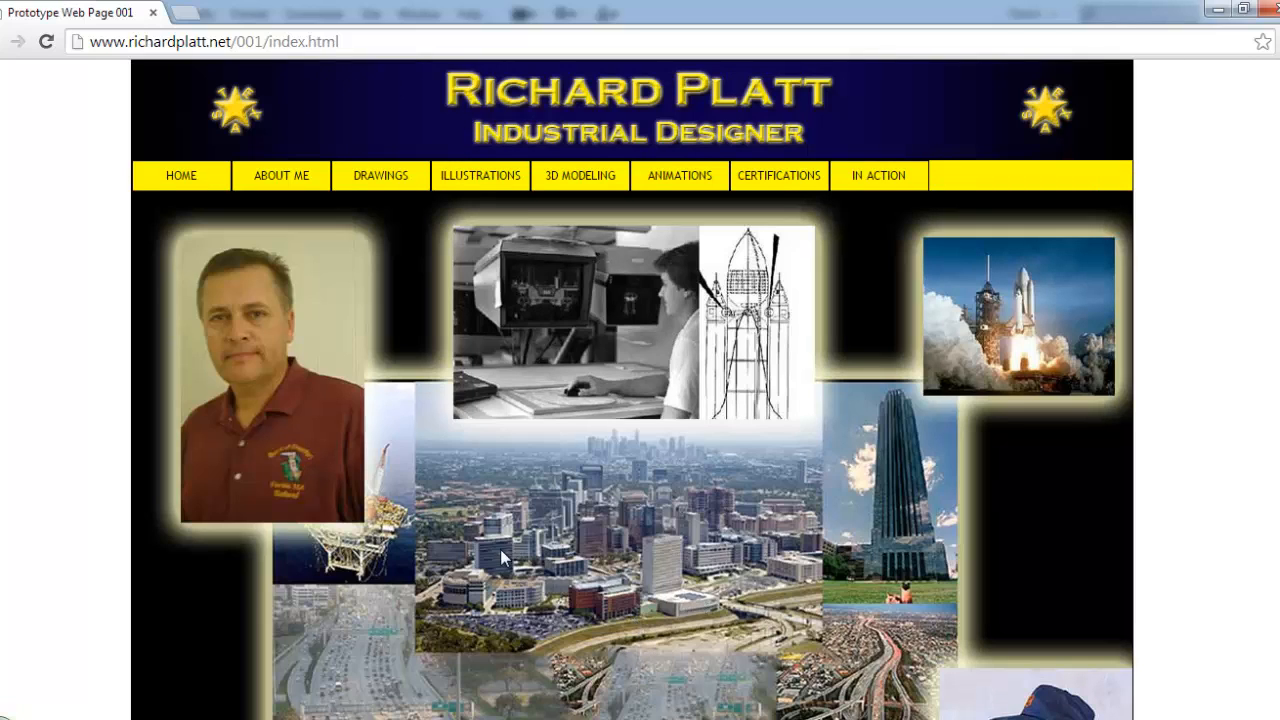
# - Open the Orthos drawings page and look through the full list of orthographic and isometric drawings
pyautogui.moveTo(417, 188)
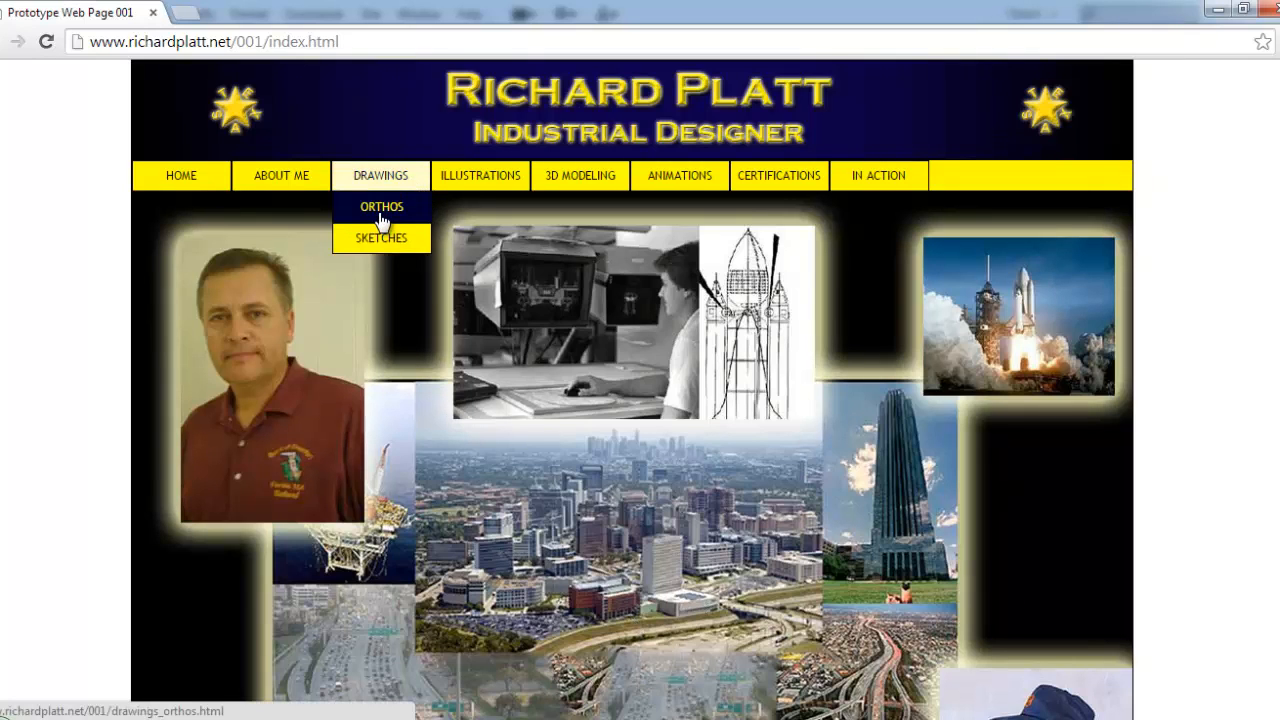
pyautogui.click(381, 212)
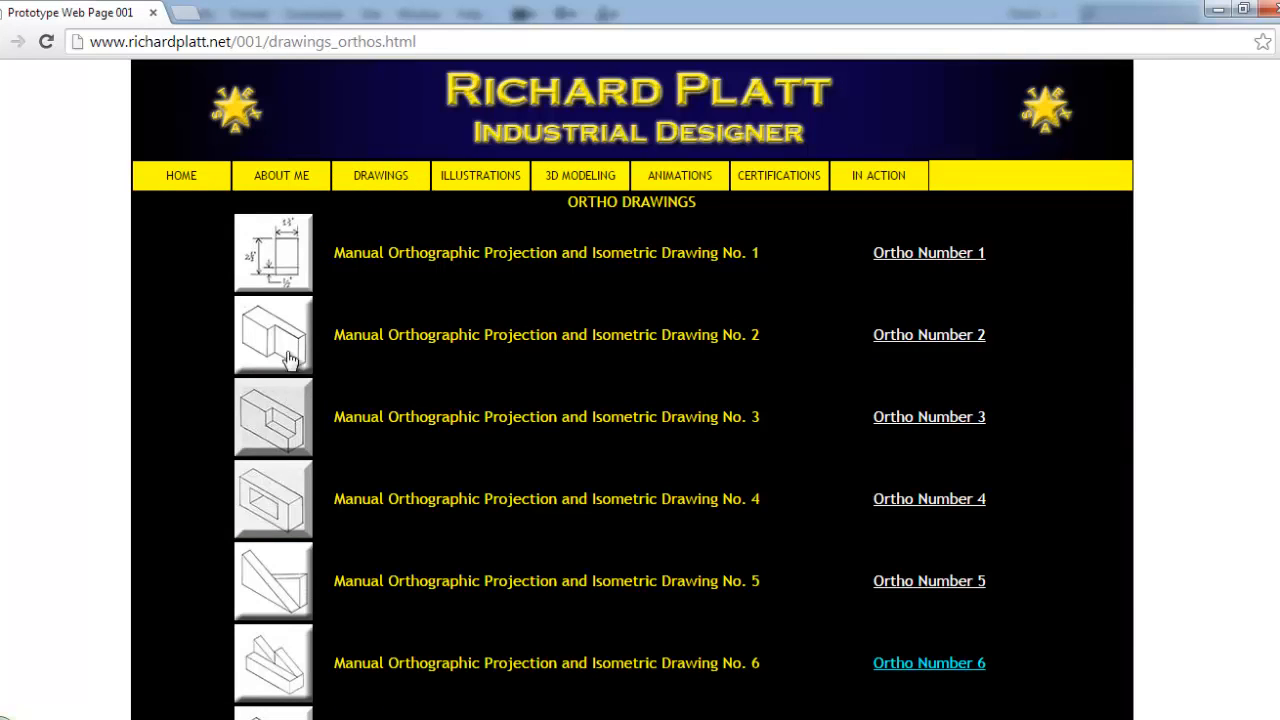
pyautogui.scroll(-2, 593, 458)
pyautogui.scroll(-2, 592, 455)
pyautogui.scroll(4, 591, 457)
pyautogui.moveTo(371, 176)
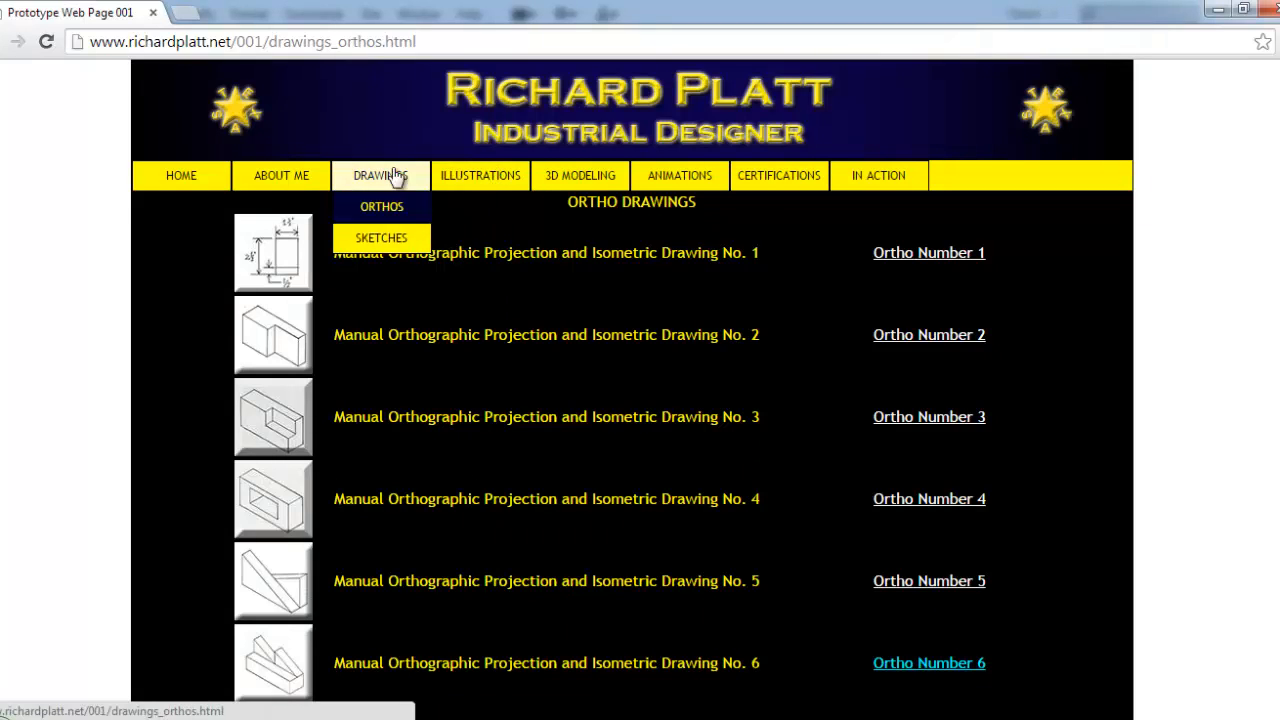
pyautogui.moveTo(492, 214)
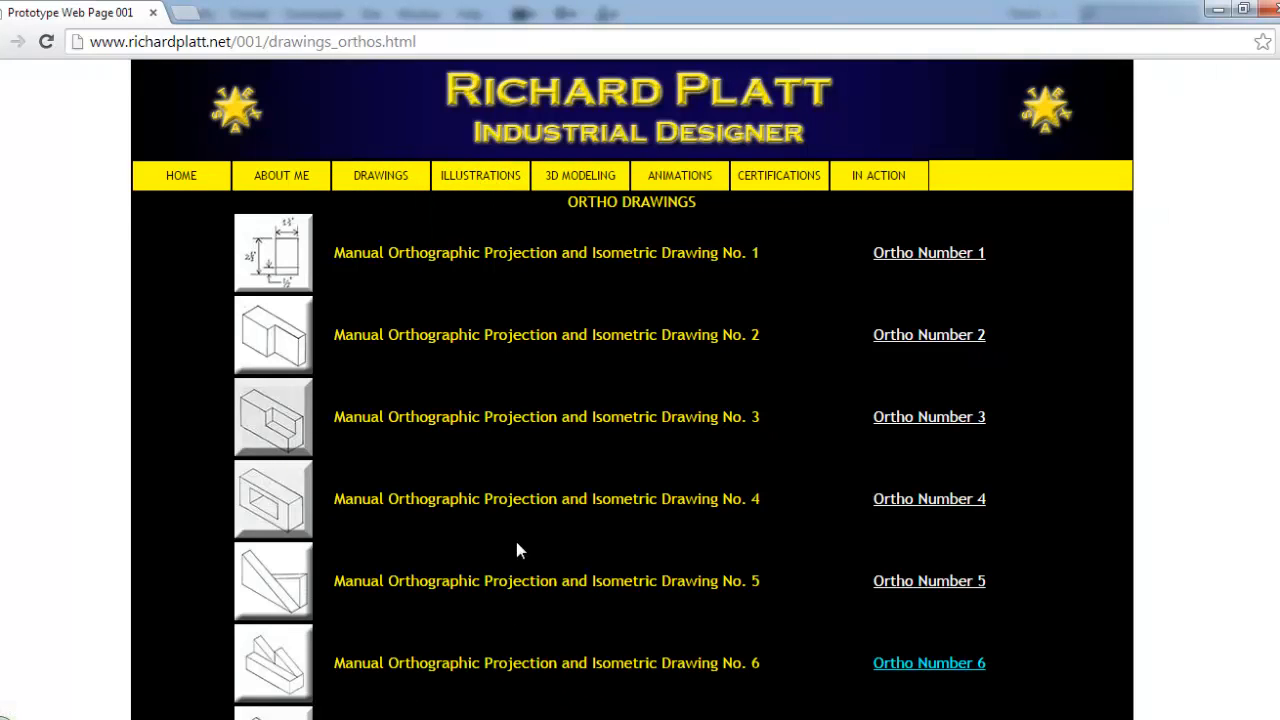
pyautogui.scroll(-3, 540, 540)
pyautogui.scroll(-1, 555, 537)
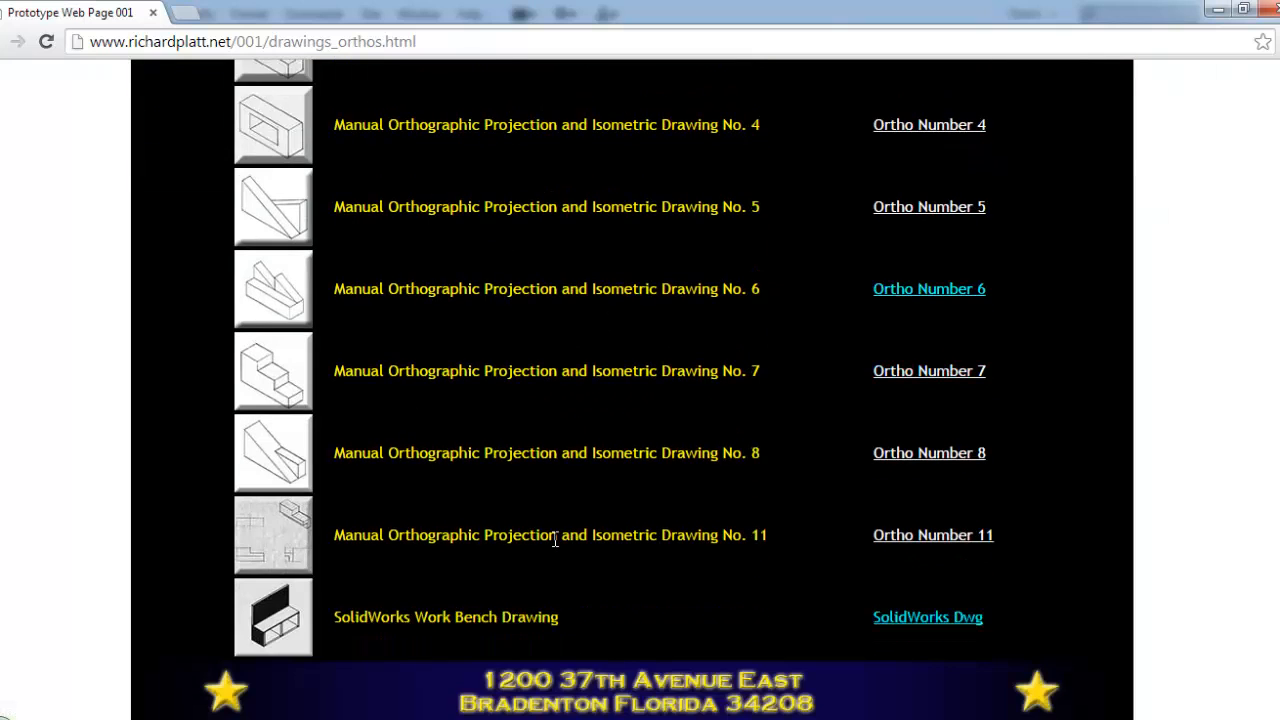
pyautogui.scroll(4, 554, 546)
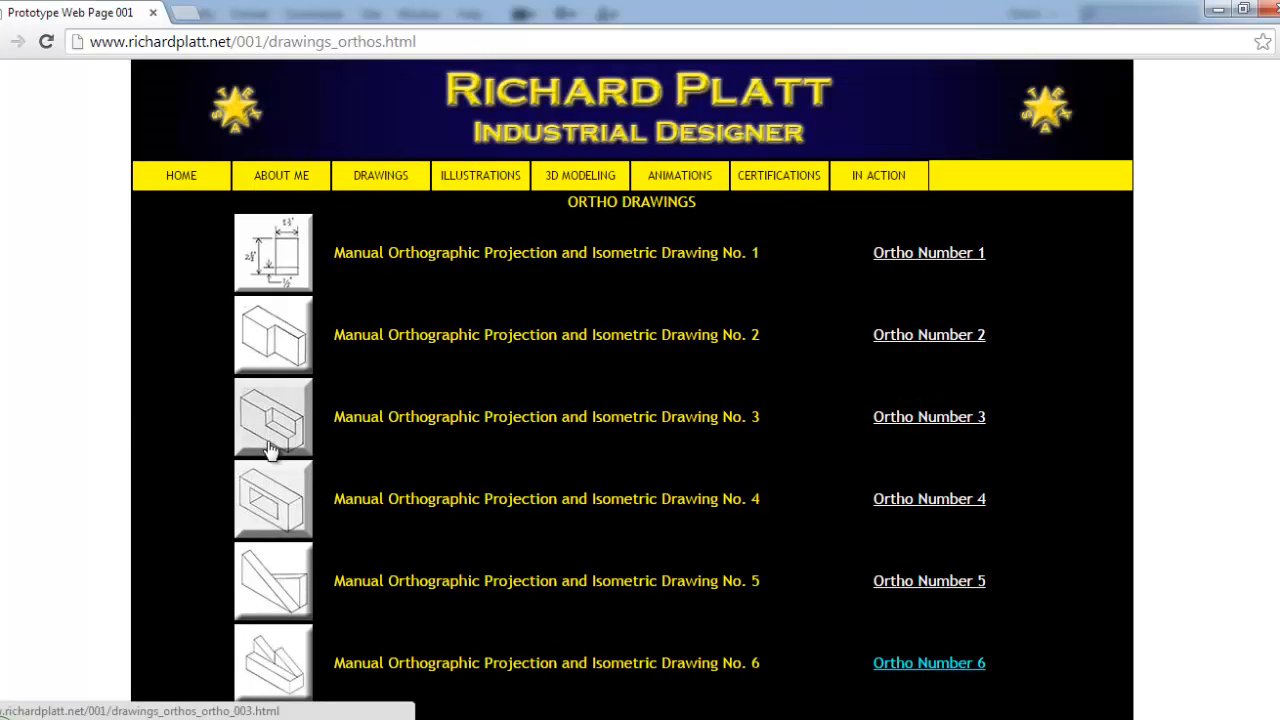
# - Open orthographic drawing No. 1 from its thumbnail, examine its views and title block, and return to the ortho list
pyautogui.click(265, 265)
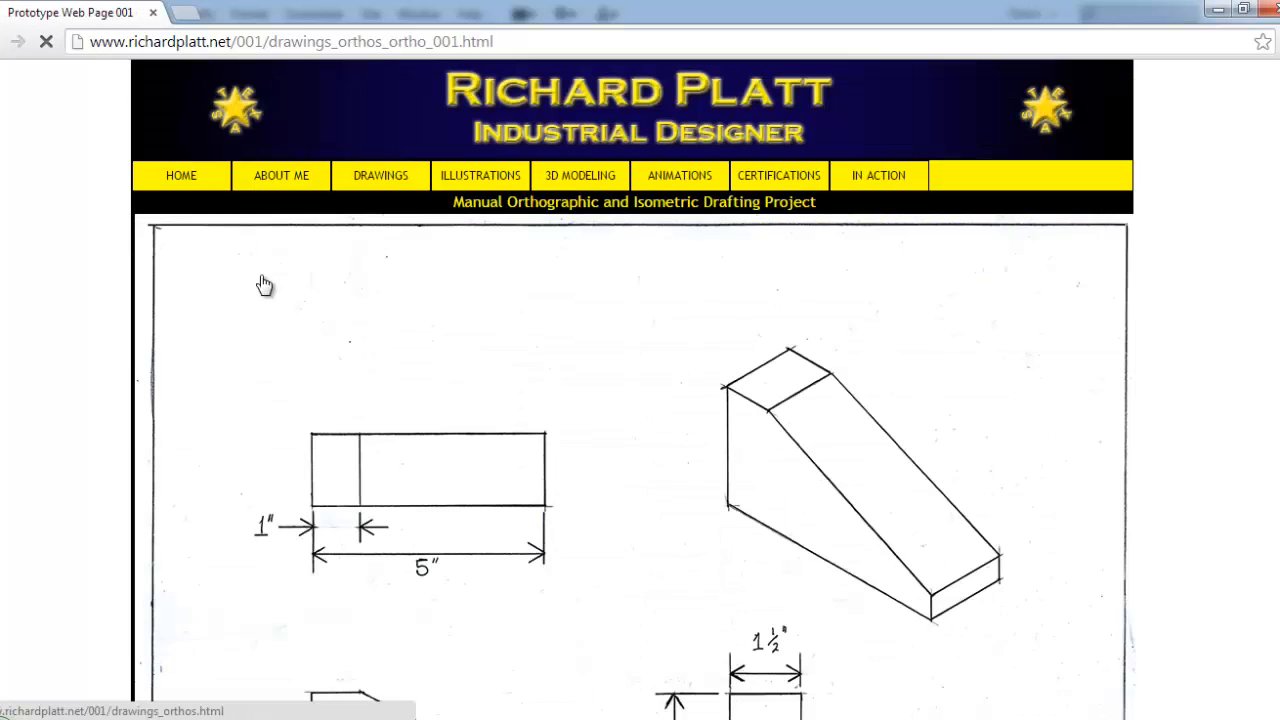
pyautogui.scroll(-2, 716, 518)
pyautogui.scroll(2, 716, 518)
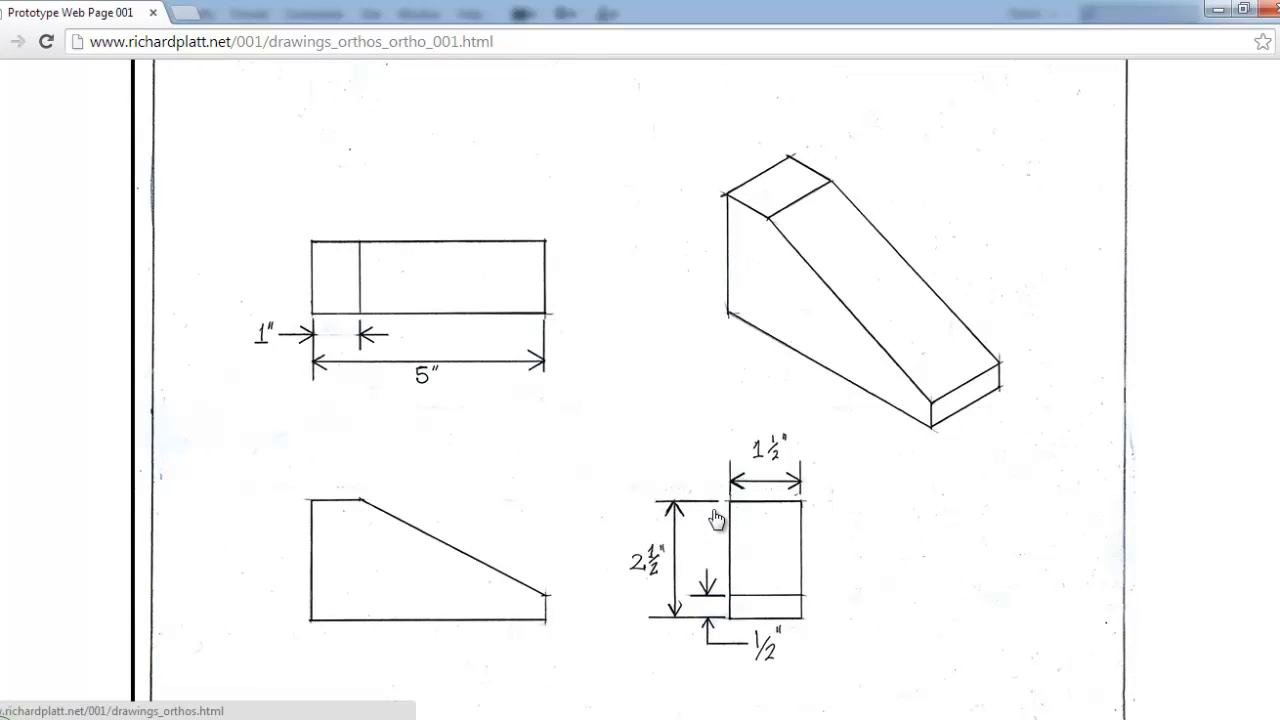
pyautogui.scroll(-2, 716, 518)
pyautogui.scroll(2, 716, 518)
pyautogui.scroll(1, 716, 518)
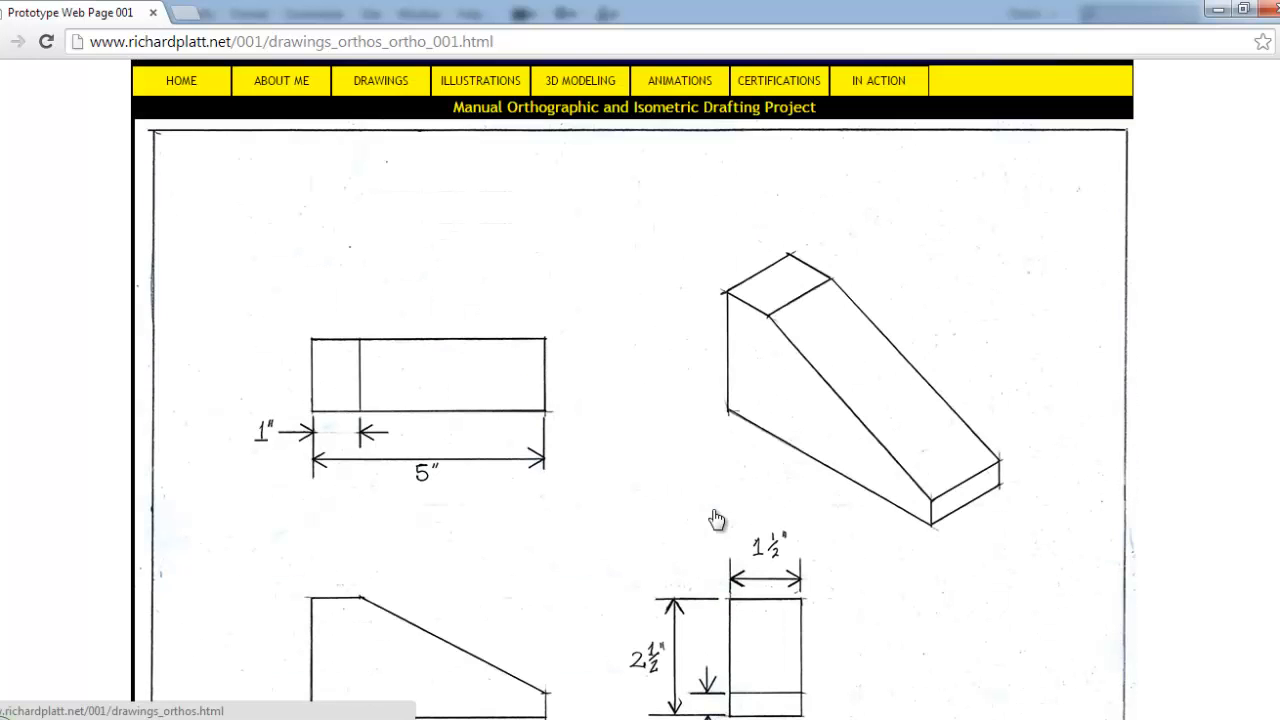
pyautogui.scroll(-2, 860, 450)
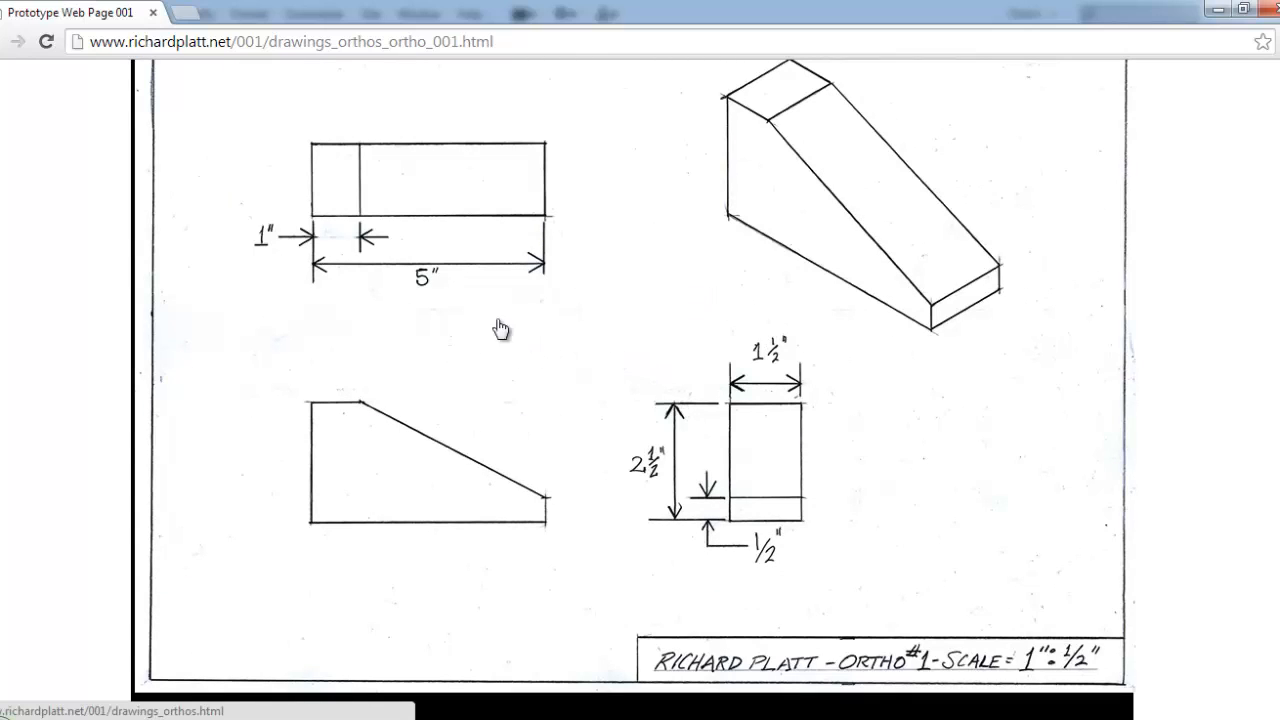
pyautogui.click(606, 194)
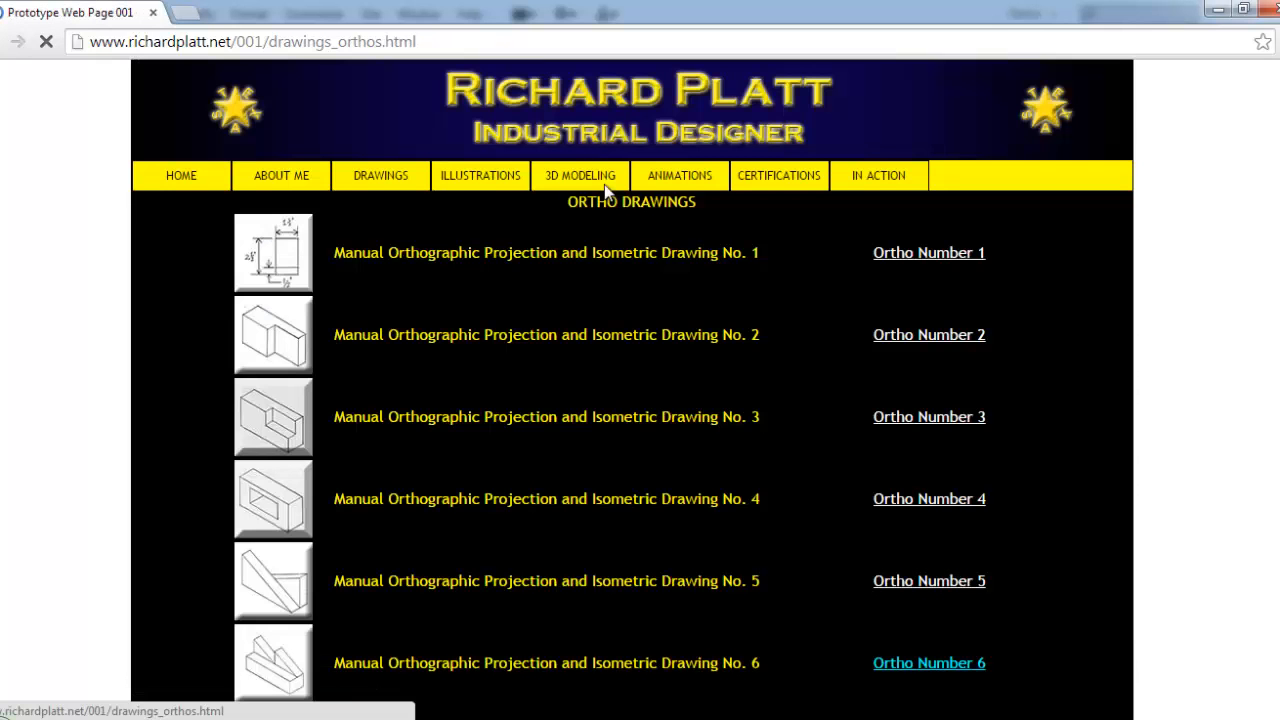
# - View the first orthographic drawing through its Ortho Number 1 text link and return to the ortho list
pyautogui.click(940, 253)
pyautogui.scroll(-4, 628, 365)
pyautogui.scroll(4, 628, 365)
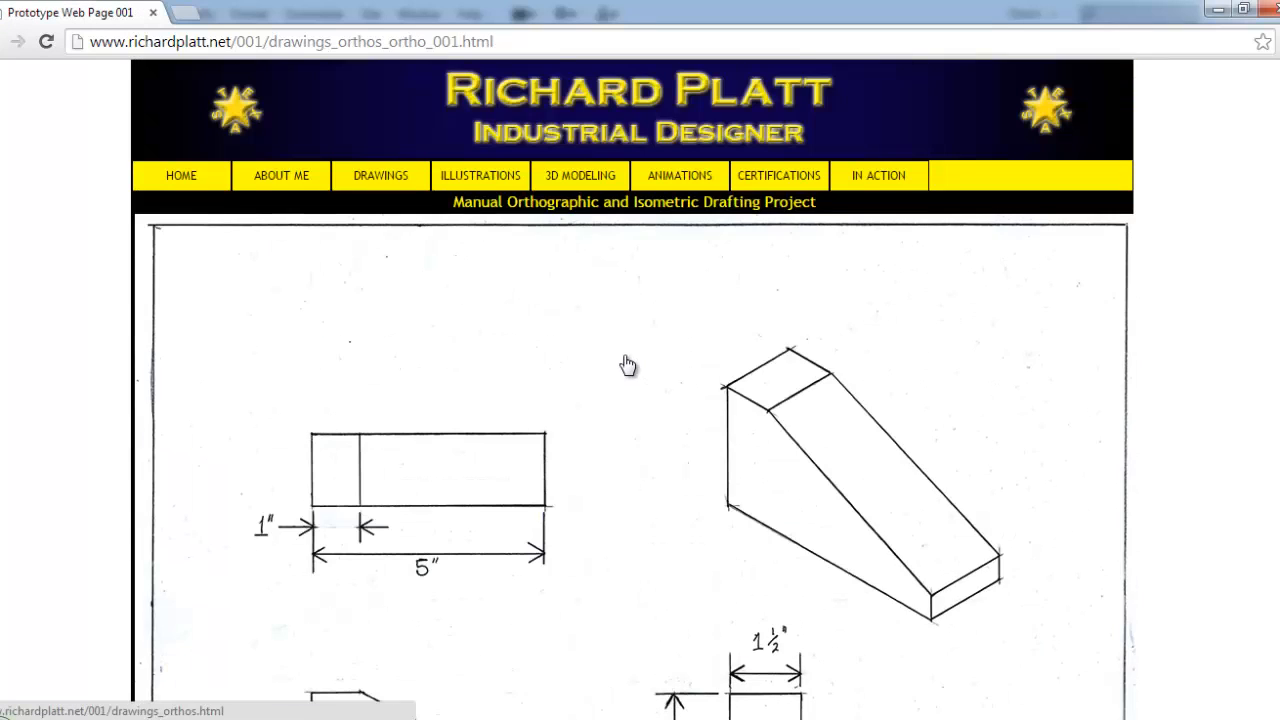
pyautogui.click(628, 365)
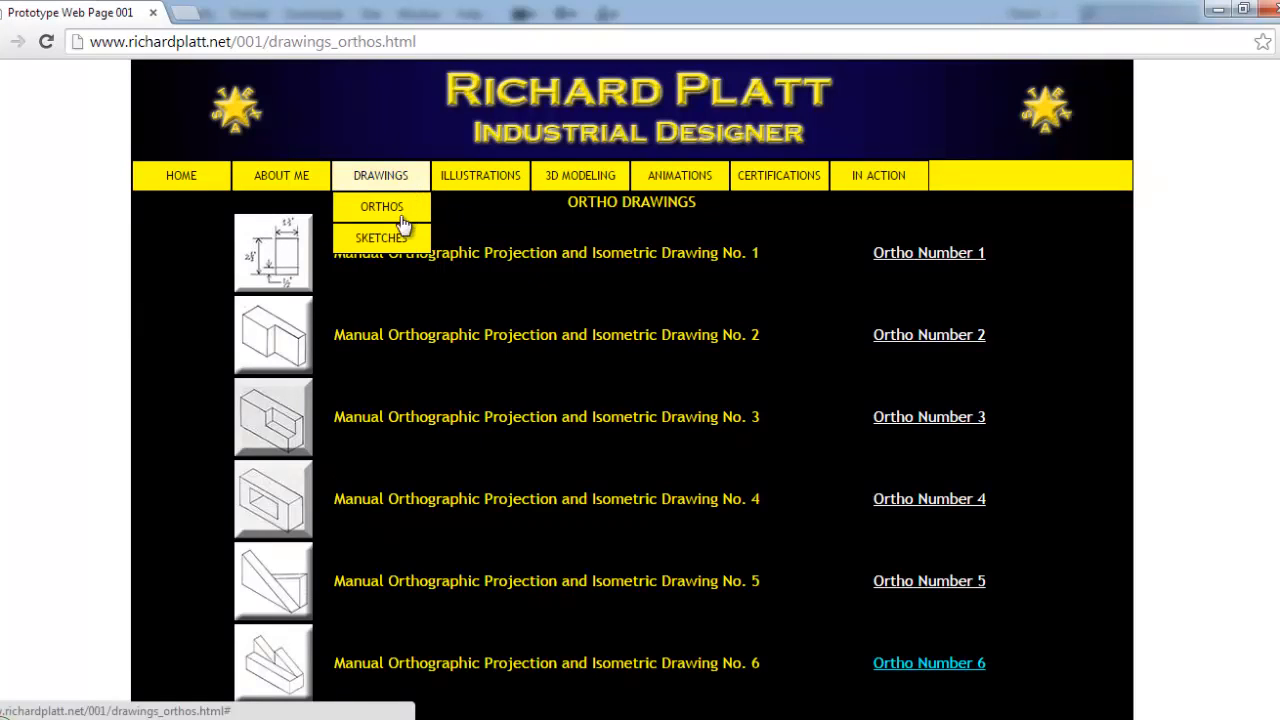
# - Open the Sketches page under Drawings and look through the complete list of artistic sketches
pyautogui.click(393, 249)
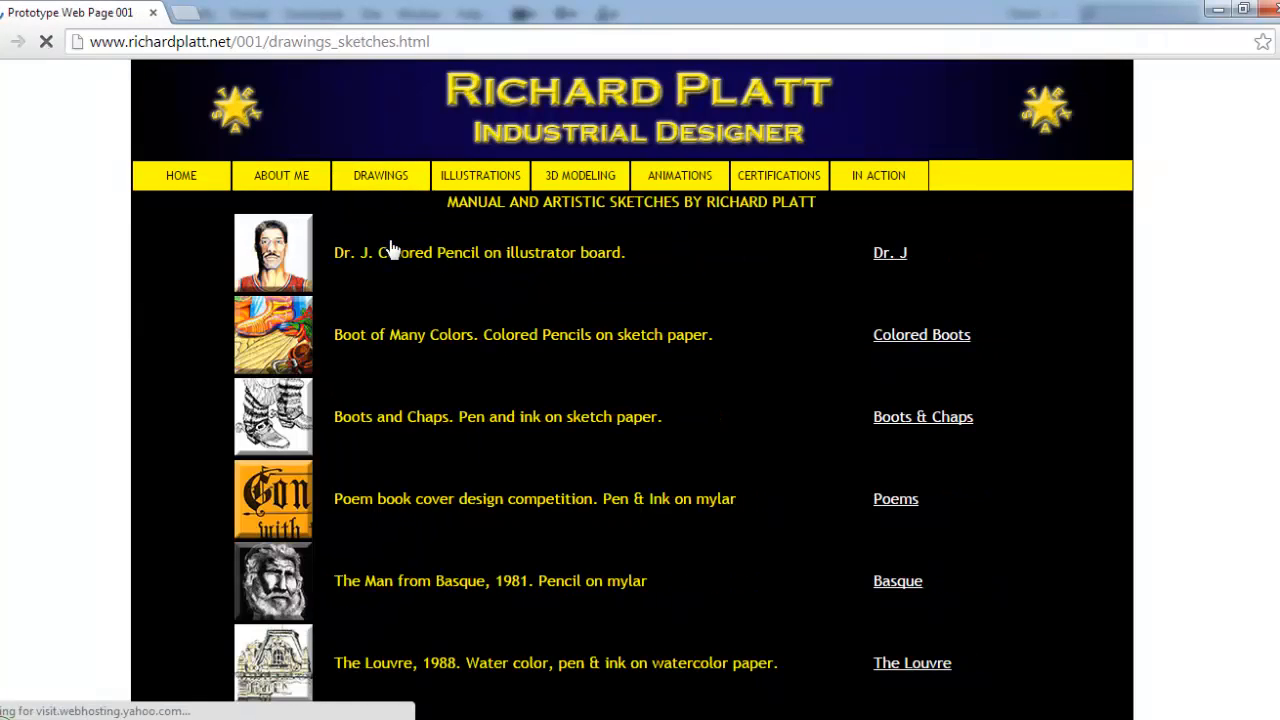
pyautogui.scroll(-7, 494, 386)
pyautogui.scroll(-10, 495, 385)
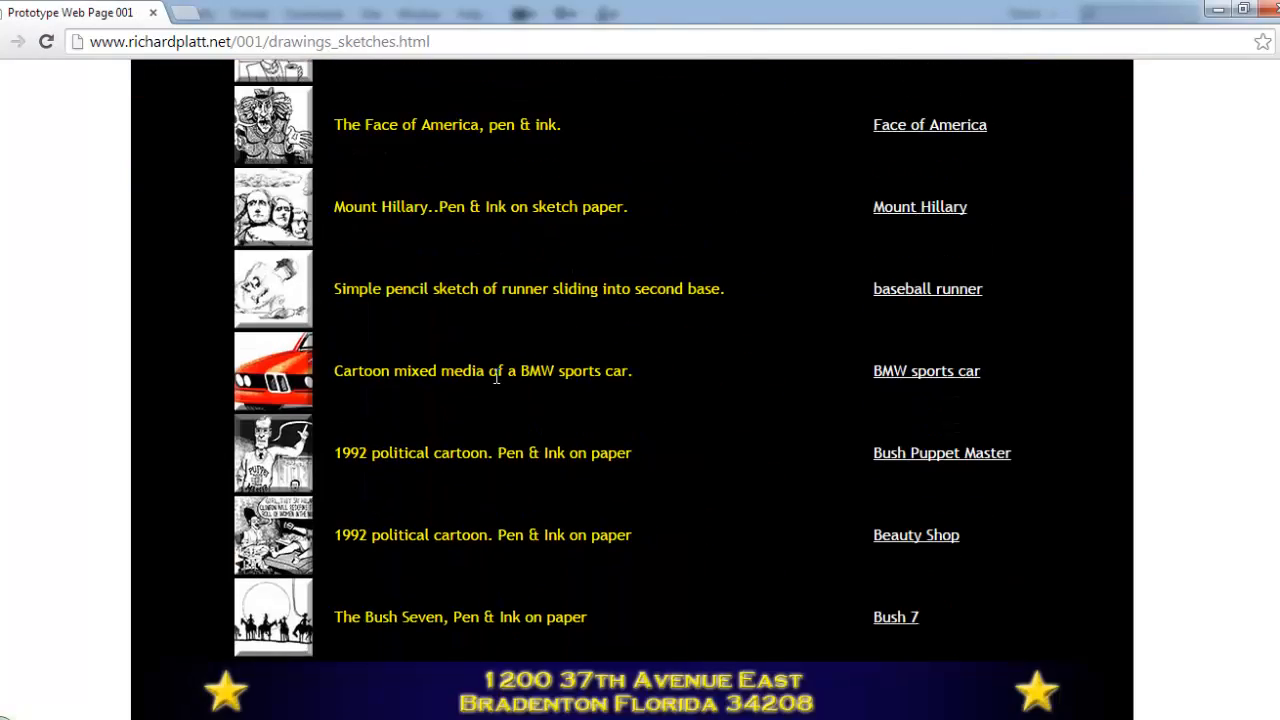
pyautogui.scroll(9, 495, 378)
pyautogui.scroll(3, 495, 385)
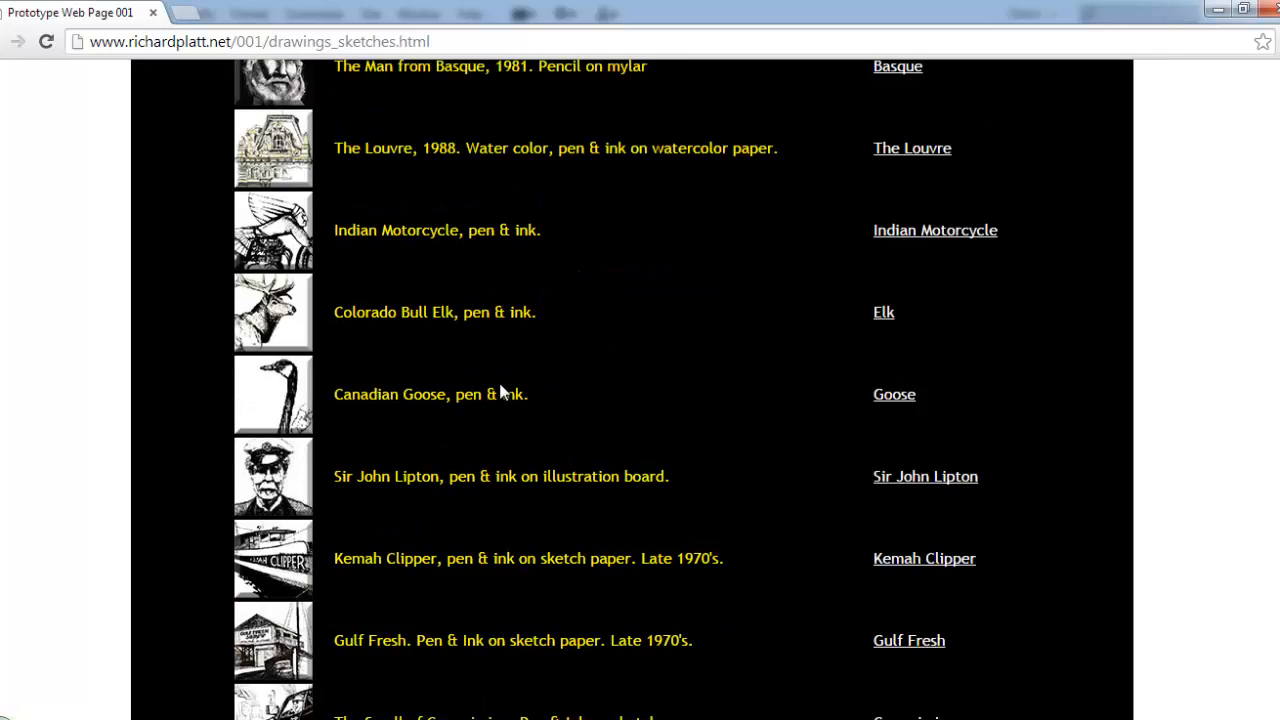
pyautogui.scroll(3, 500, 390)
pyautogui.scroll(3, 492, 382)
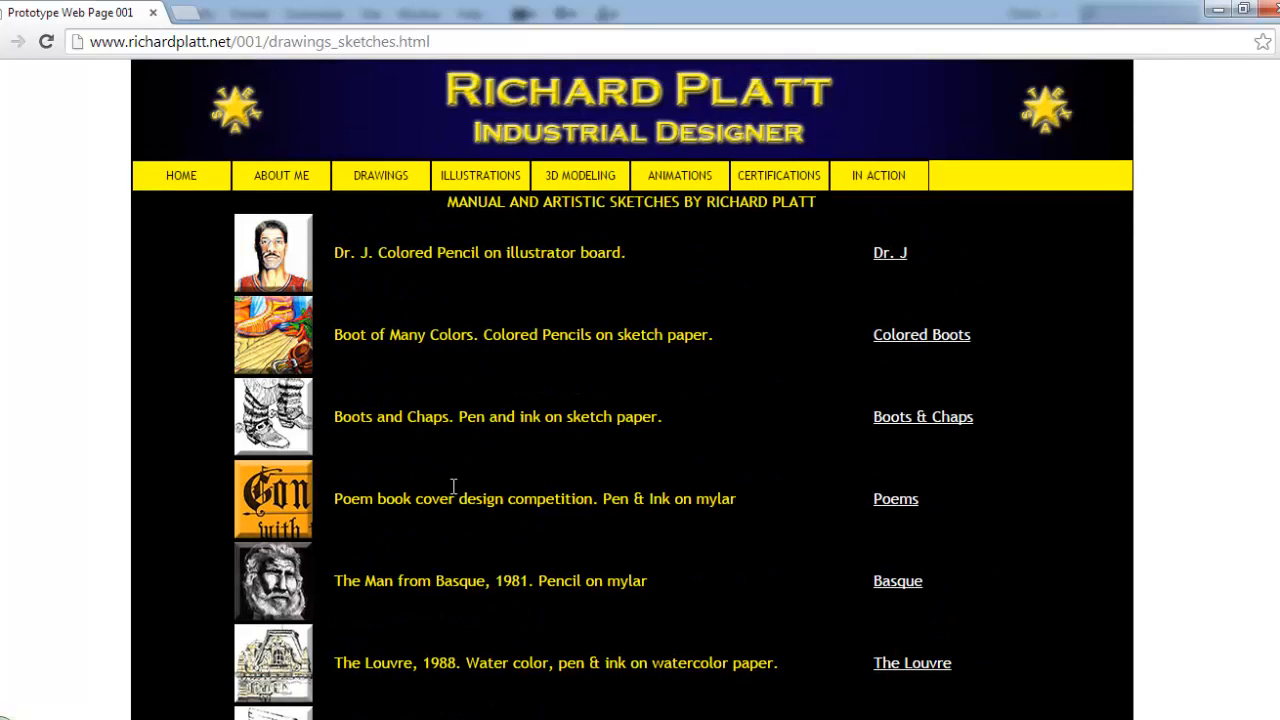
# - Open the Boot of Many Colors sketch, examine the picture and its caption, and return to the sketches list
pyautogui.click(280, 334)
pyautogui.scroll(-2, 550, 480)
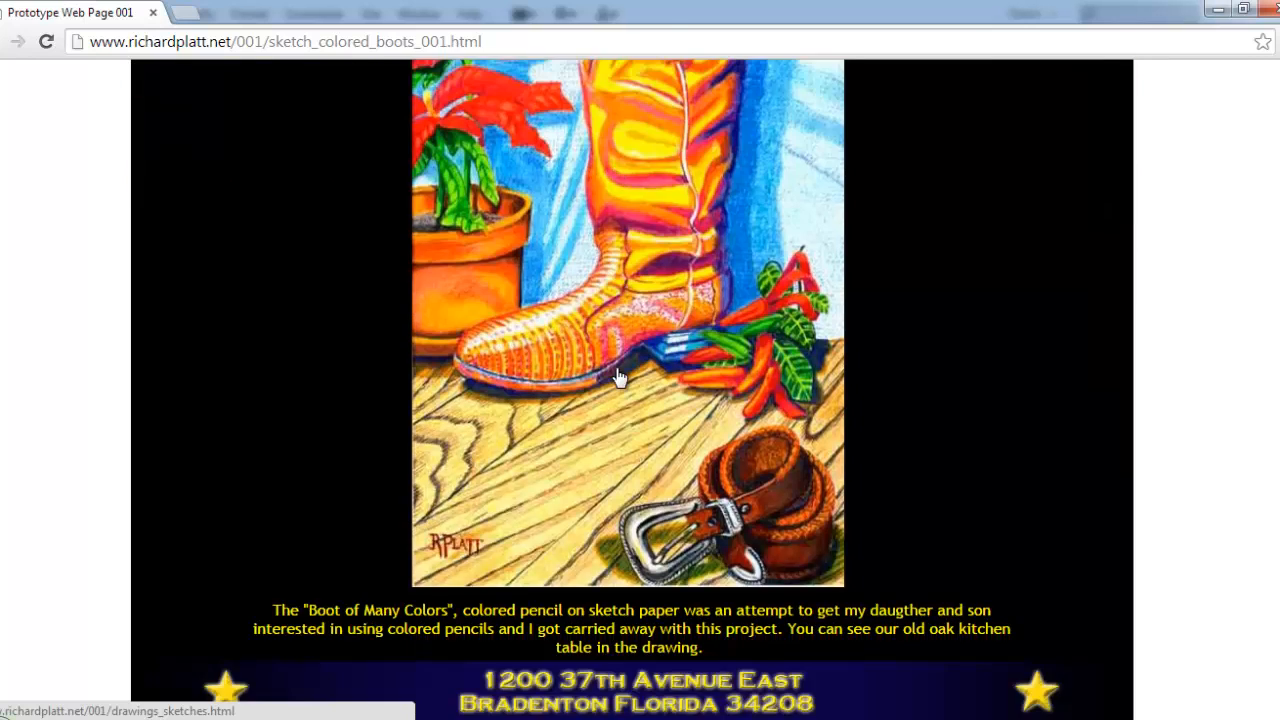
pyautogui.scroll(1, 549, 486)
pyautogui.scroll(-1, 552, 484)
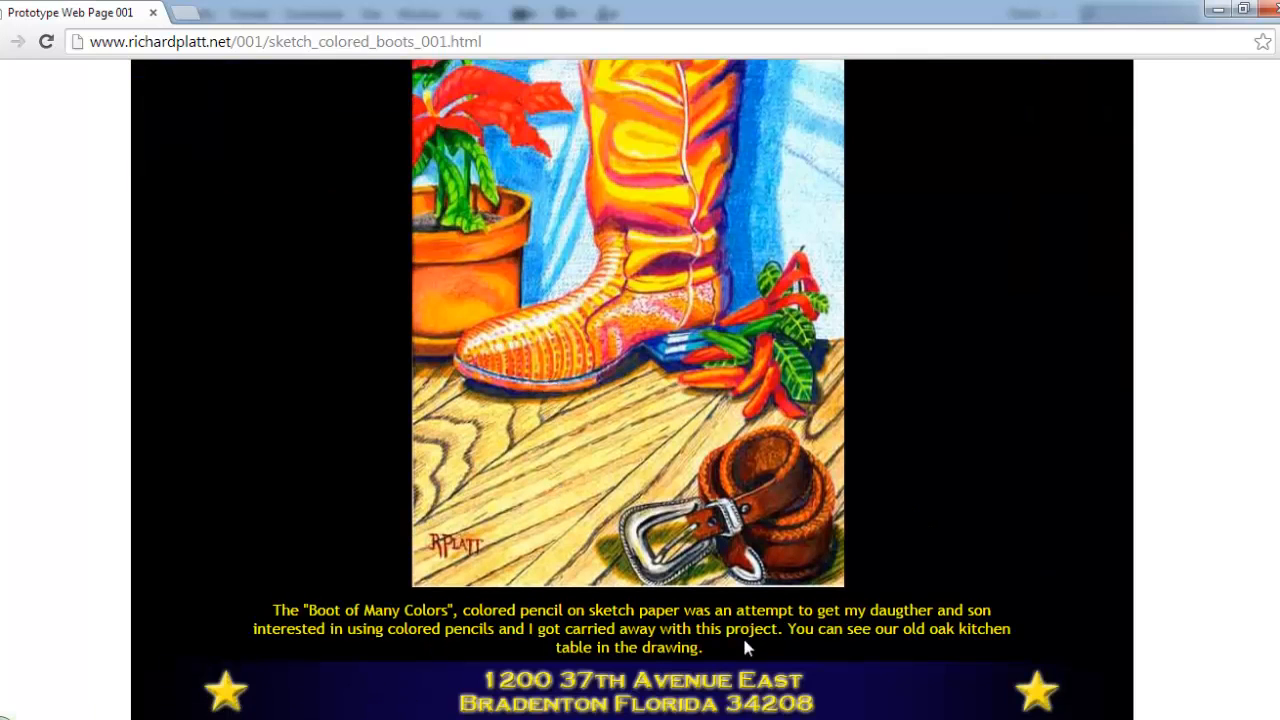
pyautogui.scroll(2, 440, 468)
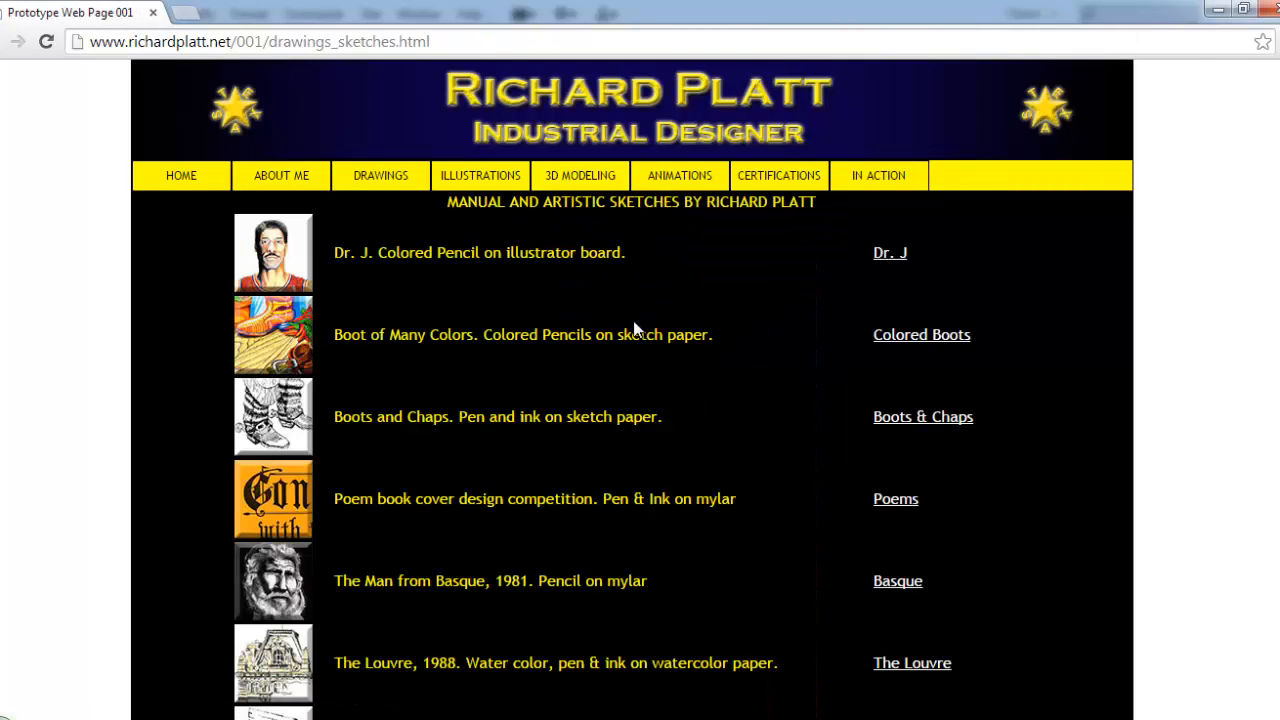
# - View the poem book cover design, then the Boots & Chaps pen and ink sketch from the sketches list
pyautogui.click(297, 535)
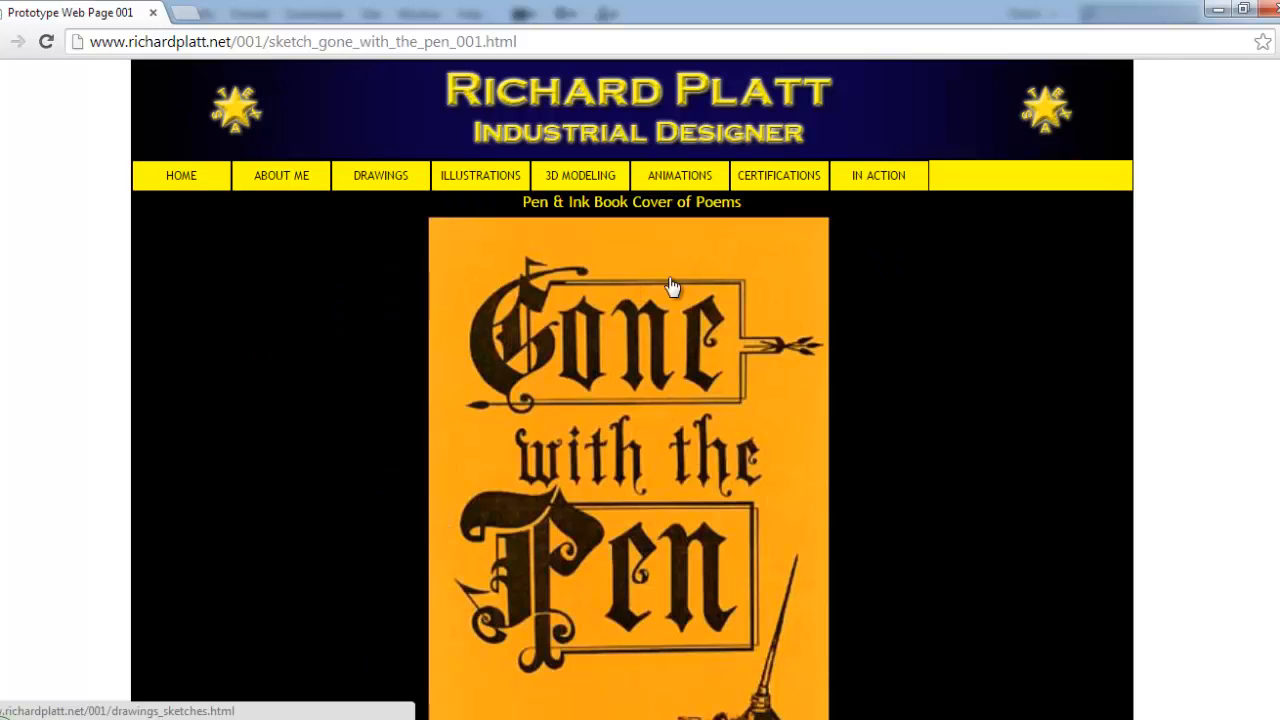
pyautogui.scroll(-3, 617, 455)
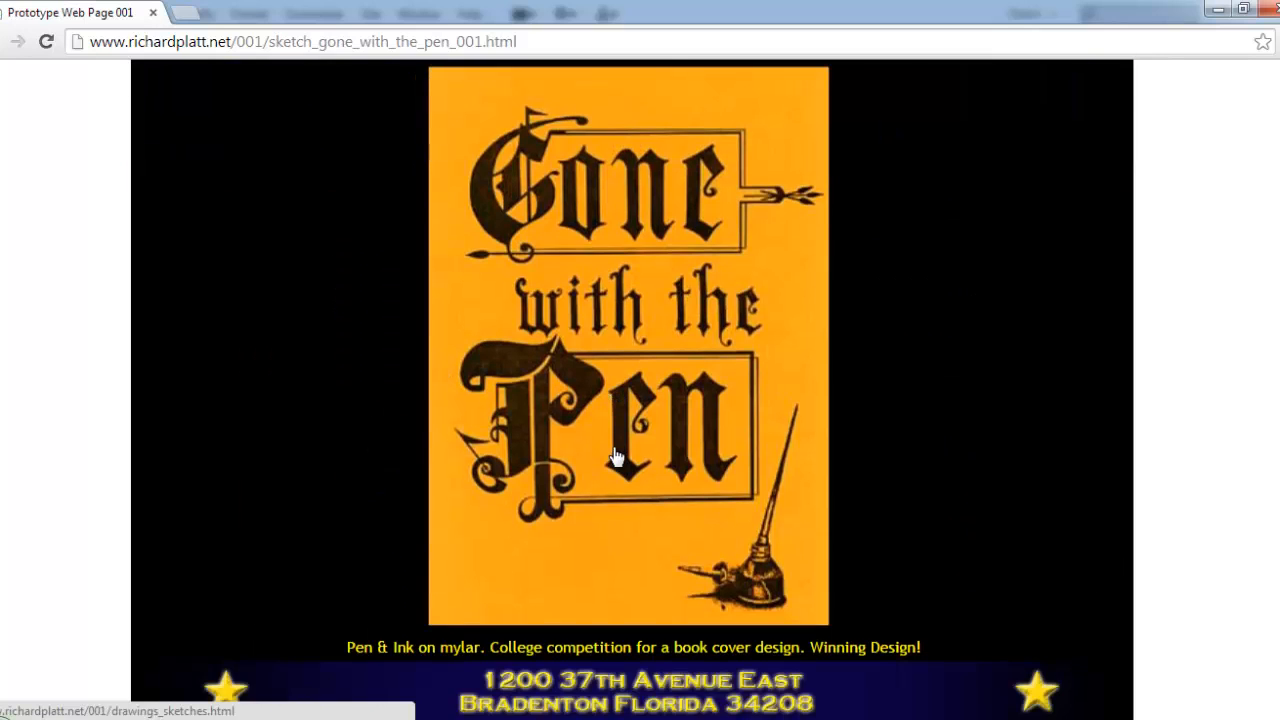
pyautogui.scroll(3, 617, 457)
pyautogui.click(617, 455)
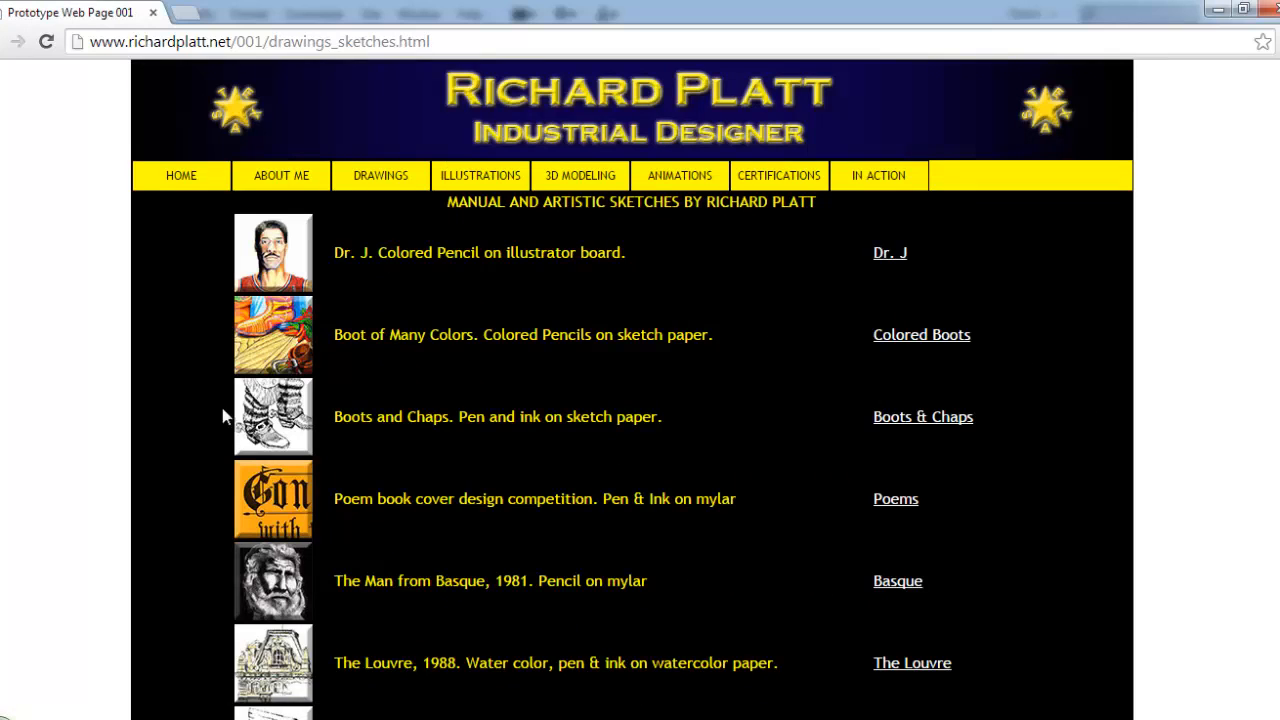
pyautogui.click(920, 418)
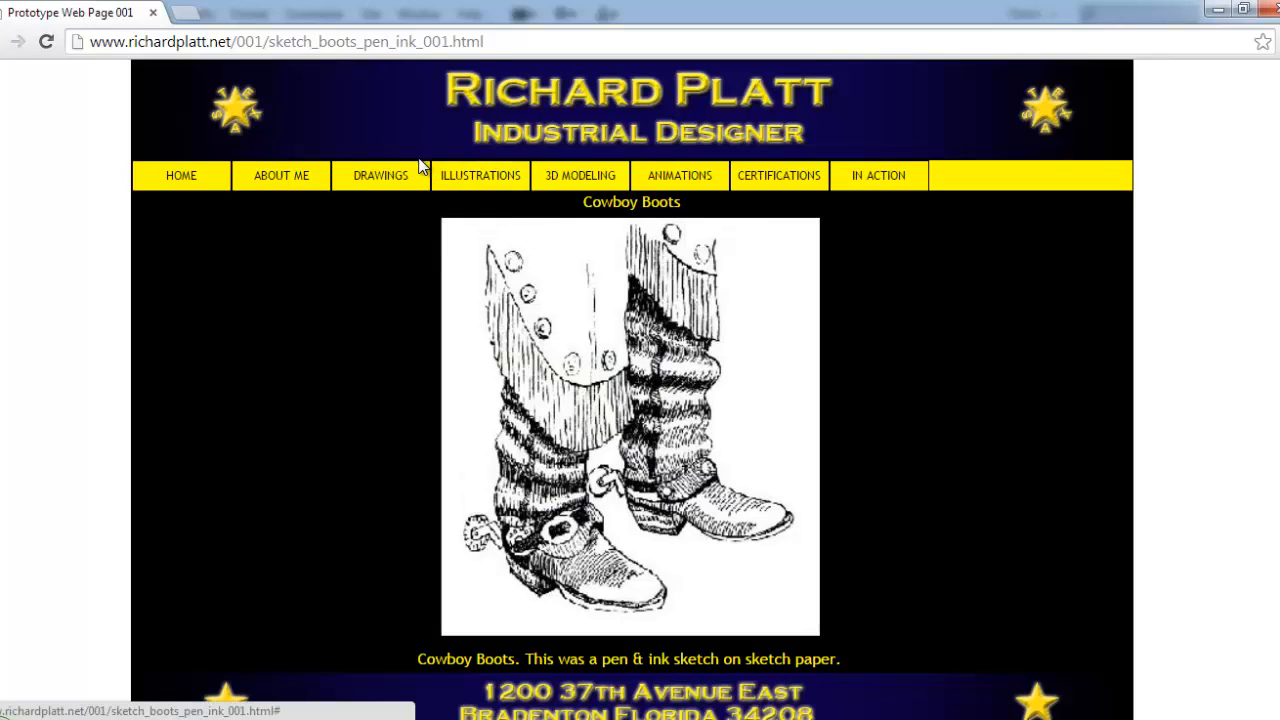
# - View the Illustrator gallery and the Photoshop gallery in the Illustrations section
pyautogui.moveTo(455, 180)
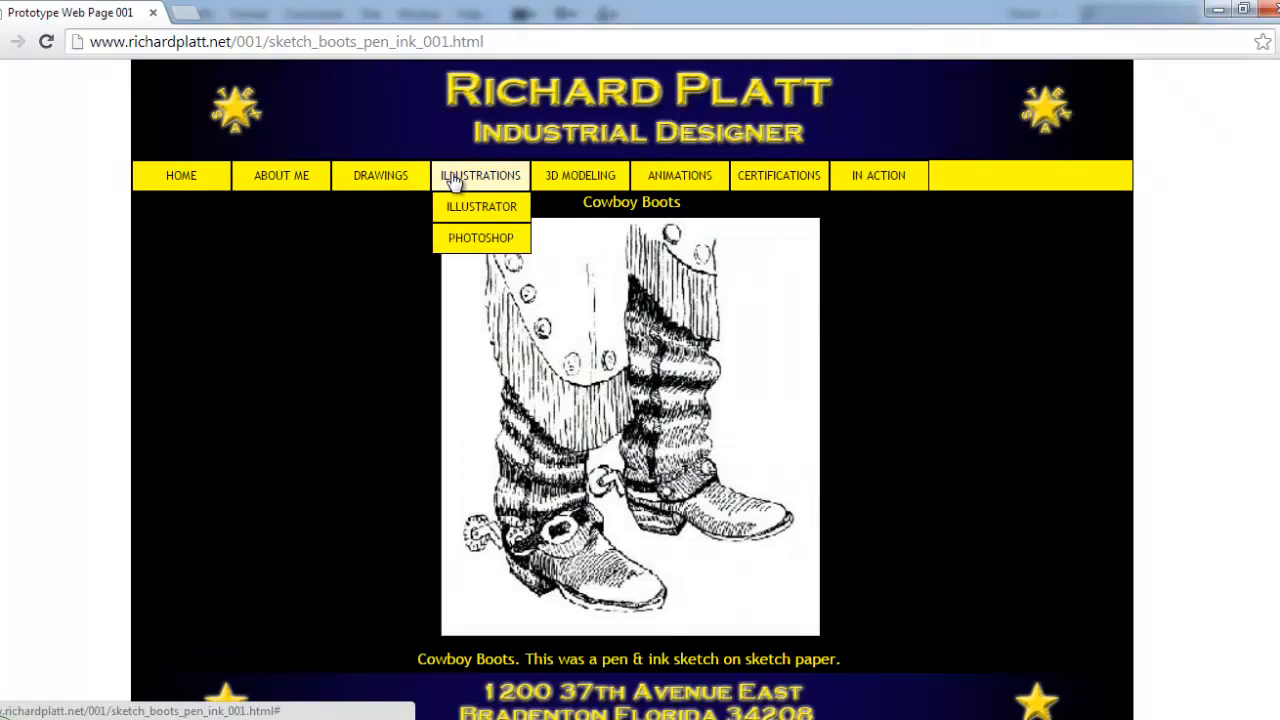
pyautogui.click(457, 213)
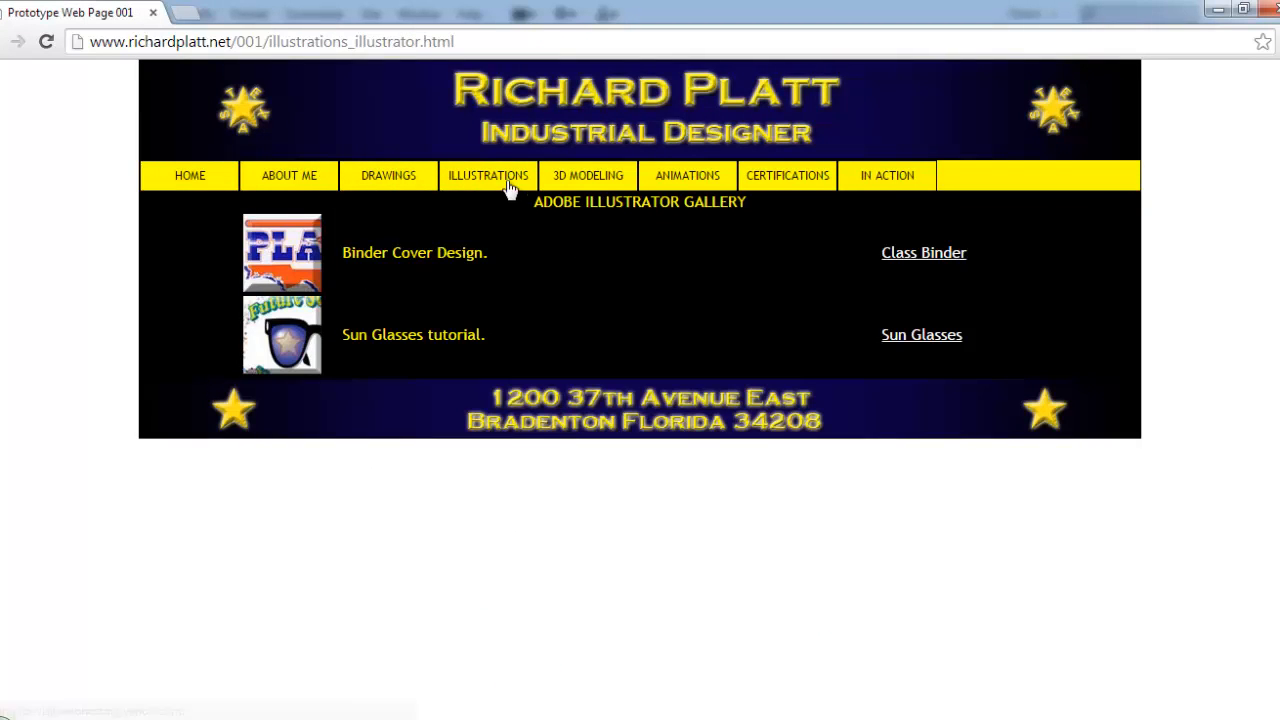
pyautogui.moveTo(505, 185)
pyautogui.click(488, 237)
# - Open the SolidWorks page in the 3D Modeling section and look through its models and renderings
pyautogui.moveTo(575, 180)
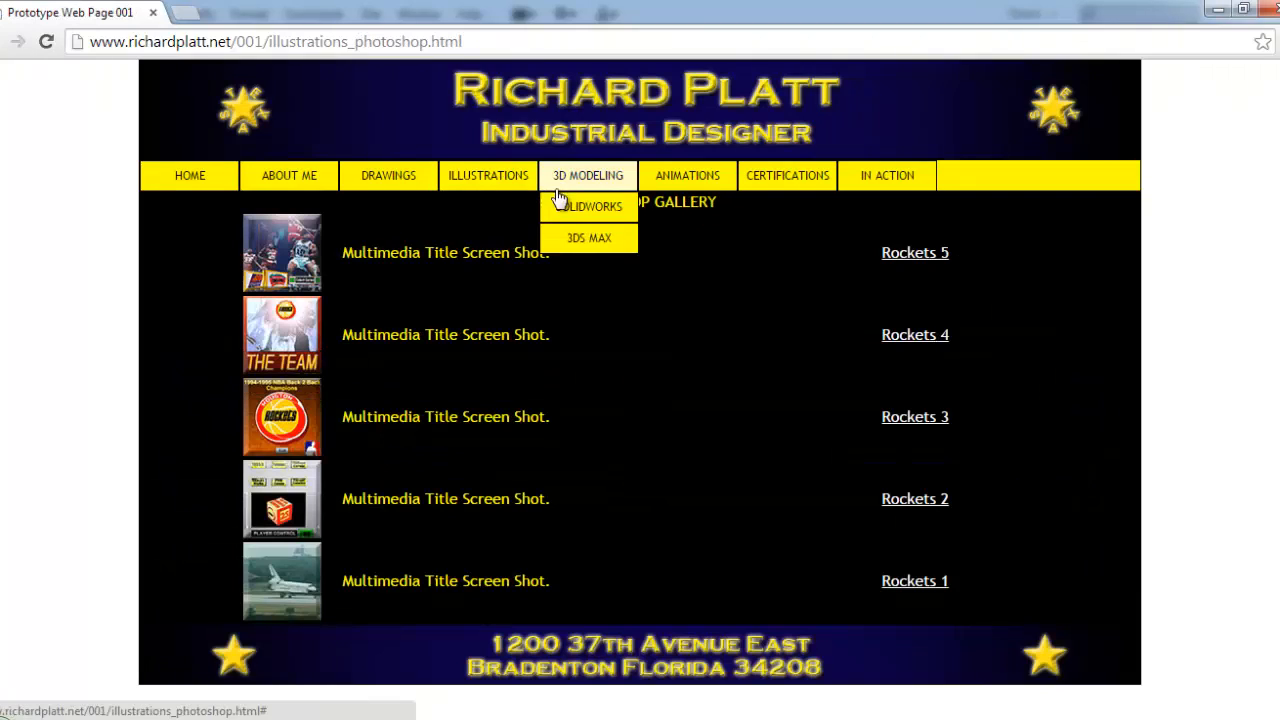
pyautogui.click(562, 206)
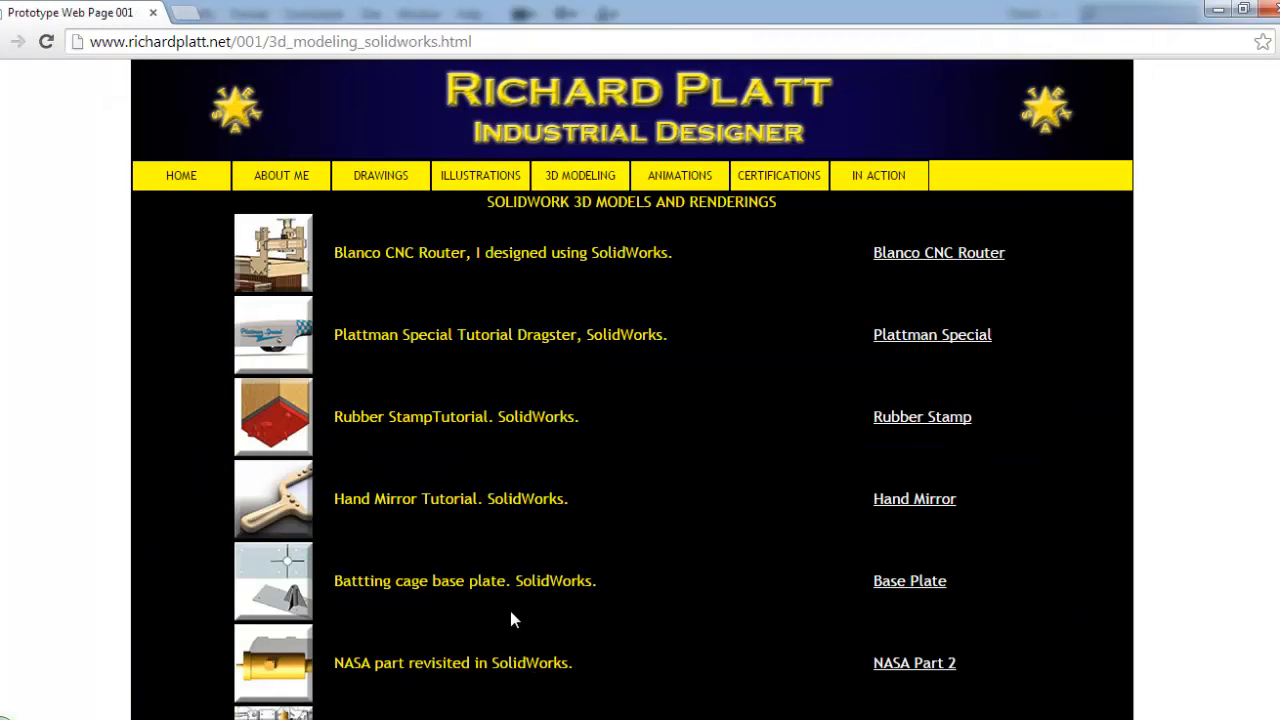
pyautogui.scroll(-5, 505, 615)
pyautogui.scroll(5, 503, 617)
# - Open the Blanco CNC Router project from its thumbnail, examine the rendering and photograph, and return to the SolidWorks list
pyautogui.click(285, 264)
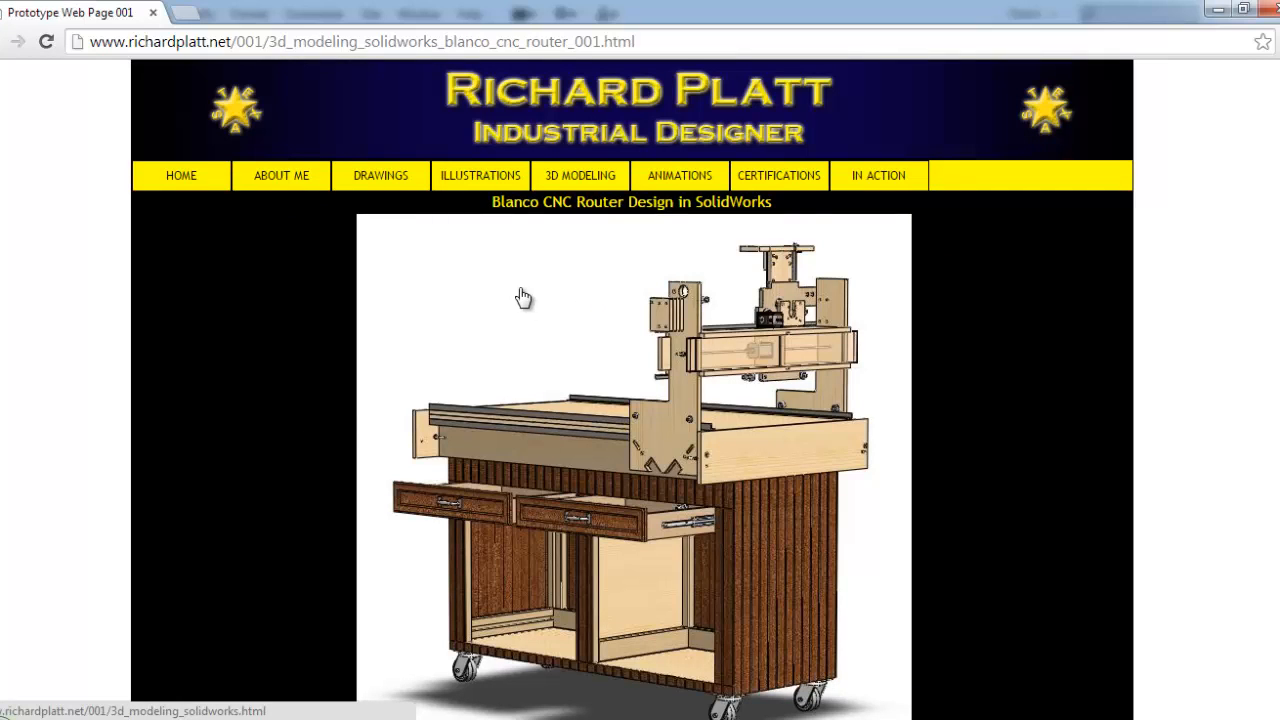
pyautogui.scroll(-5, 665, 300)
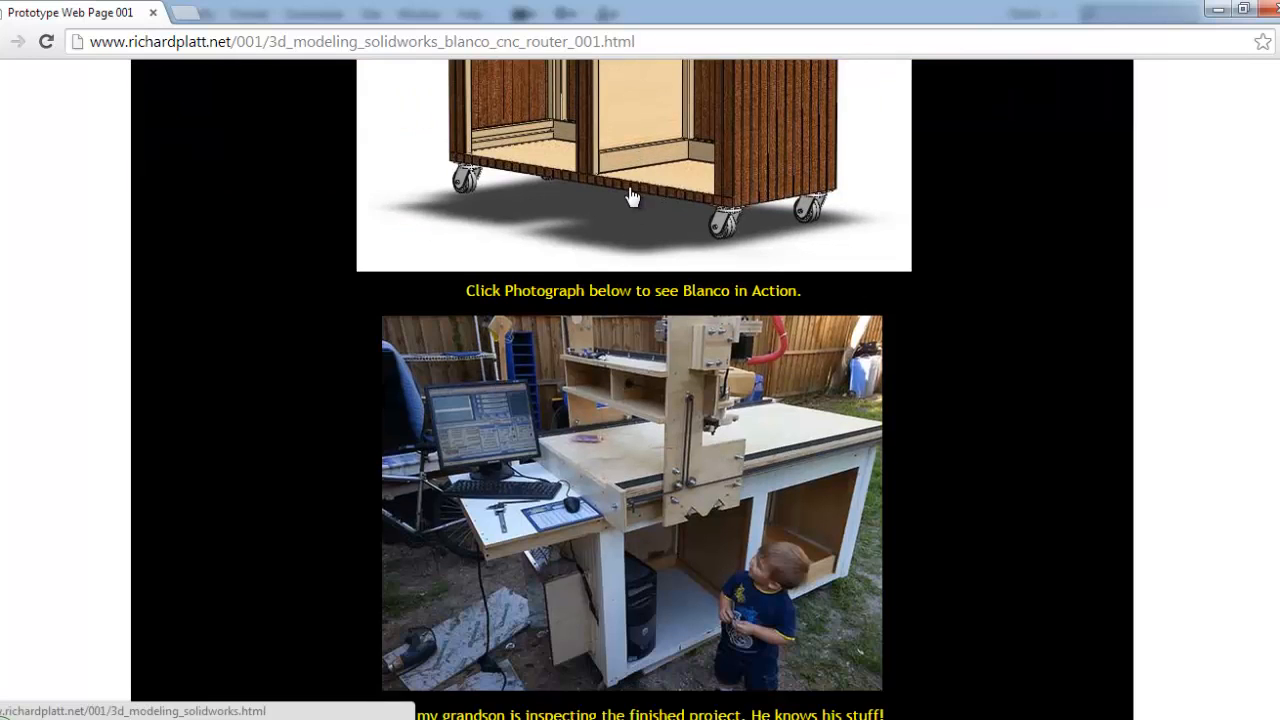
pyautogui.scroll(3, 630, 197)
pyautogui.scroll(-3, 630, 197)
pyautogui.scroll(3, 606, 229)
pyautogui.click(628, 303)
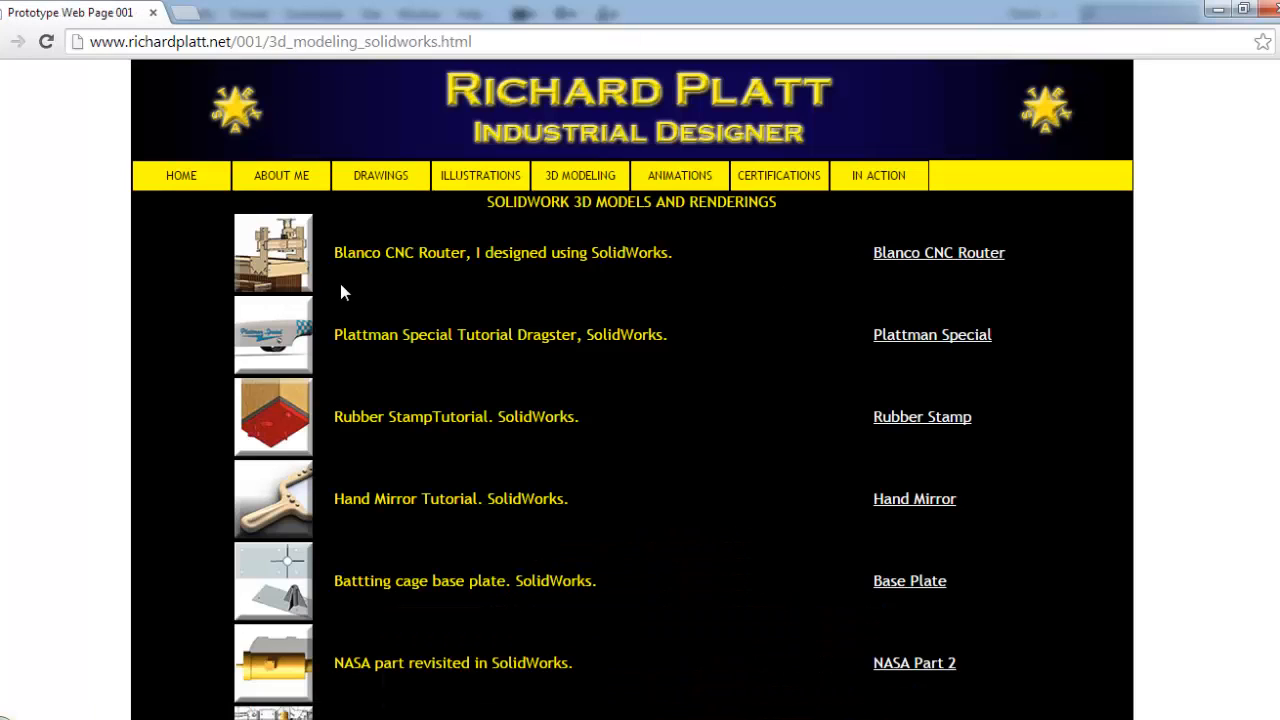
# - Reopen the router project through its Blanco CNC Router text link, open the YouTube video linked from the photograph and pause it
pyautogui.click(938, 251)
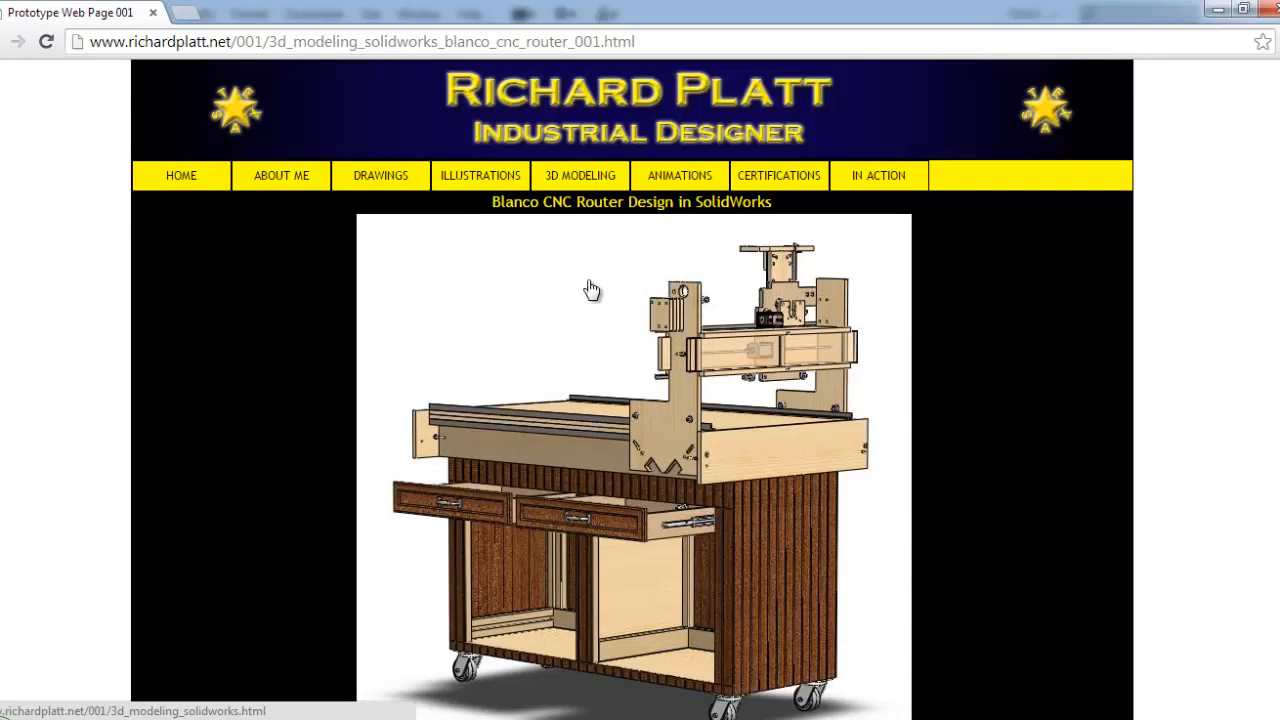
pyautogui.scroll(-4, 590, 292)
pyautogui.scroll(-2, 594, 296)
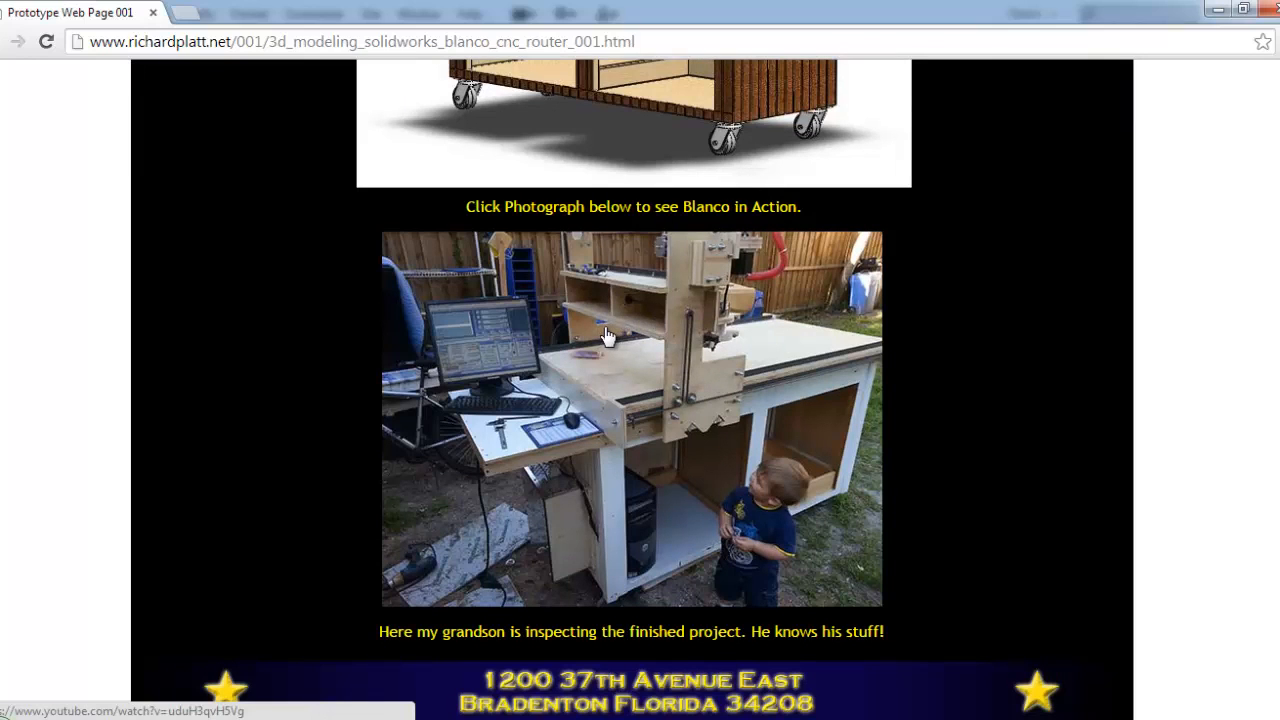
pyautogui.click(593, 335)
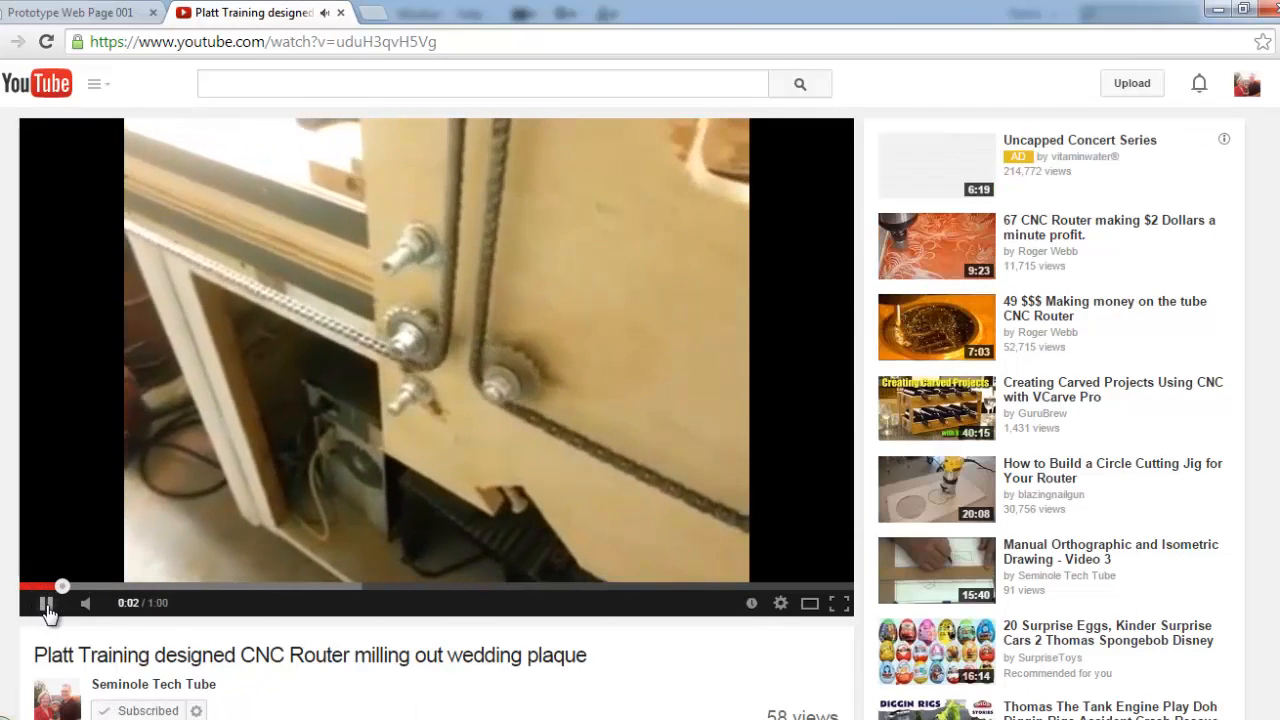
pyautogui.click(46, 604)
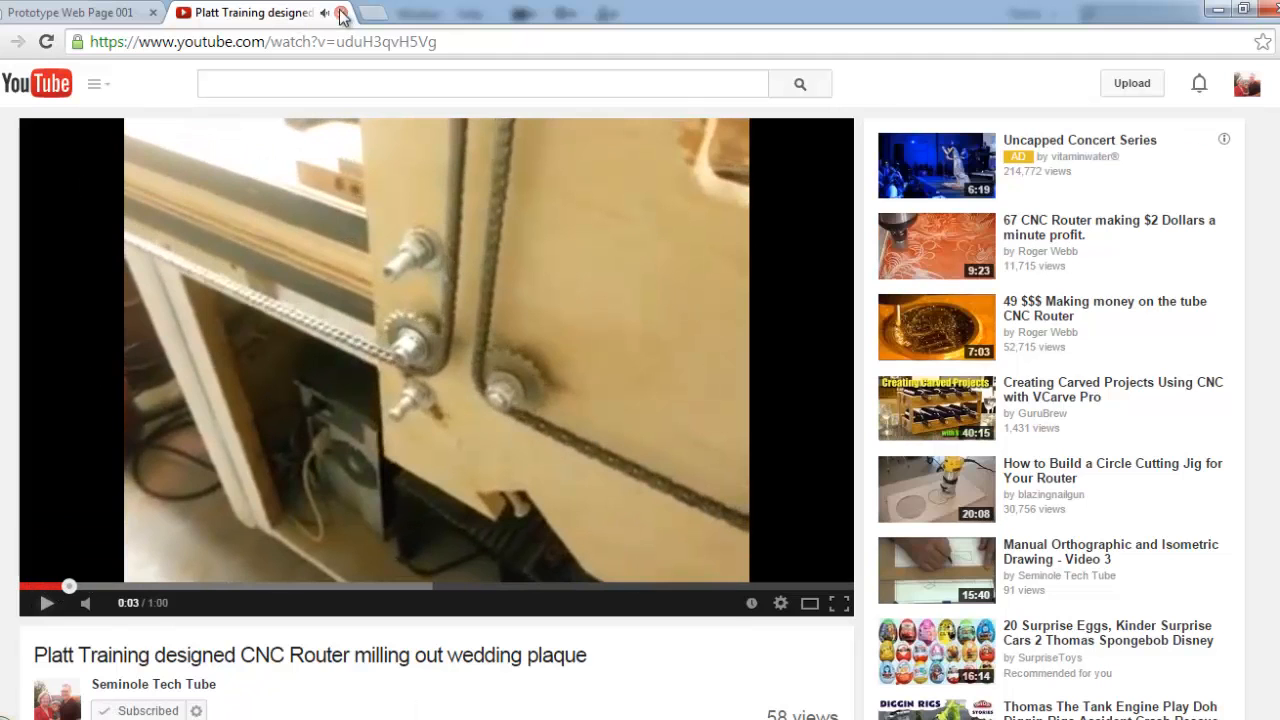
# - Return to the Blanco CNC Router page, review its rendering and photograph, and check the Videos and Photos entries under In Action
pyautogui.click(115, 14)
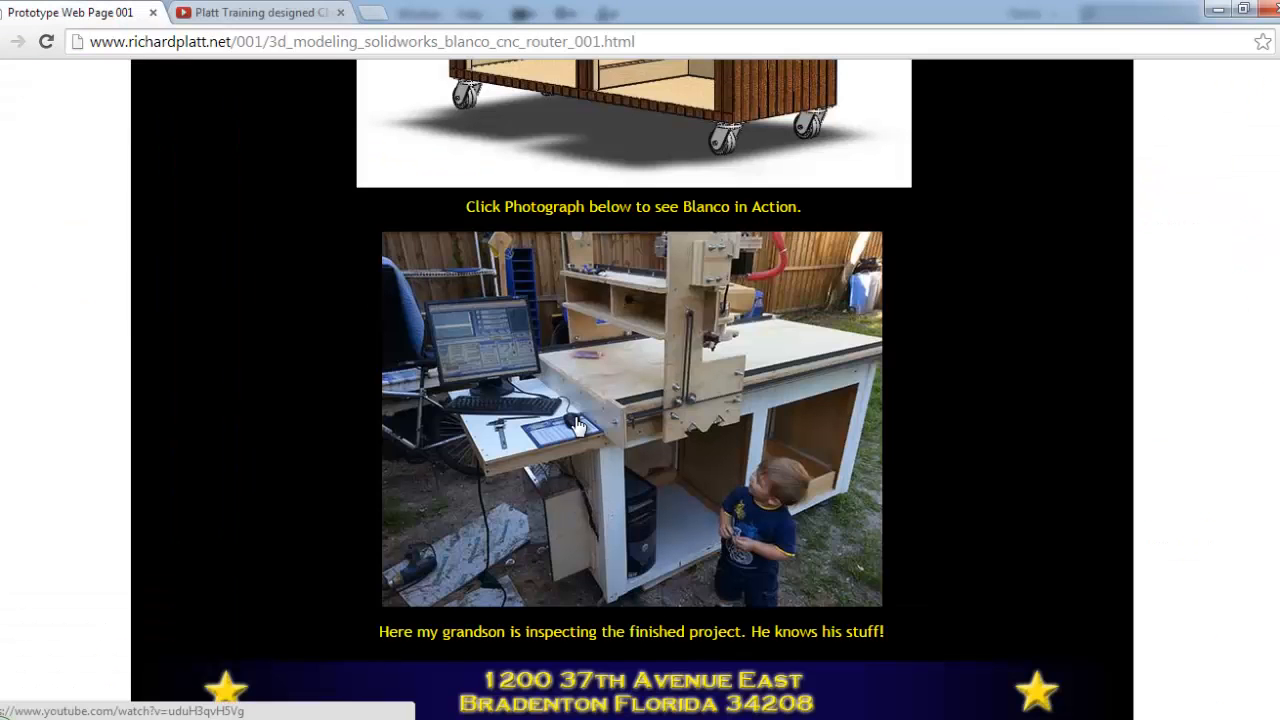
pyautogui.scroll(5, 582, 430)
pyautogui.scroll(-4, 586, 400)
pyautogui.scroll(4, 586, 395)
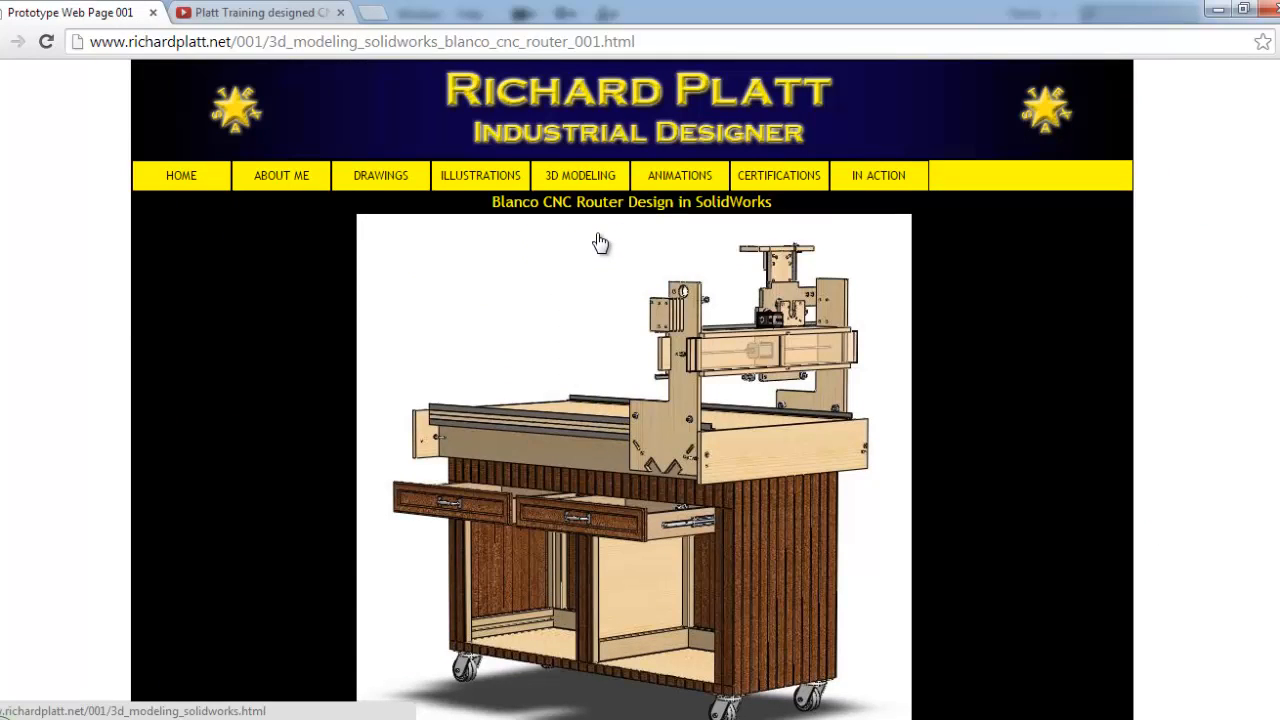
pyautogui.moveTo(898, 165)
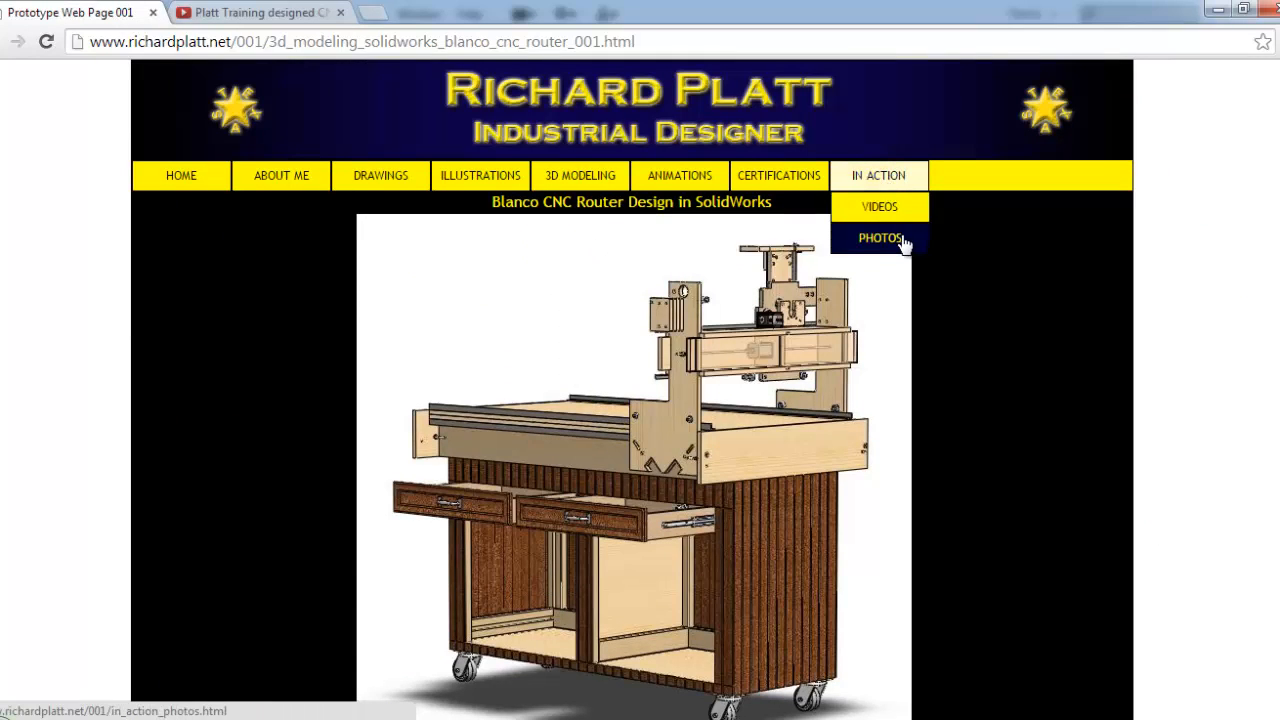
pyautogui.moveTo(871, 189)
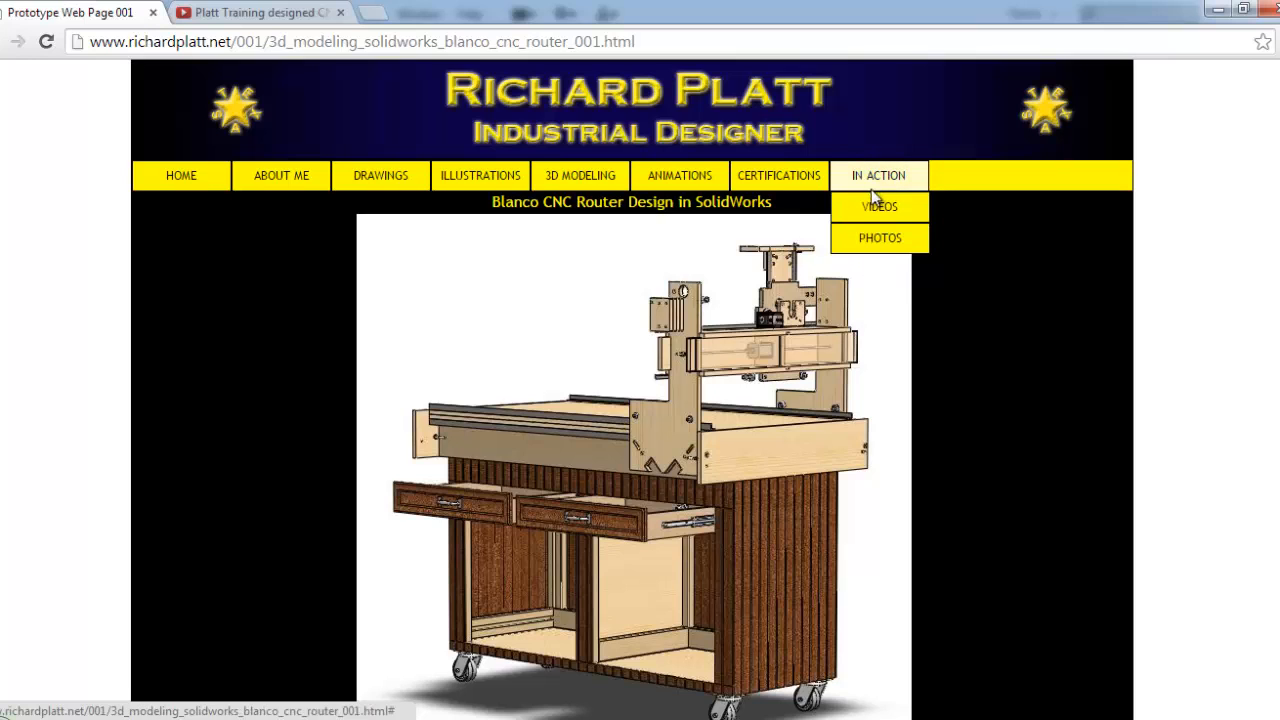
pyautogui.click(891, 243)
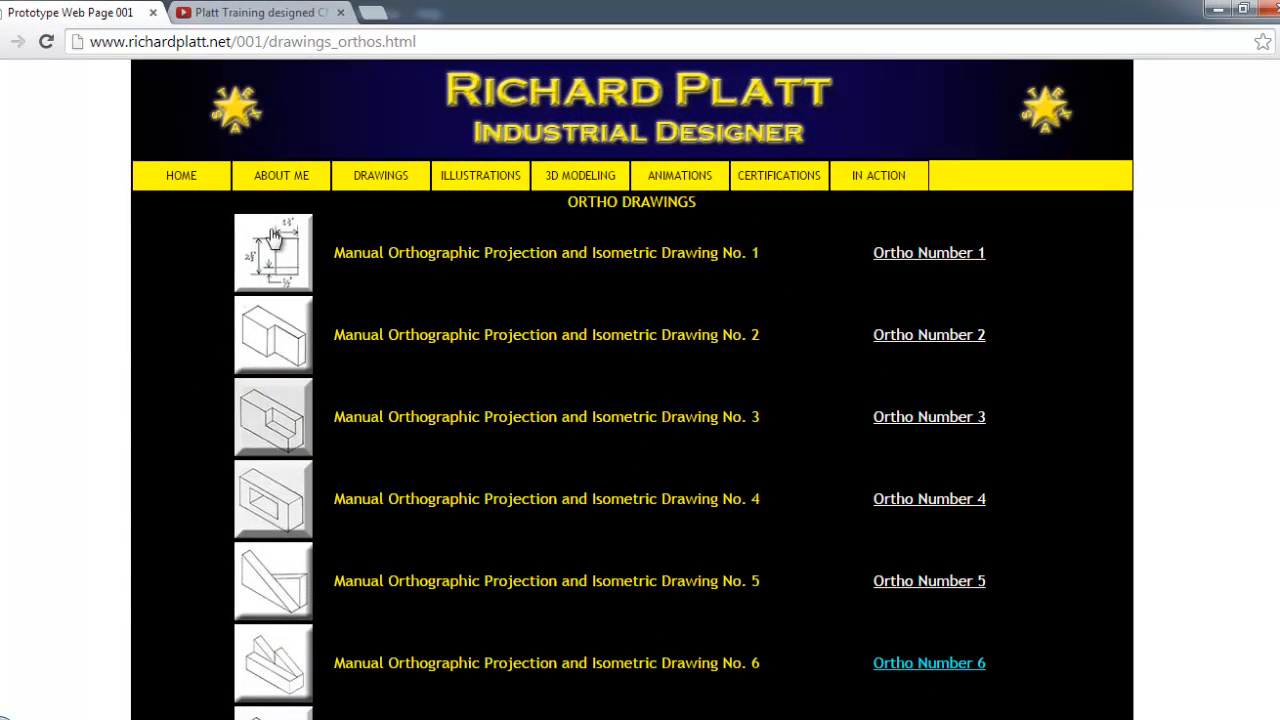
# - Open the No. 4 orthographic drawing from its thumbnail and return to the Ortho Drawings list through the drawing image
pyautogui.click(278, 490)
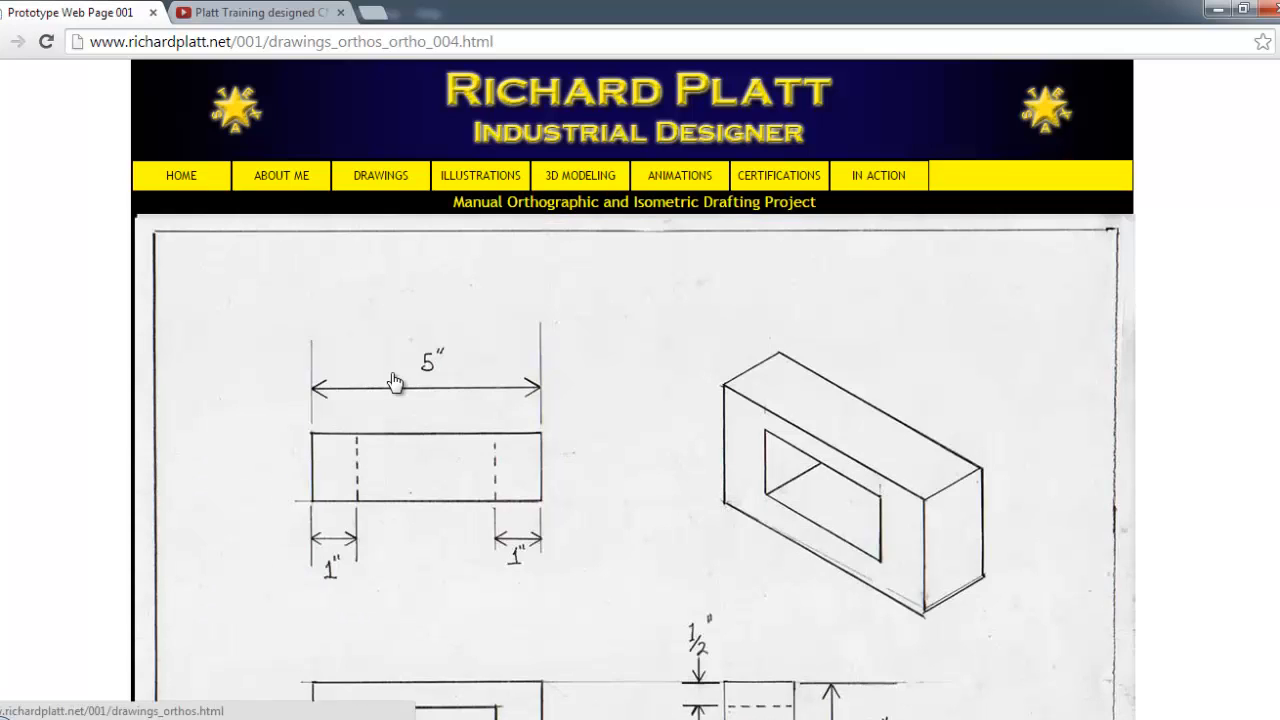
pyautogui.click(395, 383)
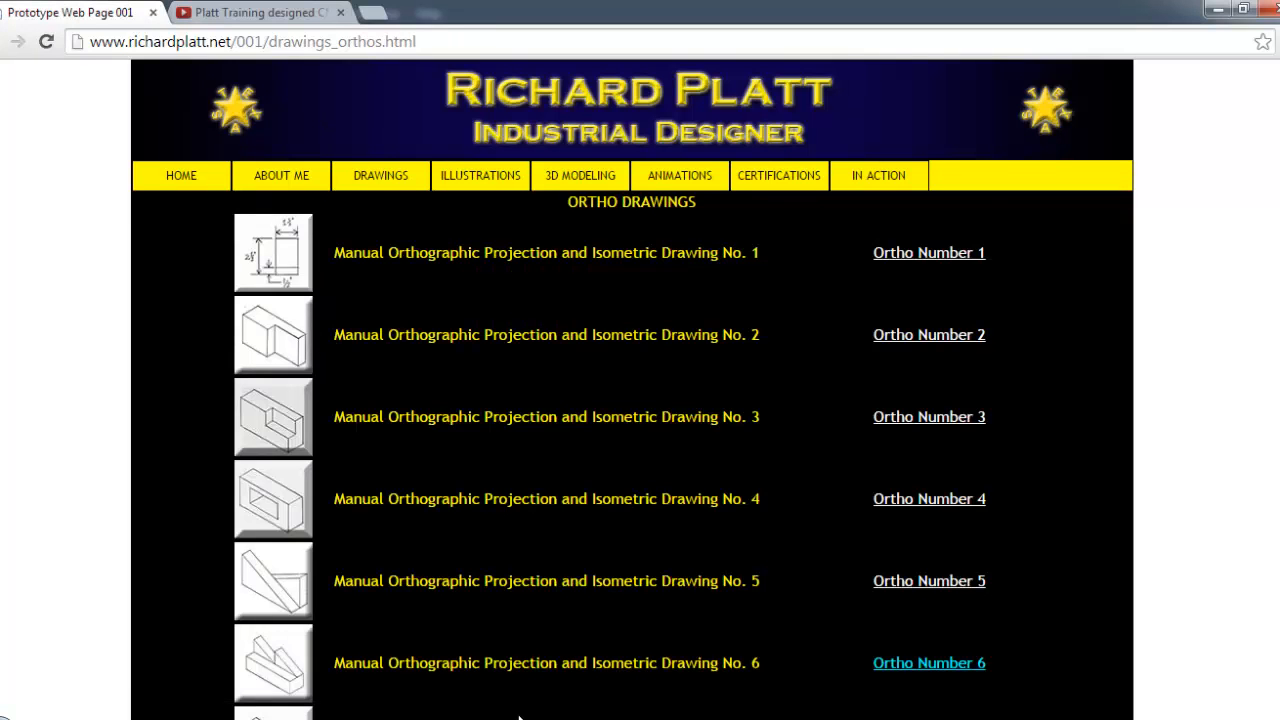
# - Switch to Dreamweaver and examine the listing page drawings_orthos.html and the image page drawings_orthos_ortho_001.html
pyautogui.hotkey('alt', 'Tab')
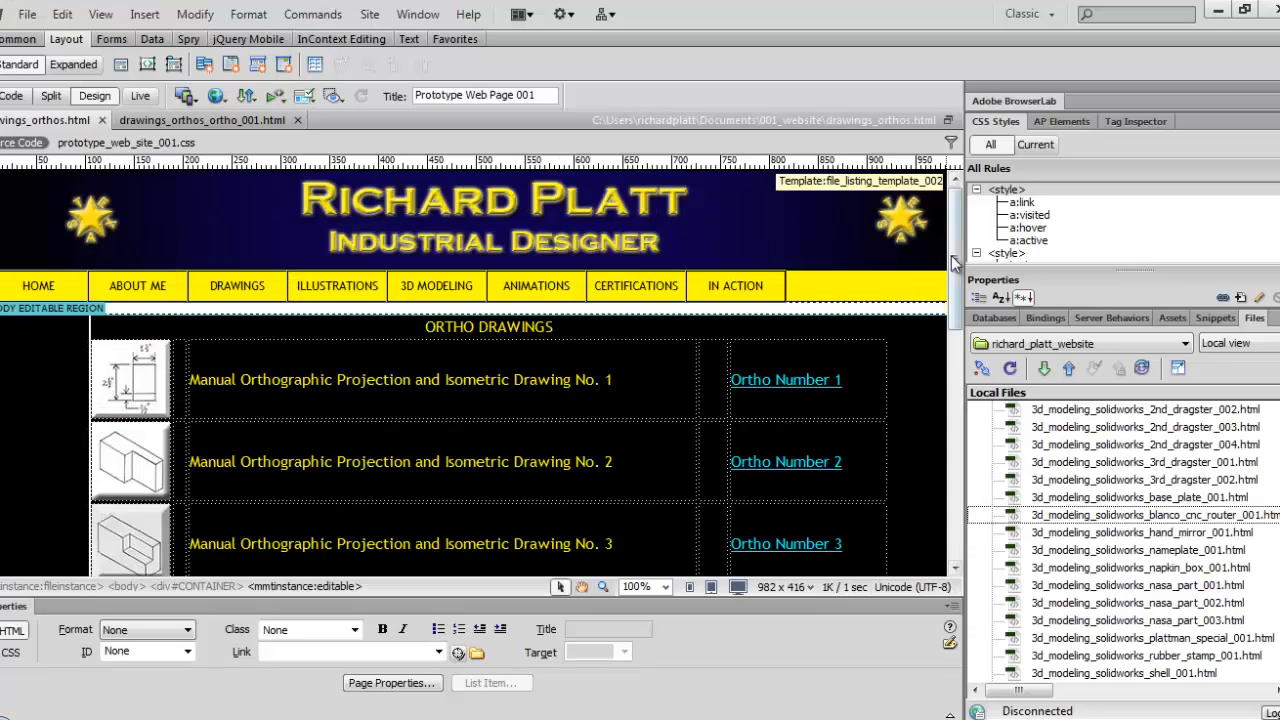
pyautogui.moveTo(955, 262); pyautogui.dragTo(952, 236)
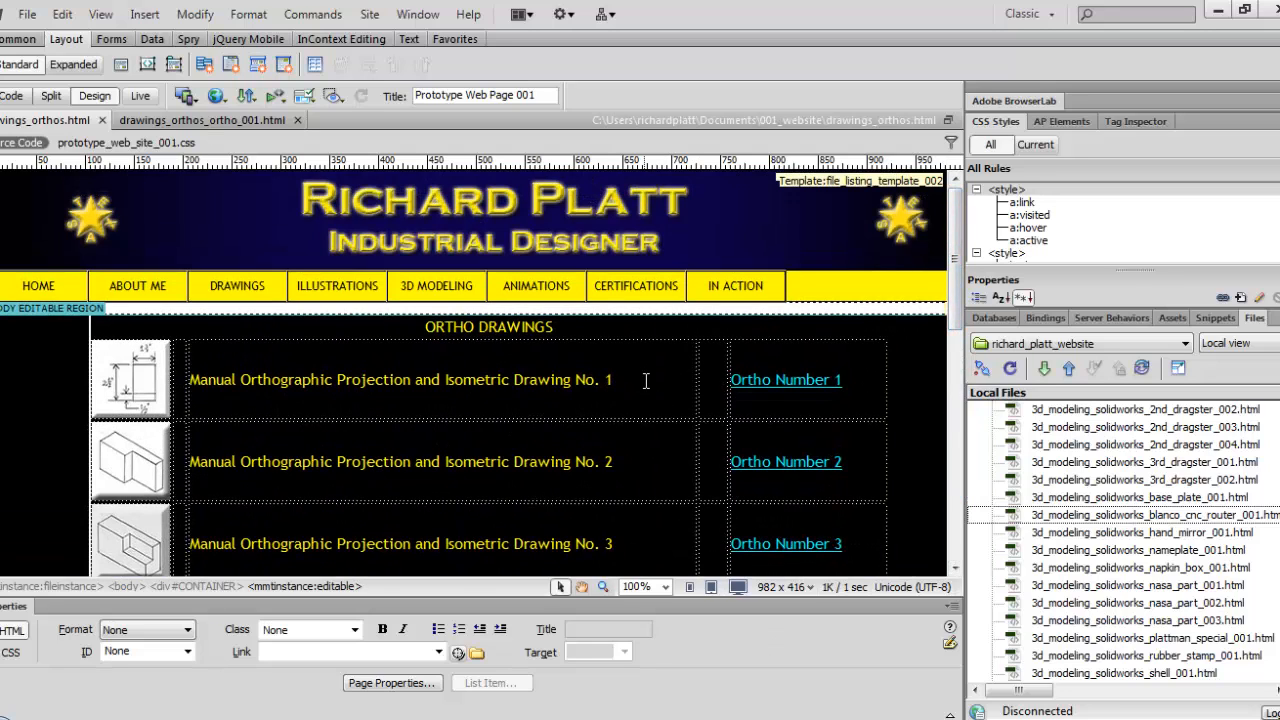
pyautogui.click(206, 121)
pyautogui.scroll(-10, 561, 442)
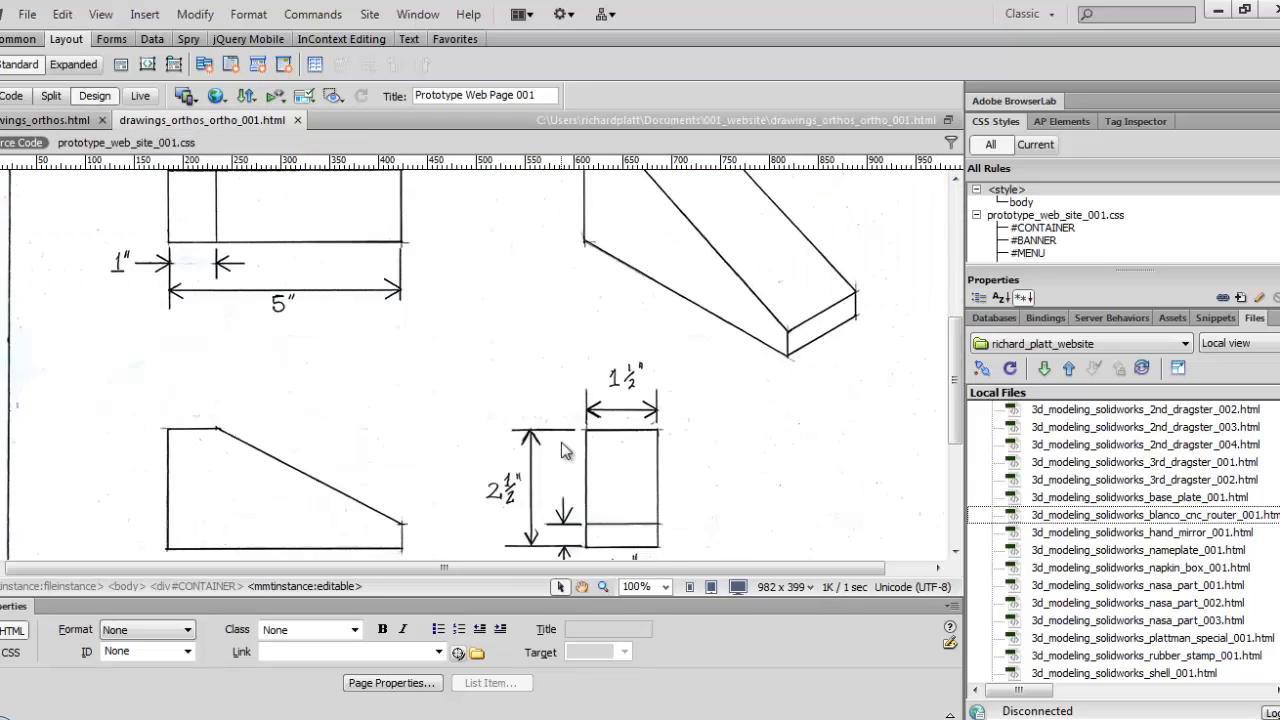
pyautogui.scroll(10, 563, 441)
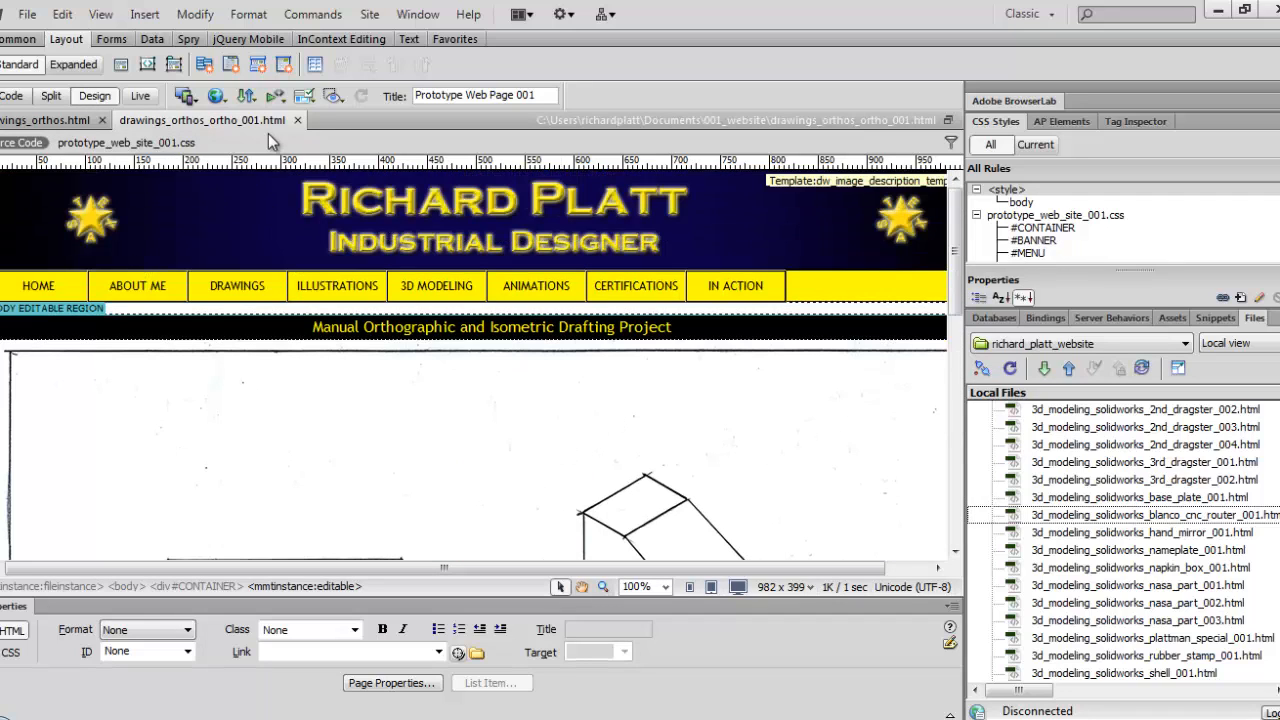
# - Create a new page from the portfolio site's file_listing_template_002 template
pyautogui.click(26, 14)
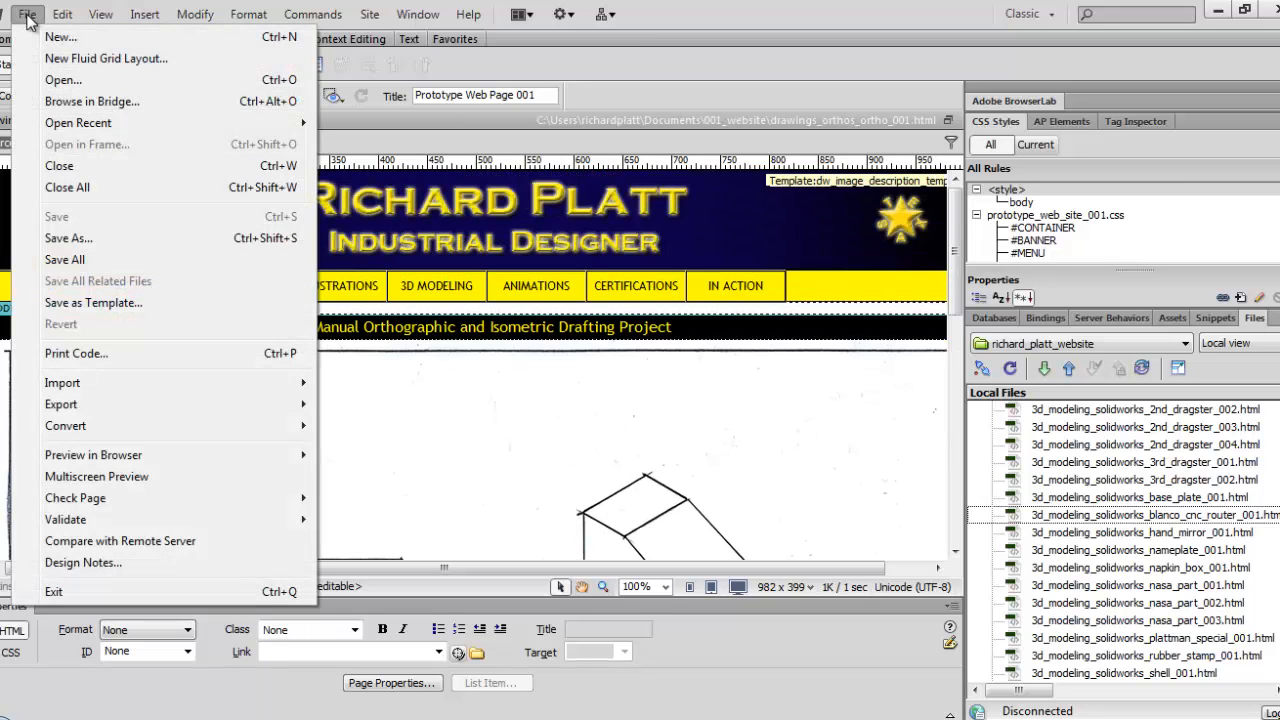
pyautogui.click(60, 37)
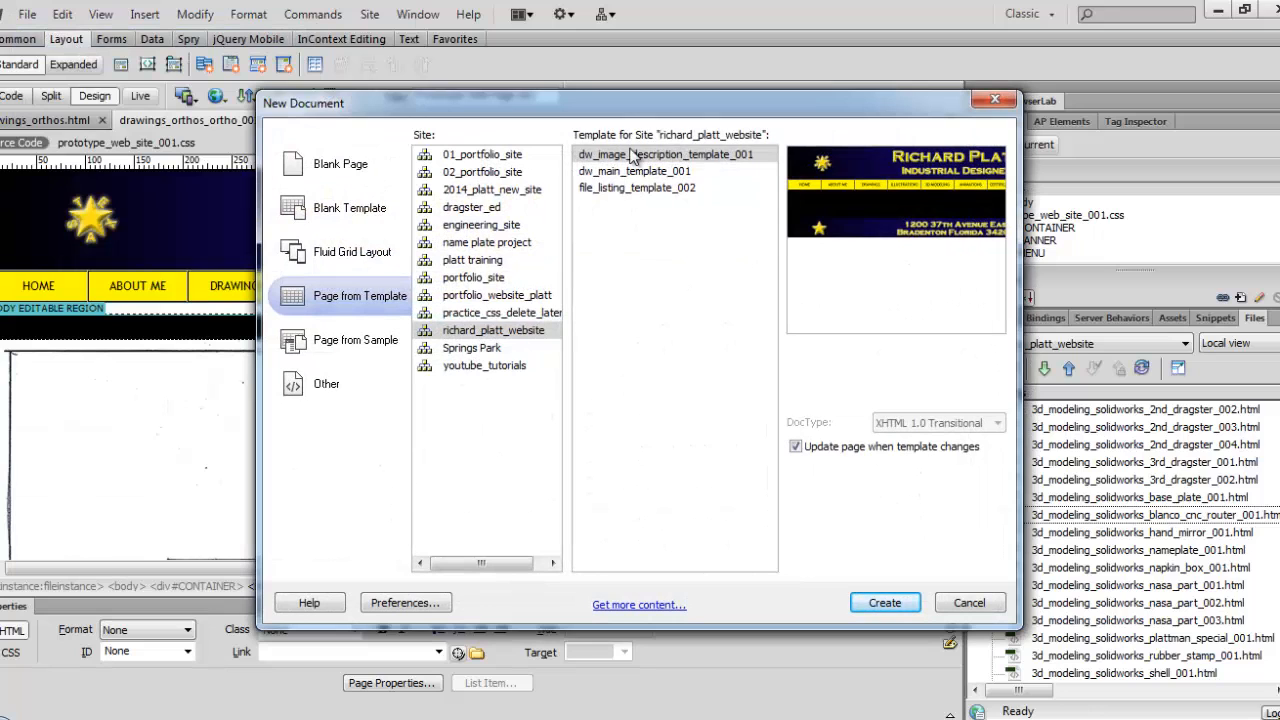
pyautogui.click(632, 190)
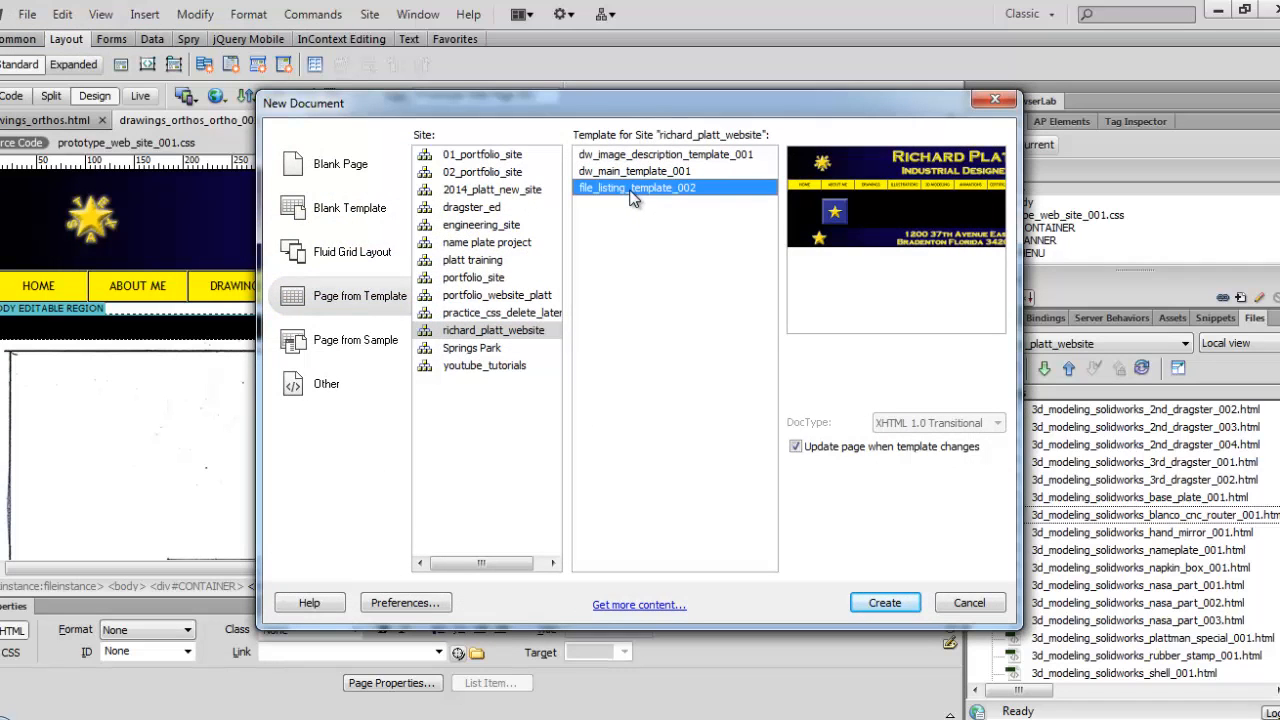
pyautogui.click(882, 603)
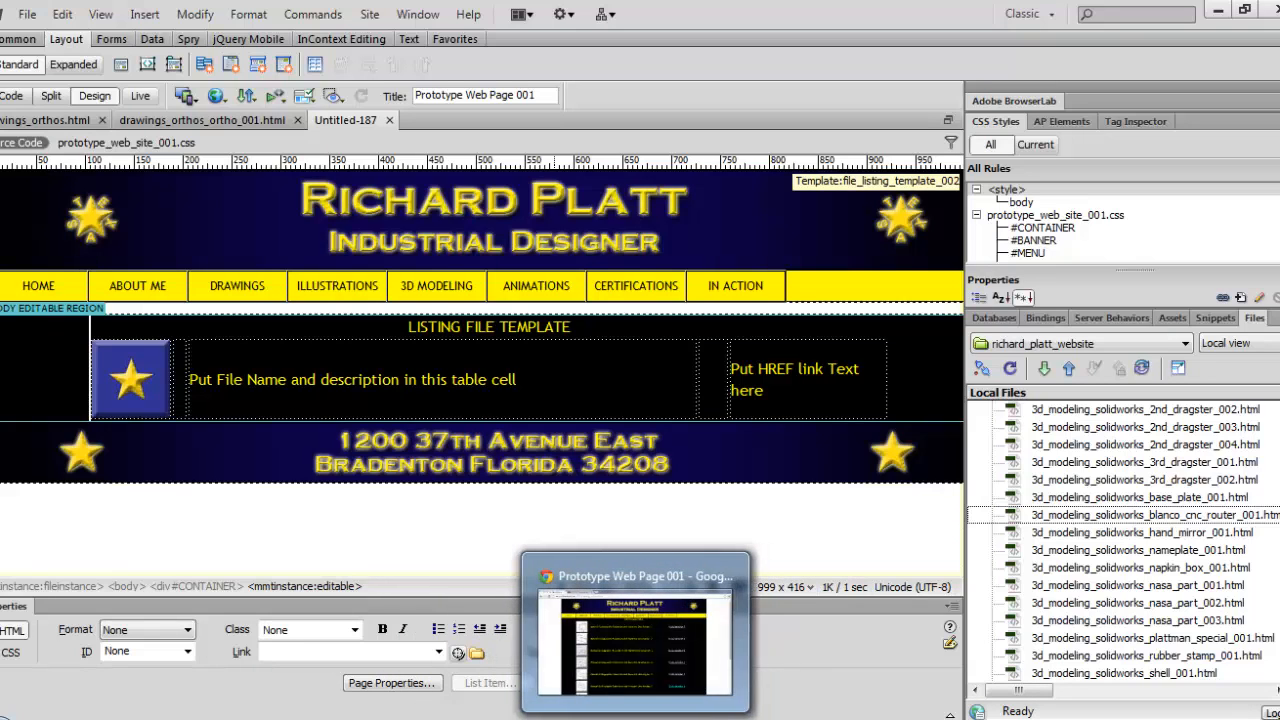
# - Switch to Chrome, open the In Action Photos page and copy the file name in_action_photos.html from its address
pyautogui.click(634, 718)
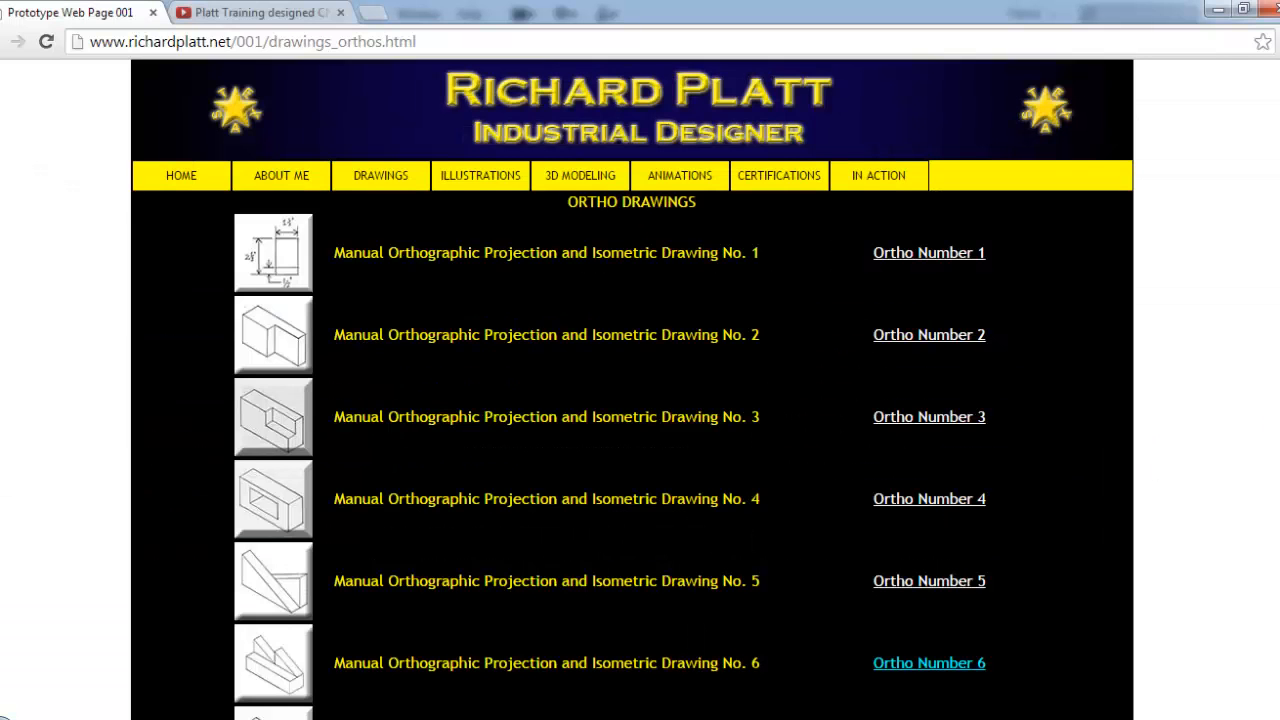
pyautogui.click(882, 184)
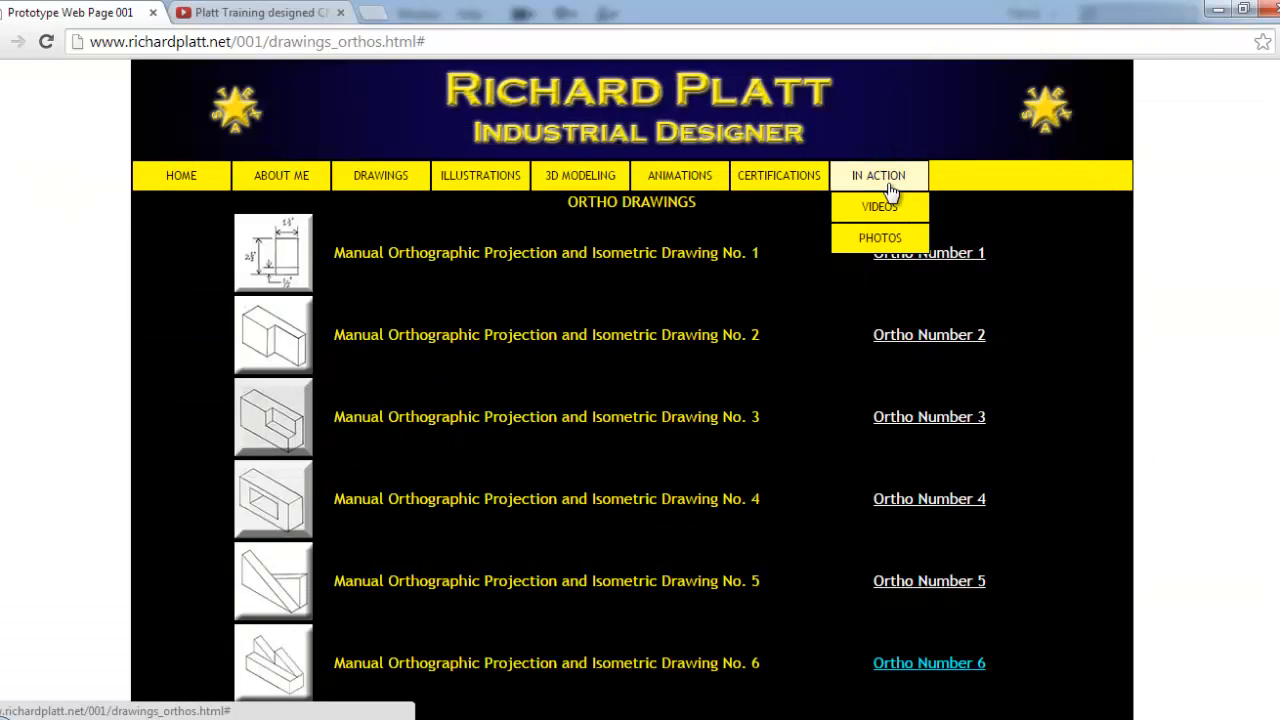
pyautogui.click(905, 248)
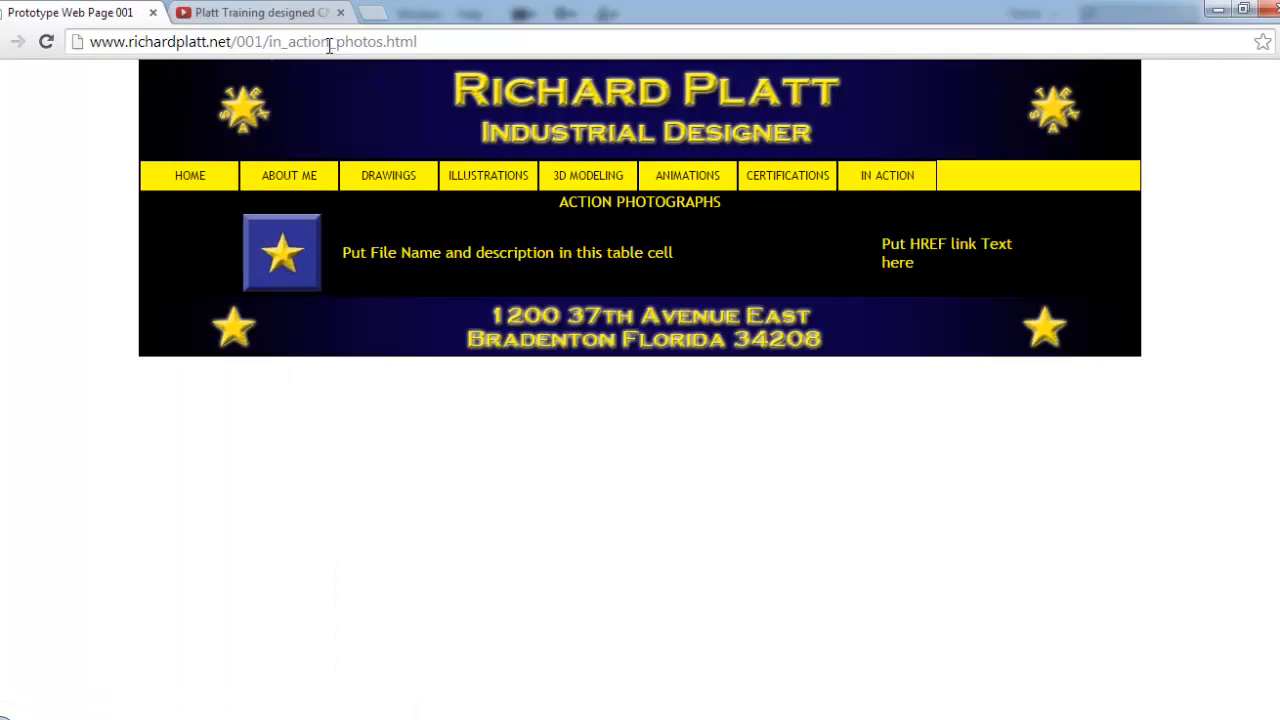
pyautogui.moveTo(441, 41); pyautogui.dragTo(272, 44)
pyautogui.hotkey('ctrl', 'c')
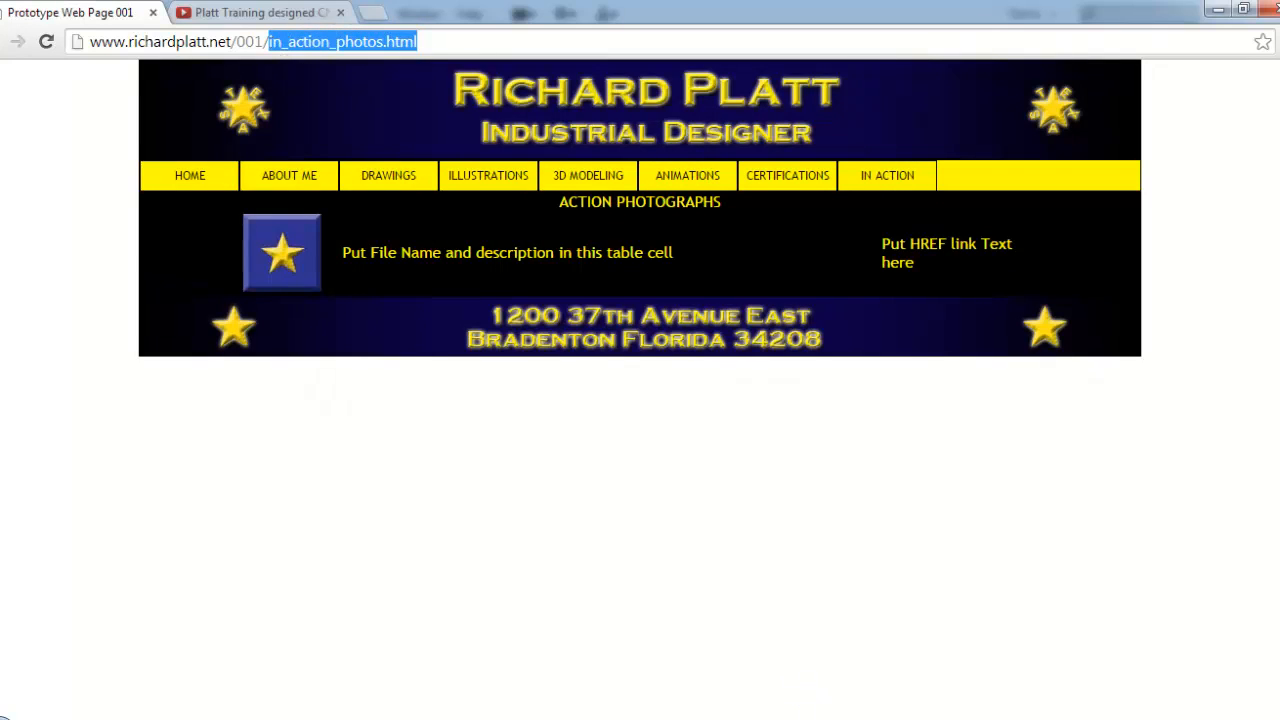
# - Switch to Dreamweaver and save the new page as in_action_photos.html in the 001_website folder, overwriting the existing file
pyautogui.click(501, 719)
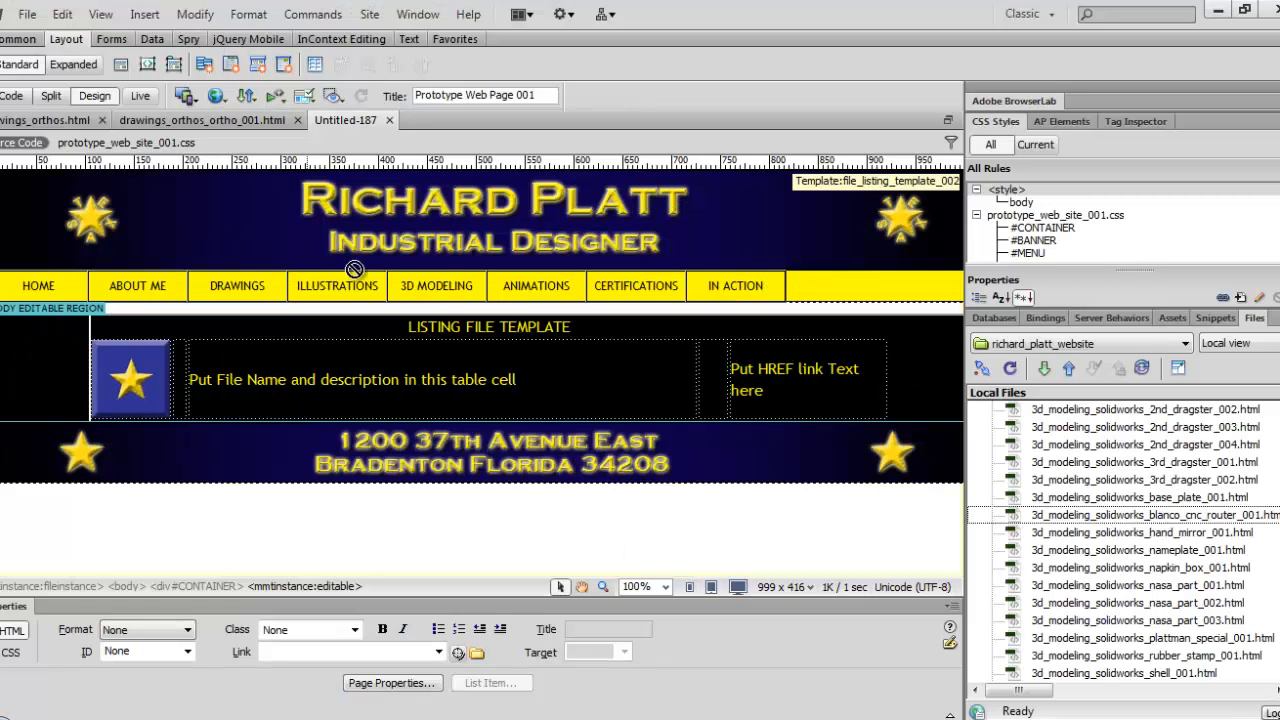
pyautogui.click(22, 16)
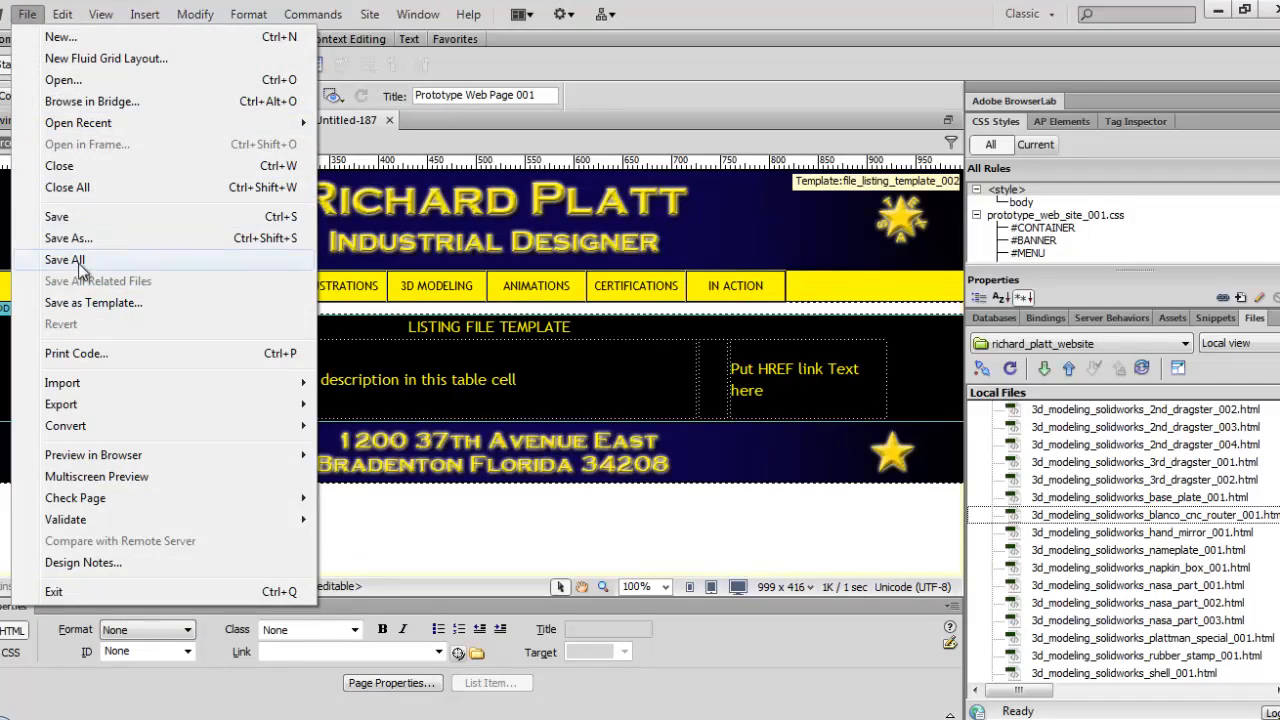
pyautogui.click(70, 238)
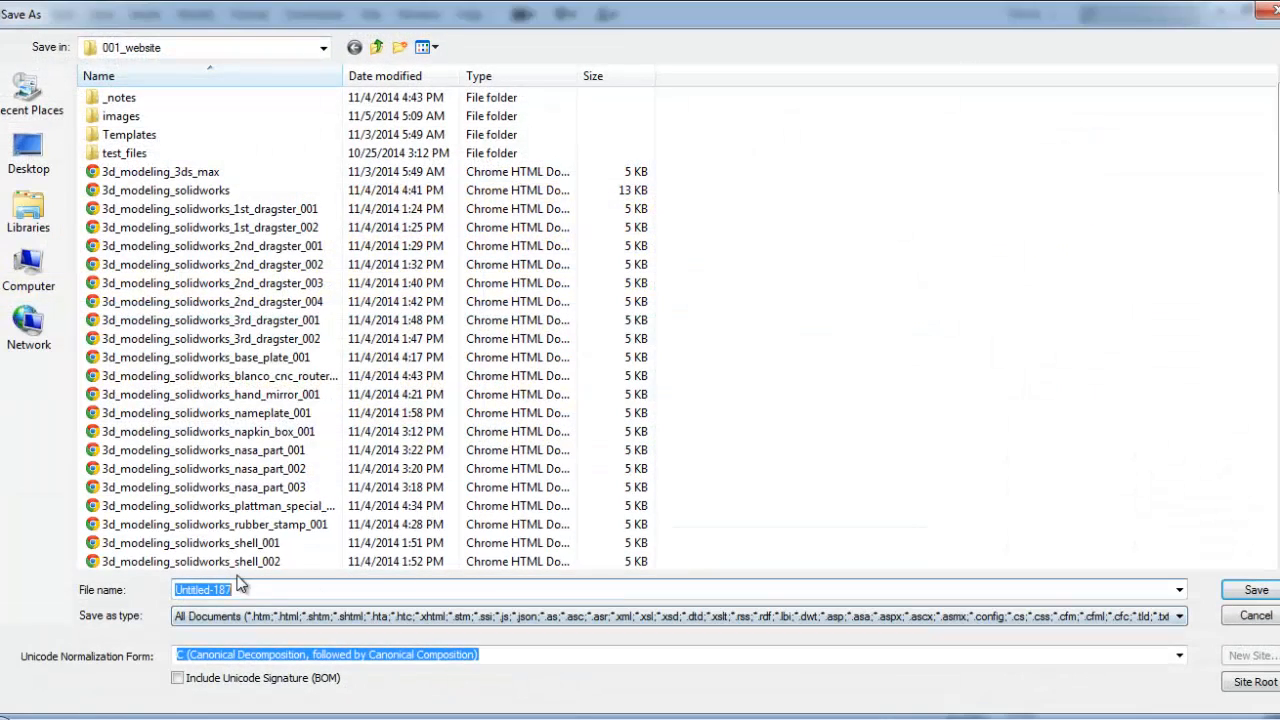
pyautogui.hotkey('ctrl', 'v')
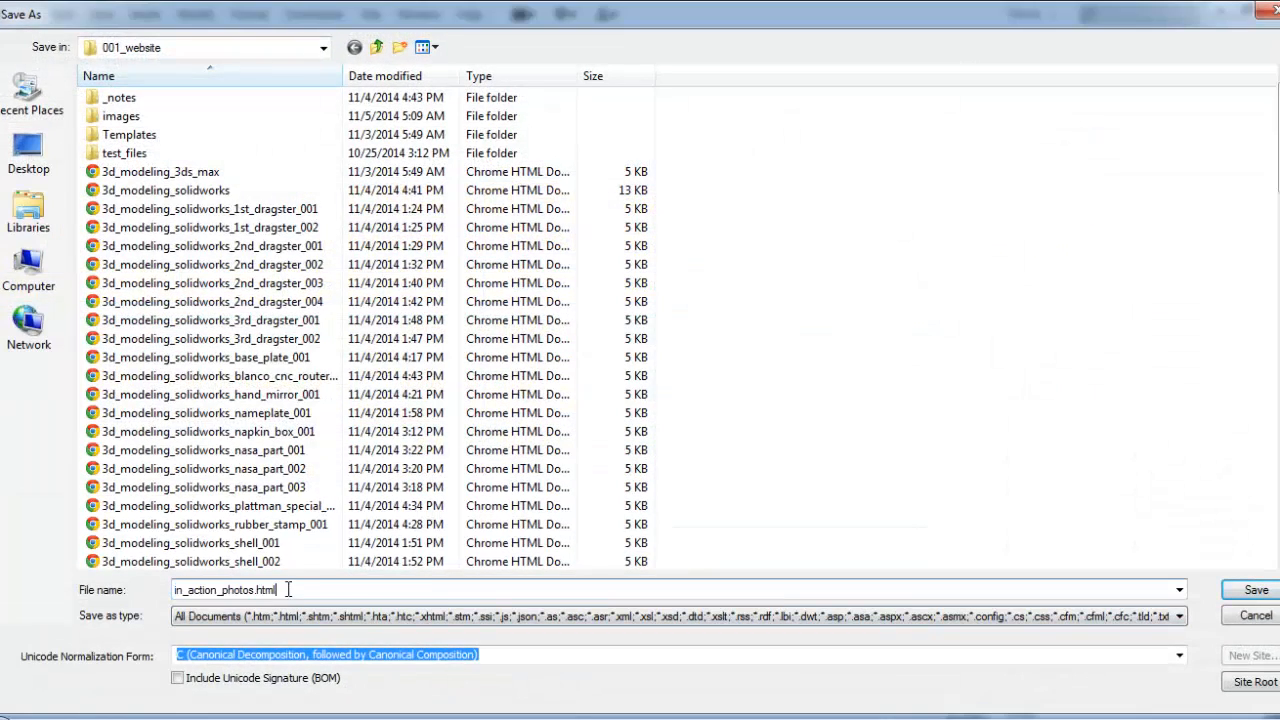
pyautogui.click(1256, 590)
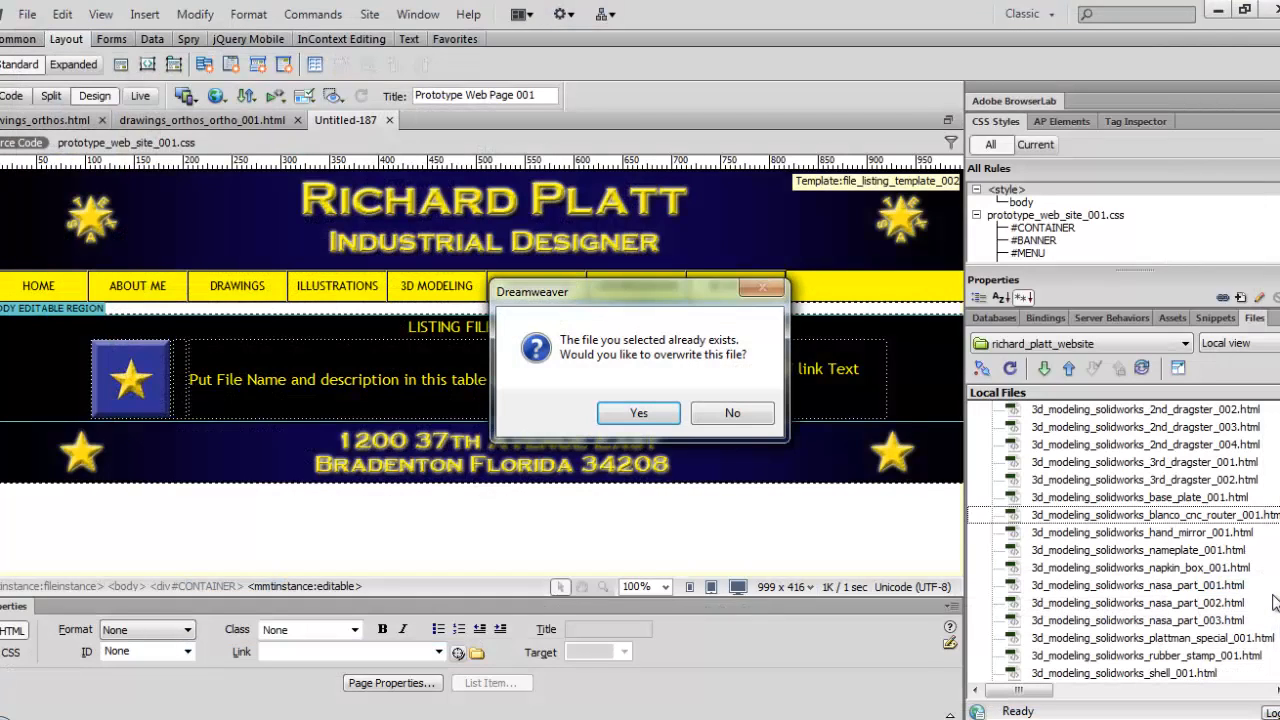
pyautogui.click(640, 418)
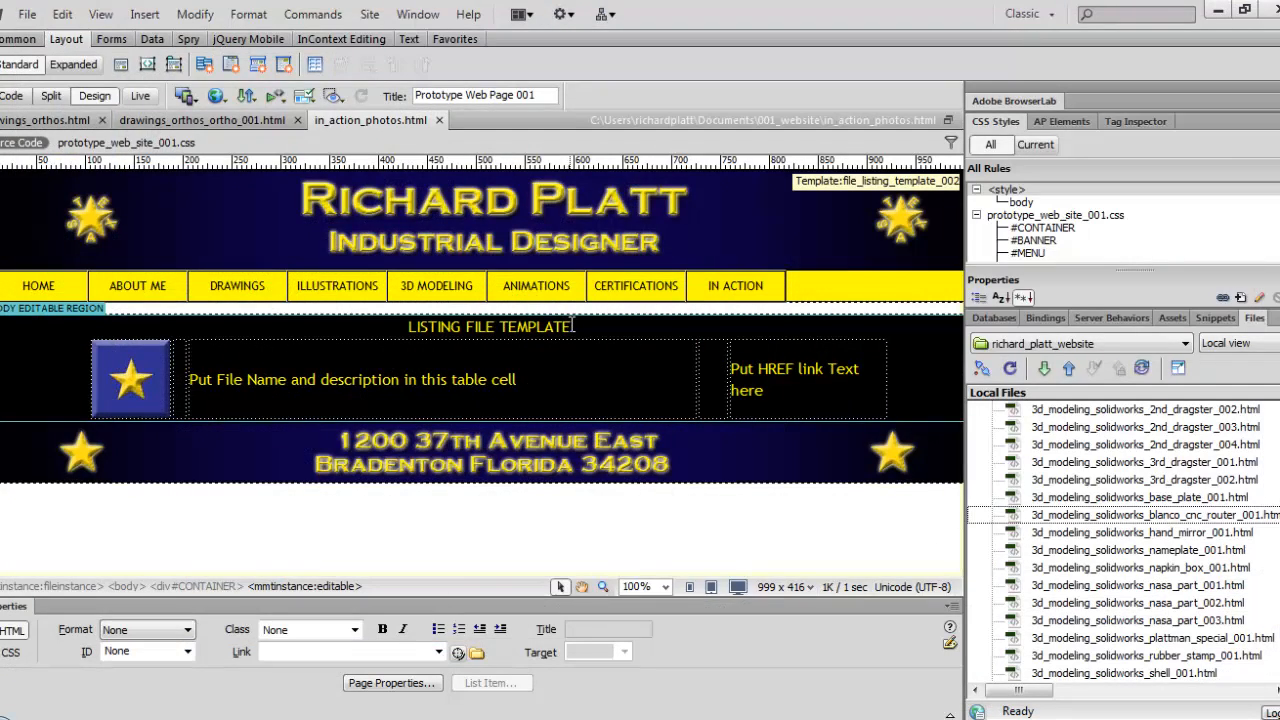
# - Replace the LISTING FILE TEMPLATE heading with IN ACTION PHOTOGRAPHS
pyautogui.moveTo(570, 327); pyautogui.dragTo(412, 335)
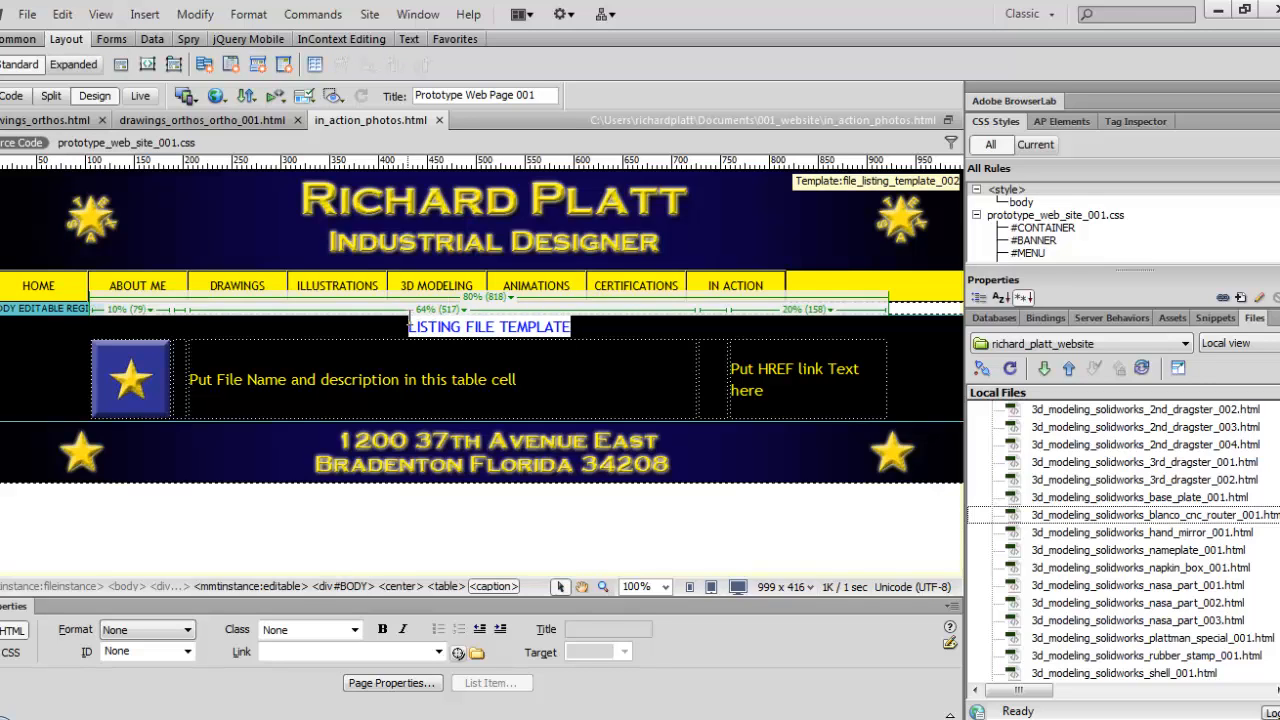
pyautogui.write('IN ACTION')
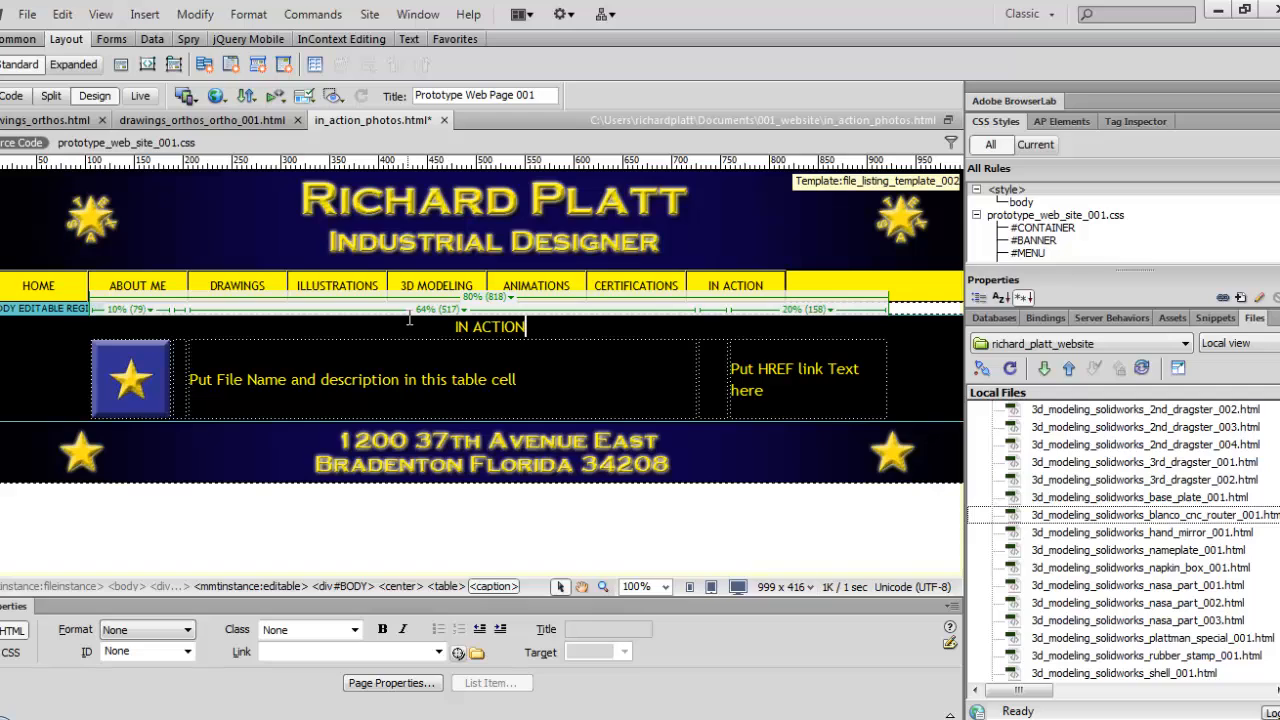
pyautogui.write(' PHOTOSH')
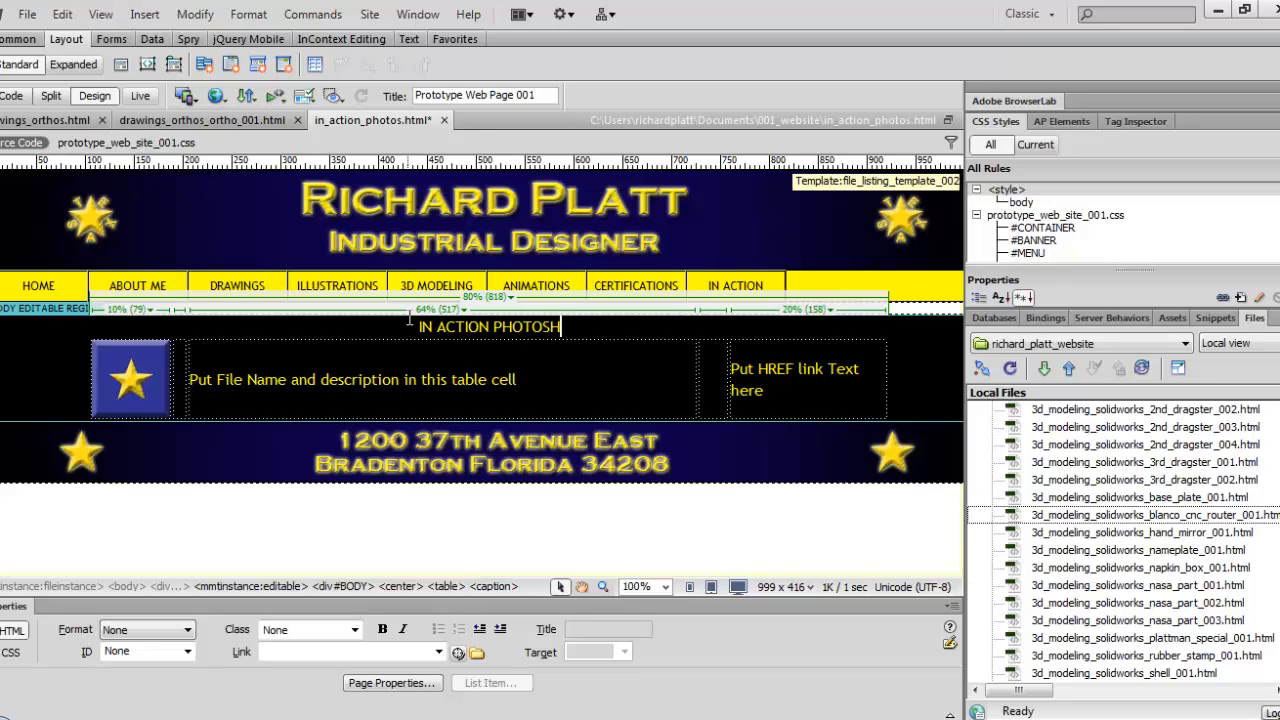
pyautogui.press('BackSpace')
pyautogui.press('BackSpace')
pyautogui.write('GRAPHS')
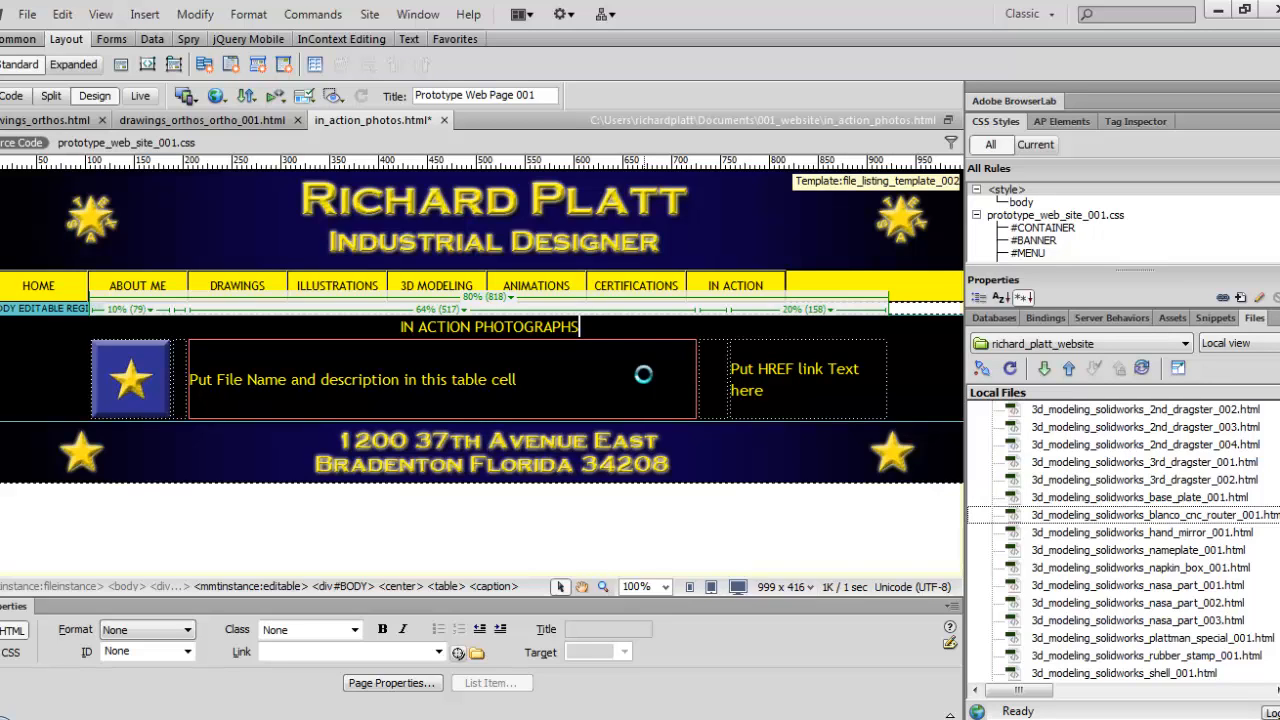
# - Save and upload in_action_photos.html to the remote site, and reload the live page in Chrome to check the heading
pyautogui.hotkey('ctrl', 's')
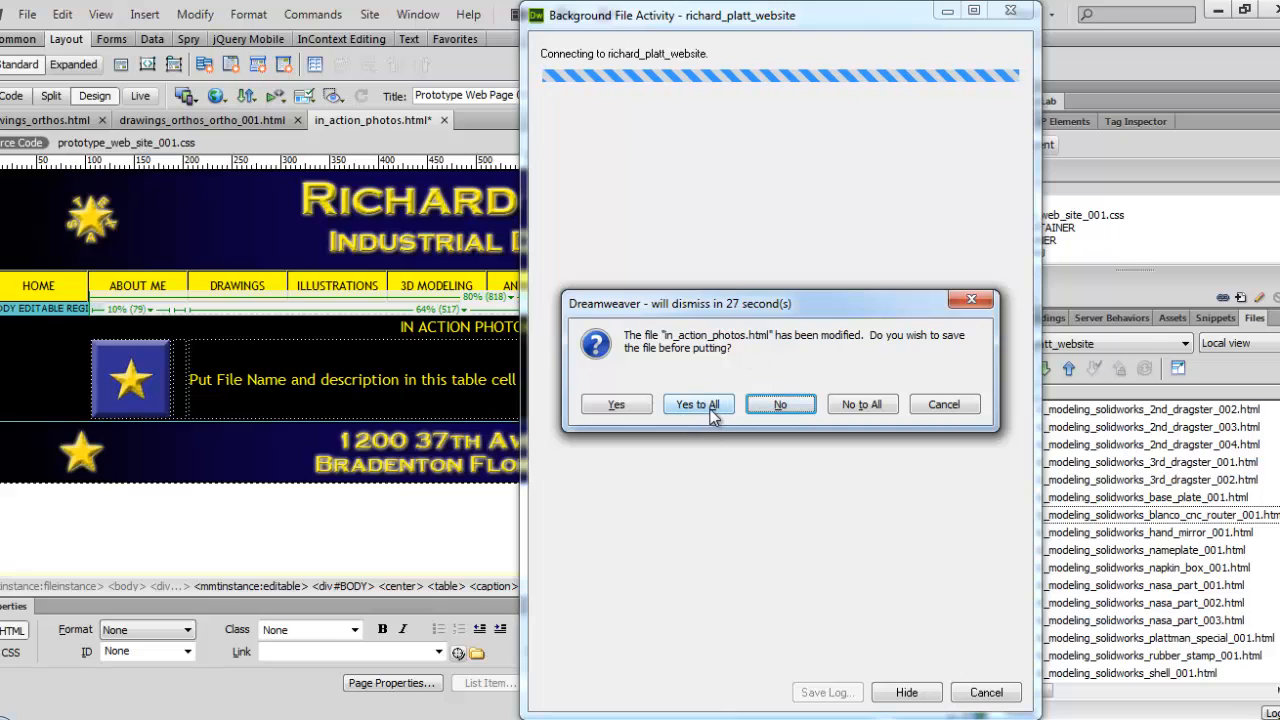
pyautogui.click(702, 405)
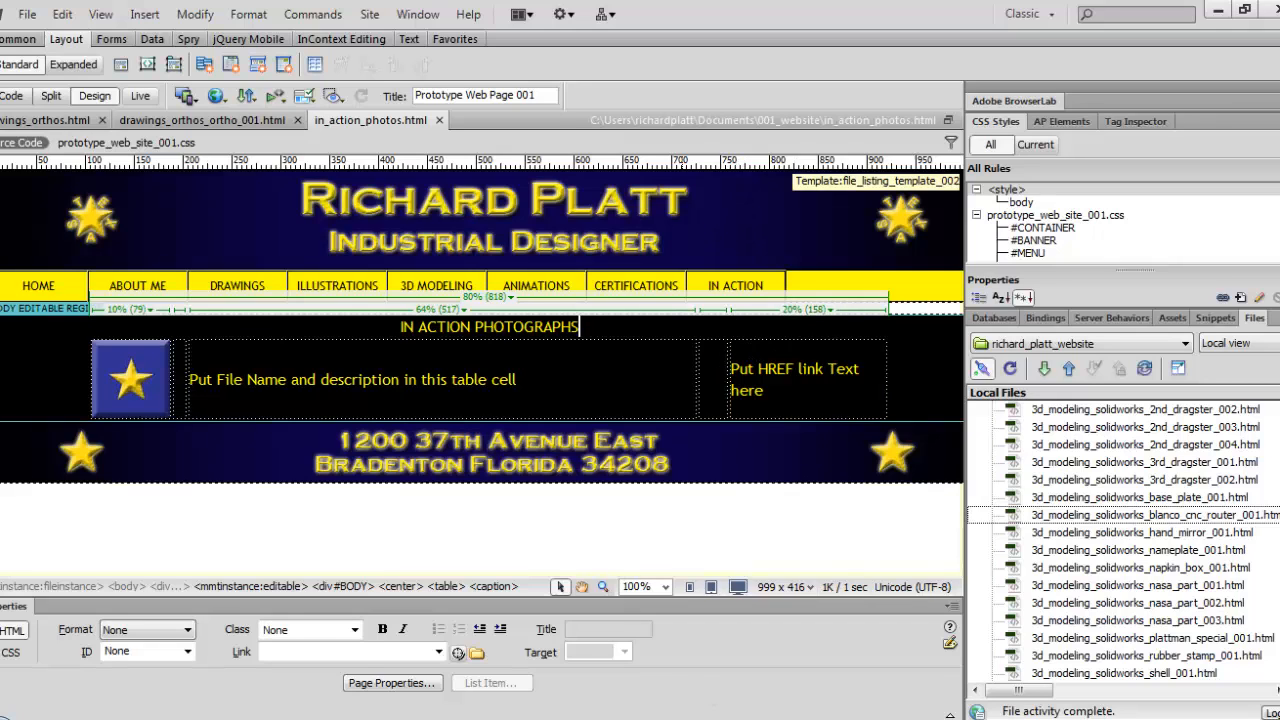
pyautogui.click(605, 620)
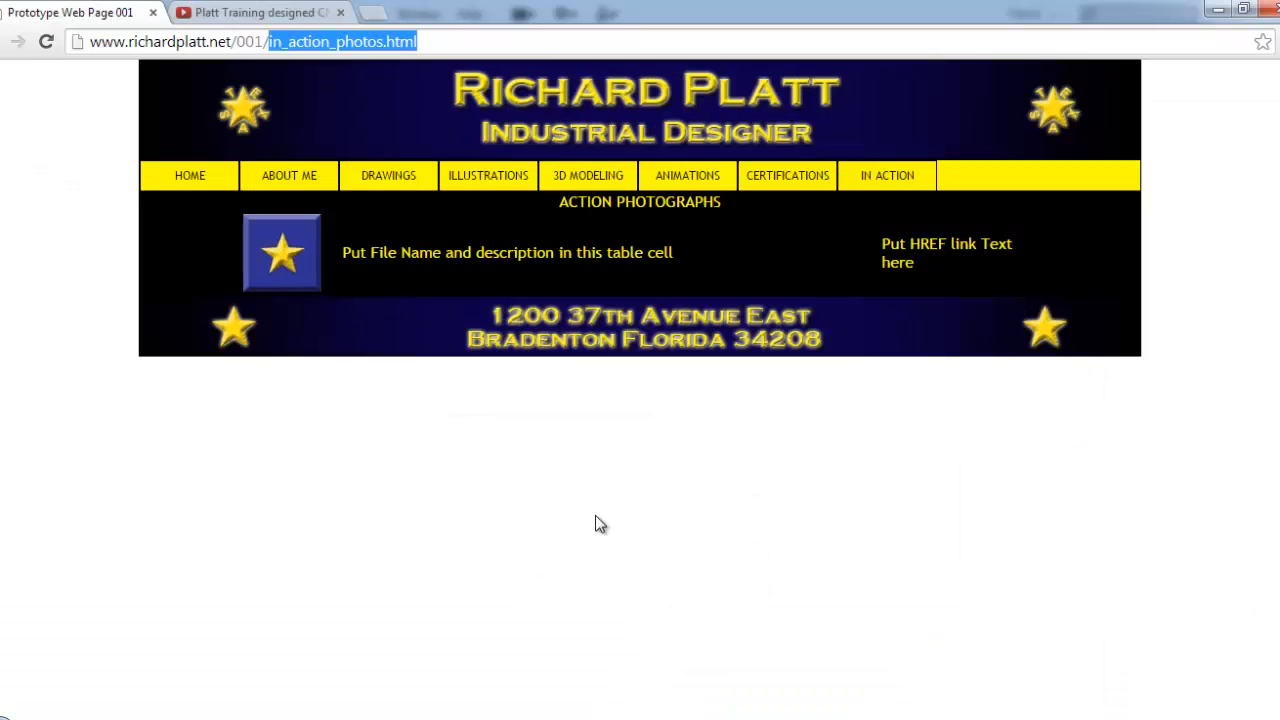
pyautogui.click(47, 43)
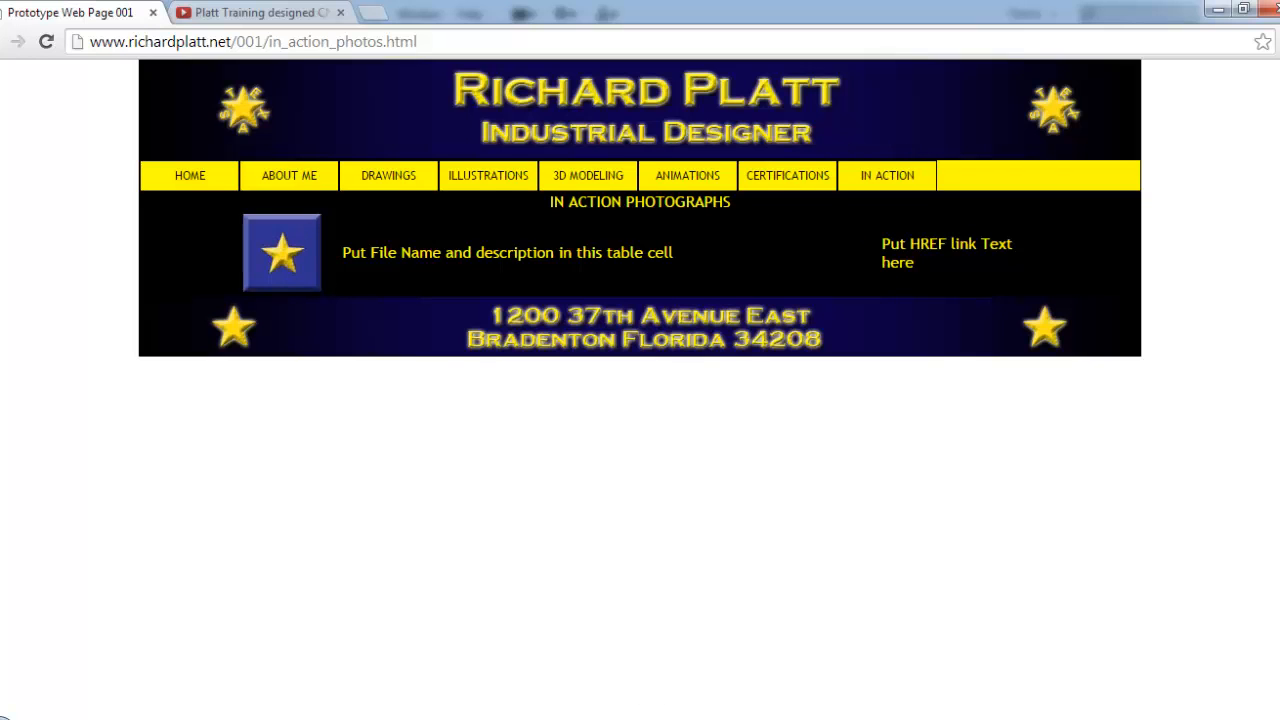
# - Switch to Dreamweaver and delete the blue star placeholder icon from the first cell of the listing table
pyautogui.hotkey('alt', 'Tab')
pyautogui.click(140, 398)
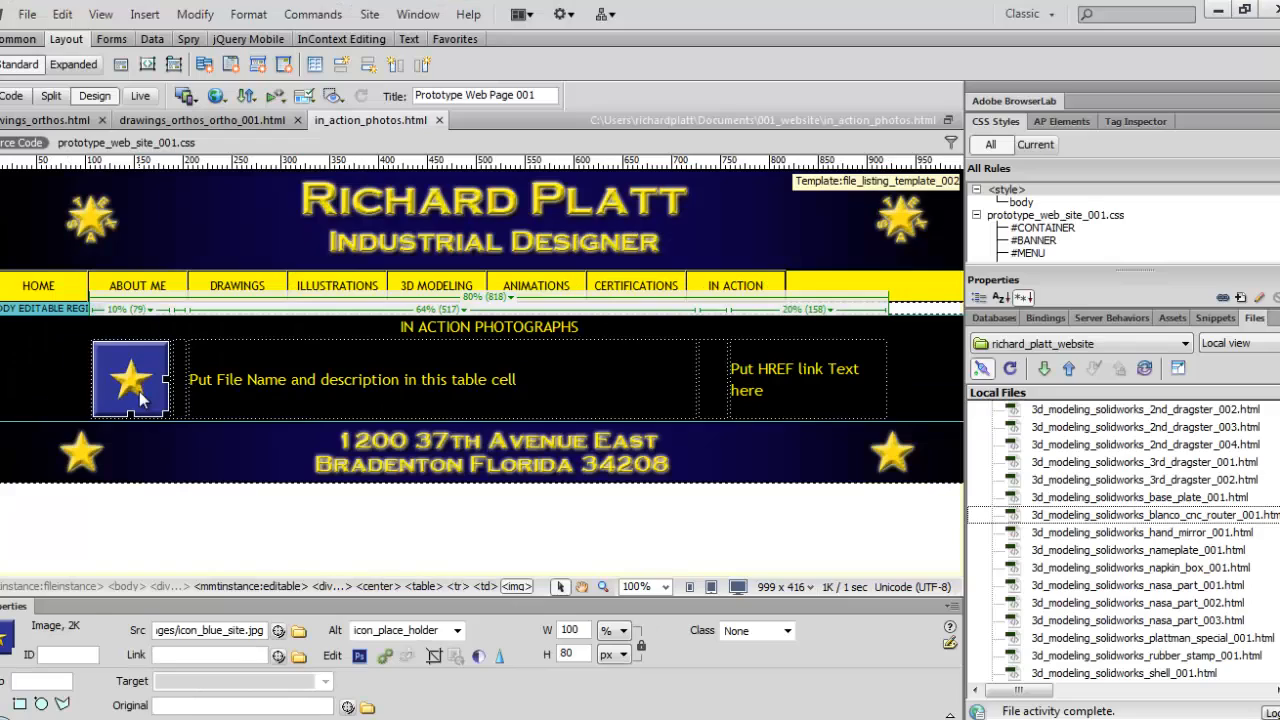
pyautogui.press('Delete')
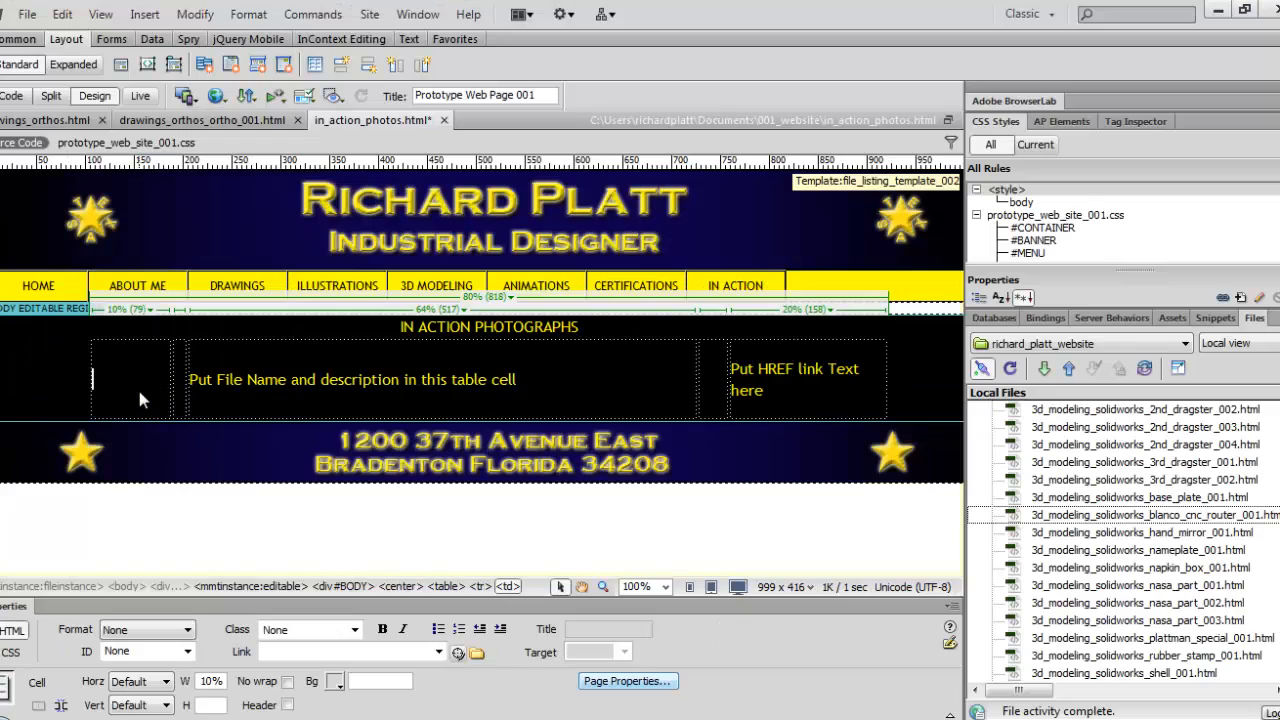
# - Insert the icon_pictures_scroll_saw image in the listing table's first cell with alternate text "Icon for working on nameplate project"
pyautogui.click(156, 17)
pyautogui.click(171, 54)
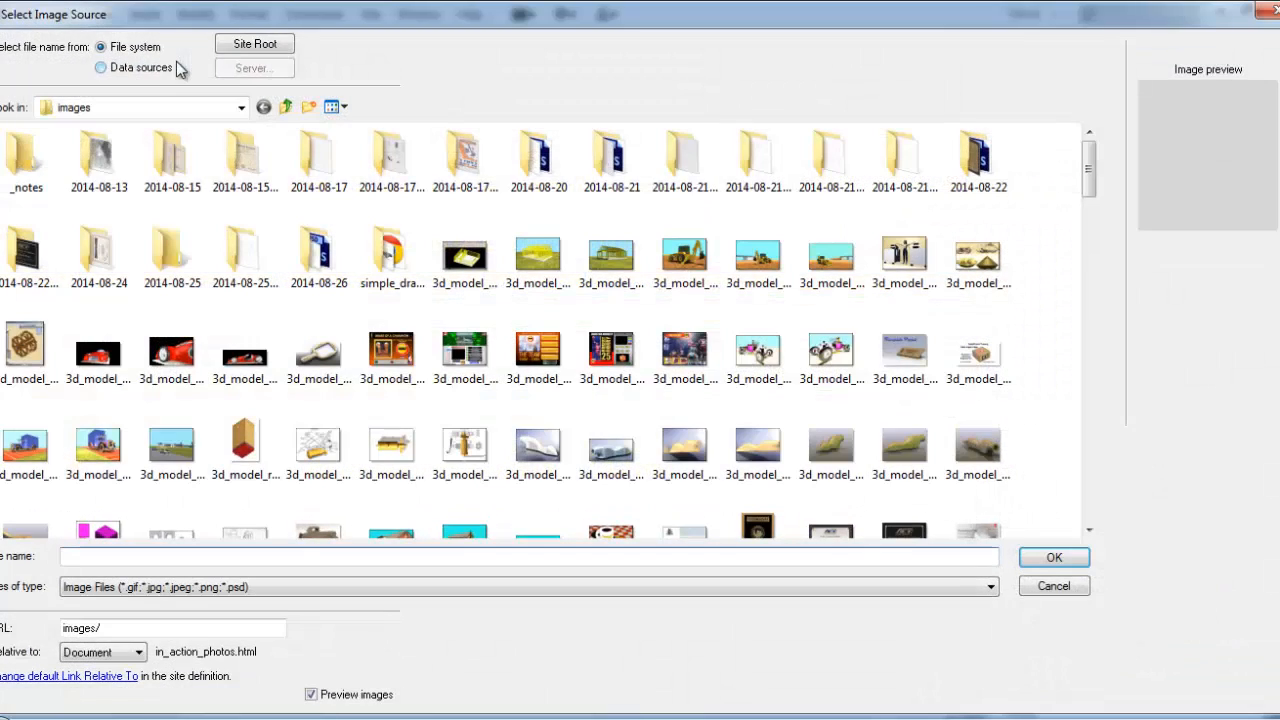
pyautogui.moveTo(1089, 165)
pyautogui.mouseDown()
pyautogui.moveTo(1104, 237)
pyautogui.moveTo(1094, 263)
pyautogui.moveTo(1080, 229)
pyautogui.moveTo(1073, 313)
pyautogui.moveTo(1089, 370)
pyautogui.mouseUp()
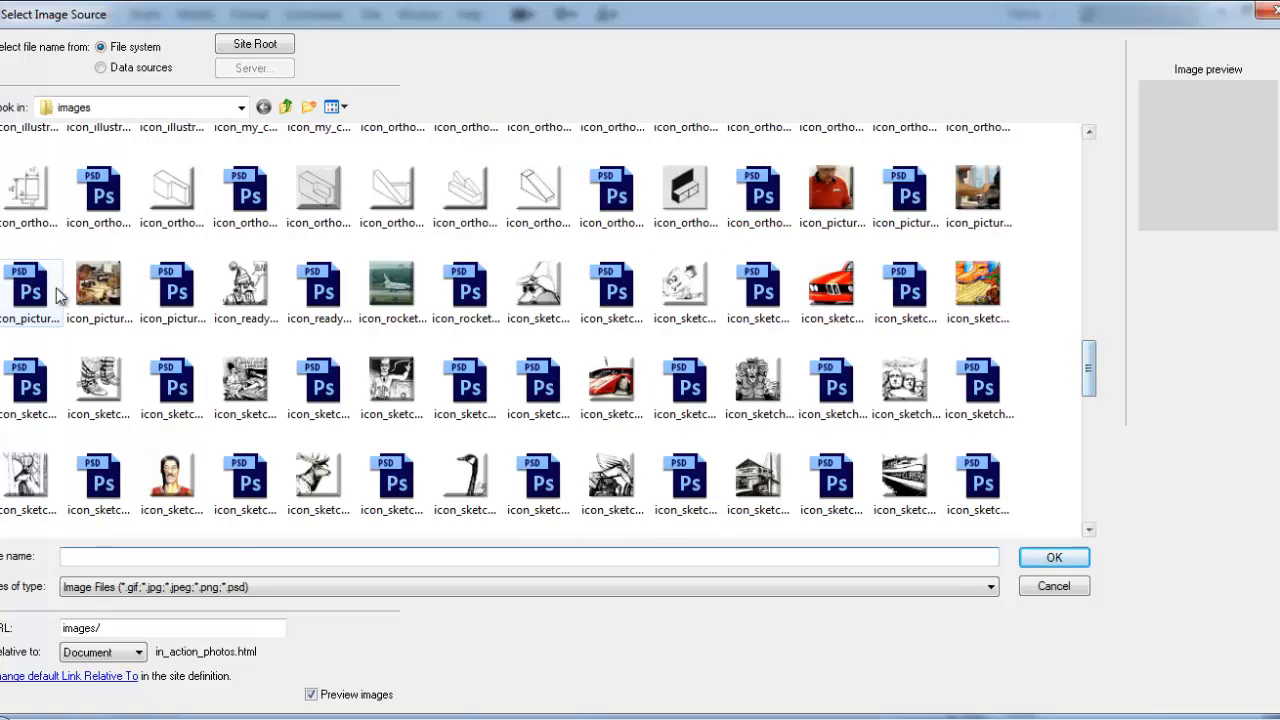
pyautogui.click(104, 298)
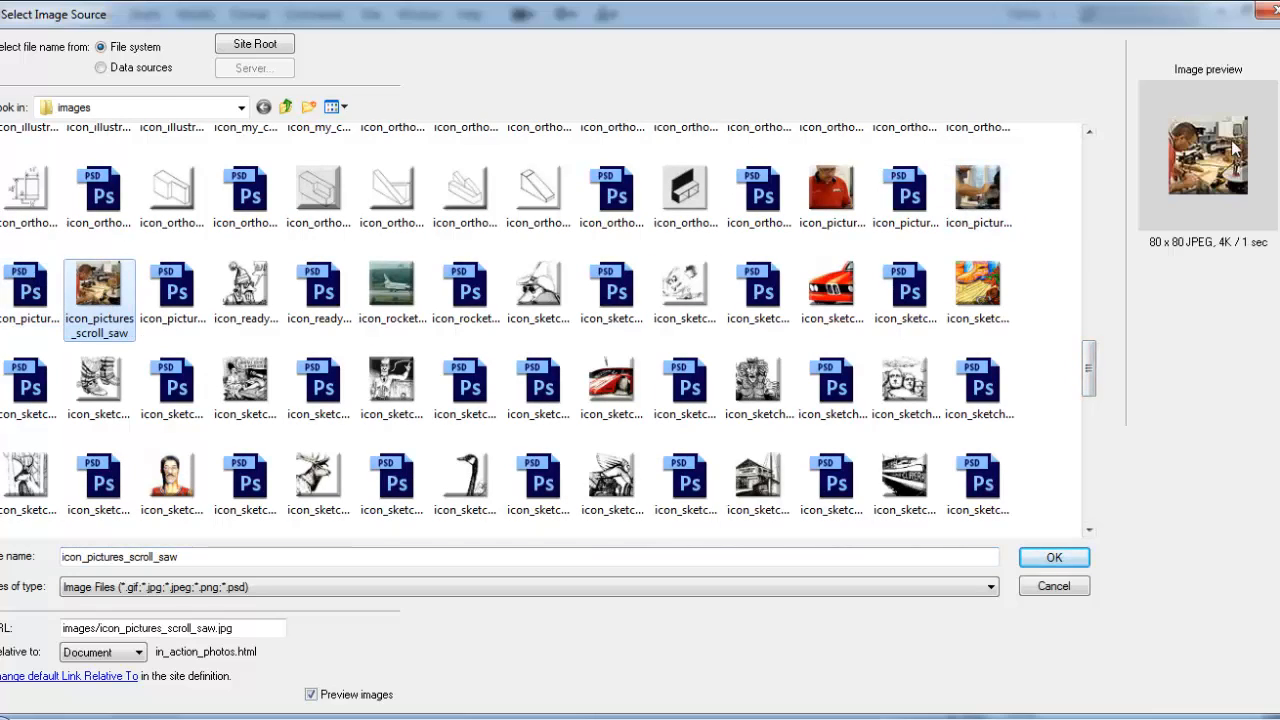
pyautogui.click(1062, 565)
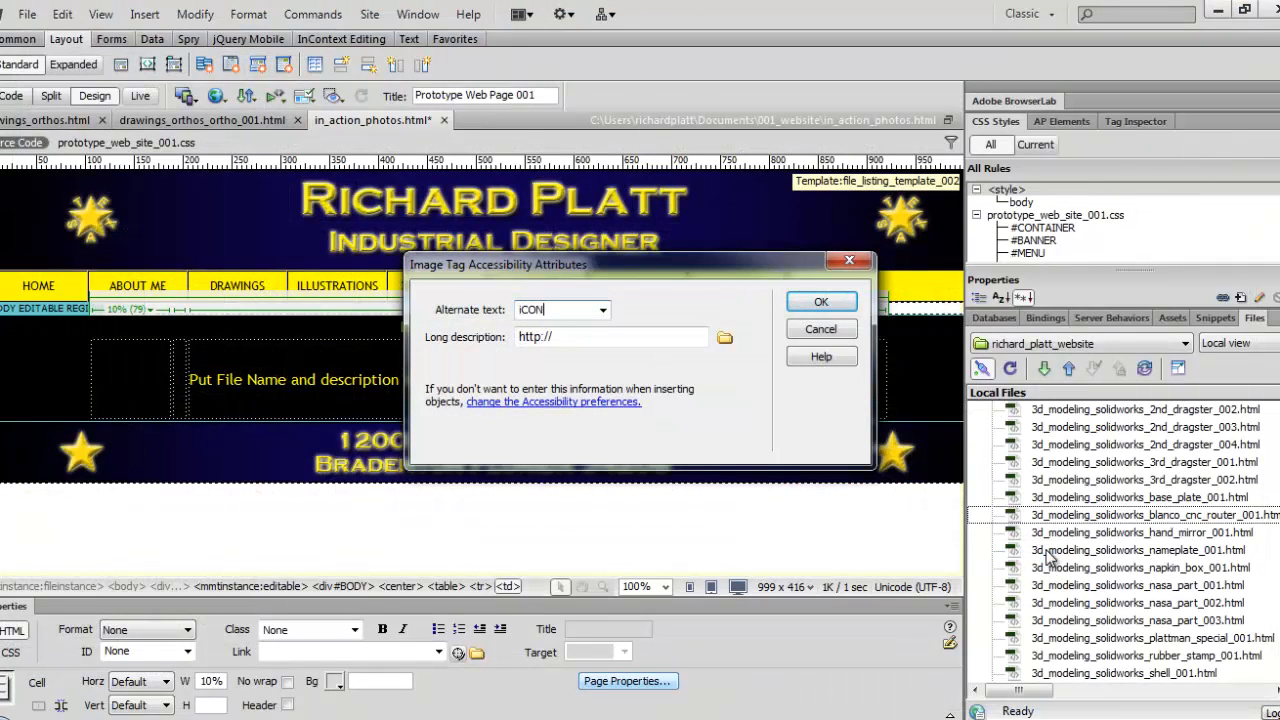
pyautogui.write('Icon')
pyautogui.write(' for working on nam')
pyautogui.write('eplate project')
pyautogui.press('Return')
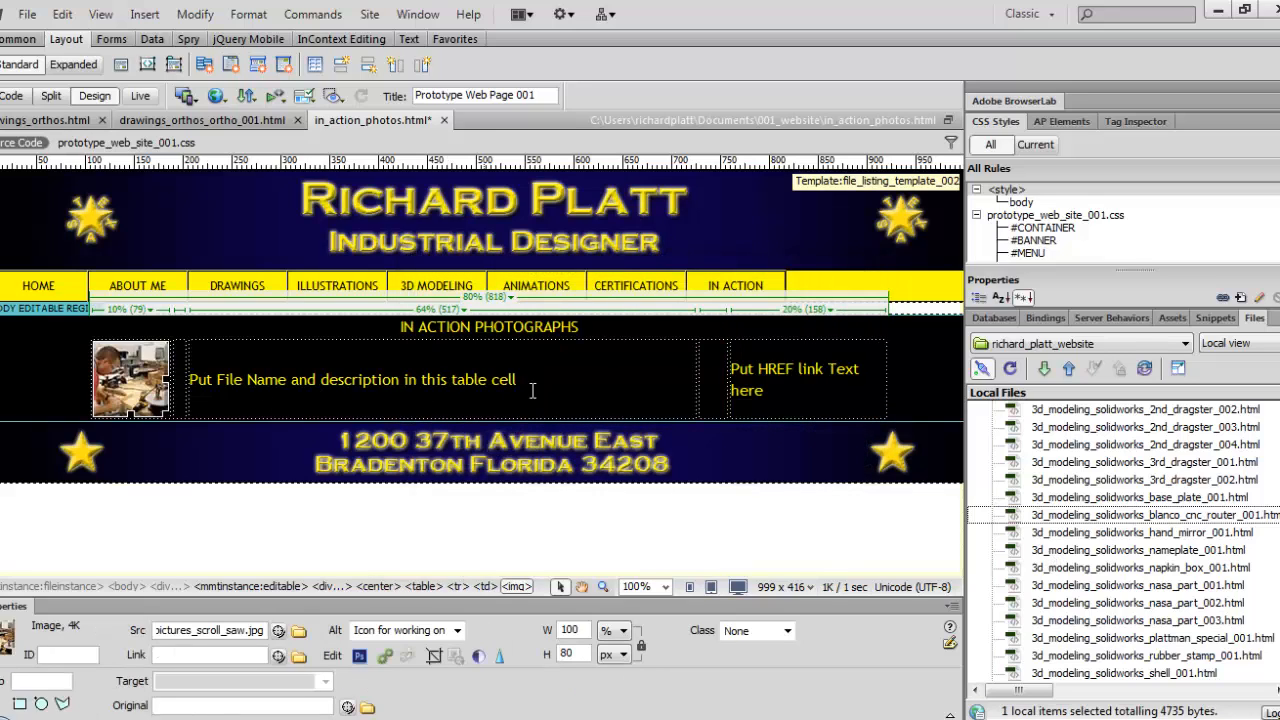
# - Replace the file name and description placeholder in the listing table with "Building the nameplate project"
pyautogui.moveTo(530, 384); pyautogui.dragTo(186, 382)
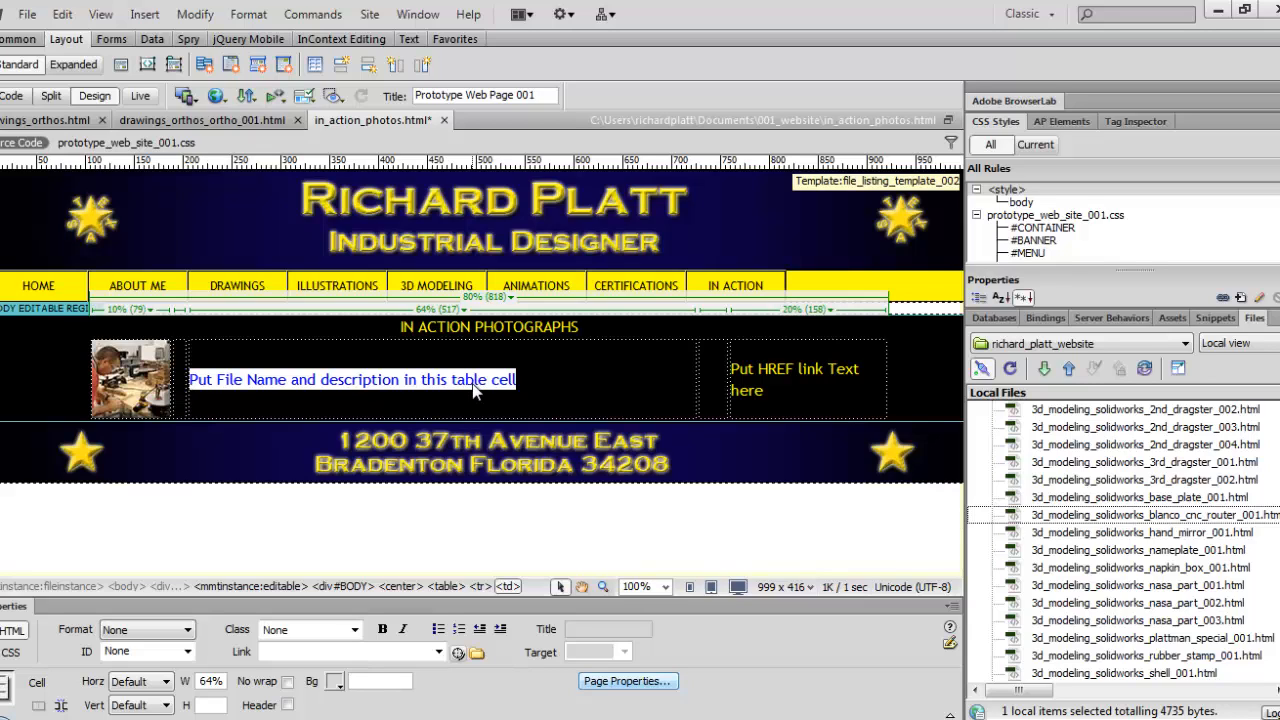
pyautogui.write('Buildin')
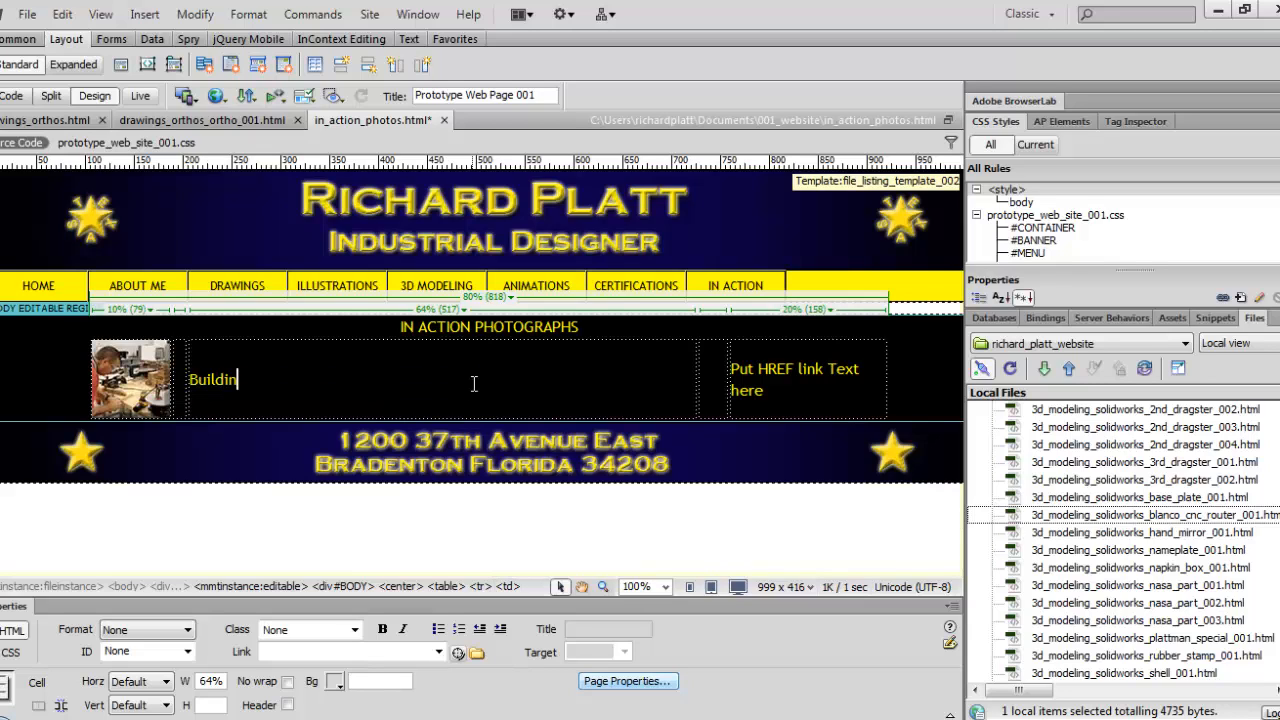
pyautogui.write('g the nameplate')
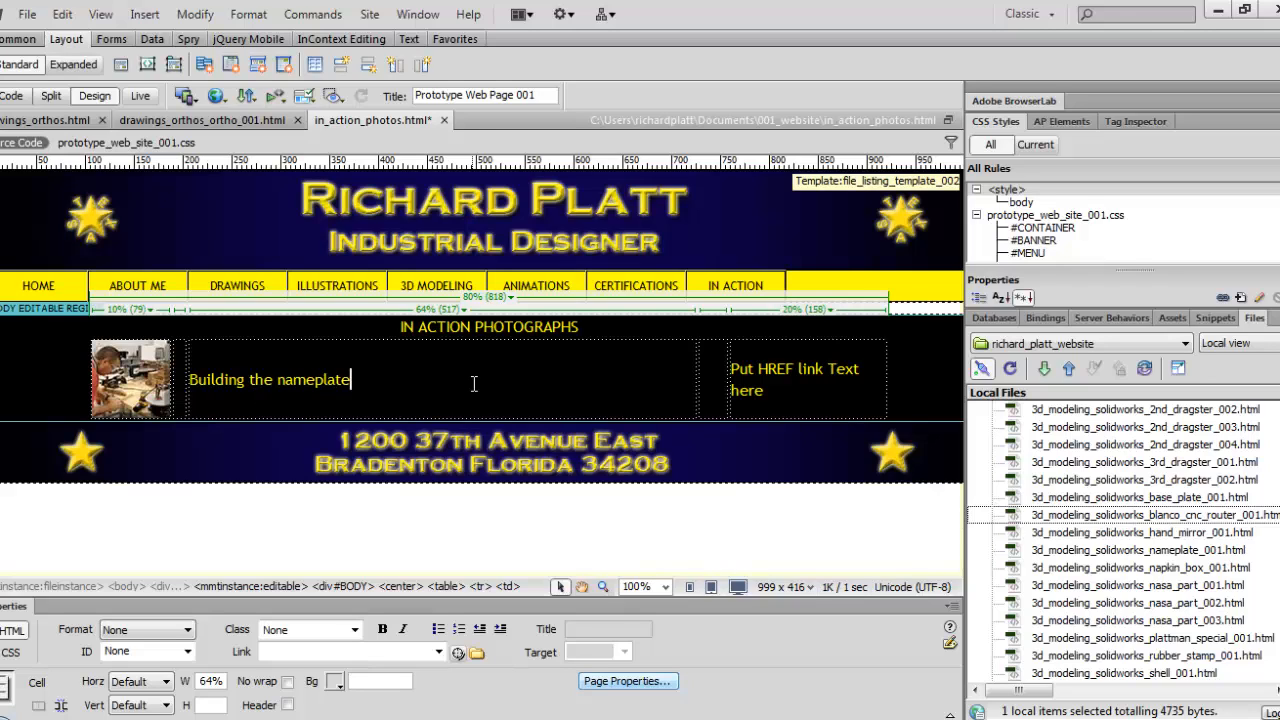
pyautogui.write(' project')
# - Replace the HREF link text placeholder in the listing table's last cell with "Nameplate 3"
pyautogui.moveTo(776, 392); pyautogui.dragTo(719, 376)
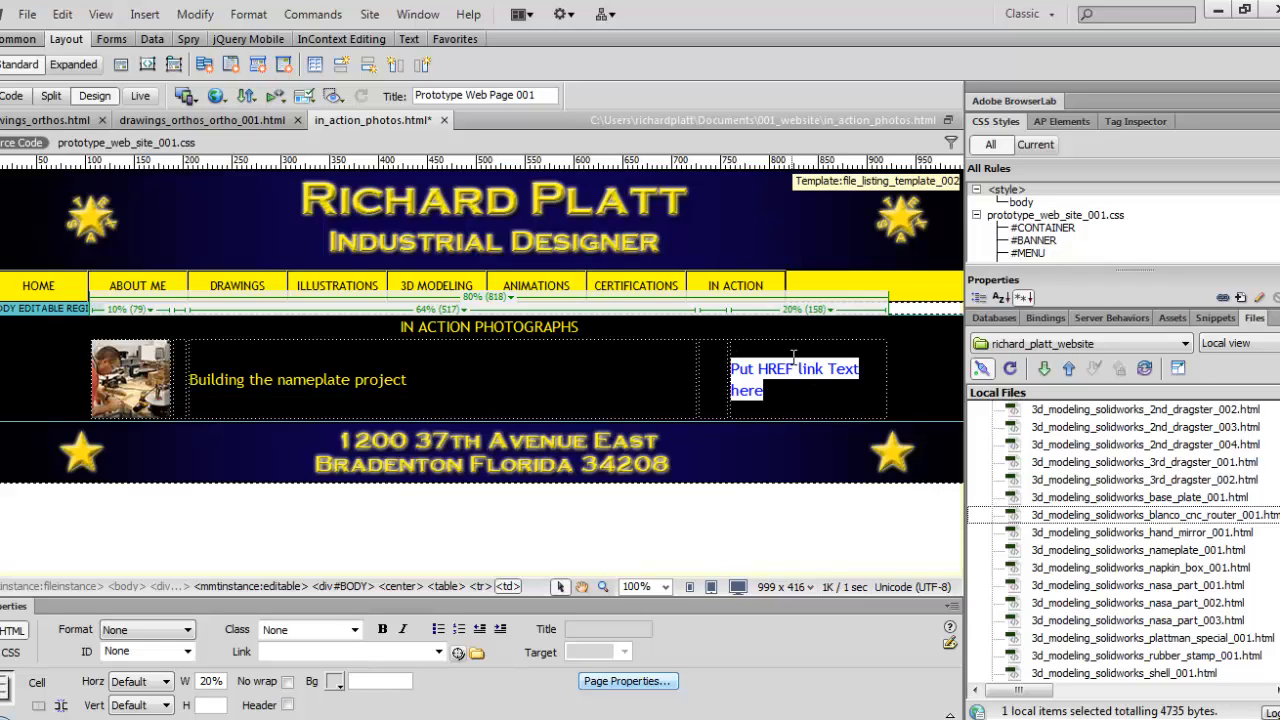
pyautogui.write('Nae')
pyautogui.press('BackSpace')
pyautogui.write('m')
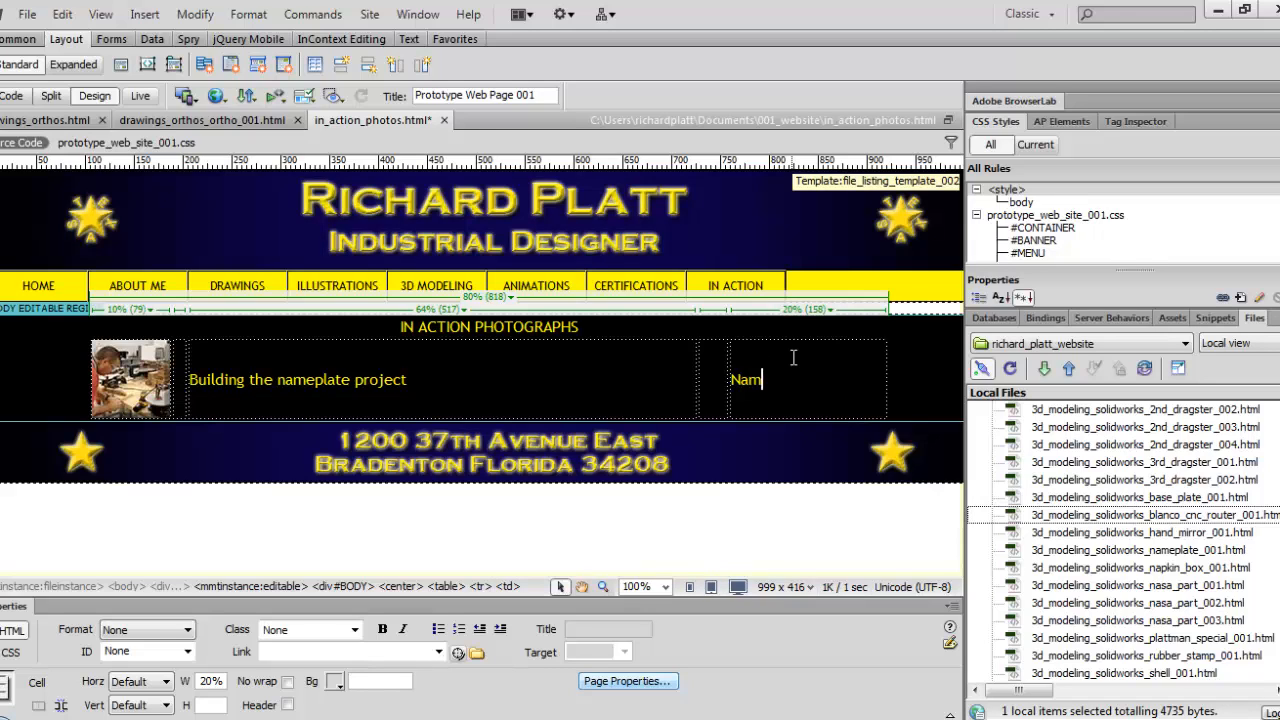
pyautogui.write('eplate 3')
# - Save and upload in_action_photos.html, and reload the live page in Chrome to check the nameplate listing row
pyautogui.hotkey('ctrl', 's')
pyautogui.click(248, 97)
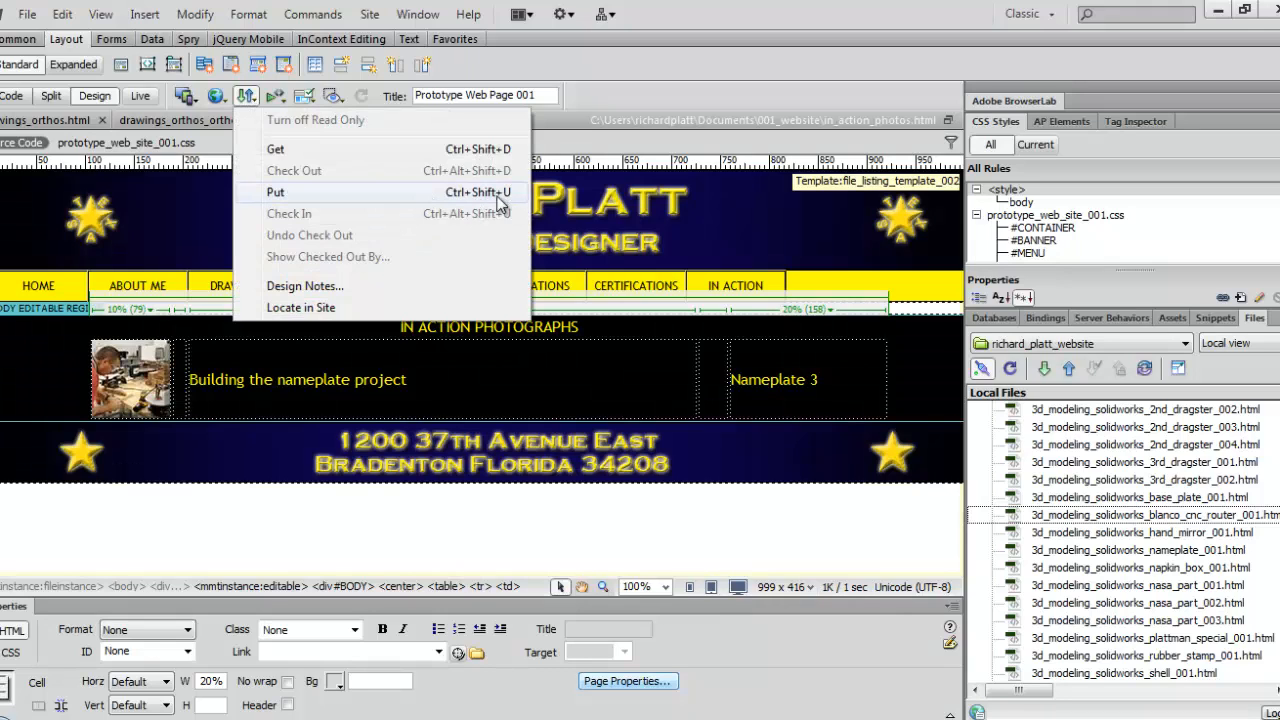
pyautogui.click(456, 194)
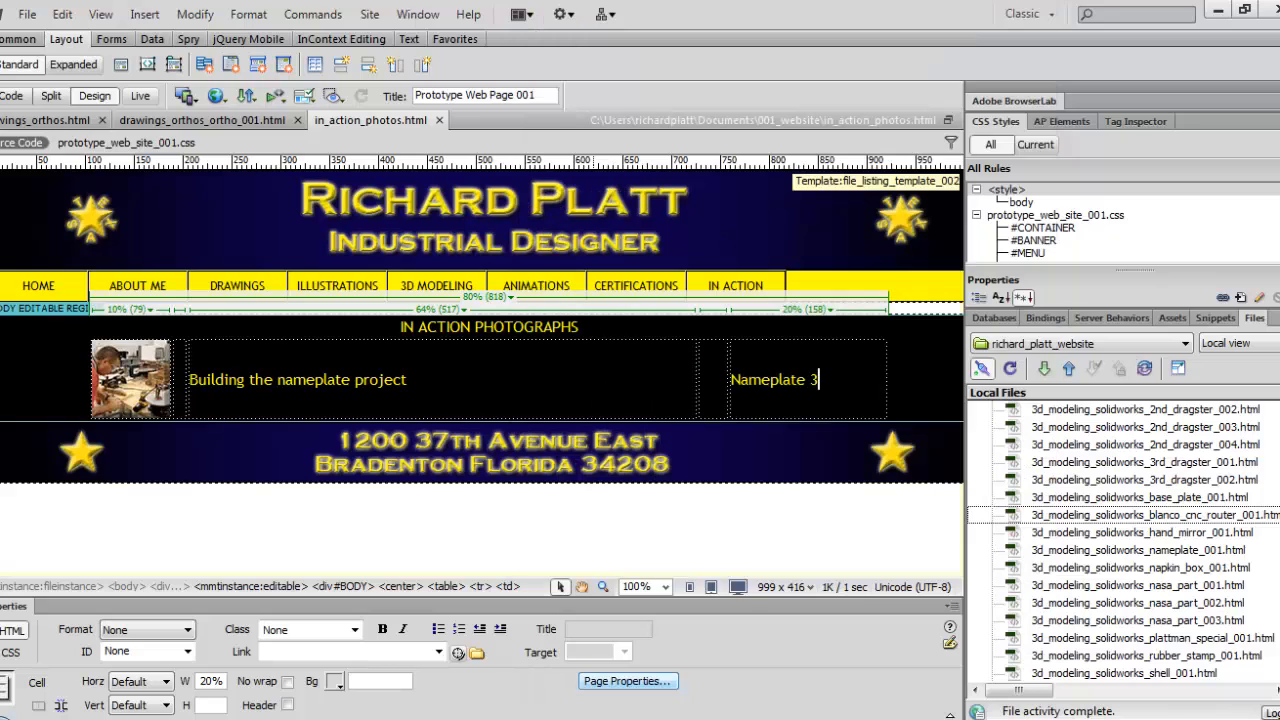
pyautogui.moveTo(604, 712)
pyautogui.click(609, 634)
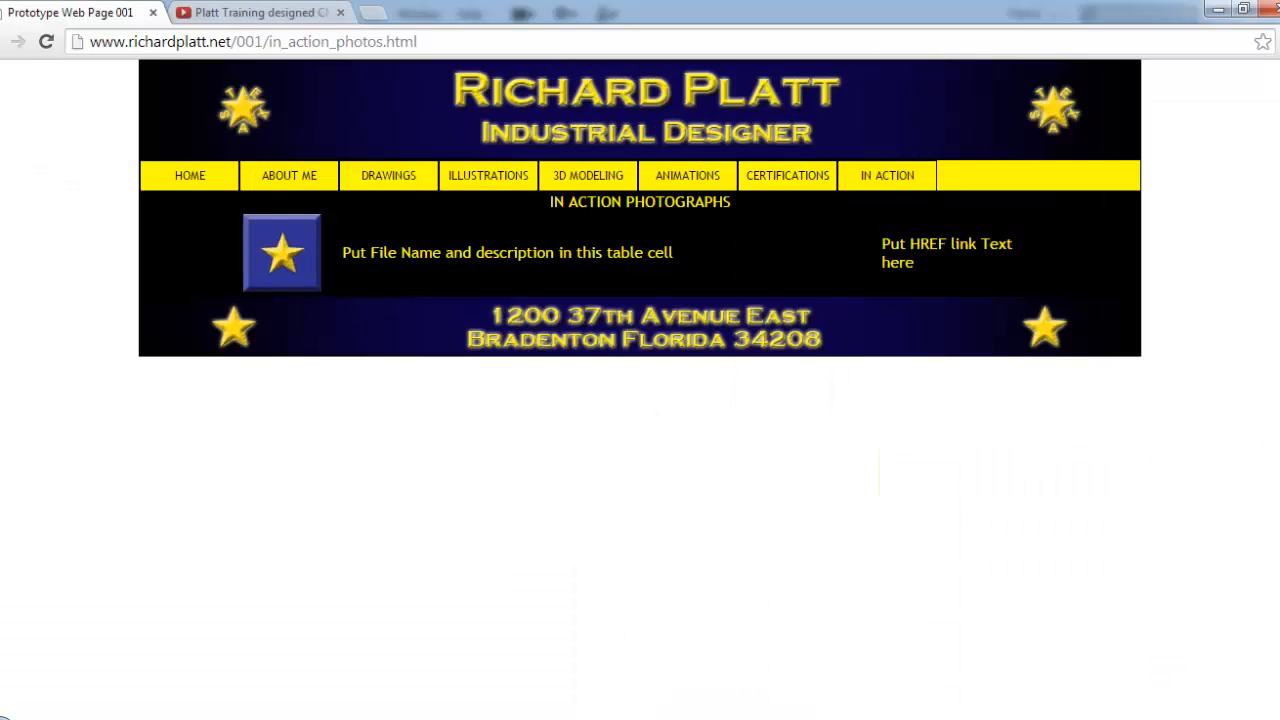
pyautogui.click(46, 42)
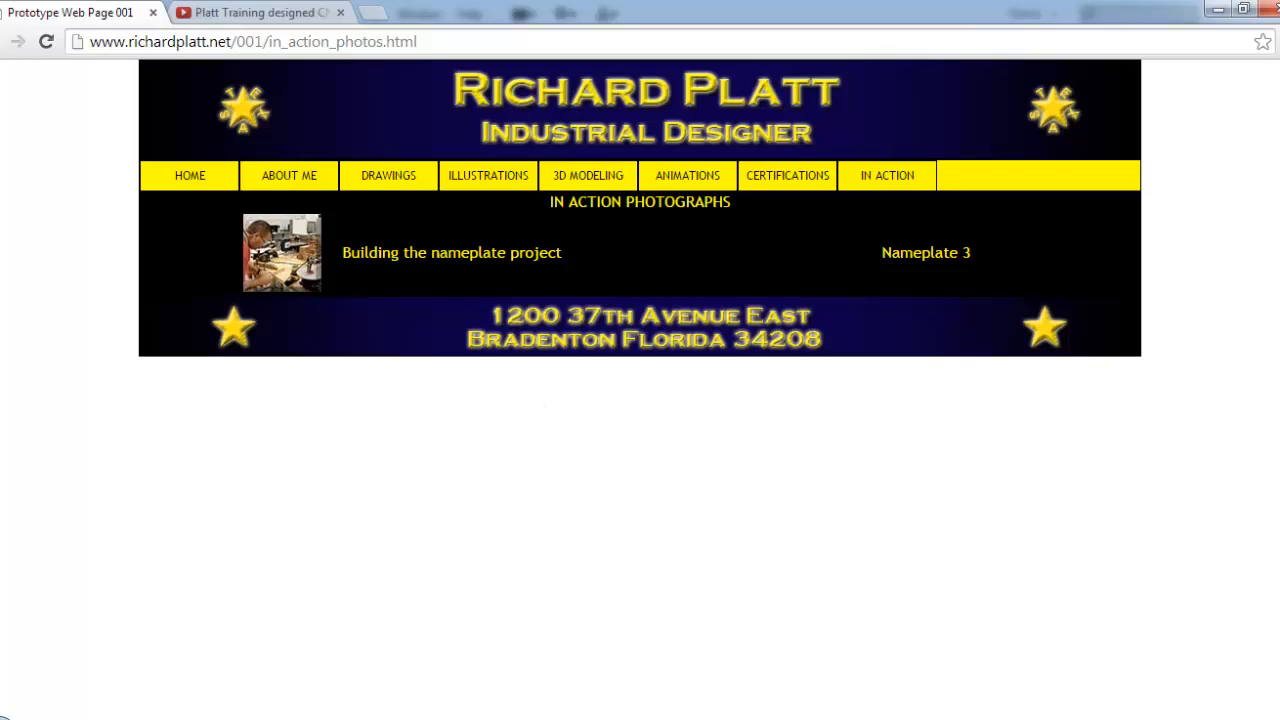
# - Switch to Dreamweaver and create a new page from the richard_platt_website template dw_image_description_template_001
pyautogui.moveTo(501, 719)
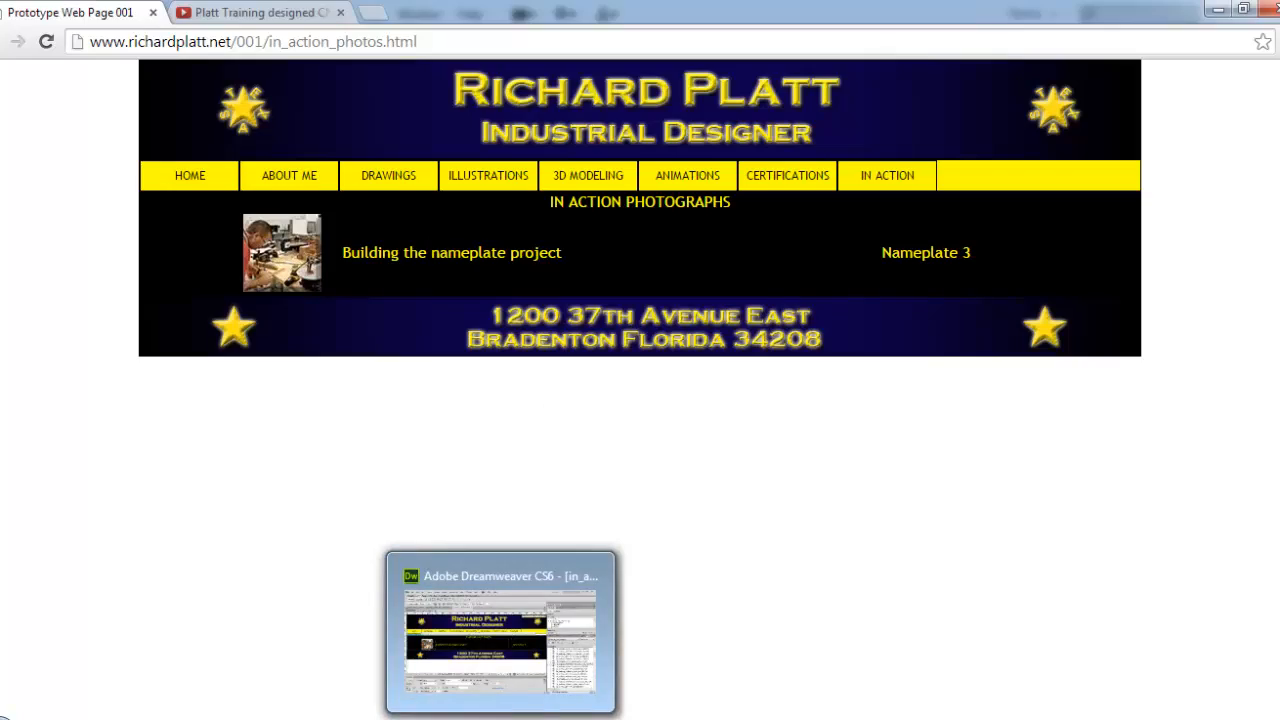
pyautogui.click(500, 635)
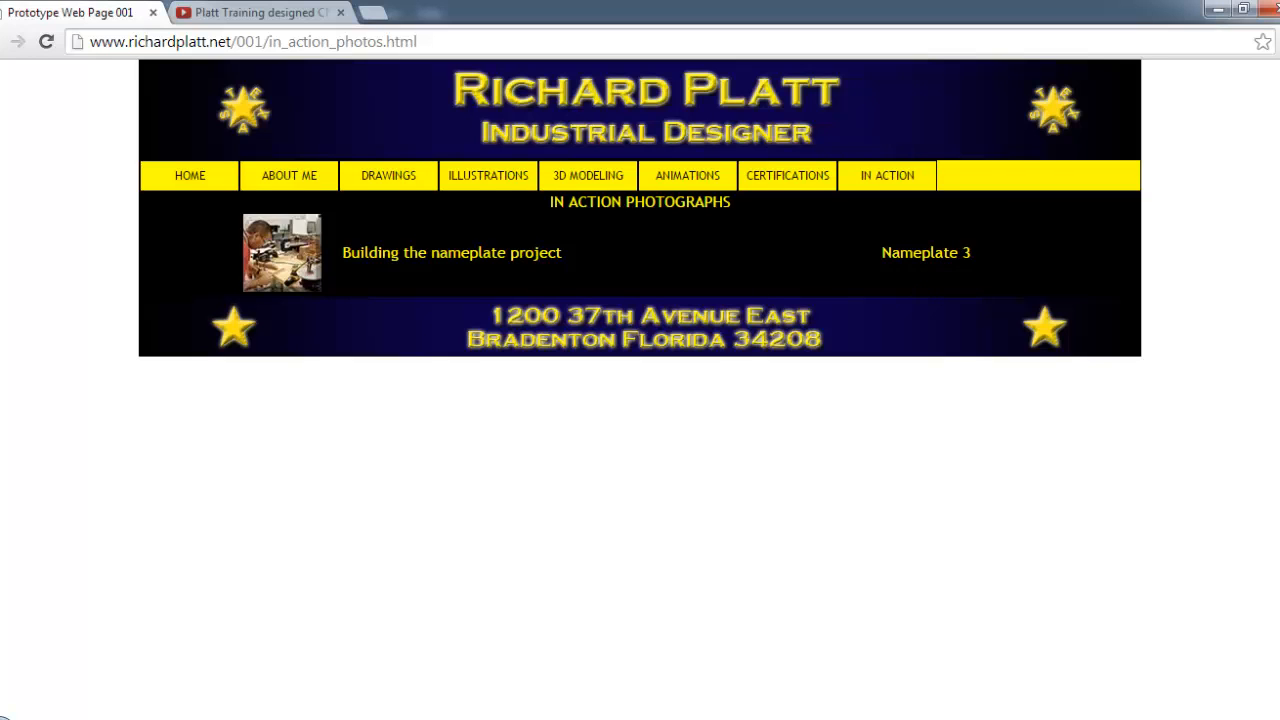
pyautogui.hotkey('alt', 'Tab')
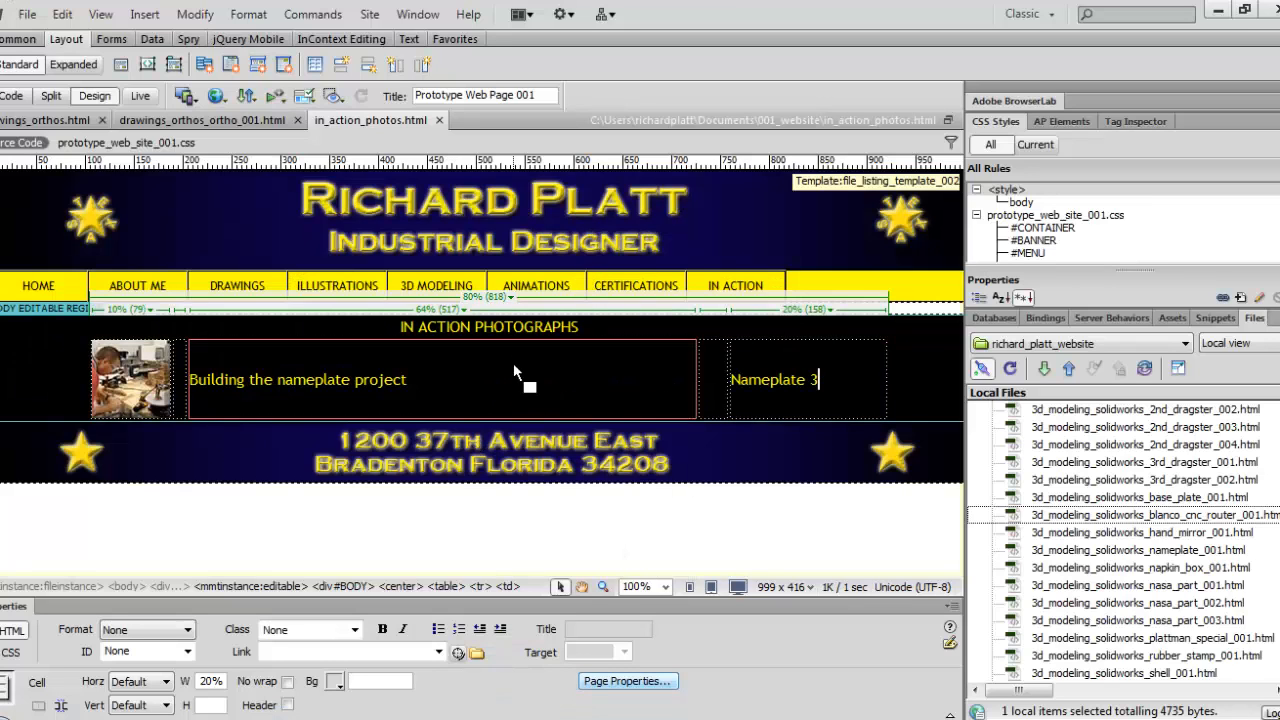
pyautogui.hotkey('ctrl', 'n')
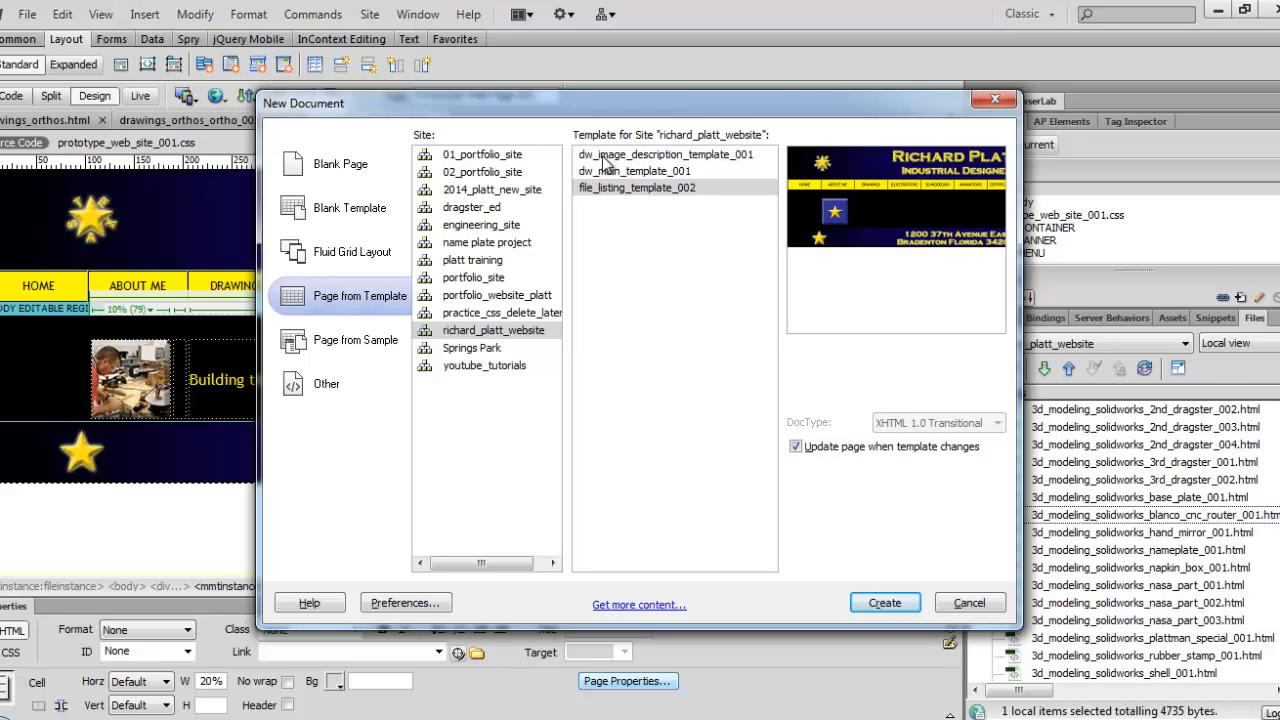
pyautogui.click(710, 157)
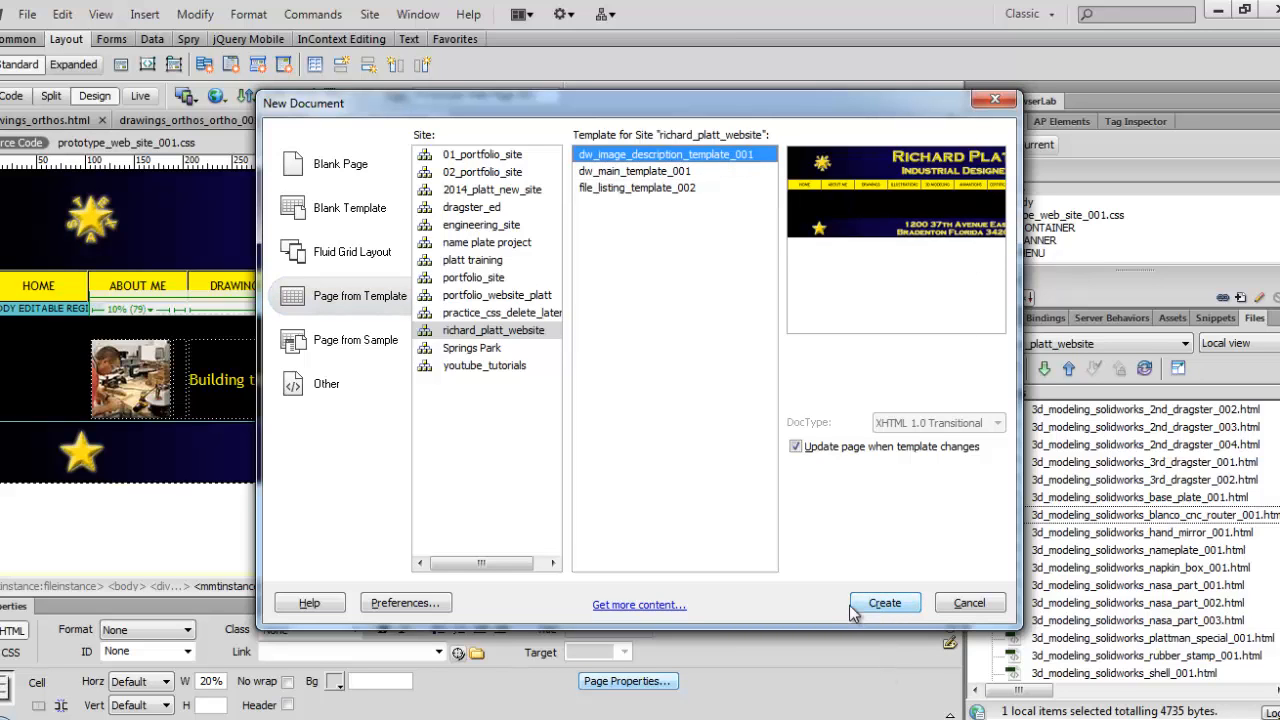
pyautogui.click(885, 604)
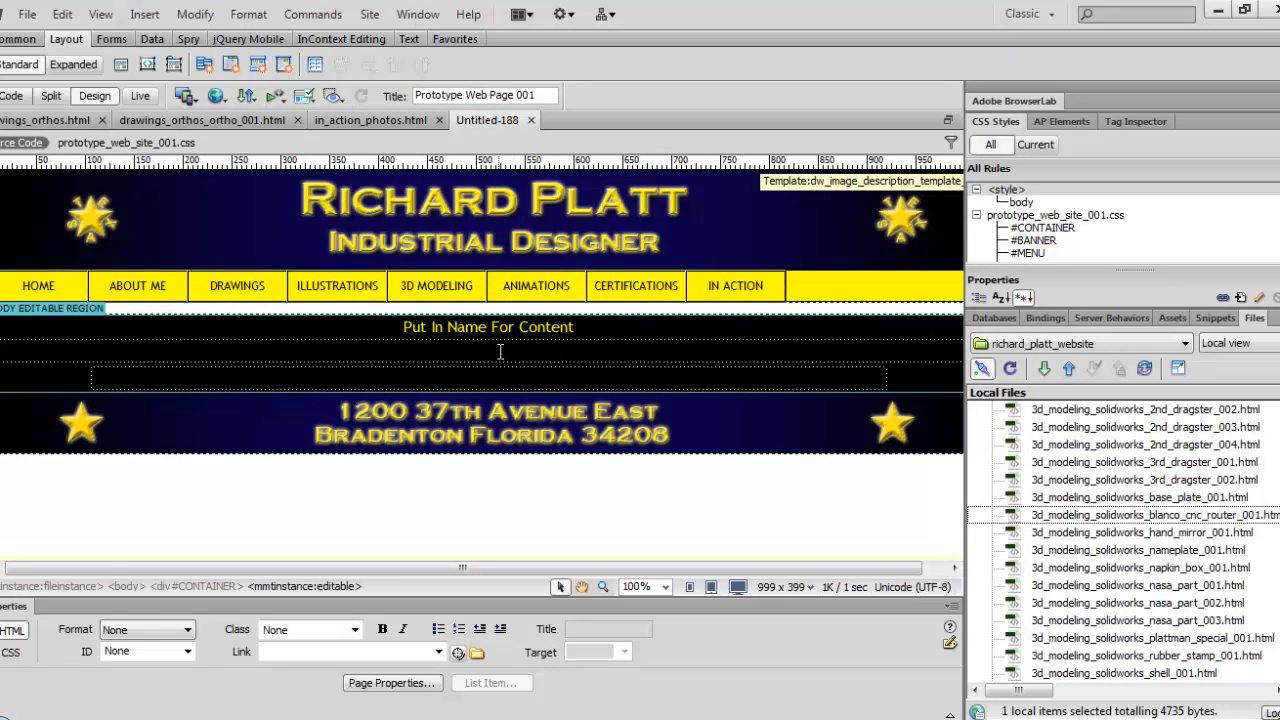
# - Choose view_photos_cutting_scroll_saw from the images folder as the picture for the empty cell below the page heading
pyautogui.click(500, 350)
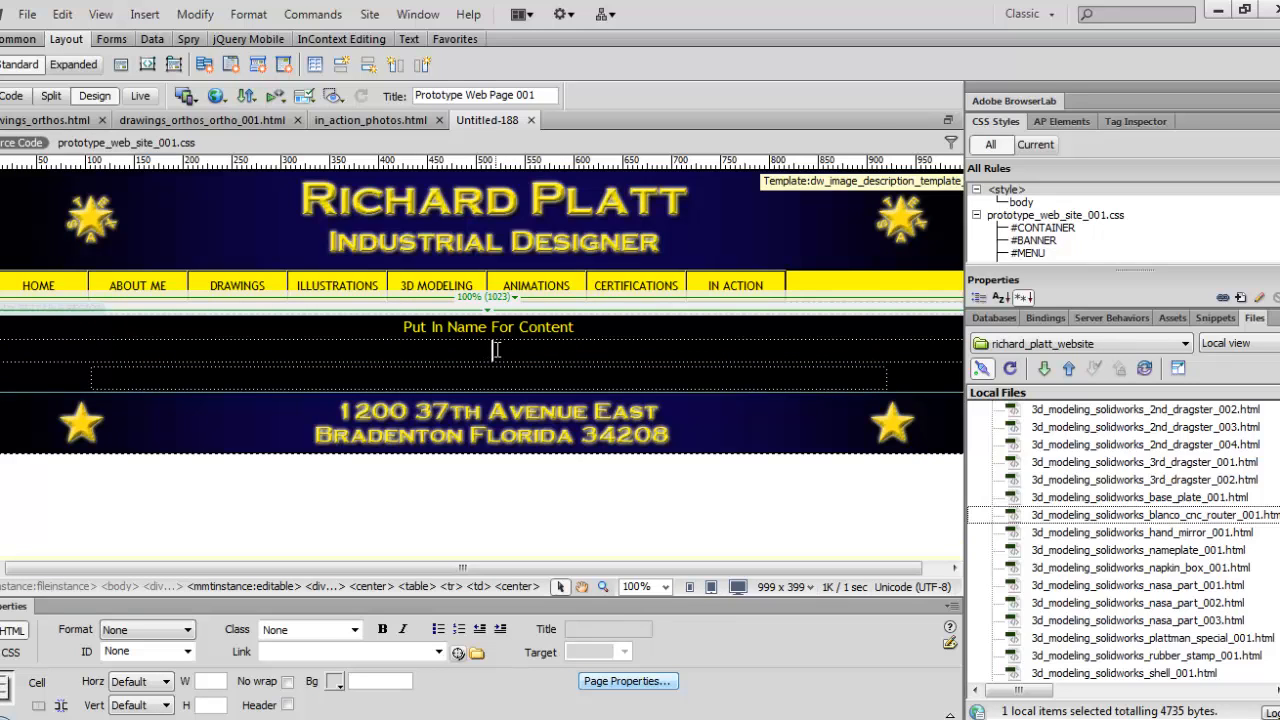
pyautogui.click(140, 16)
pyautogui.click(158, 57)
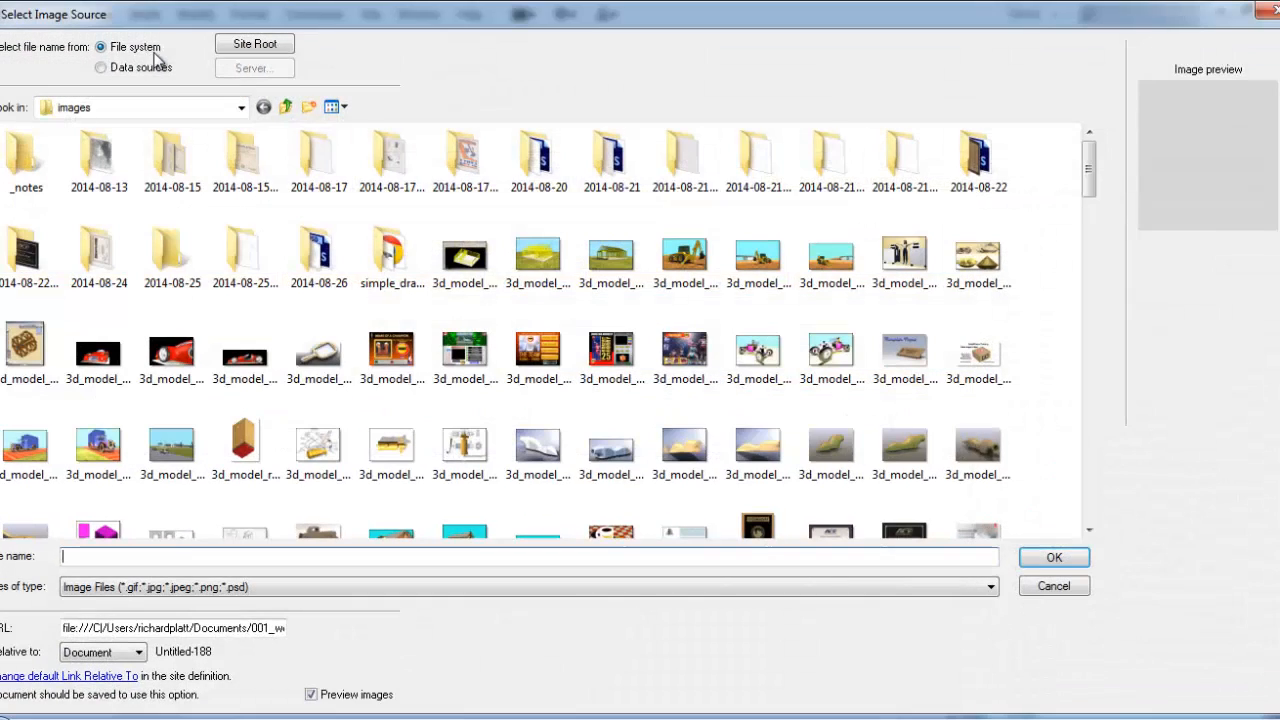
pyautogui.moveTo(1088, 171); pyautogui.dragTo(1094, 345)
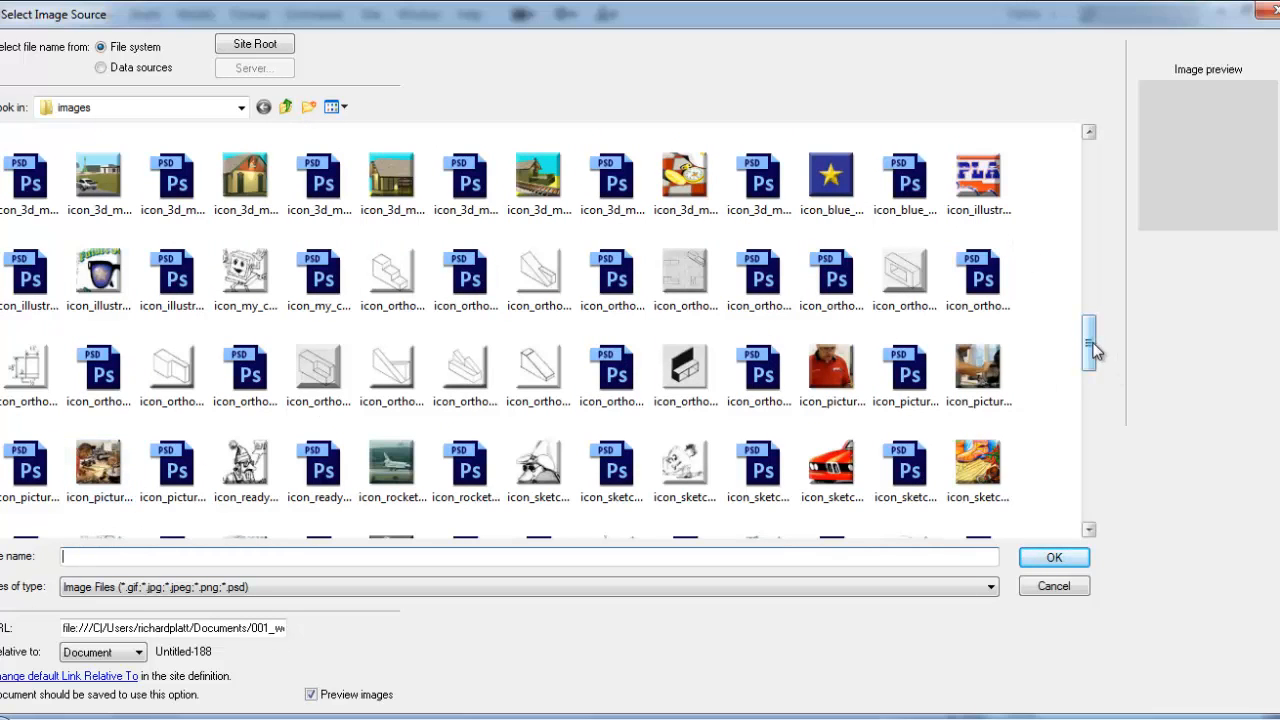
pyautogui.moveTo(1094, 351); pyautogui.dragTo(1098, 407)
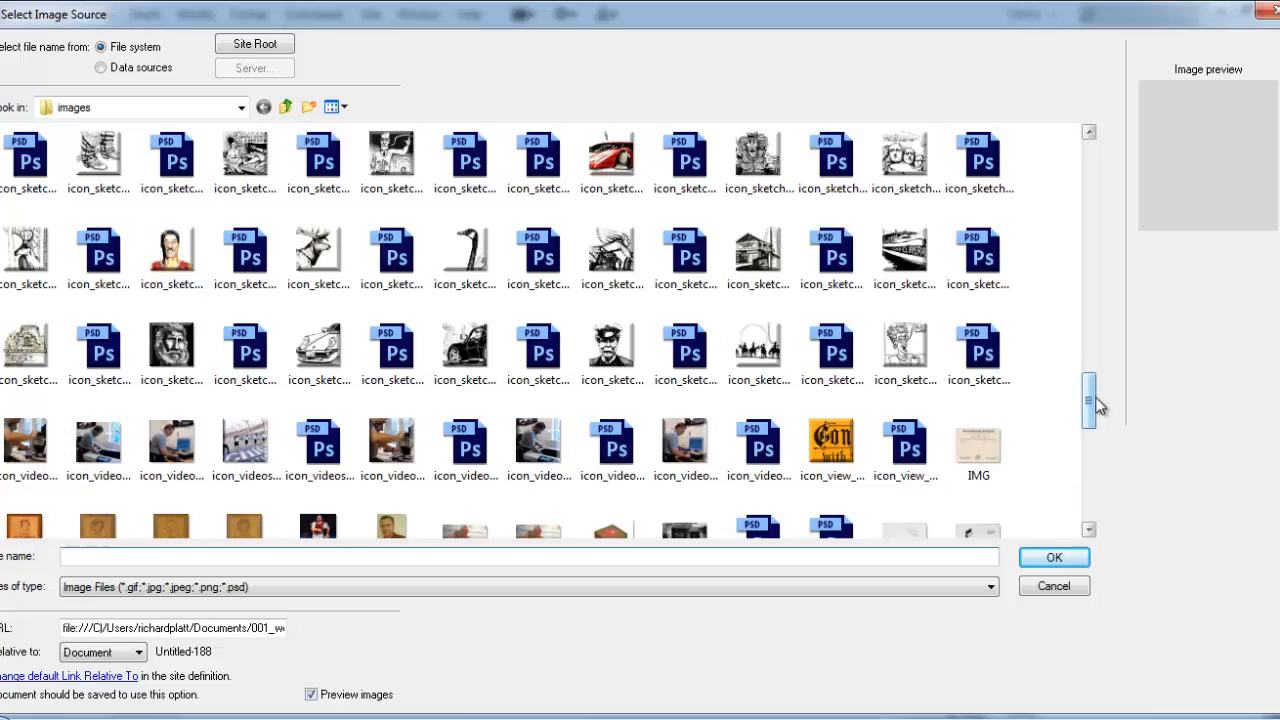
pyautogui.moveTo(1097, 404); pyautogui.dragTo(1099, 485)
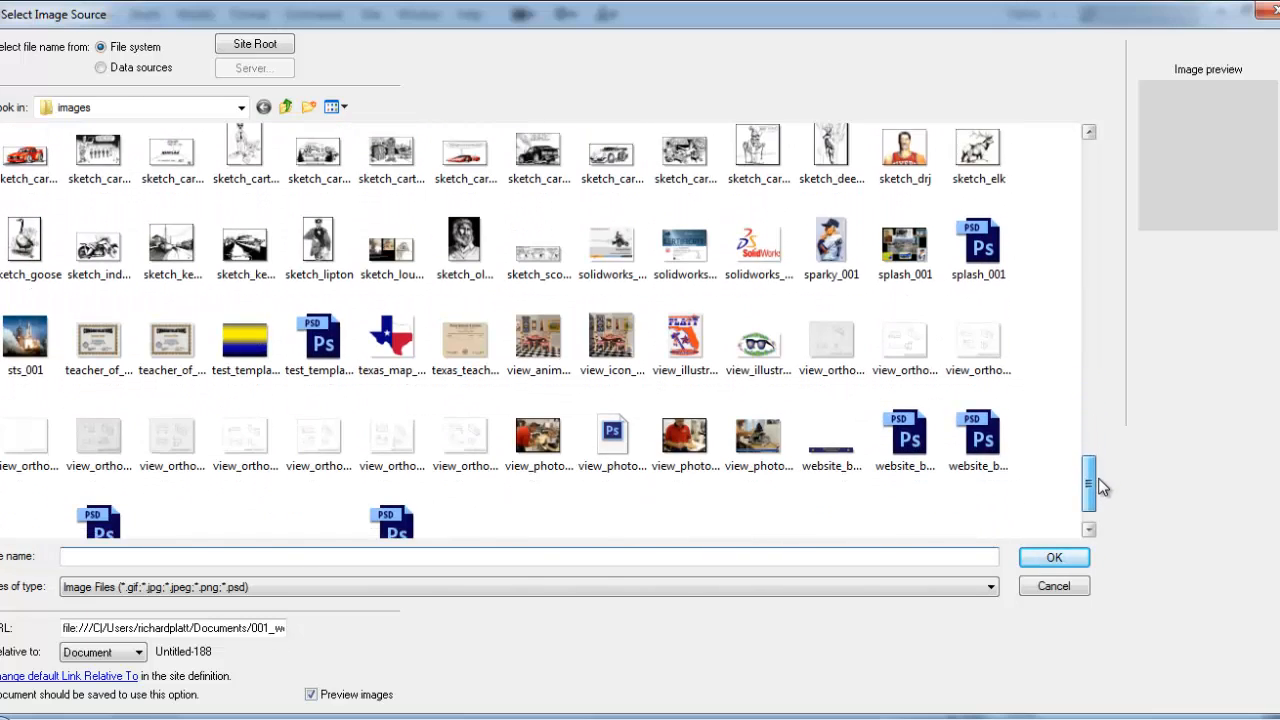
pyautogui.click(549, 455)
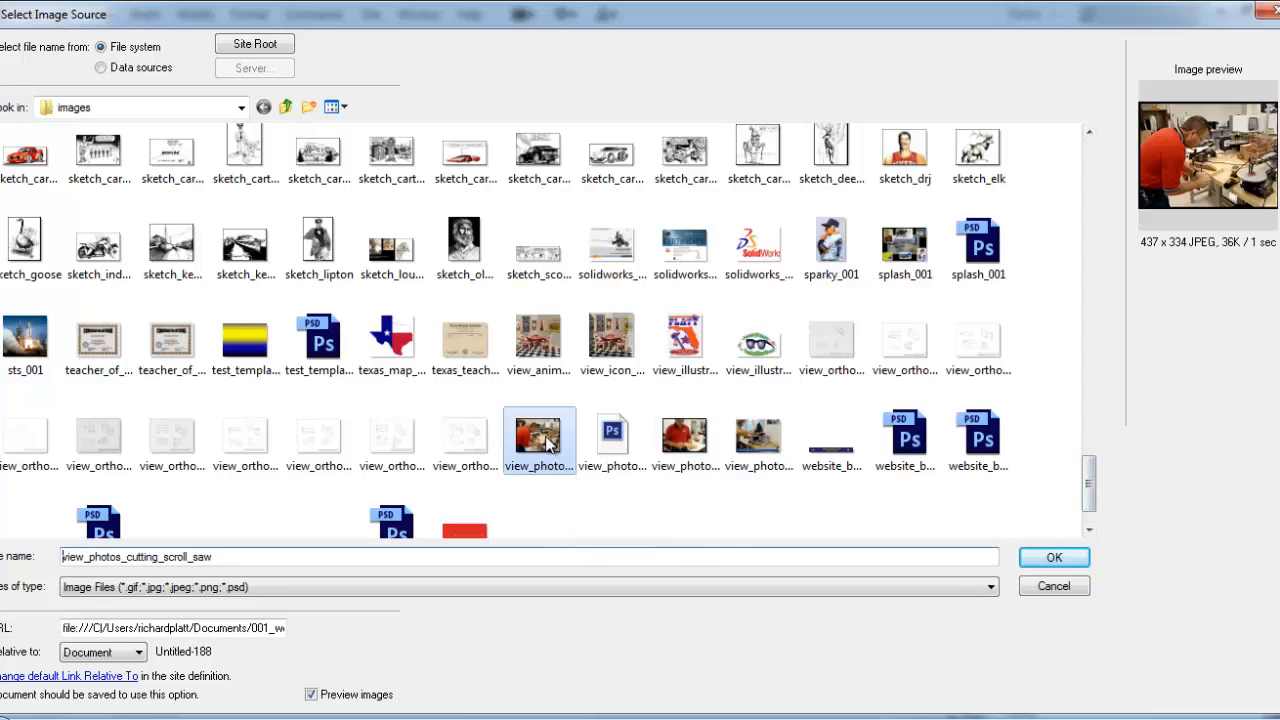
pyautogui.click(1030, 565)
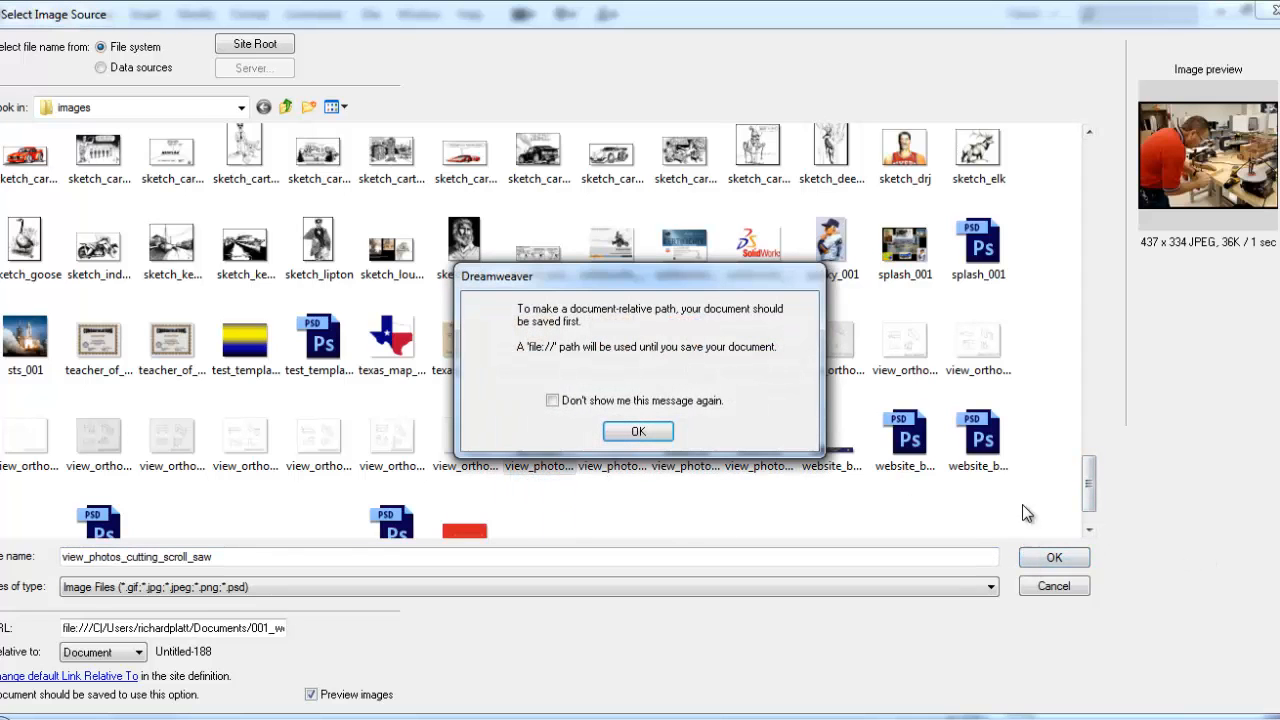
pyautogui.click(612, 434)
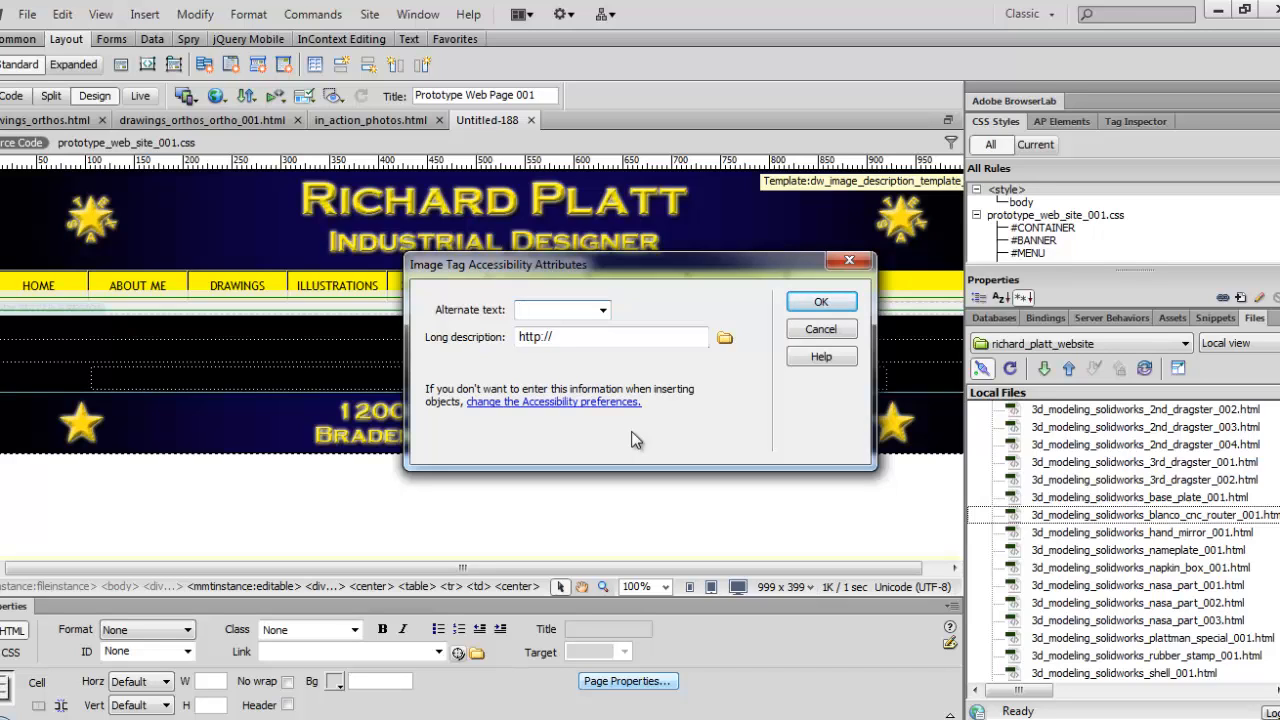
# - Set the picture's alternate text to "IN ACTION PHOTOGRAPH of using scroll saw" and finish inserting it
pyautogui.write('IN A')
pyautogui.write('CTION PO')
pyautogui.press('BackSpace')
pyautogui.write('HOTOGRAPH')
pyautogui.write(' I')
pyautogui.press('BackSpace')
pyautogui.write('of using')
pyautogui.write(' scroll s')
pyautogui.write('aw')
pyautogui.press('Return')
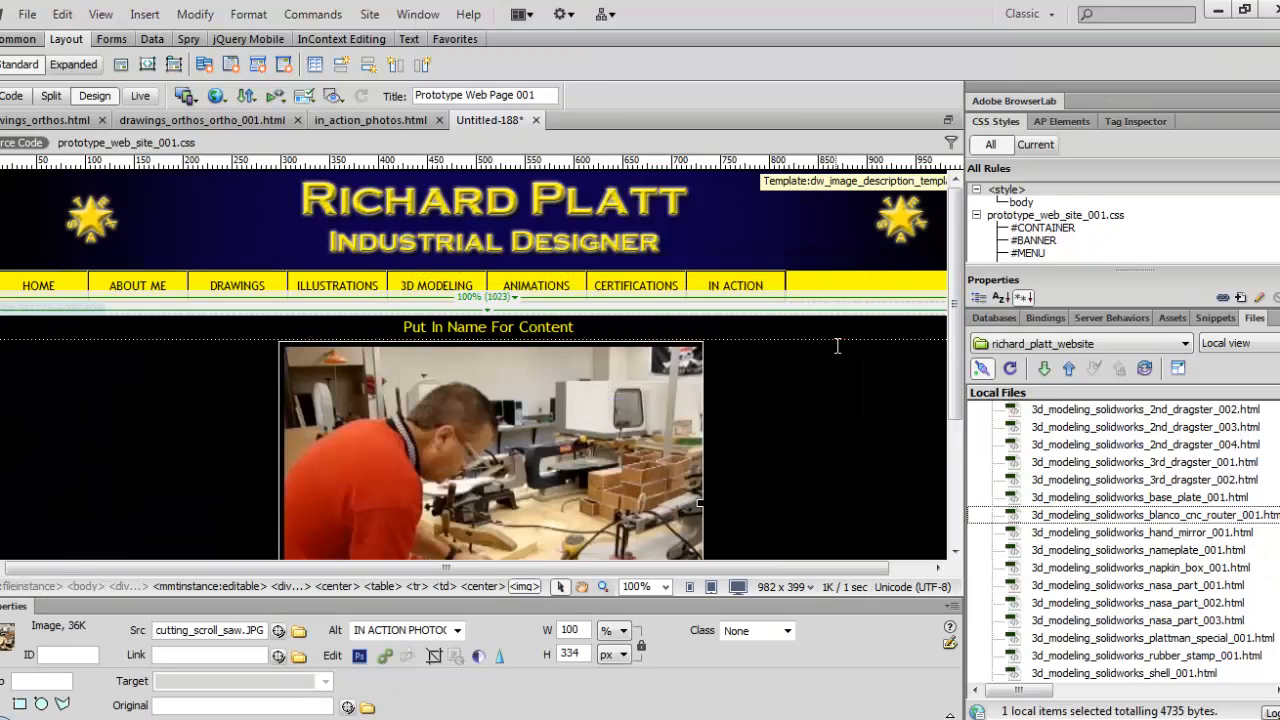
# - Enter the caption "Constructing the face plate of the nameplate project." in the empty cell below the scroll saw picture
pyautogui.scroll(-5, 837, 345)
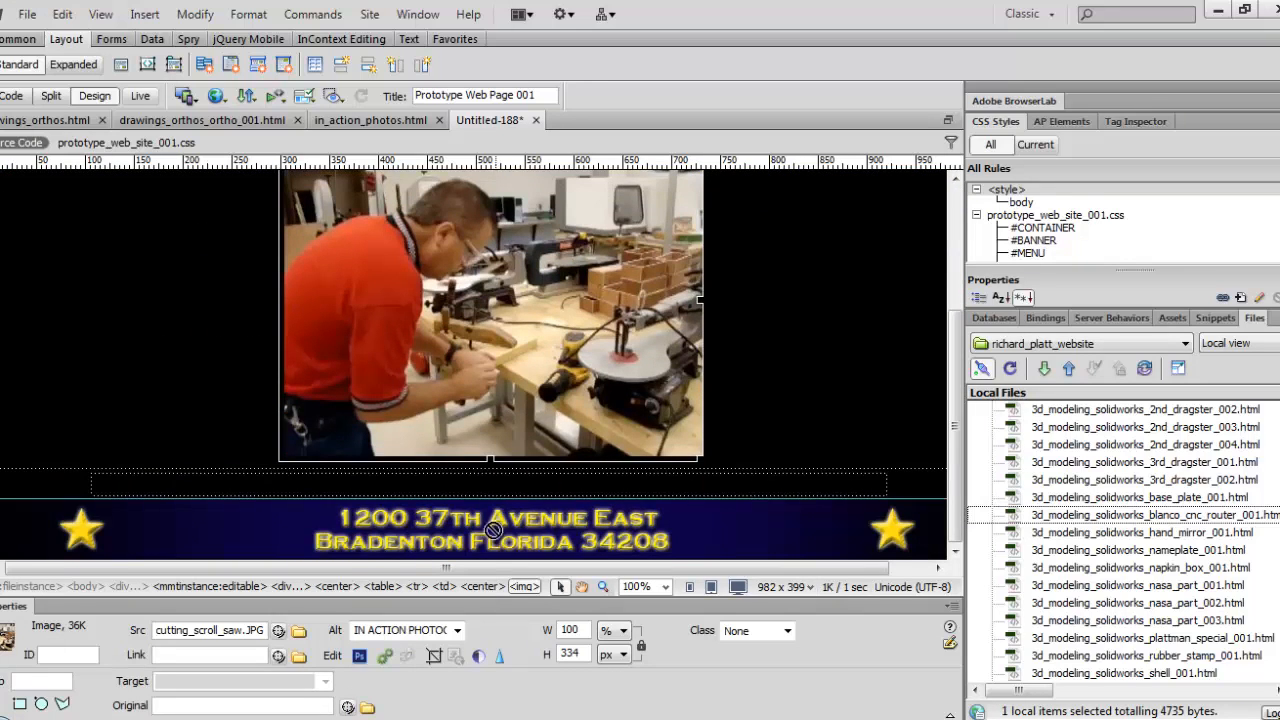
pyautogui.click(524, 485)
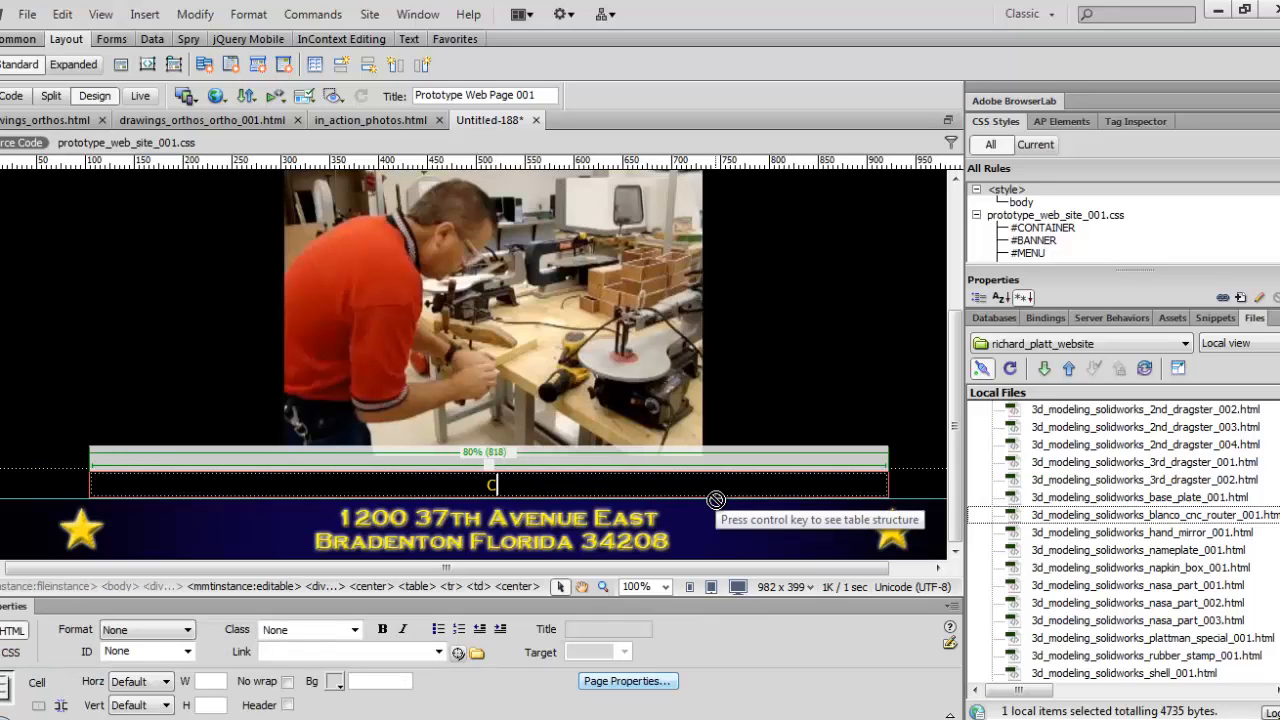
pyautogui.write('Constructing the fa')
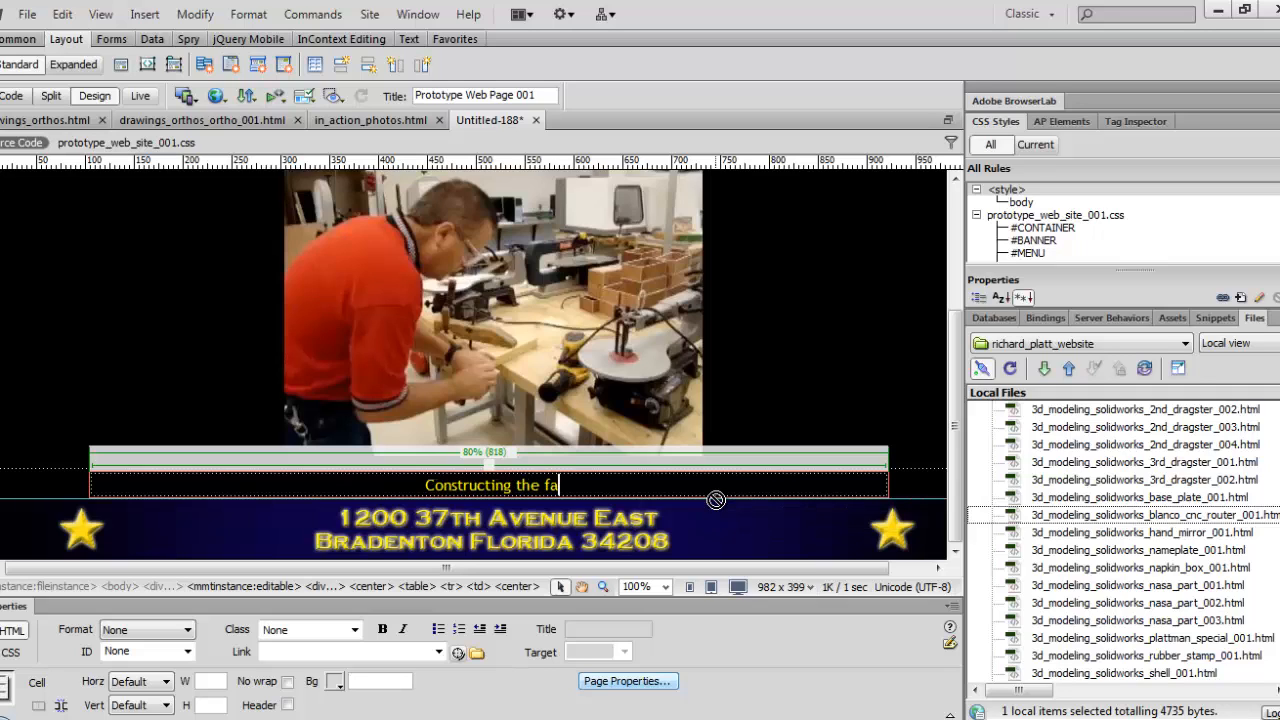
pyautogui.write('ce')
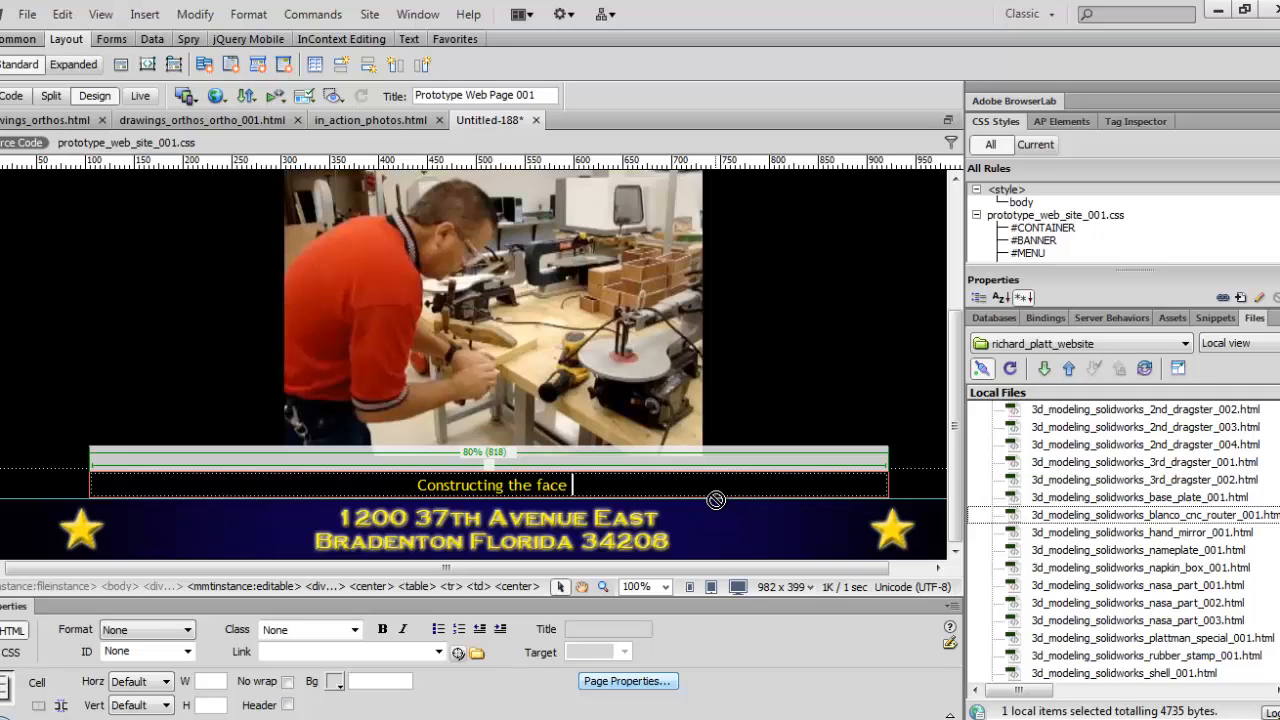
pyautogui.write(' plate of the n')
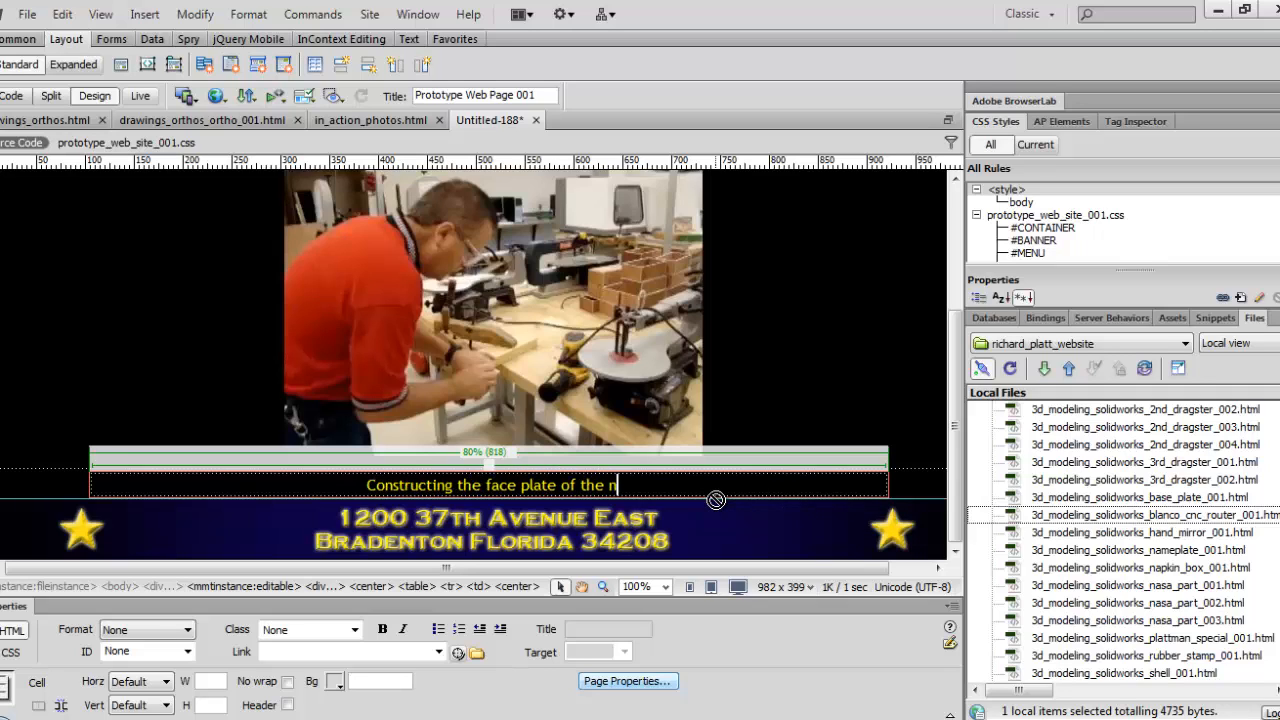
pyautogui.write('ameplate p')
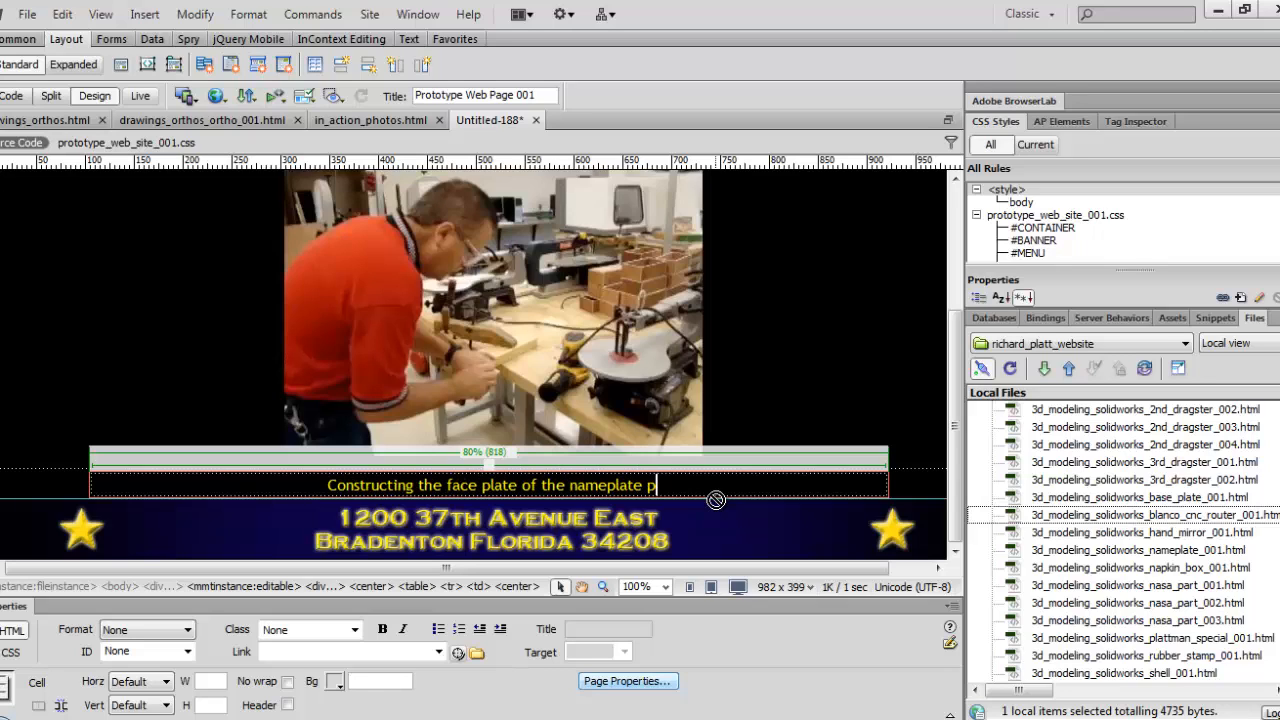
pyautogui.write('roject.')
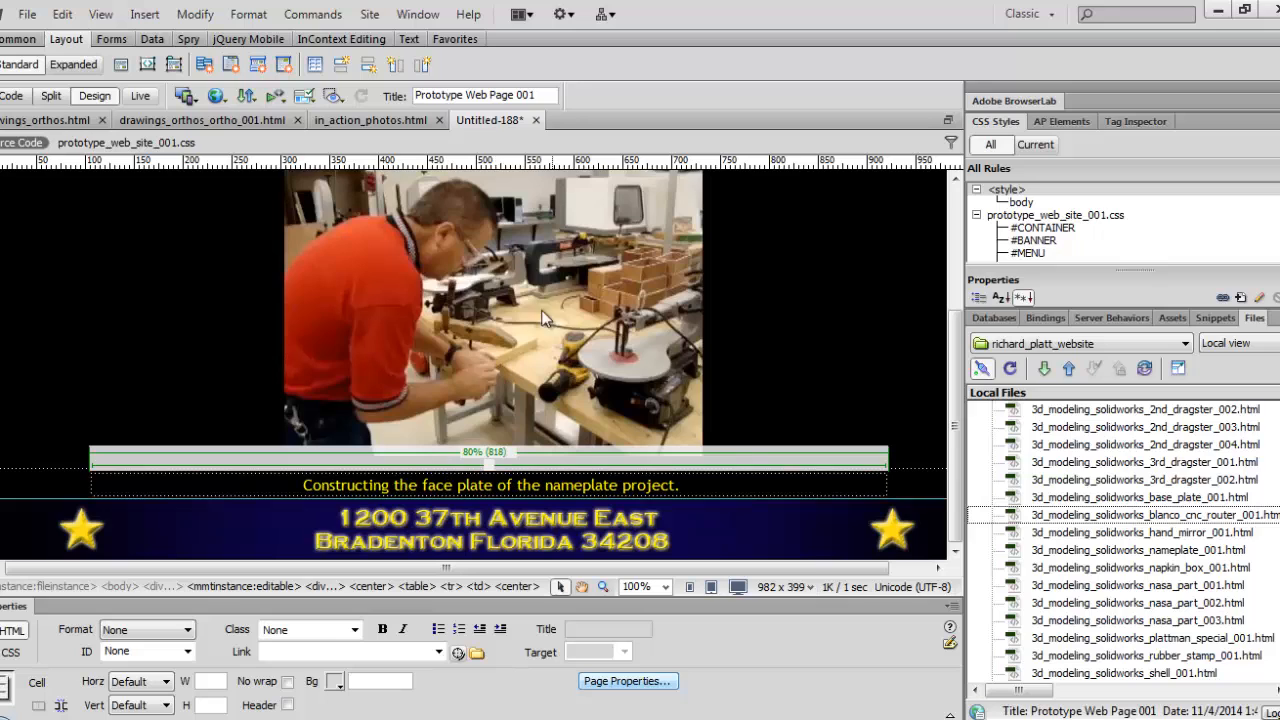
# - Link the large scroll saw picture to in_action_photos.html in the site's local files
pyautogui.scroll(2, 563, 428)
pyautogui.scroll(-2, 437, 329)
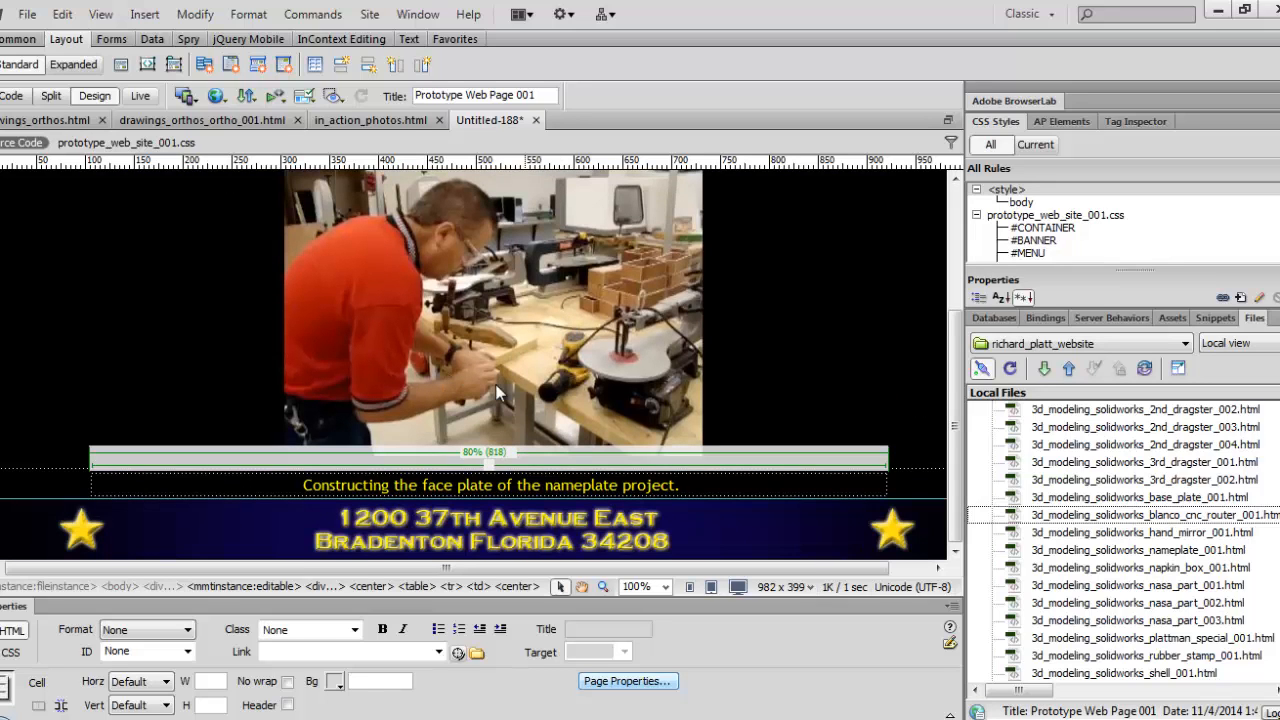
pyautogui.click(437, 307)
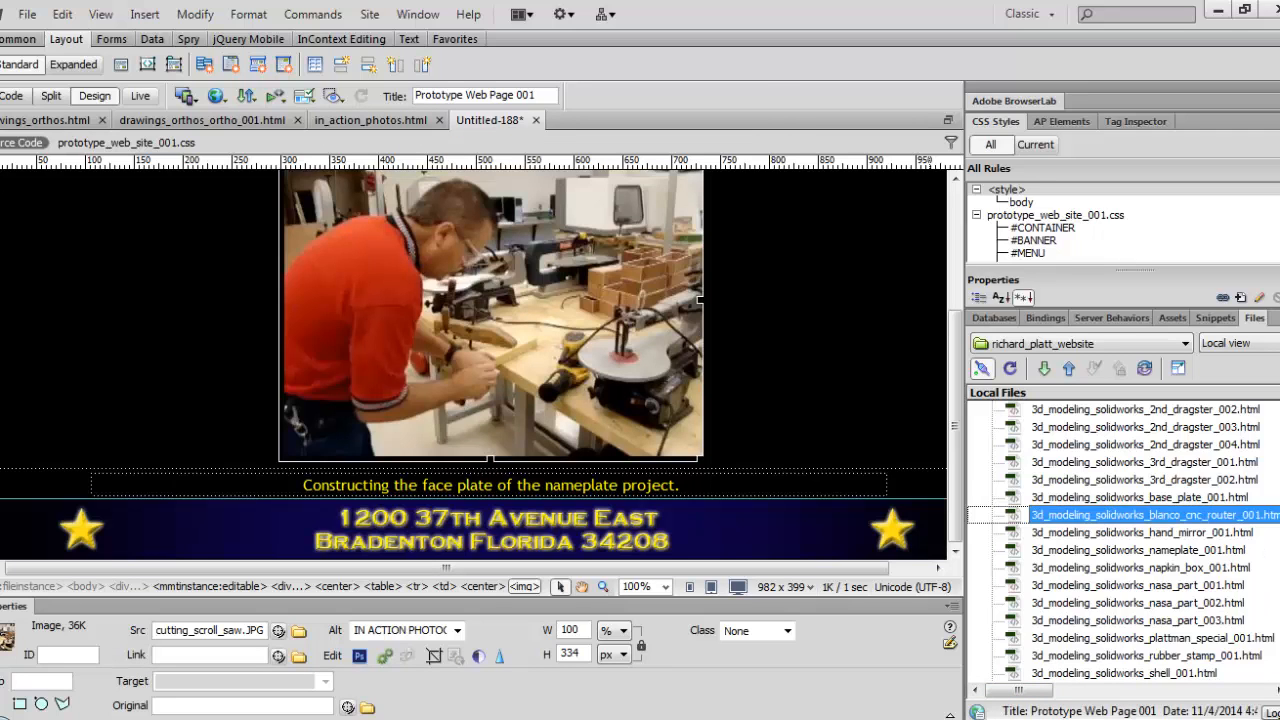
pyautogui.click(1145, 427)
pyautogui.scroll(-13, 1145, 427)
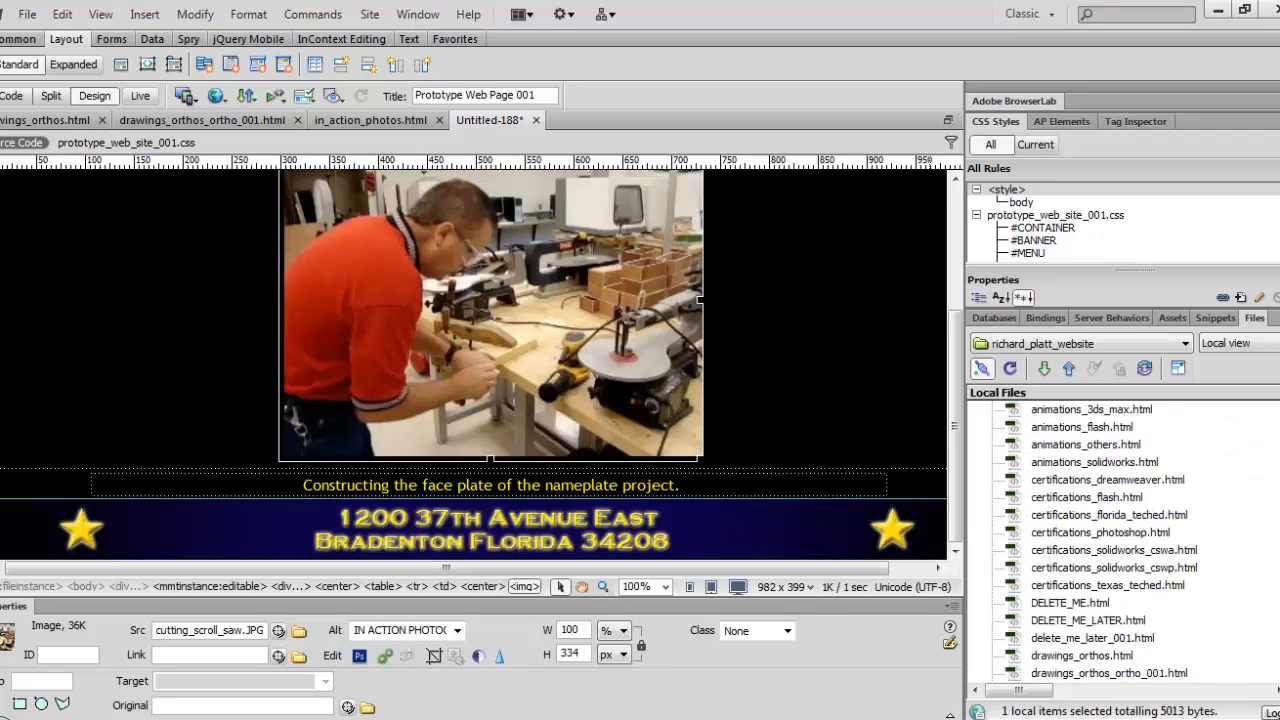
pyautogui.scroll(-4, 1120, 540)
pyautogui.scroll(-1, 1110, 675)
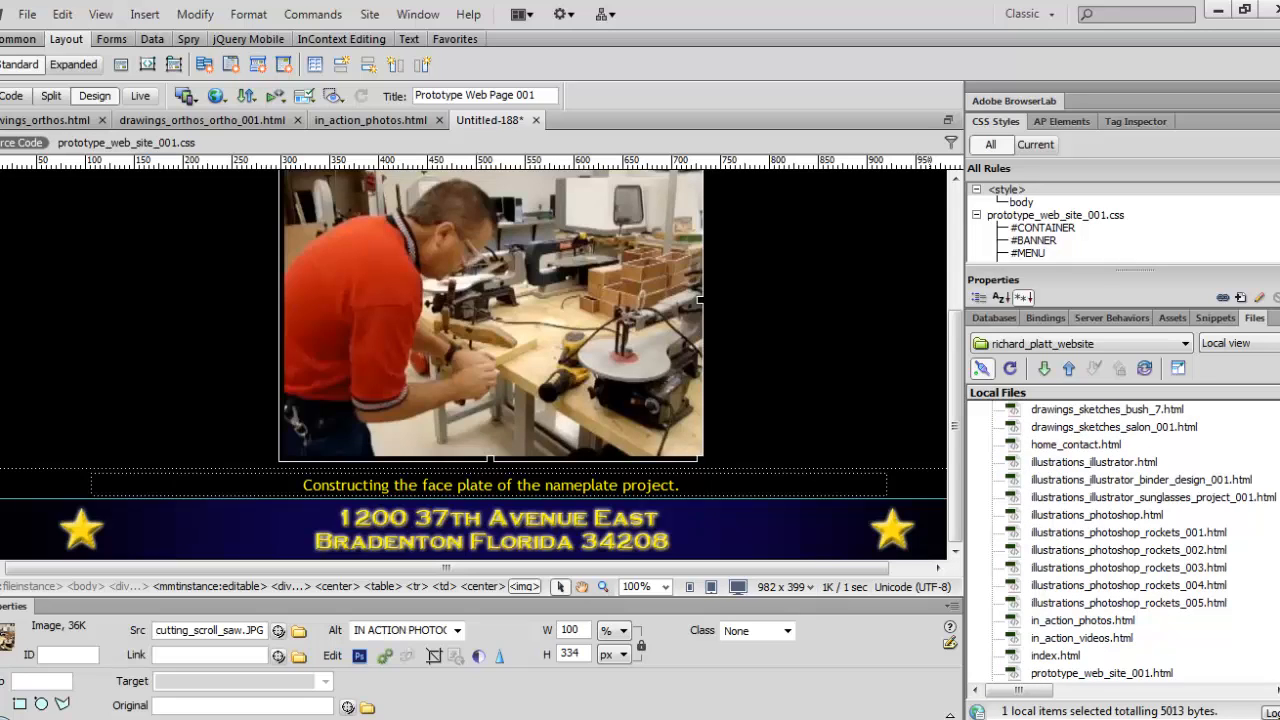
pyautogui.click(1032, 619)
pyautogui.moveTo(278, 658); pyautogui.dragTo(1077, 627)
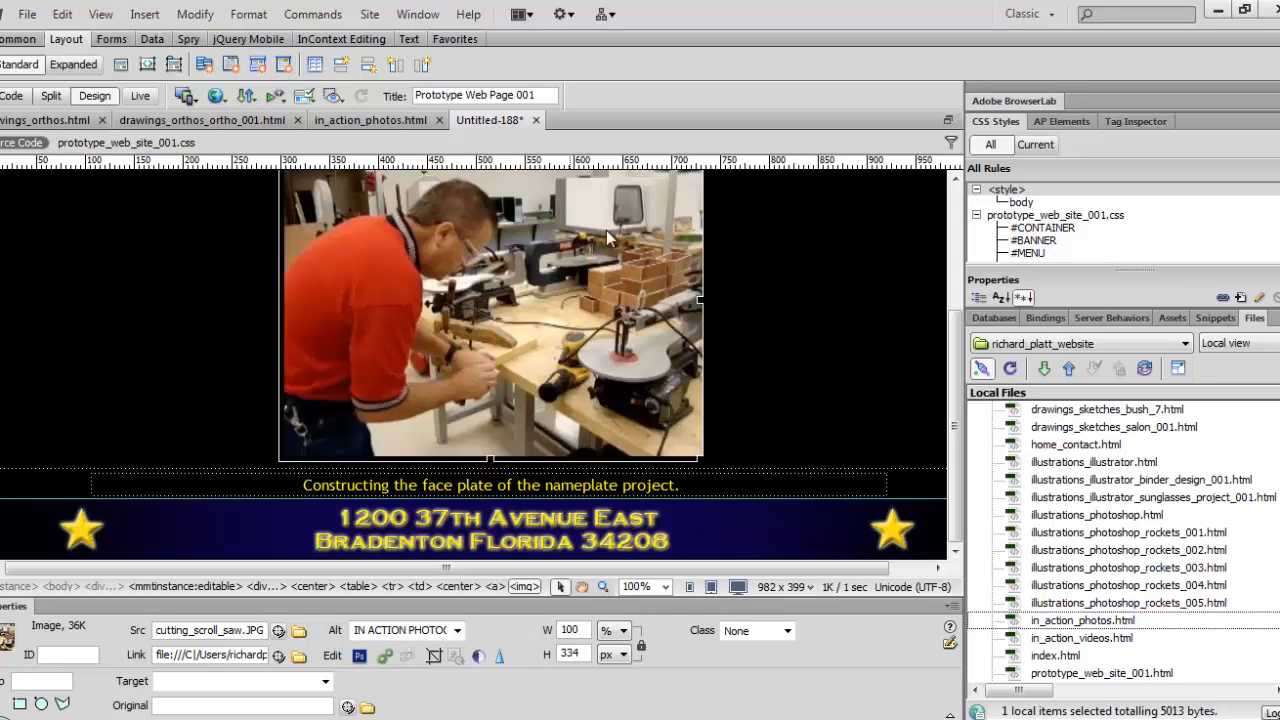
# - Save the new page as in_action_photos_nameplate_003 in the 001_website folder, basing the file name on in_action_photos
pyautogui.click(27, 14)
pyautogui.click(89, 239)
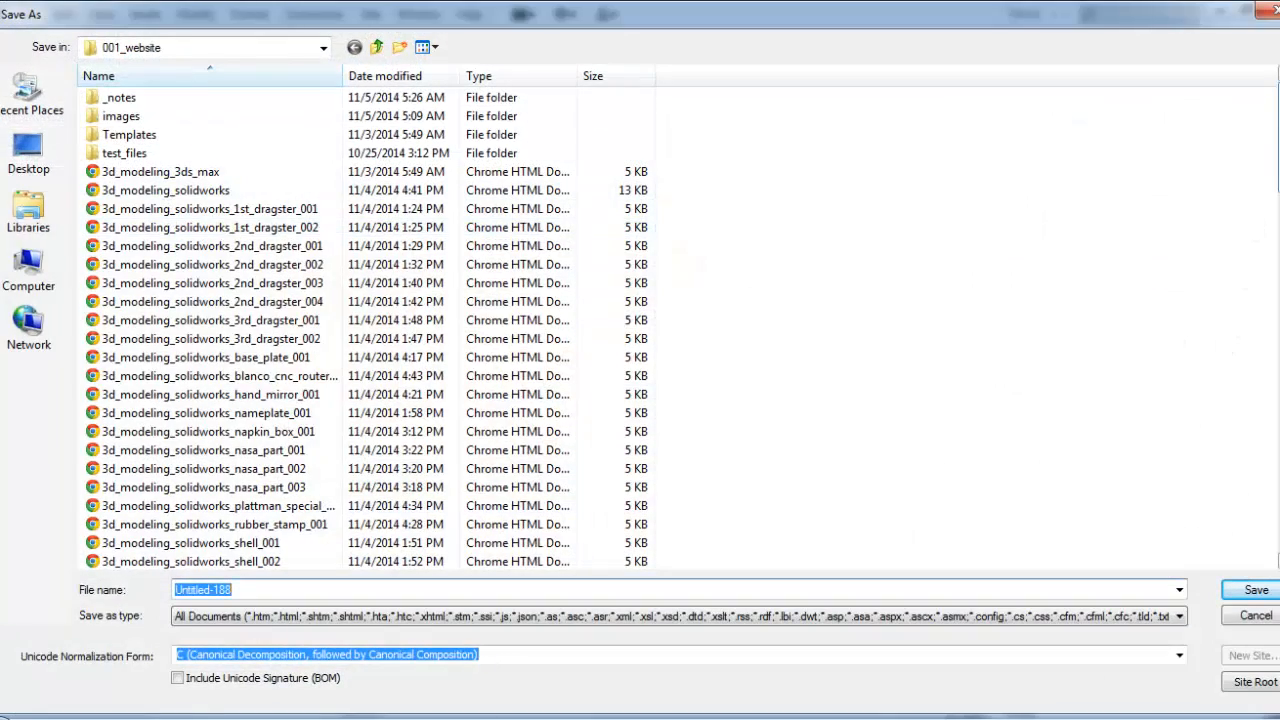
pyautogui.scroll(-13, 365, 320)
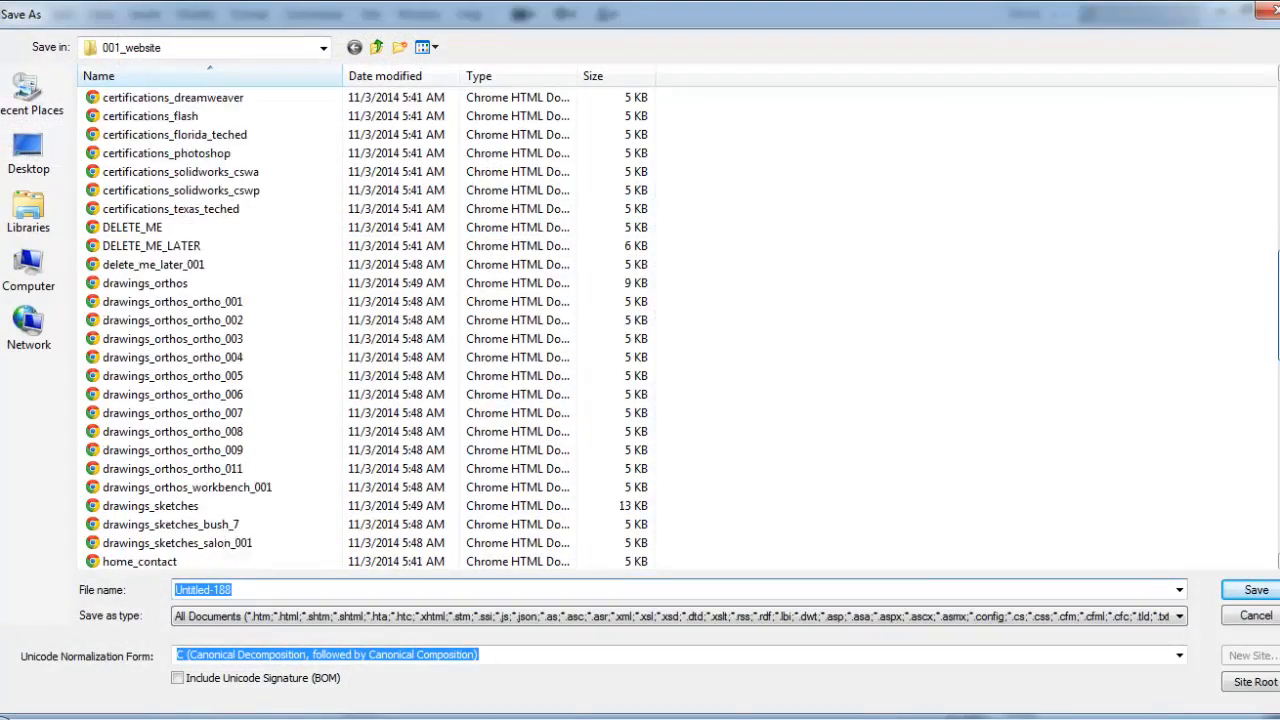
pyautogui.scroll(-6, 365, 320)
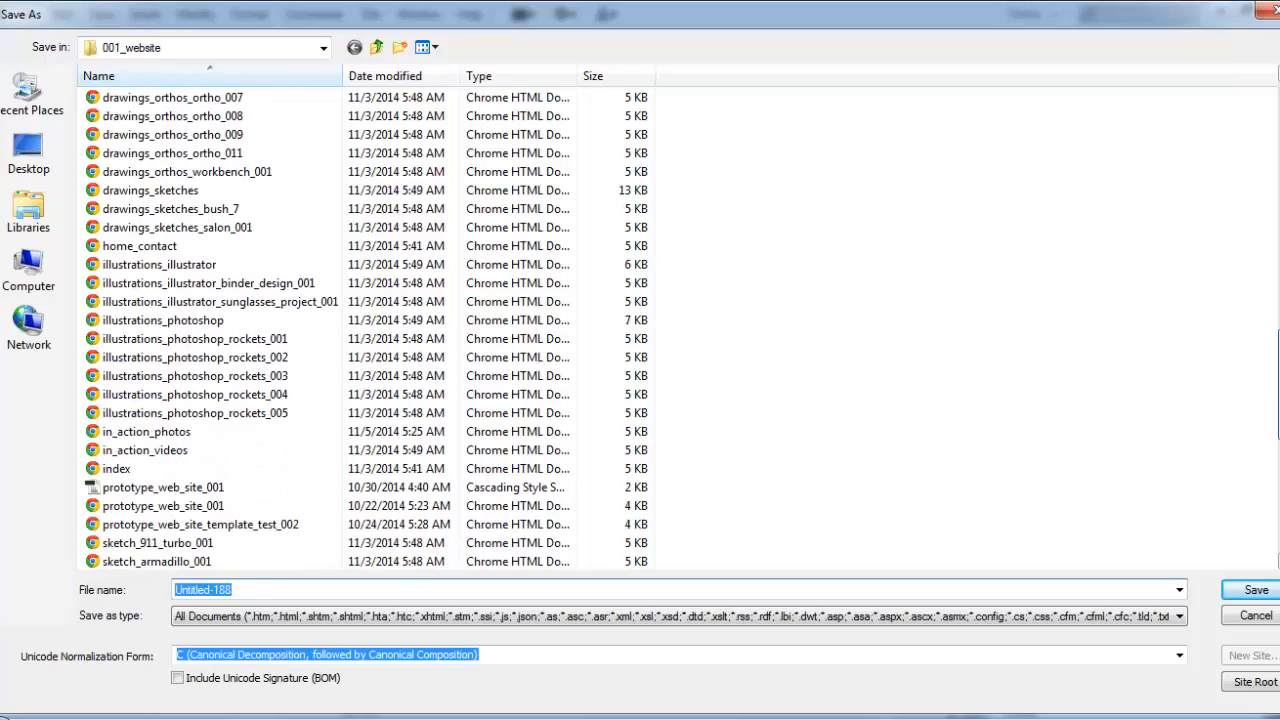
pyautogui.click(140, 431)
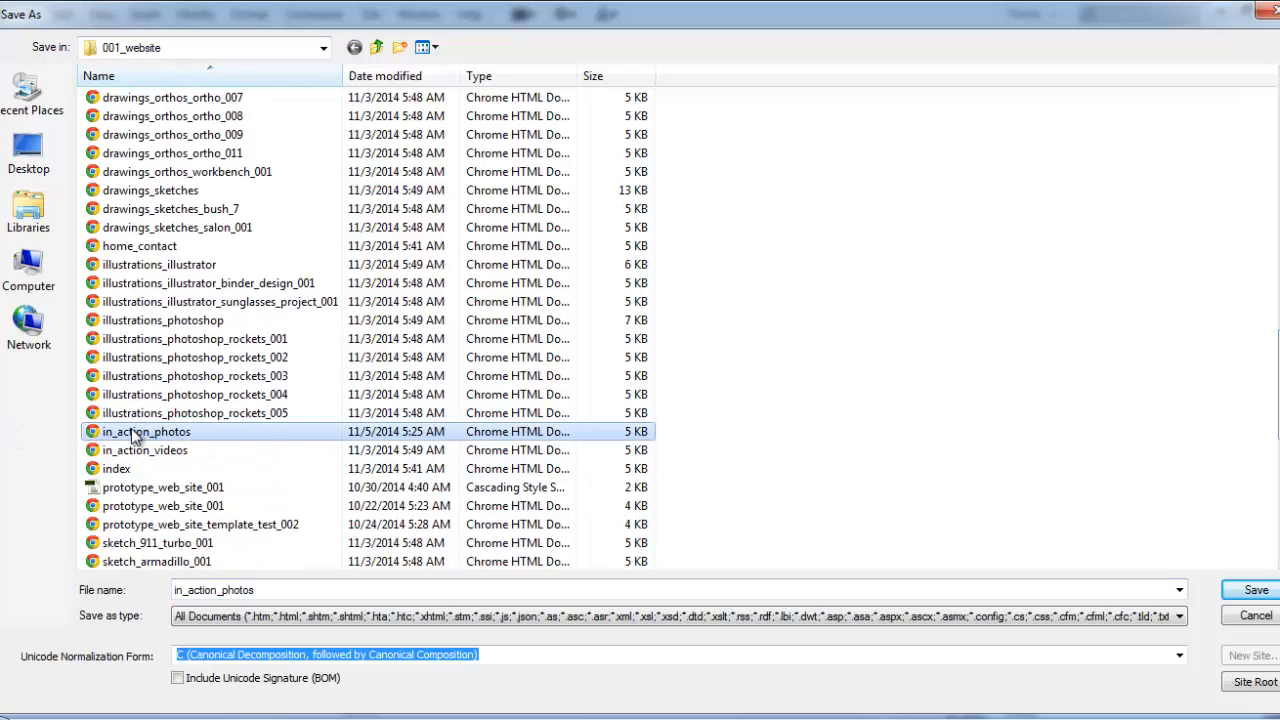
pyautogui.doubleClick(279, 591)
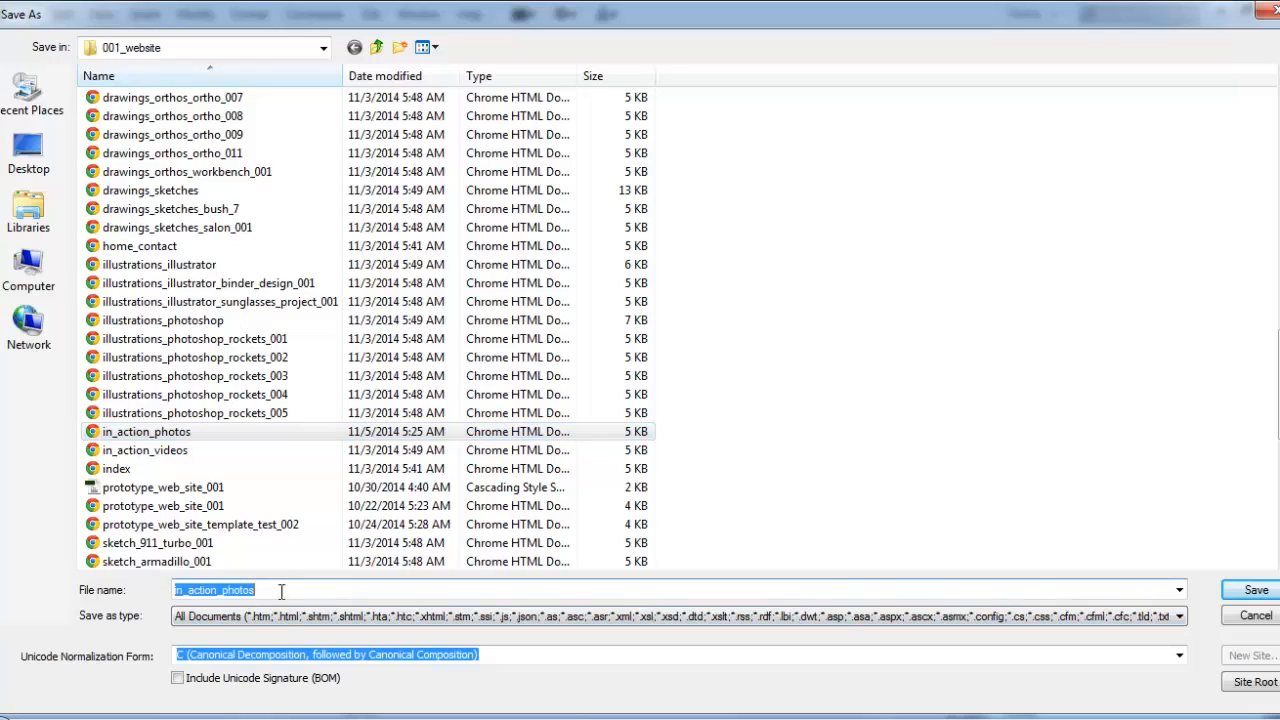
pyautogui.click(284, 587)
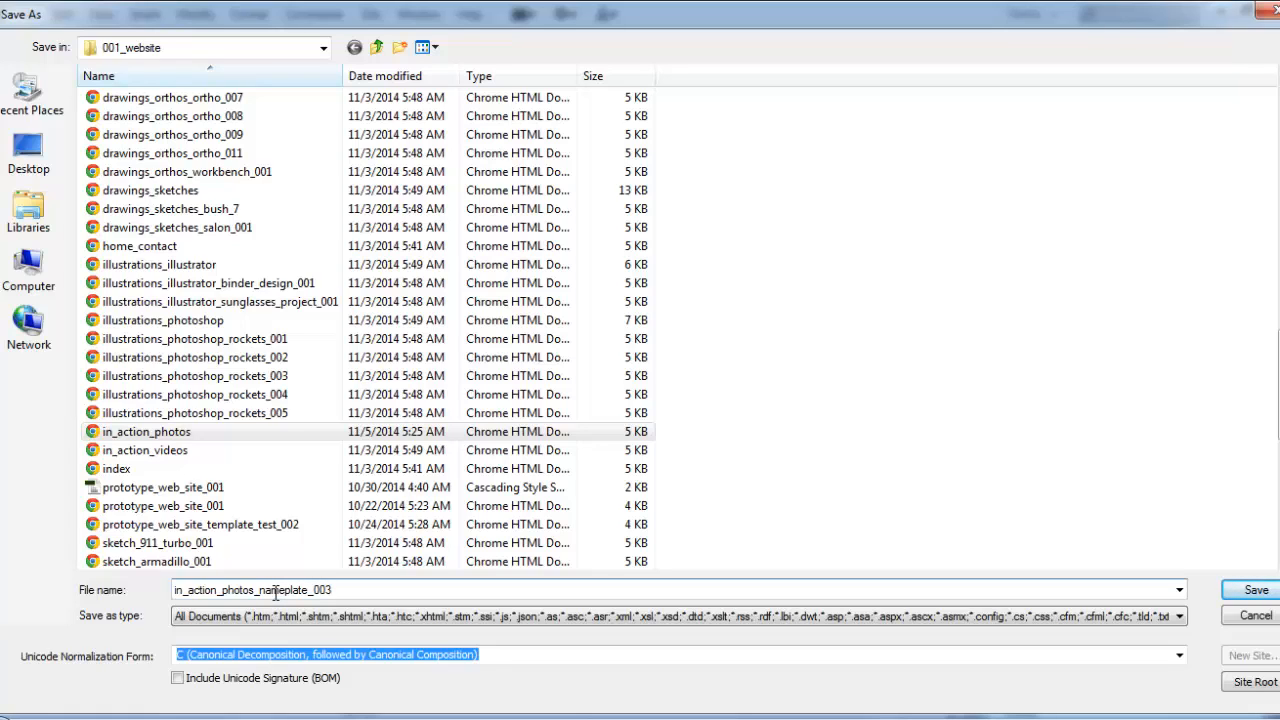
pyautogui.press('Return')
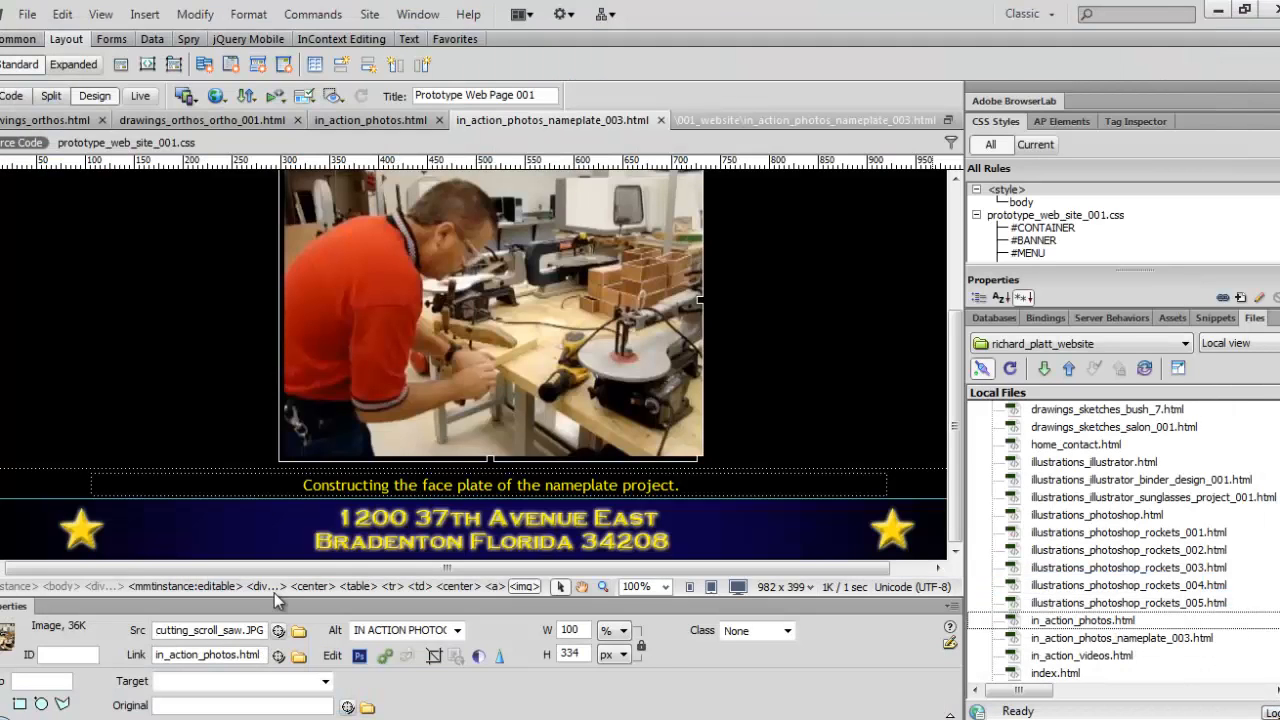
# - Look at the in_action_photos.html listing, return to in_action_photos_nameplate_003.html and preview that page in Chrome
pyautogui.click(402, 124)
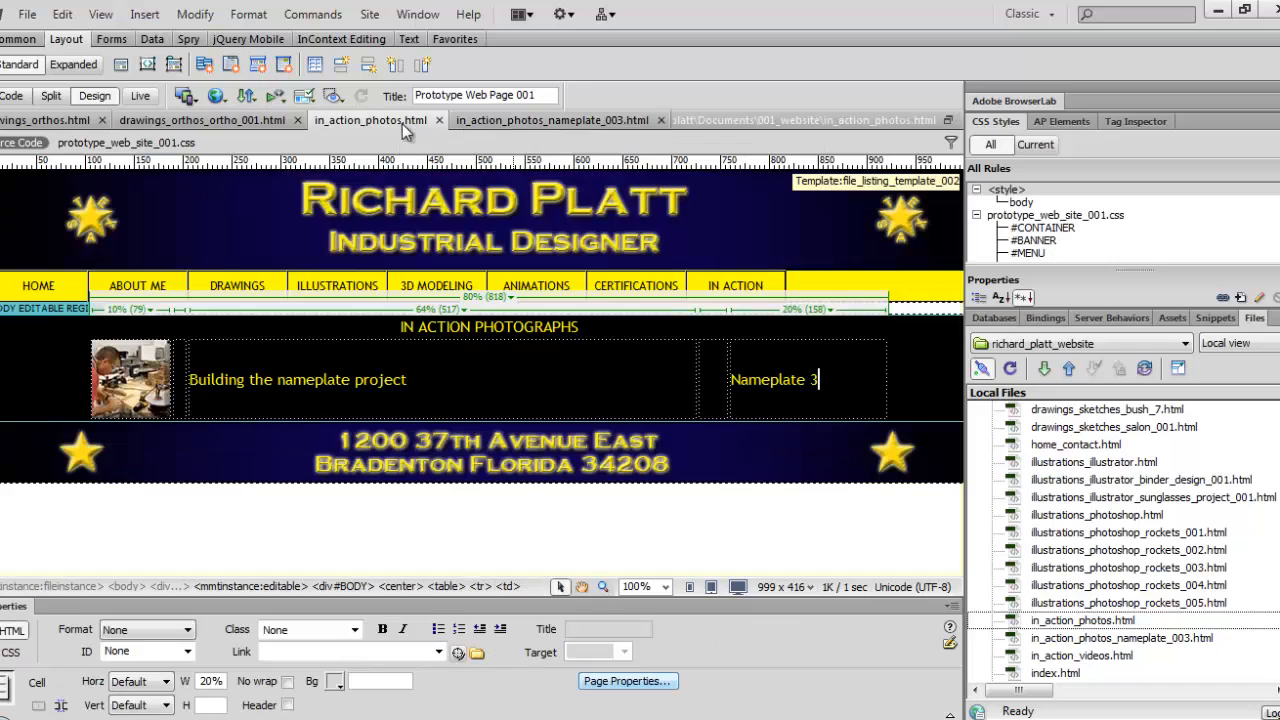
pyautogui.click(548, 124)
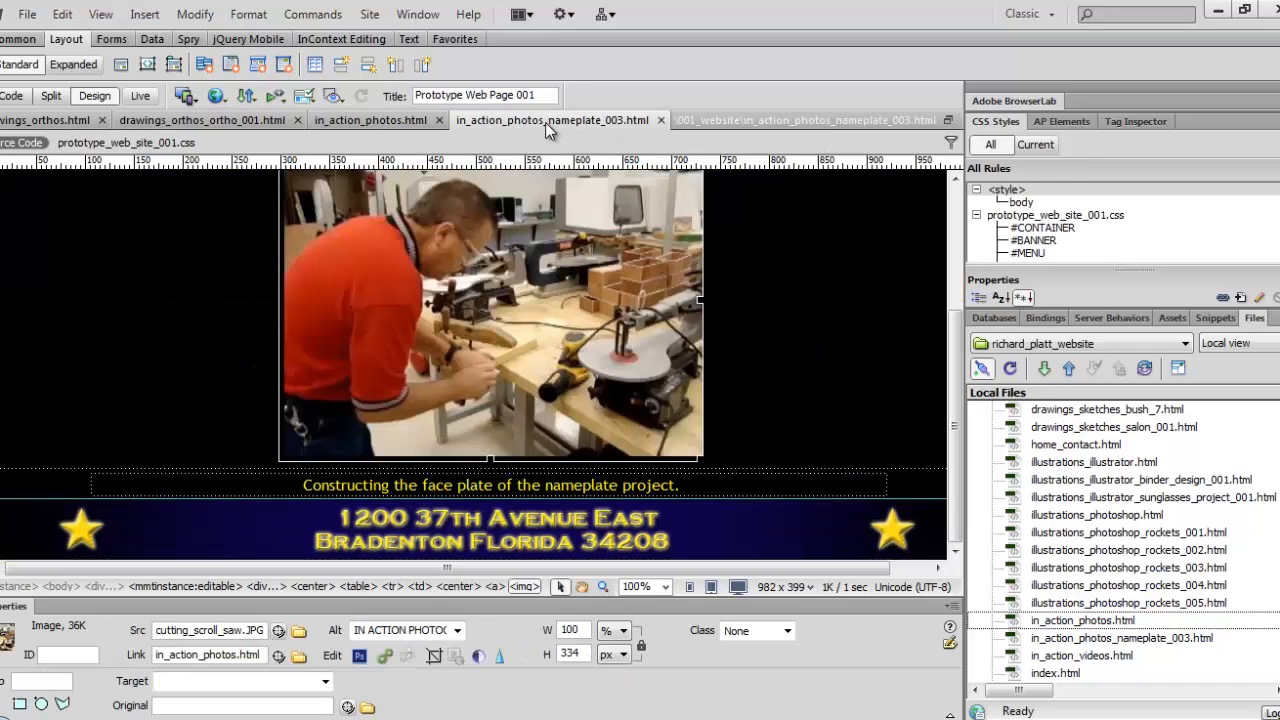
pyautogui.click(222, 100)
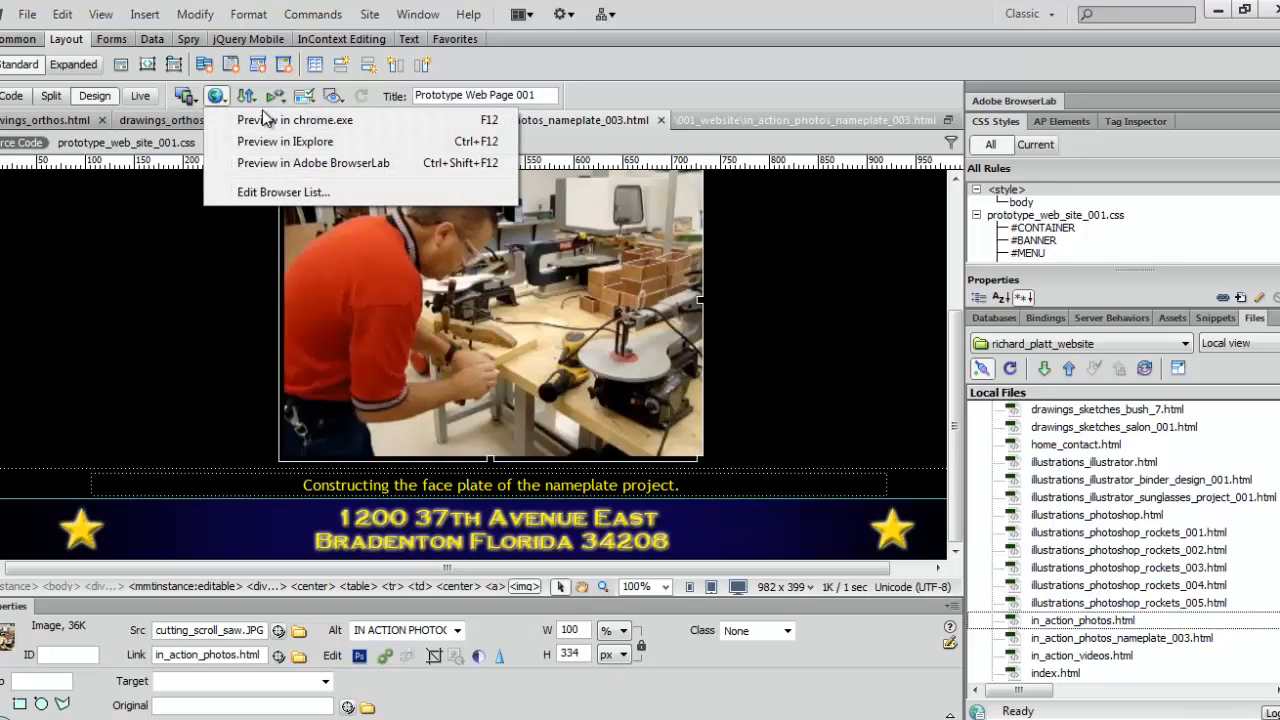
pyautogui.click(267, 120)
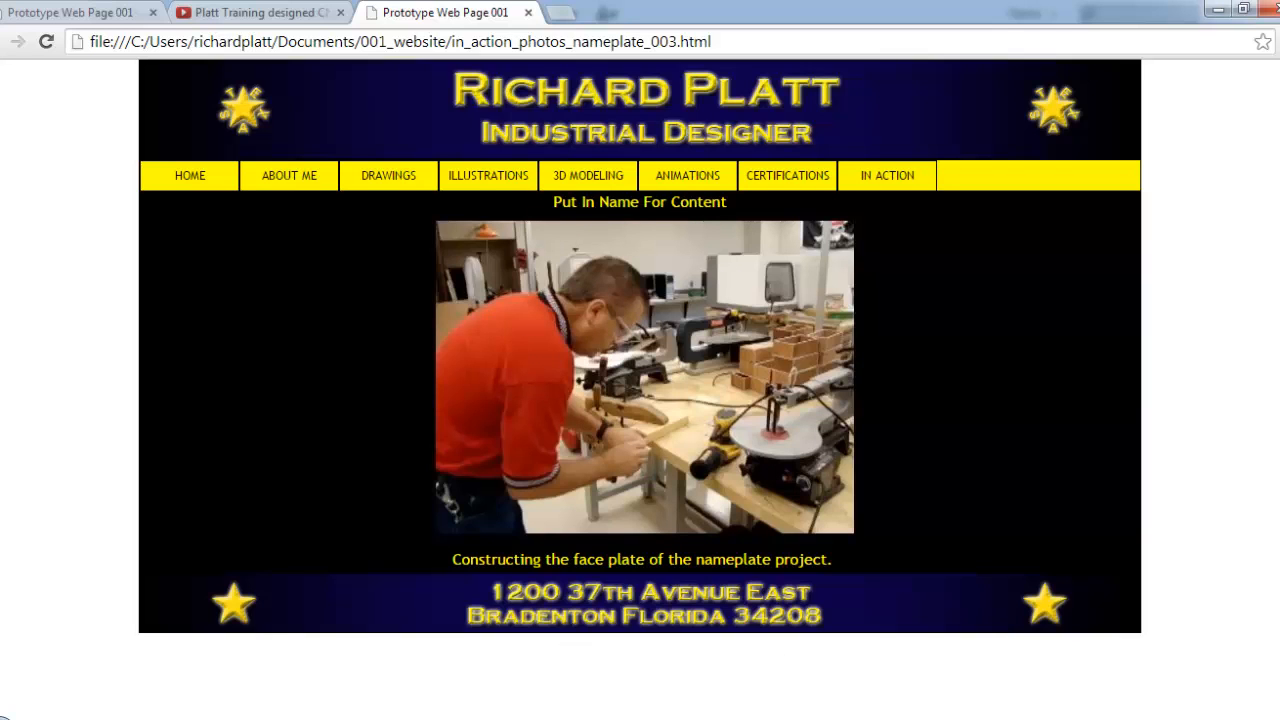
# - Switch back to Dreamweaver and replace the placeholder heading above the picture with "NAMEPLATE PROJECT"
pyautogui.moveTo(503, 712)
pyautogui.click(503, 650)
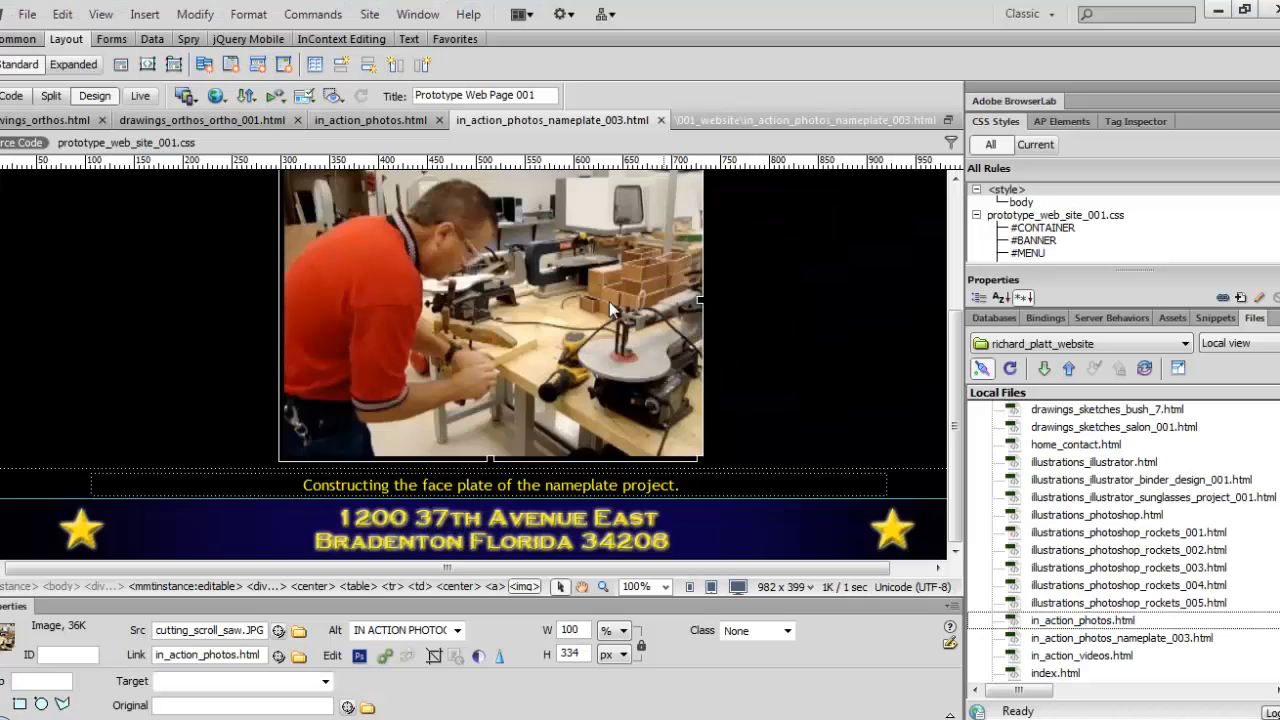
pyautogui.scroll(3, 609, 301)
pyautogui.moveTo(576, 290); pyautogui.dragTo(407, 287)
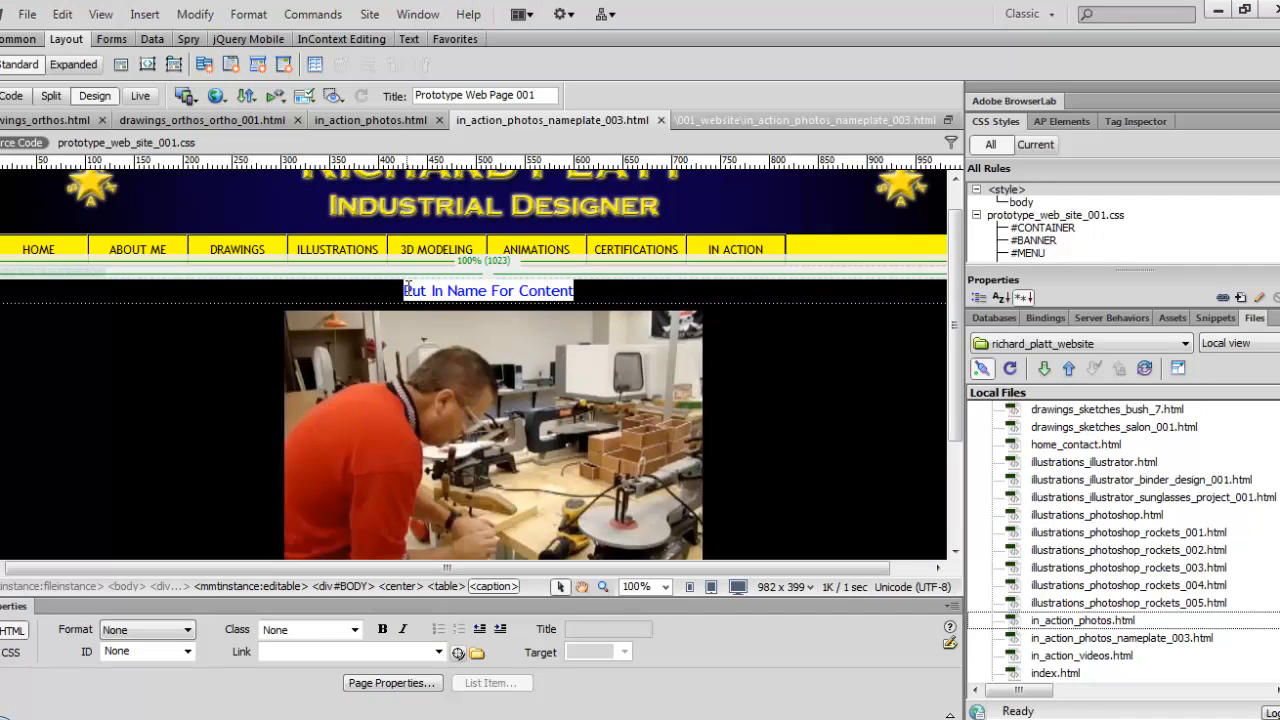
pyautogui.write('NAMEPLATE')
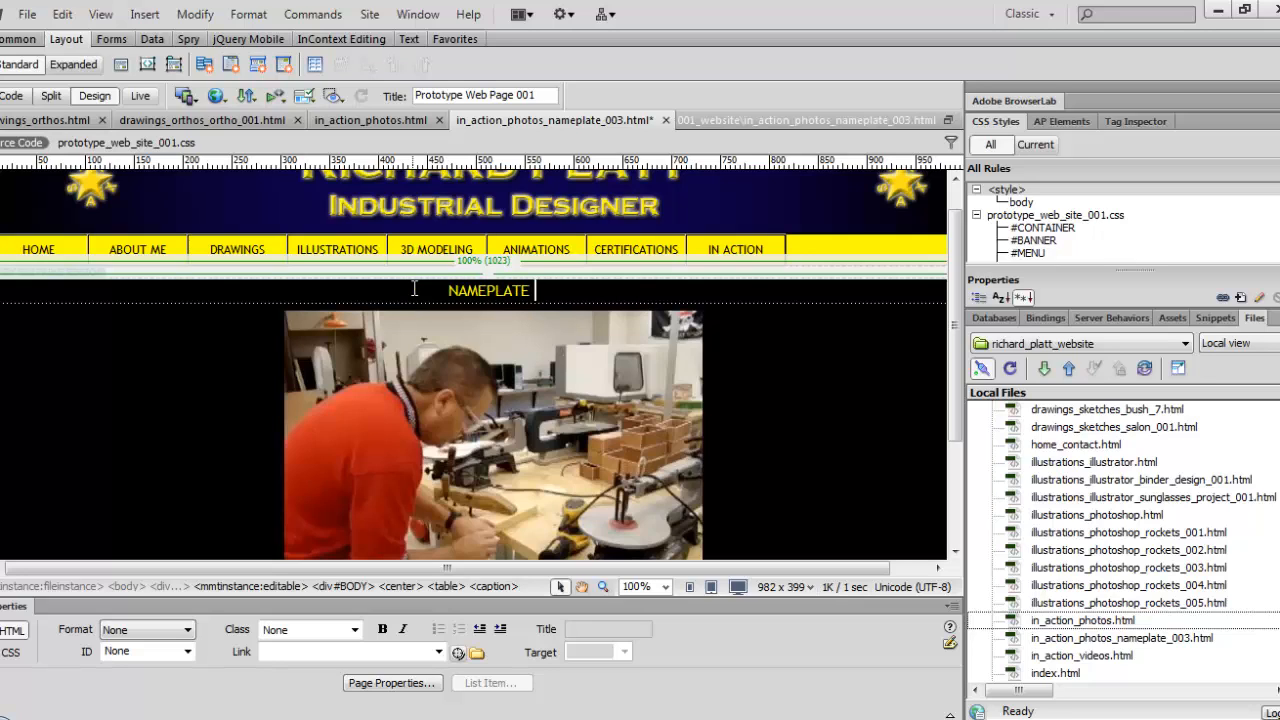
pyautogui.write(' PRL')
pyautogui.write('JECT')
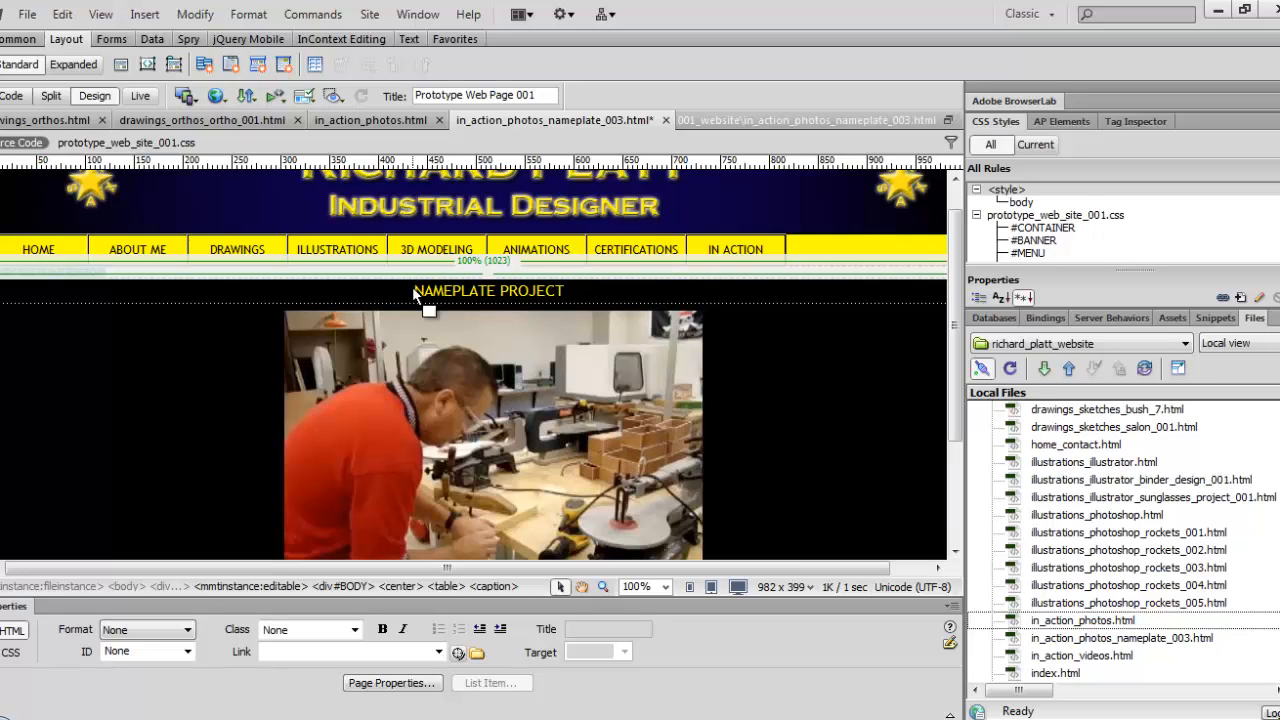
# - Save the modified in_action_photos_nameplate_003.html and upload it to the remote site
pyautogui.hotkey('ctrl', 'shift', 'u')
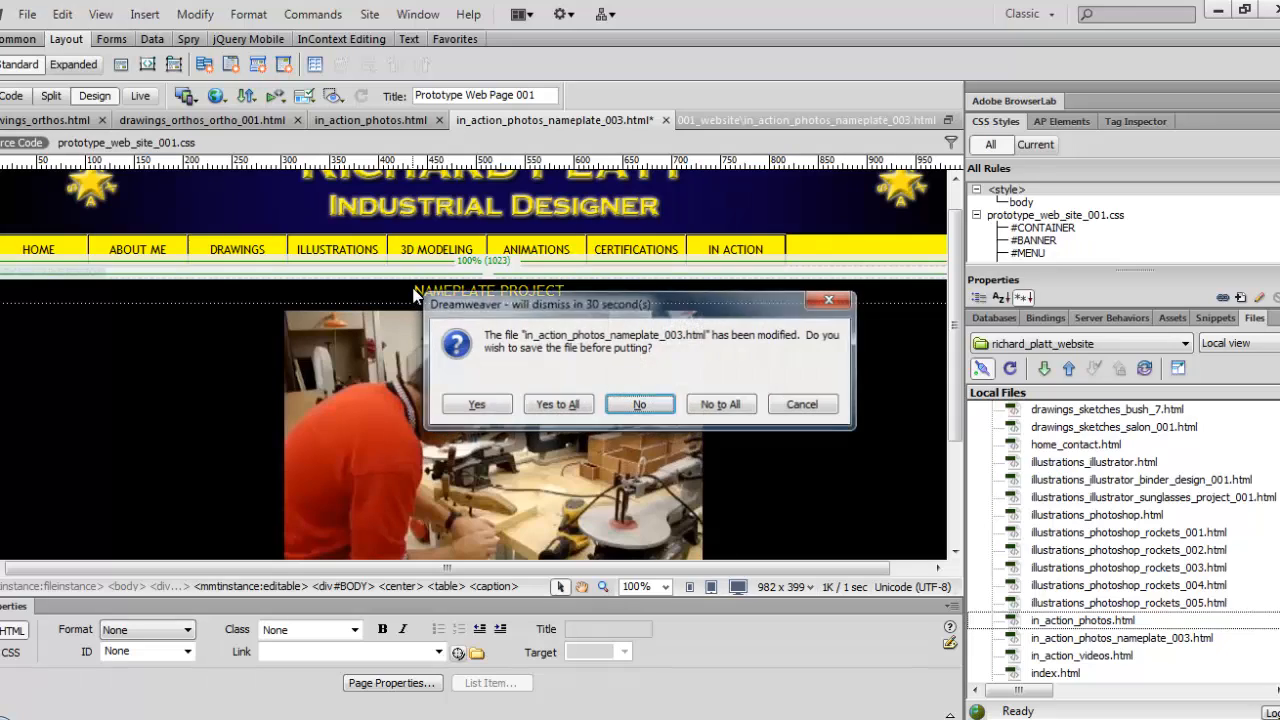
pyautogui.click(557, 404)
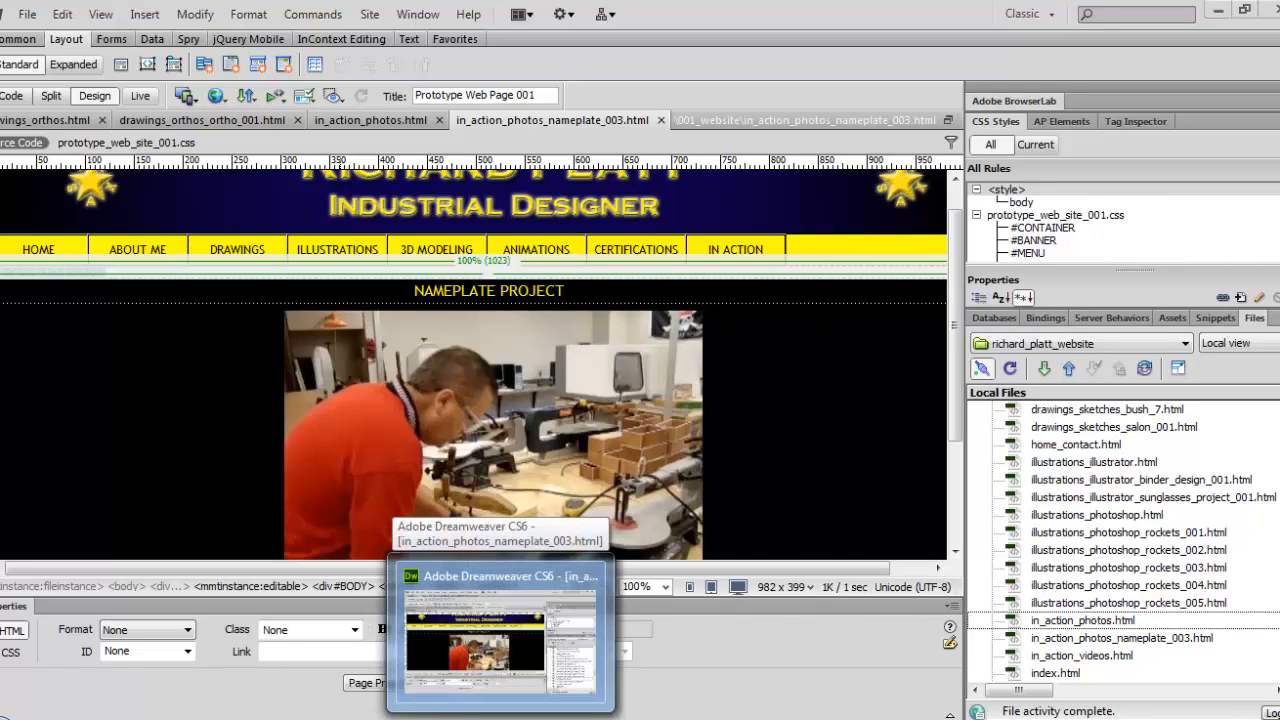
pyautogui.click(490, 718)
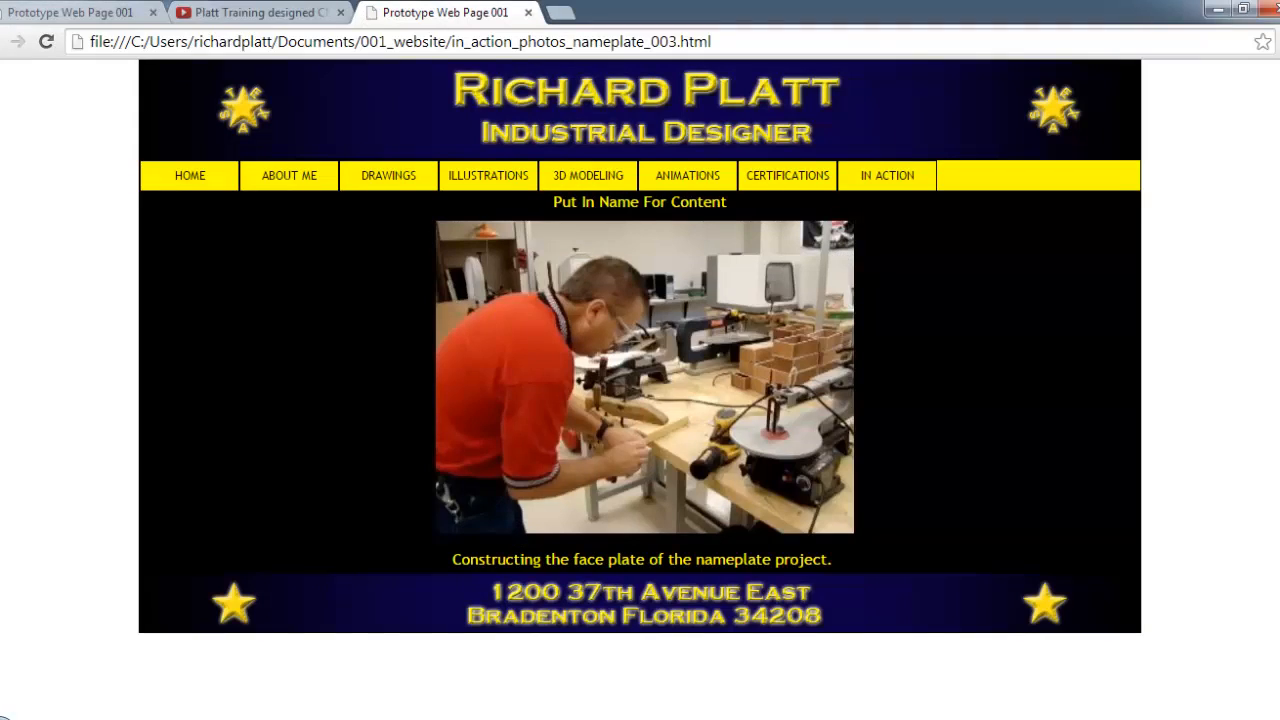
pyautogui.click(490, 718)
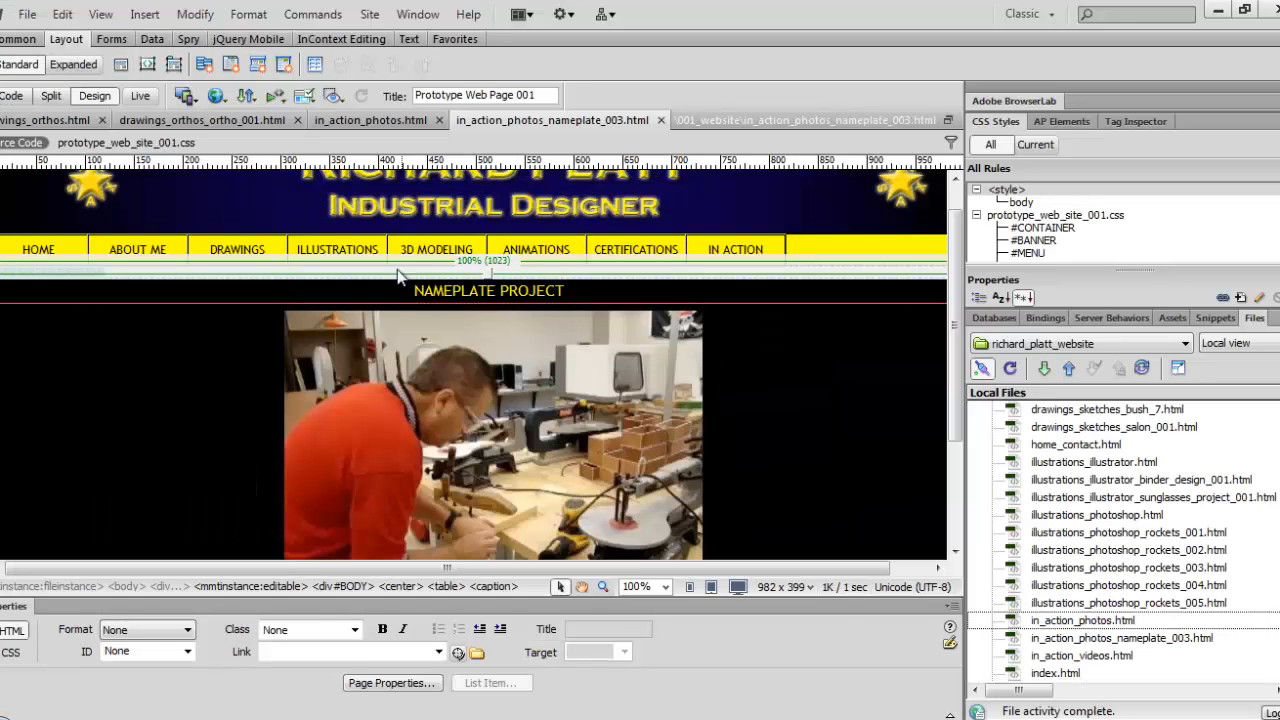
# - On in_action_photos.html, link the nameplate row's thumbnail picture to in_action_photos_nameplate_003.html
pyautogui.click(385, 121)
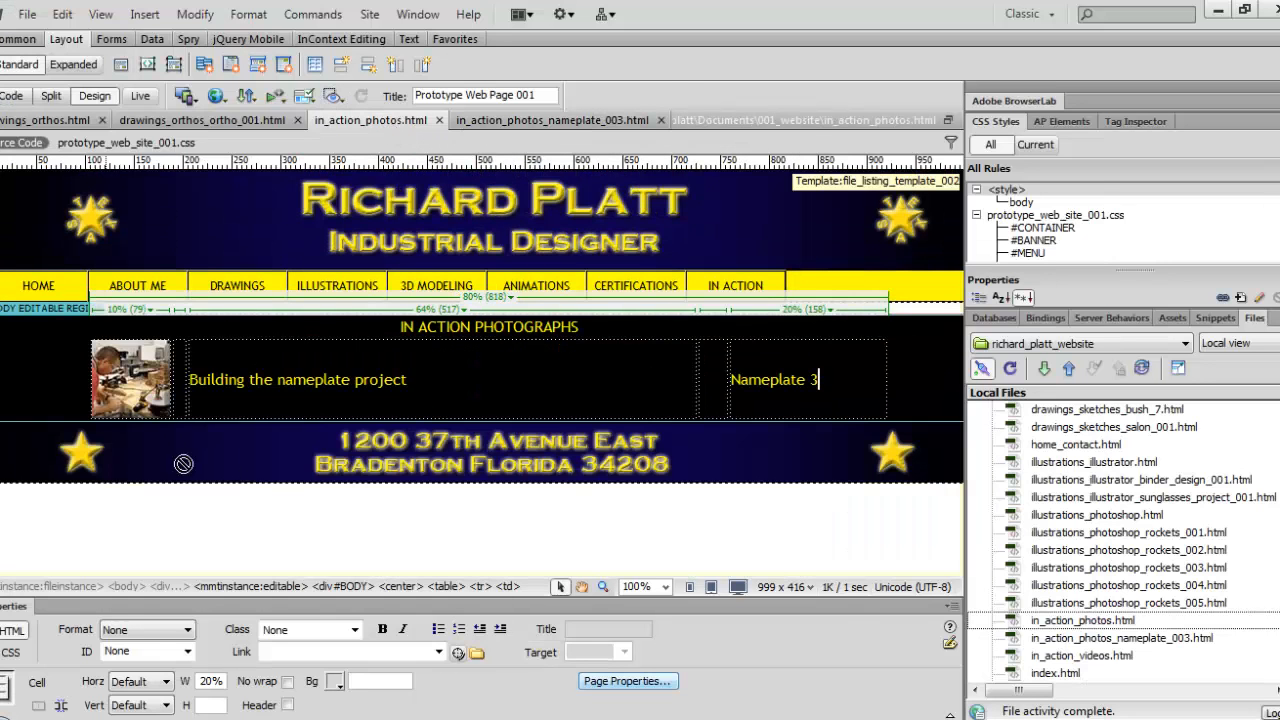
pyautogui.click(140, 373)
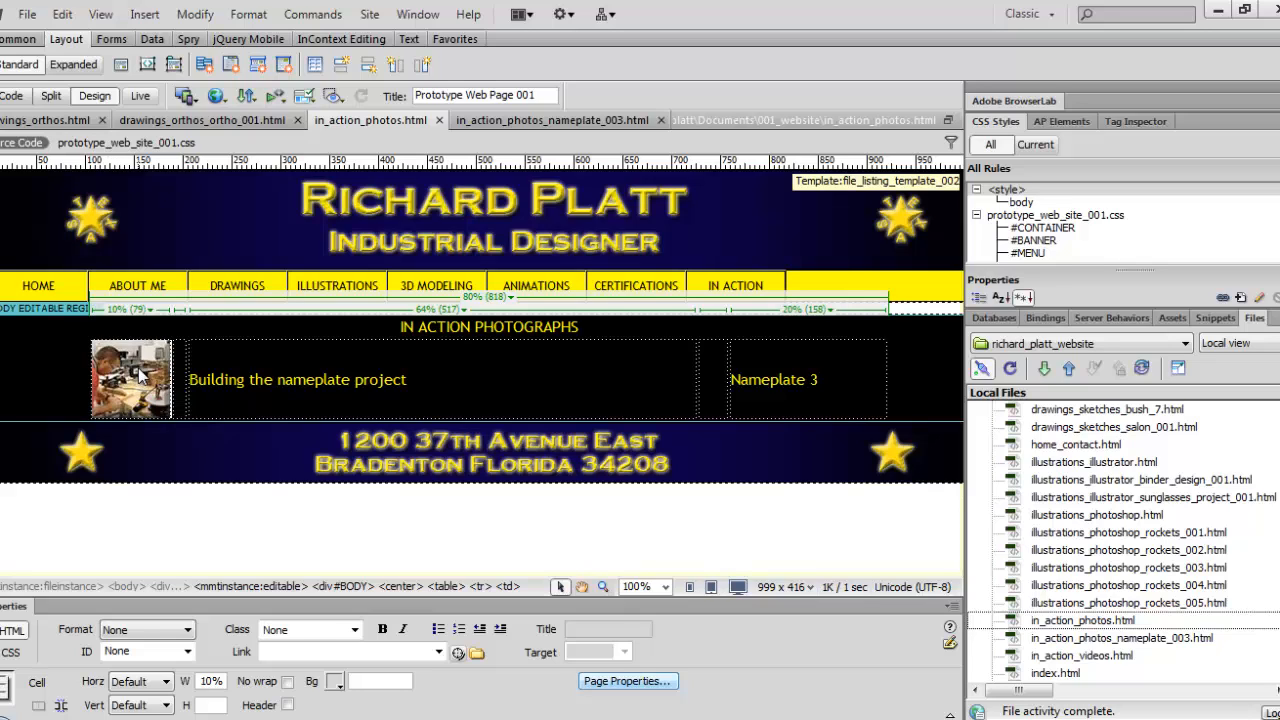
pyautogui.click(140, 374)
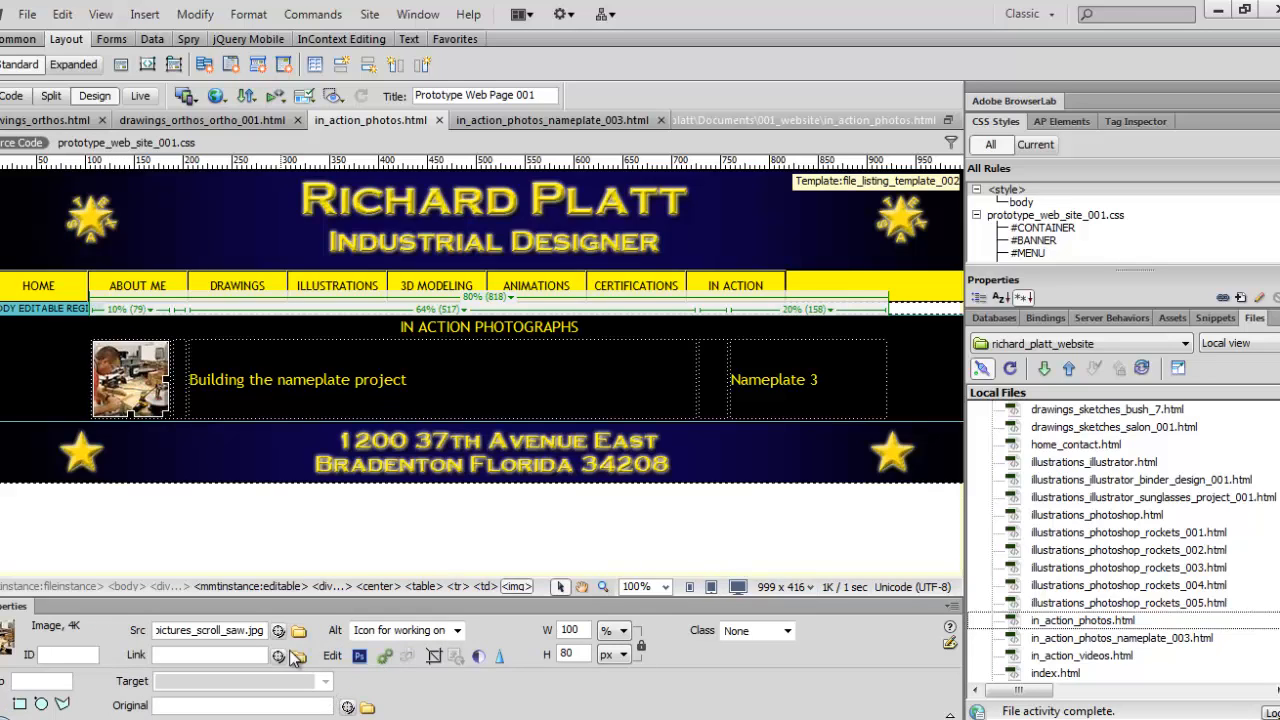
pyautogui.moveTo(279, 656); pyautogui.dragTo(1086, 645)
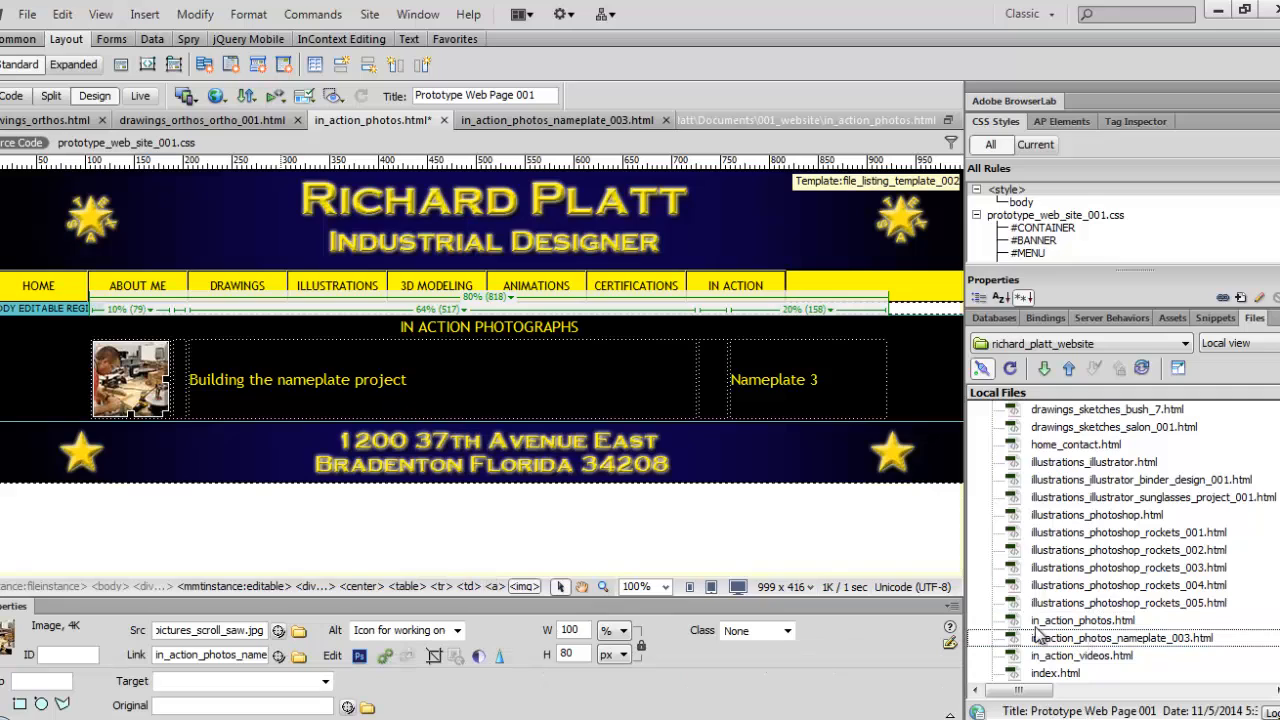
# - In the page properties of in_action_photos.html, set link and rollover colours to #0FF, visited links to #FFF, and choose an active link colour
pyautogui.moveTo(835, 380); pyautogui.dragTo(732, 380)
pyautogui.click(797, 384)
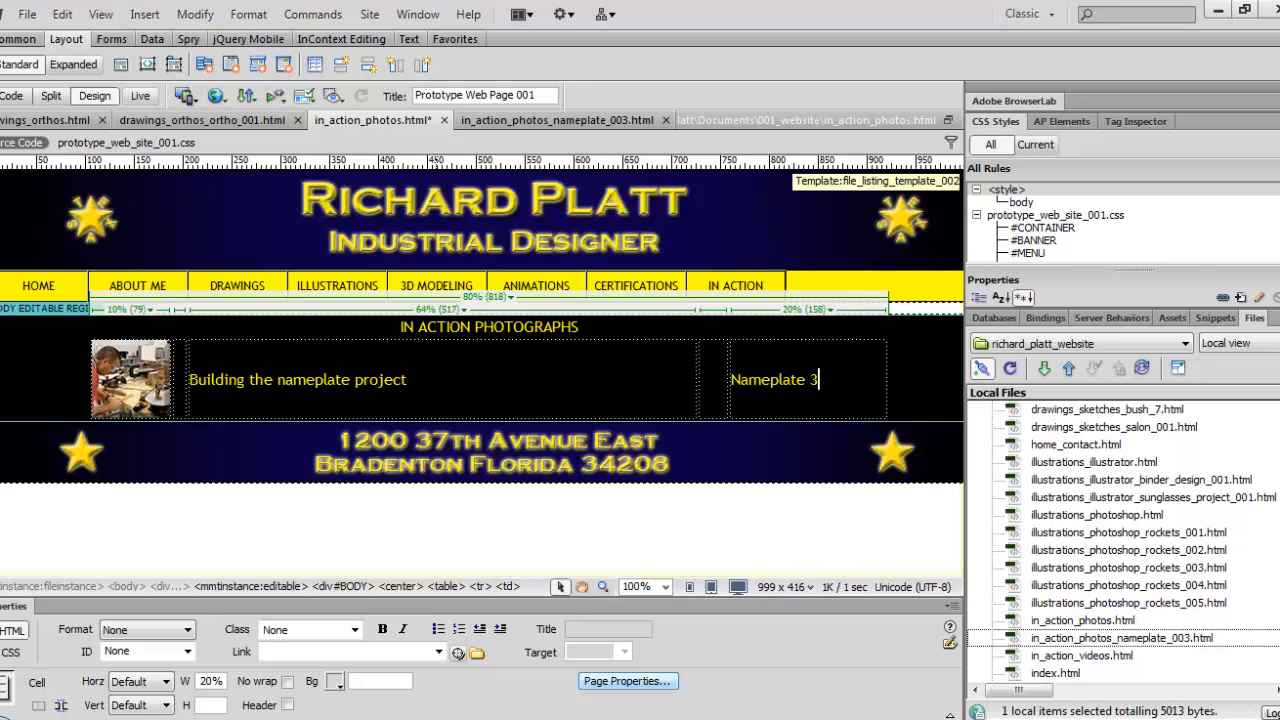
pyautogui.click(627, 682)
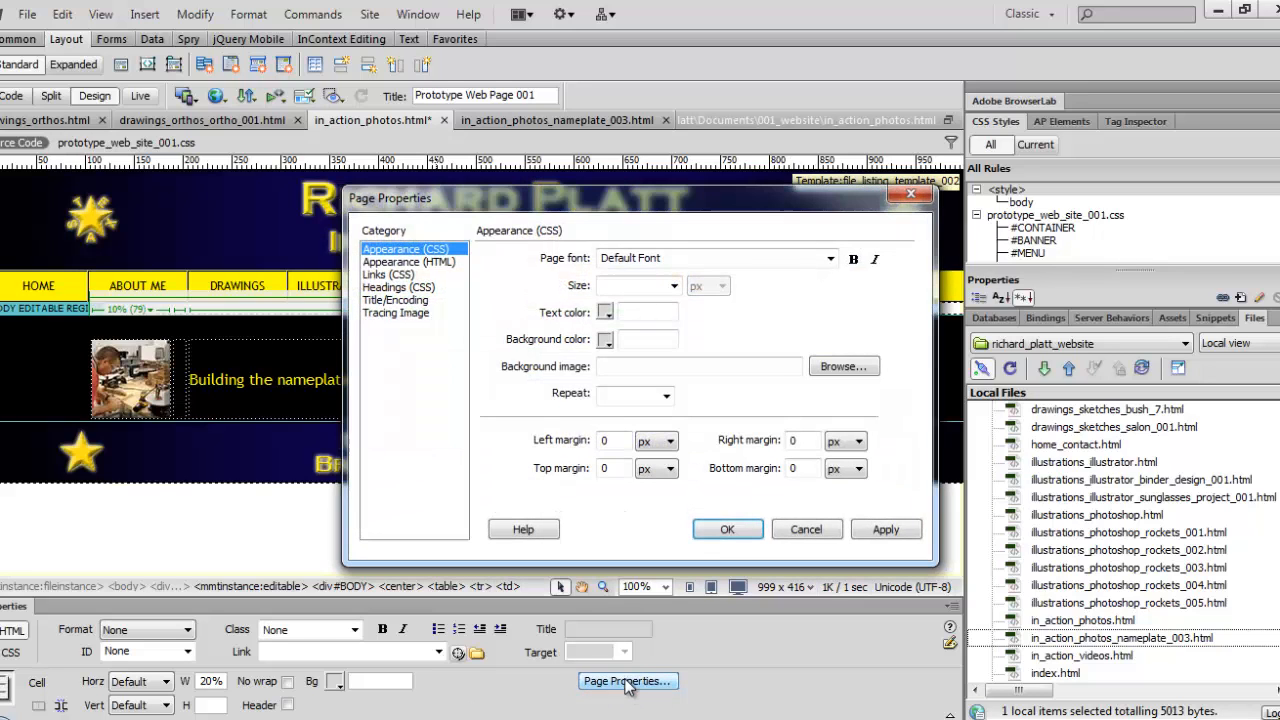
pyautogui.click(390, 276)
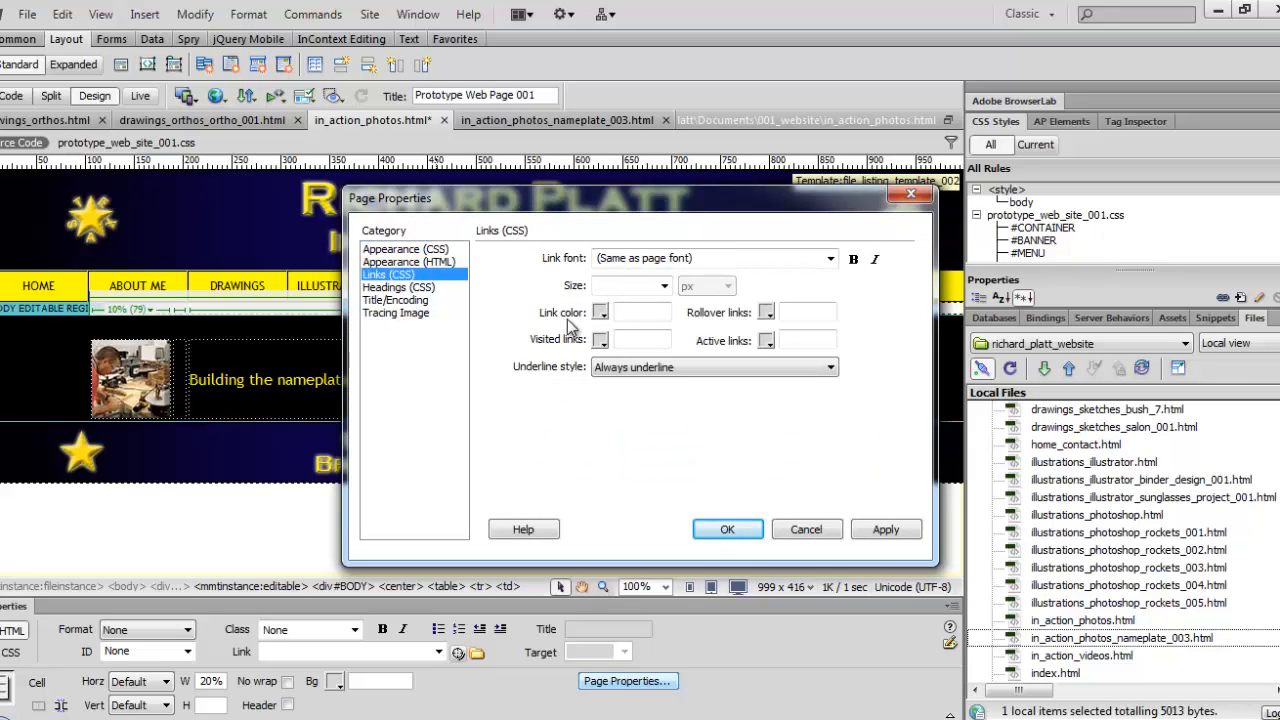
pyautogui.click(600, 313)
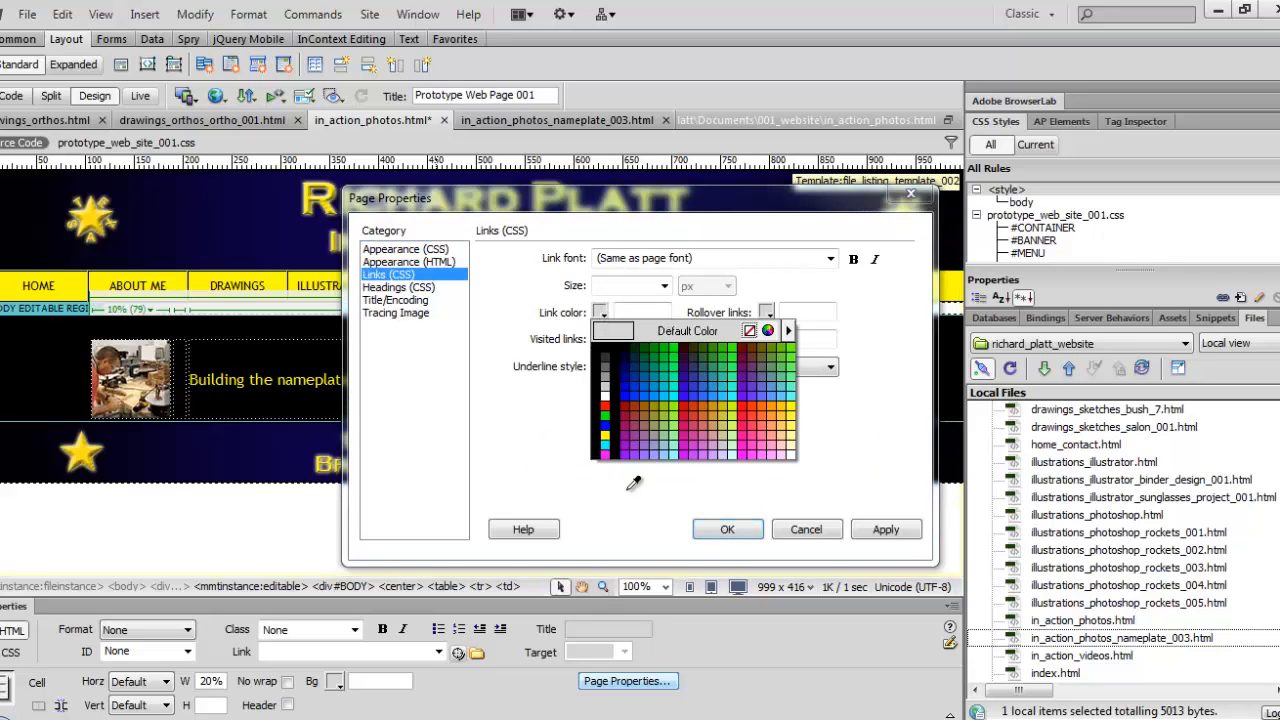
pyautogui.click(605, 442)
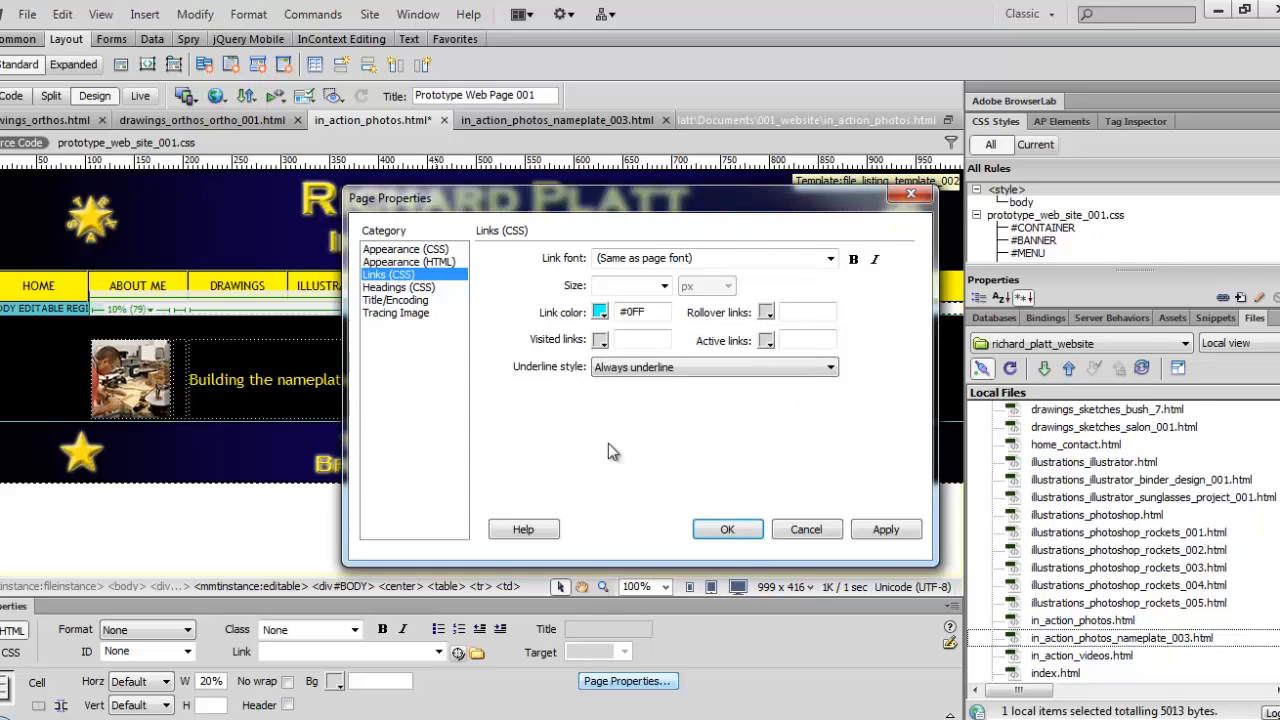
pyautogui.click(600, 341)
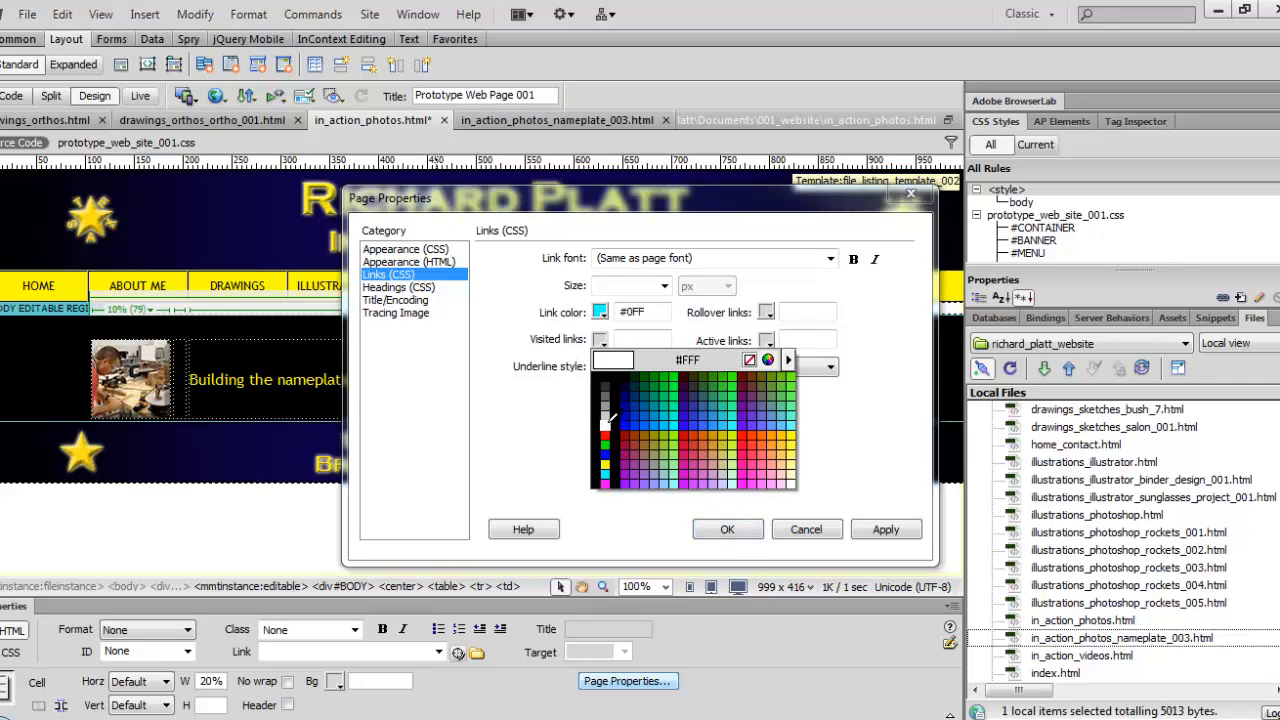
pyautogui.click(605, 424)
pyautogui.click(766, 313)
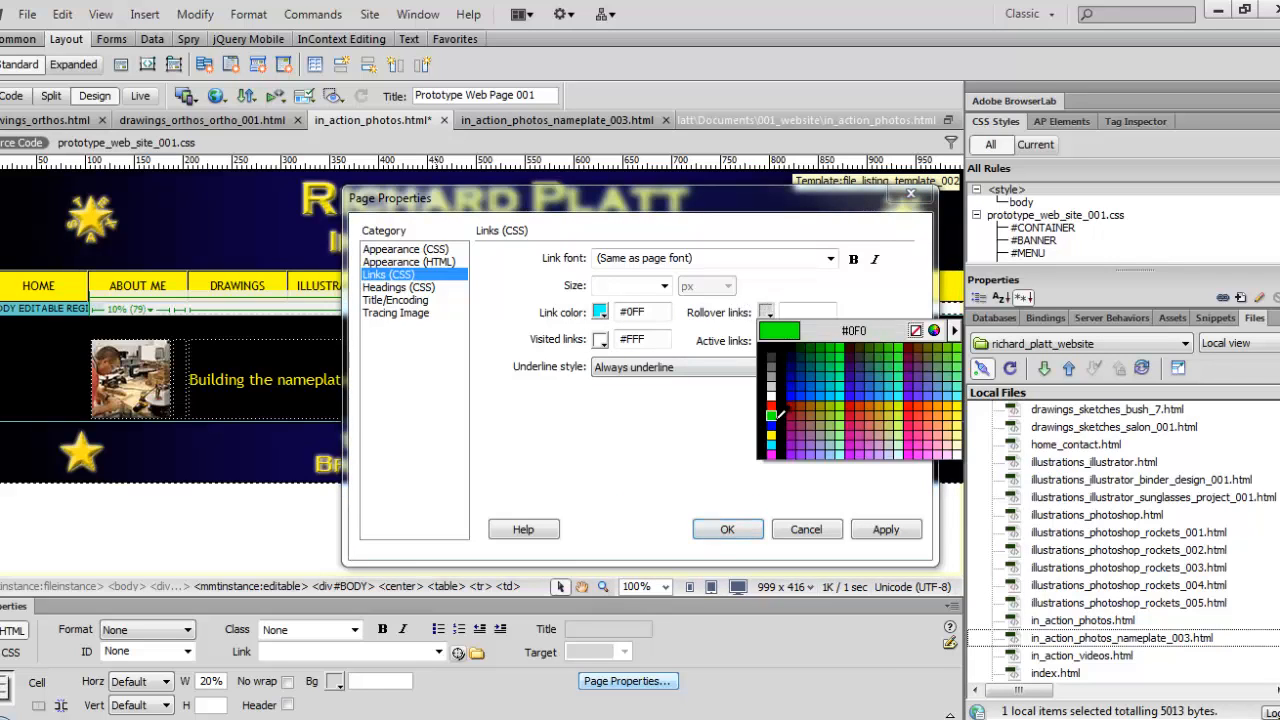
pyautogui.click(771, 443)
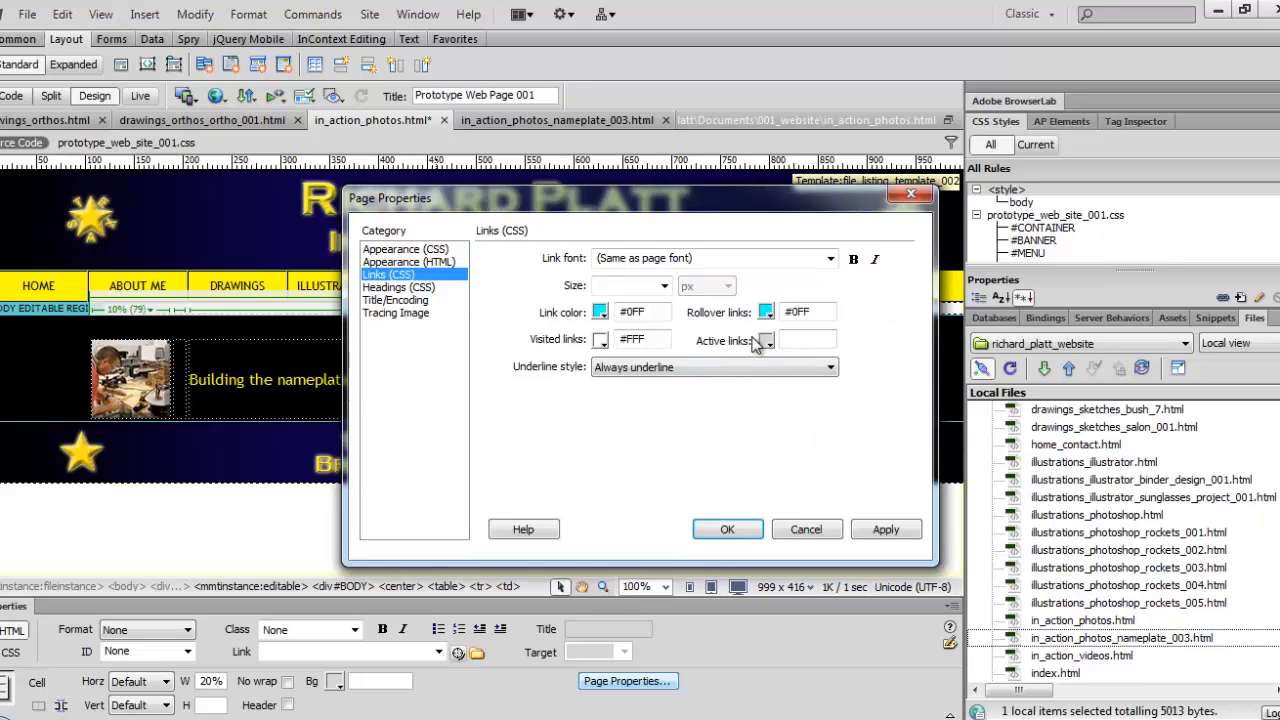
pyautogui.click(766, 341)
pyautogui.click(775, 470)
pyautogui.click(720, 529)
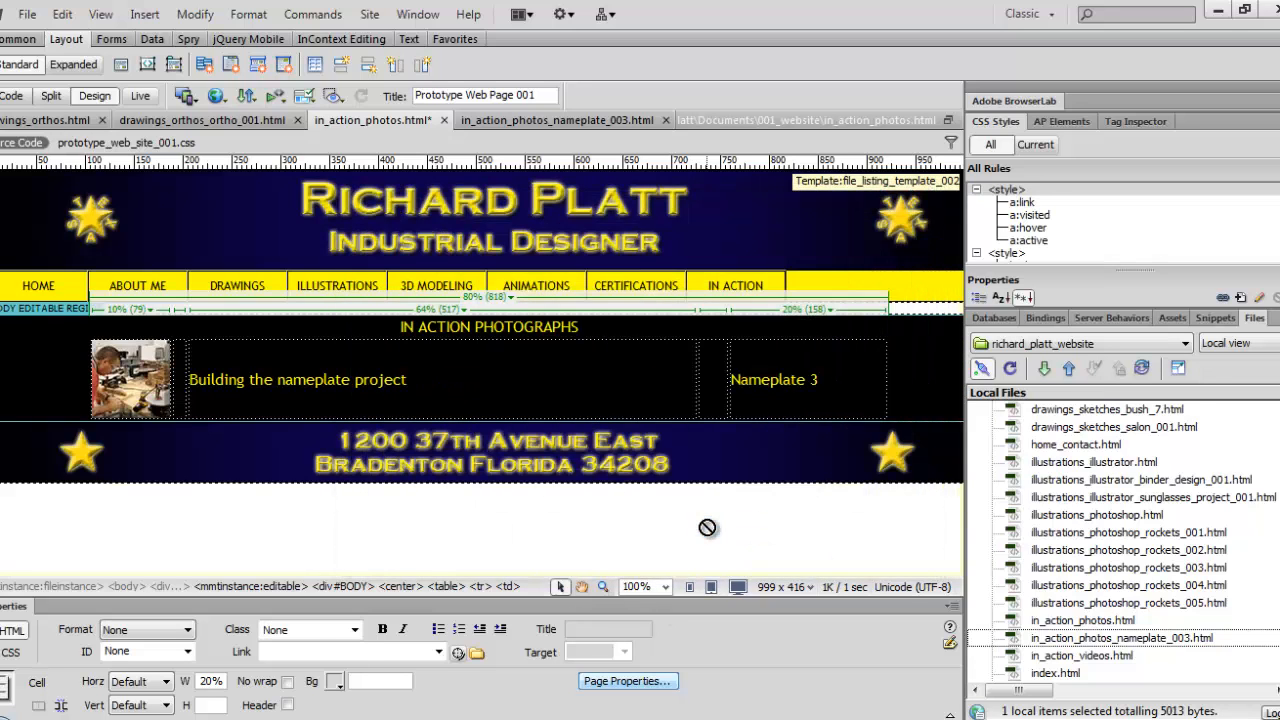
# - Link the "Nameplate 3" text to in_action_photos_nameplate_003.html, and save and upload the listing page with its dependent files
pyautogui.moveTo(822, 380); pyautogui.dragTo(731, 380)
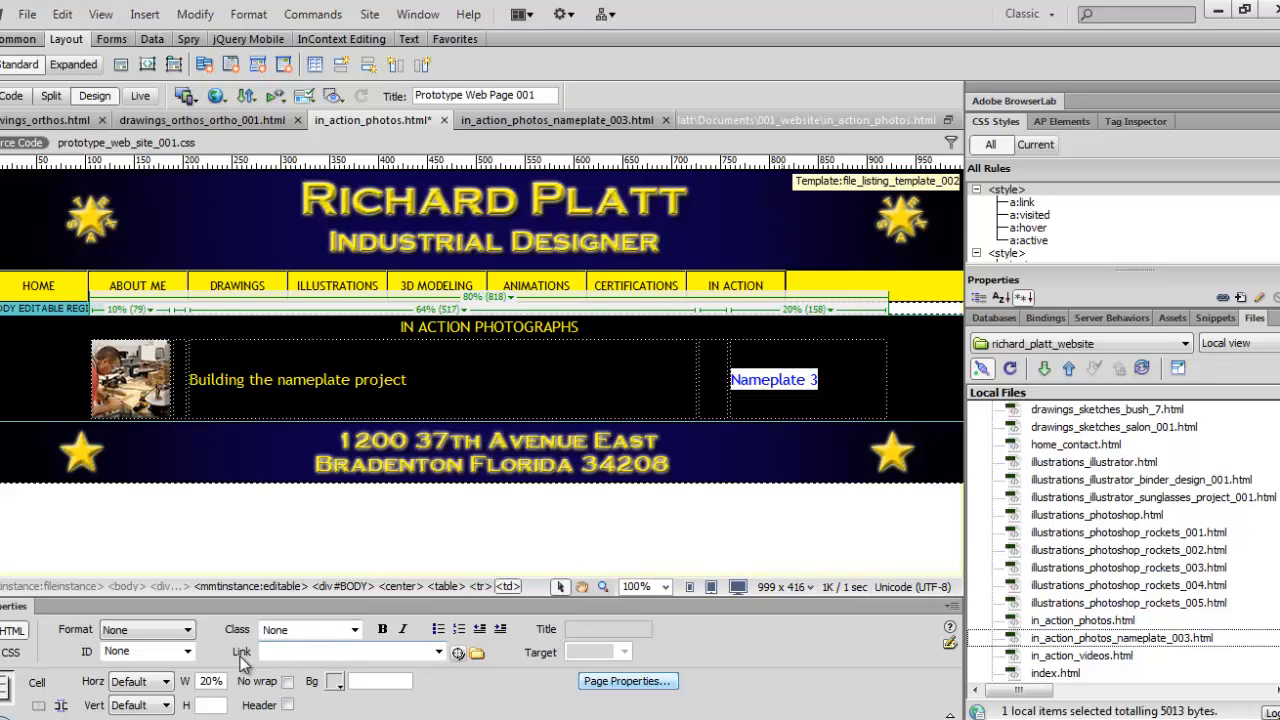
pyautogui.moveTo(458, 653); pyautogui.dragTo(1095, 650)
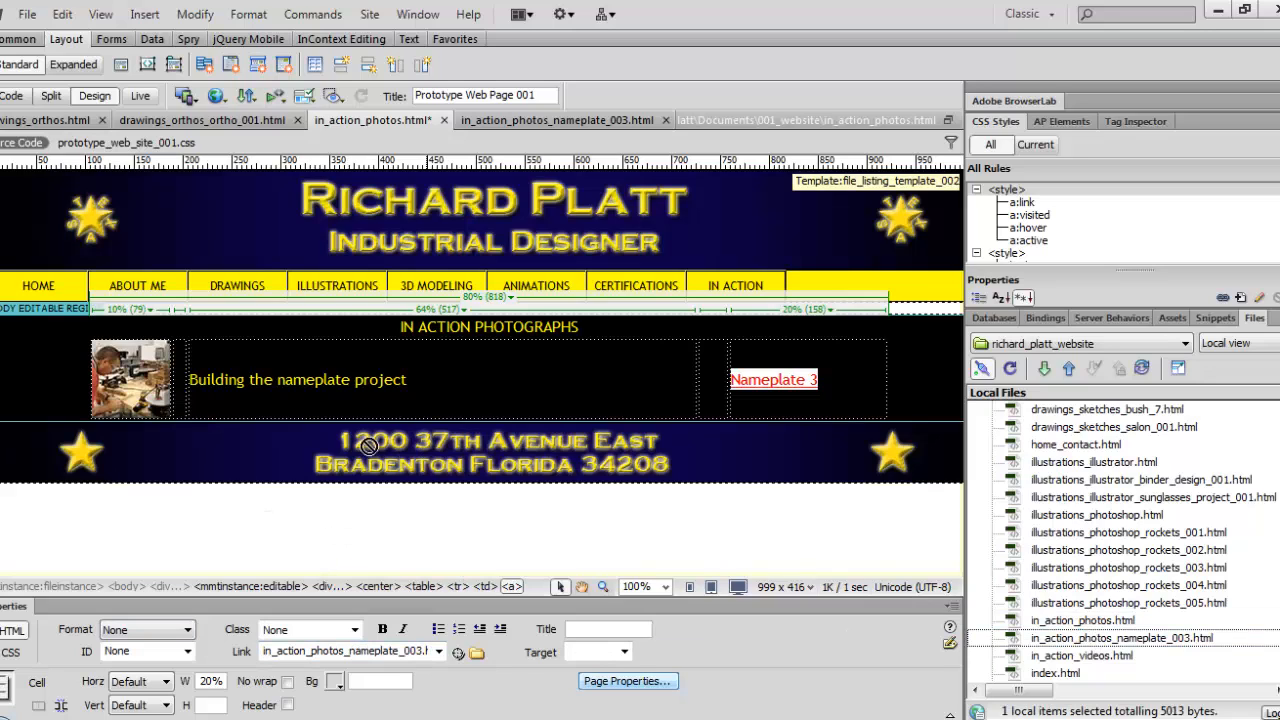
pyautogui.click(372, 378)
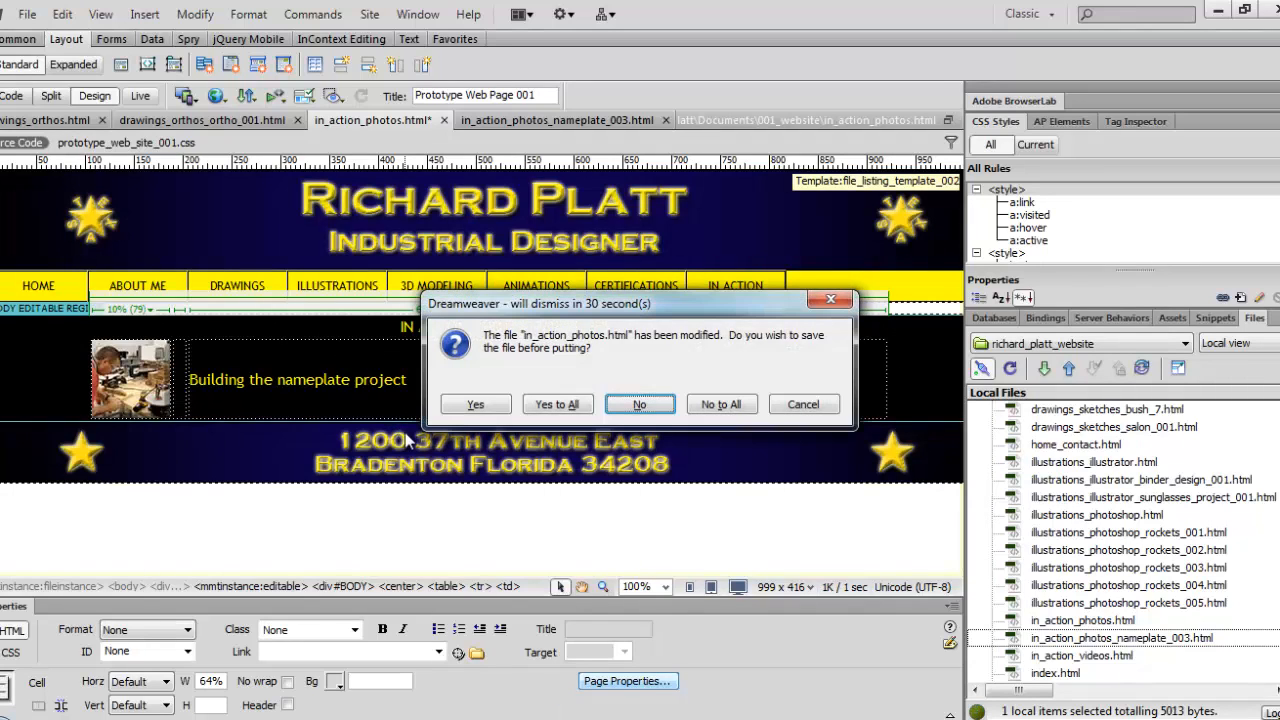
pyautogui.click(560, 406)
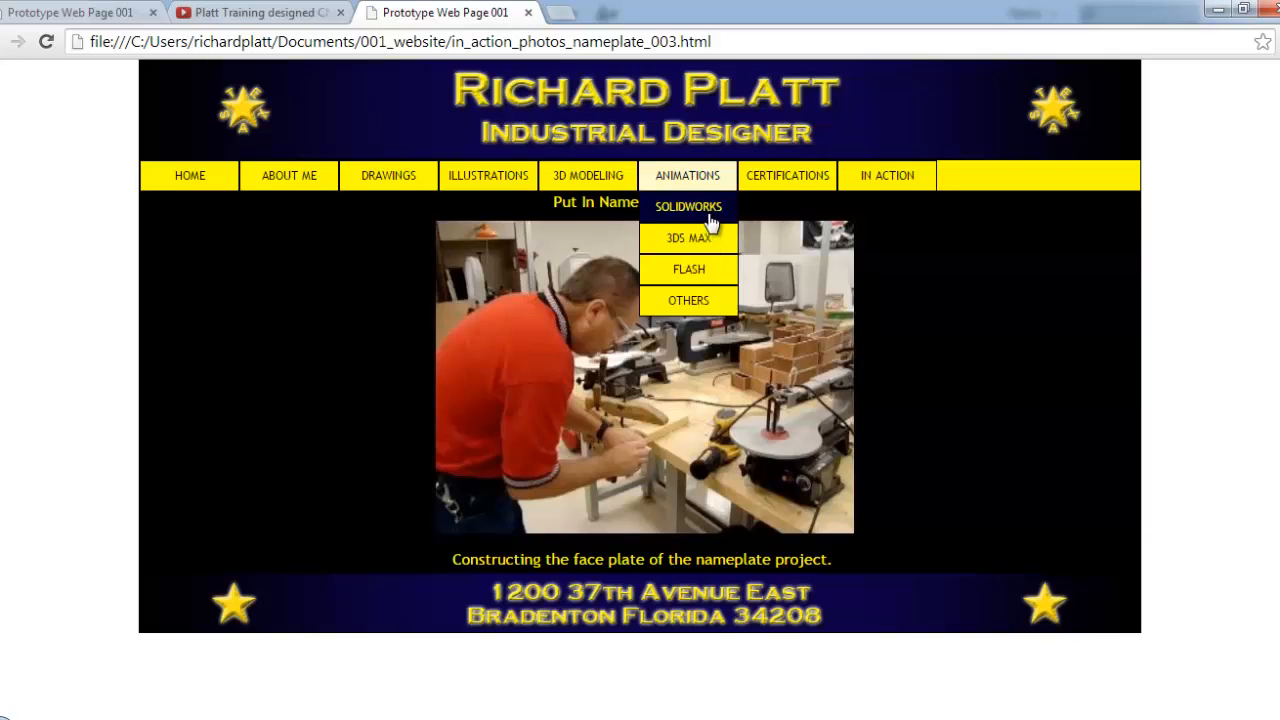
# - Switch to Chrome, reload the live in_action_photos.html and test the thumbnail and Nameplate 3 links plus the picture's link back
pyautogui.click(92, 13)
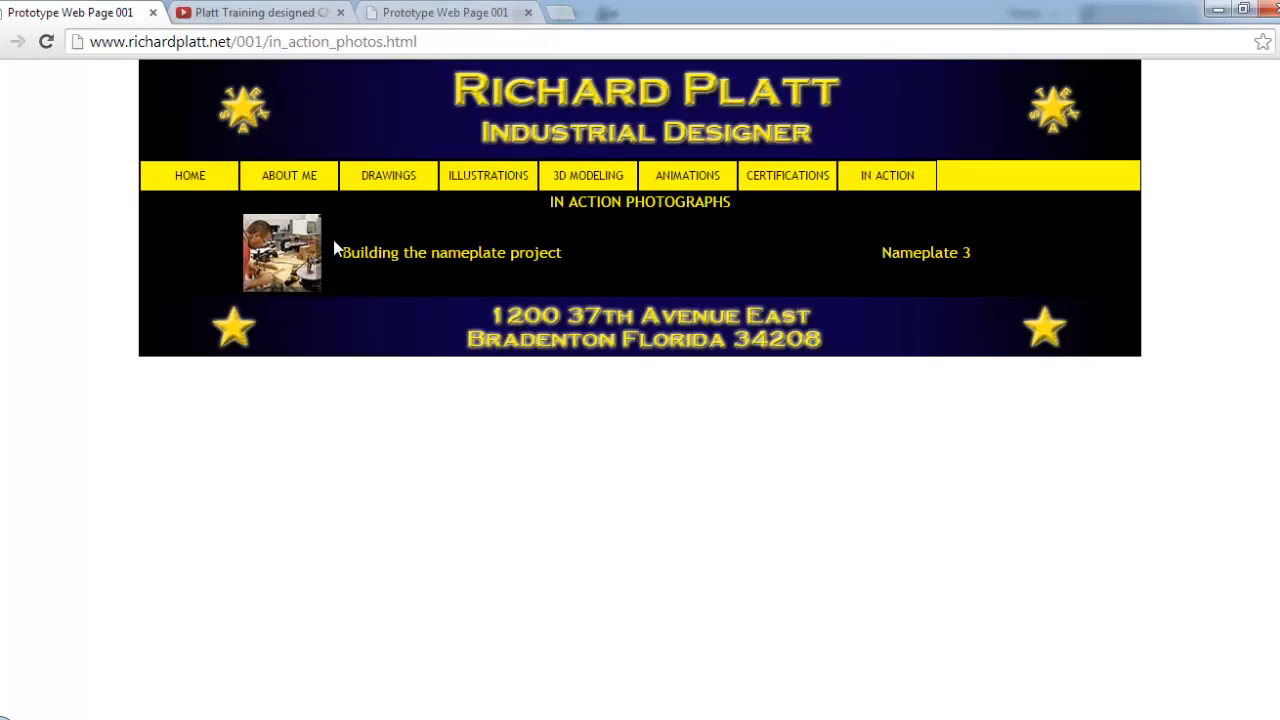
pyautogui.press('F5')
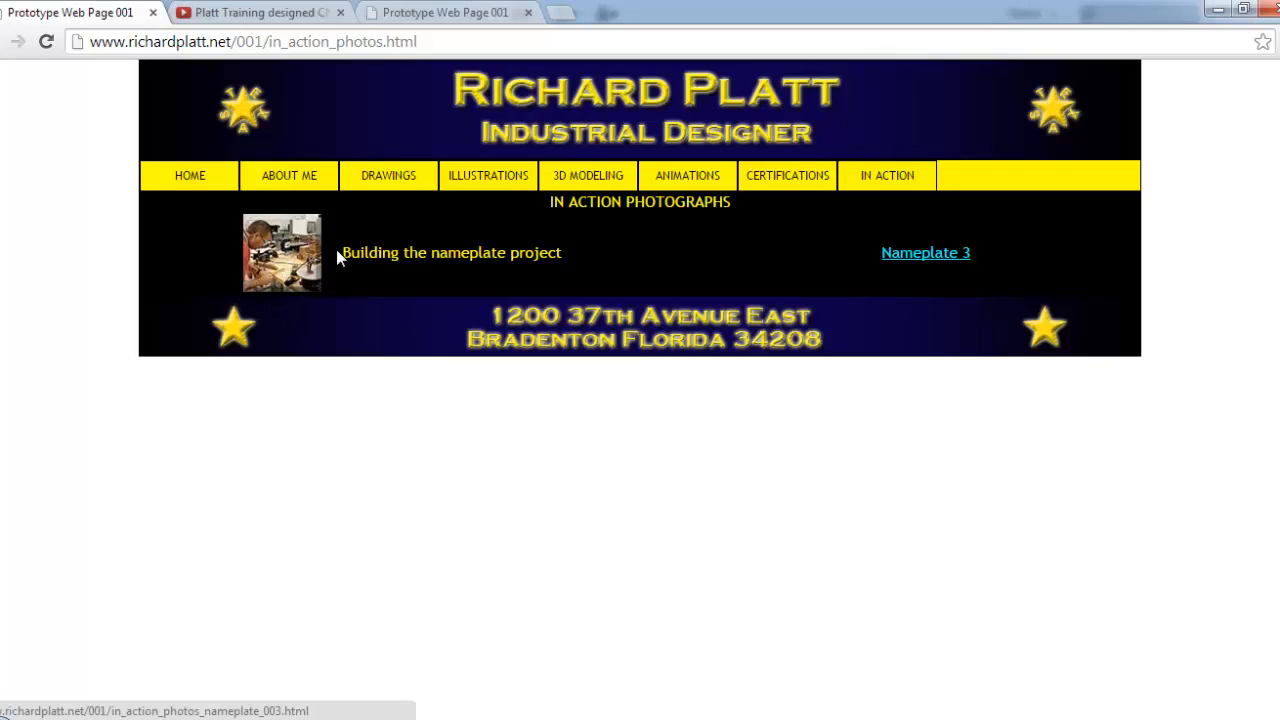
pyautogui.click(264, 254)
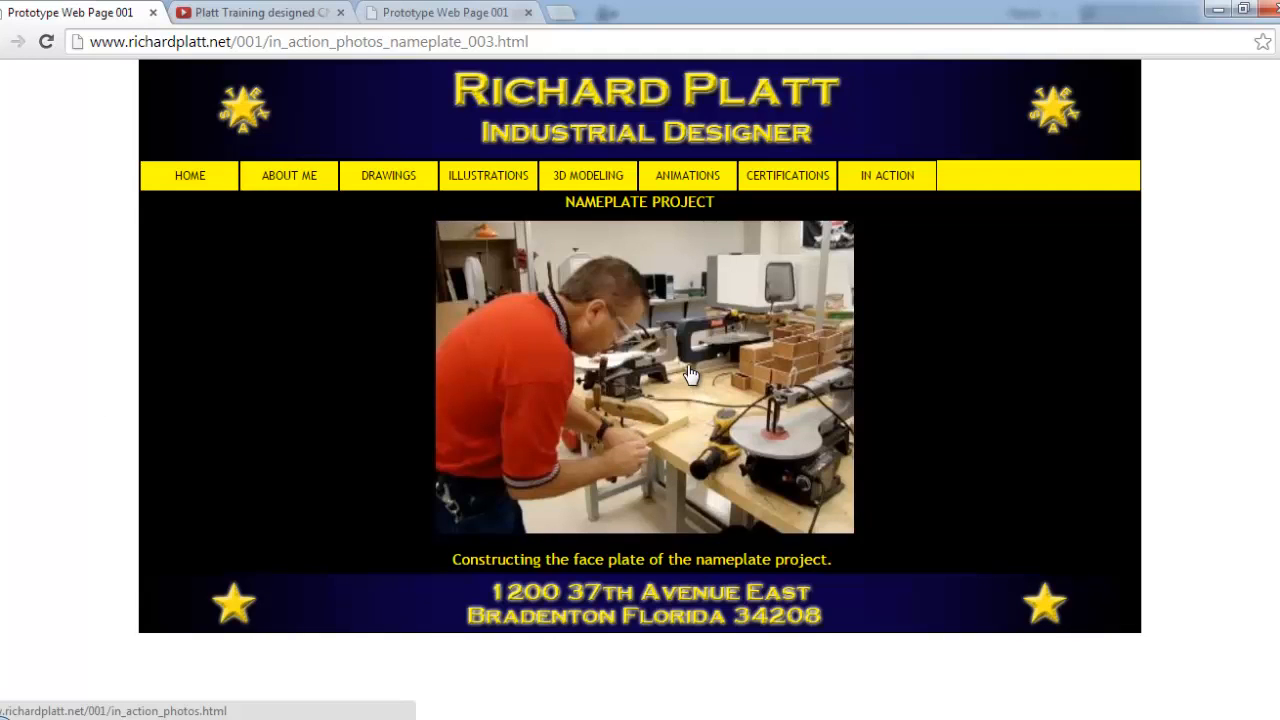
pyautogui.click(700, 412)
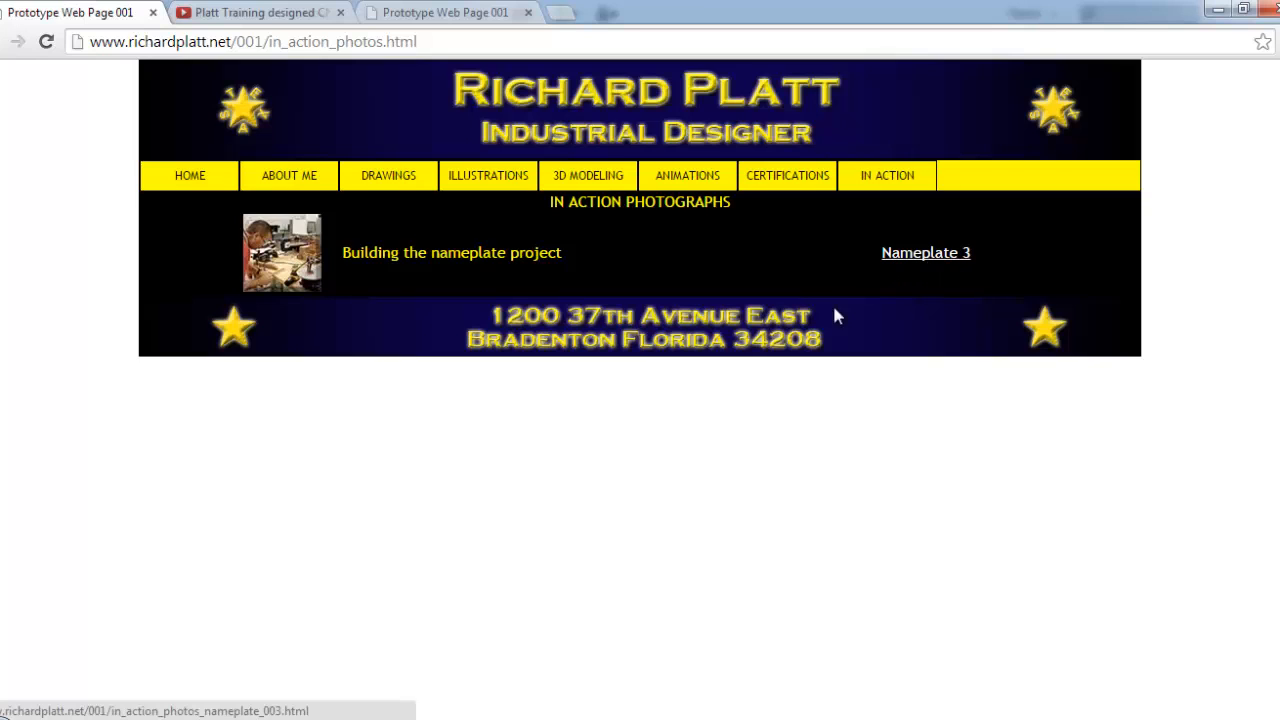
pyautogui.click(925, 256)
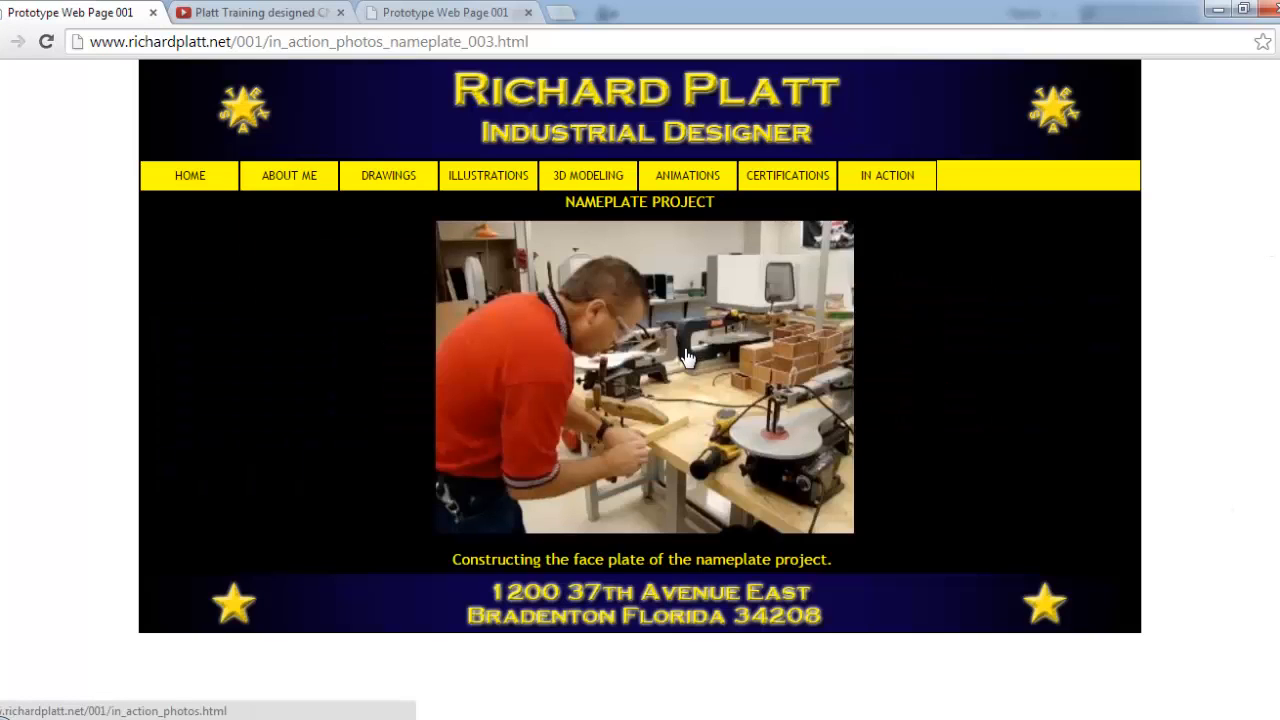
pyautogui.click(686, 358)
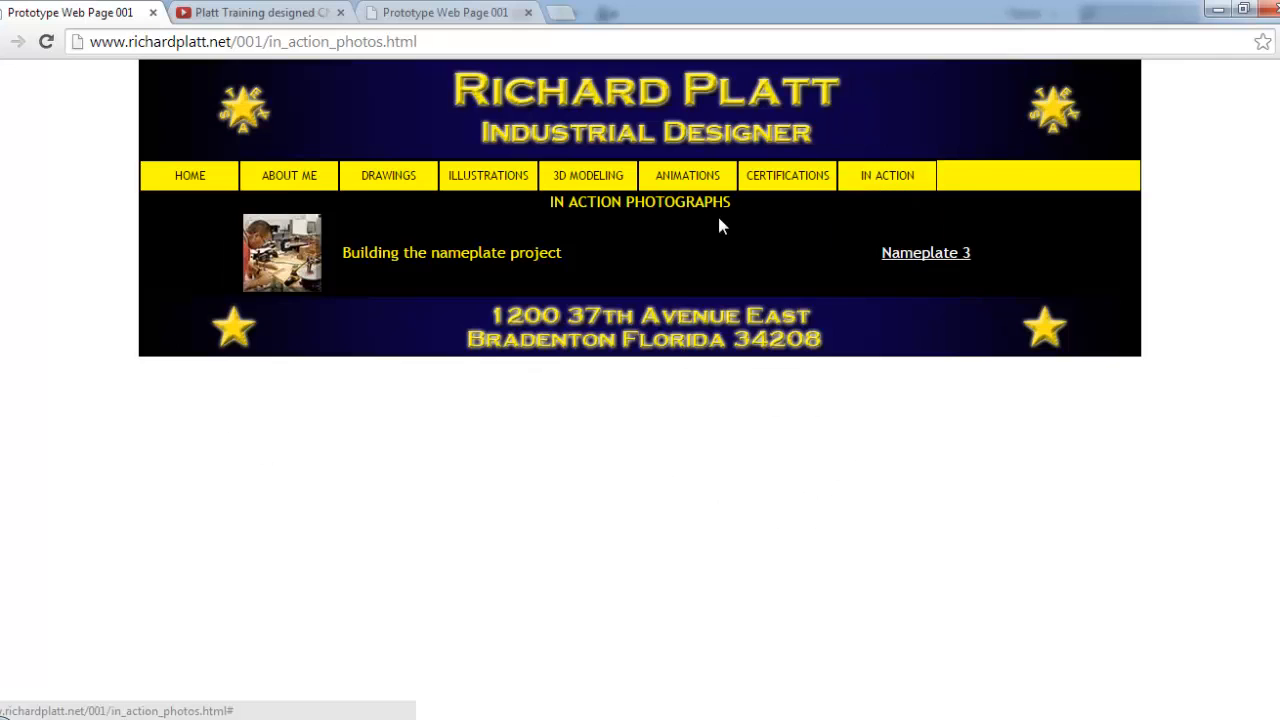
# - Test the website's In Action navigation by visiting its Photos and Videos pages and returning to the photographs listing
pyautogui.moveTo(863, 180)
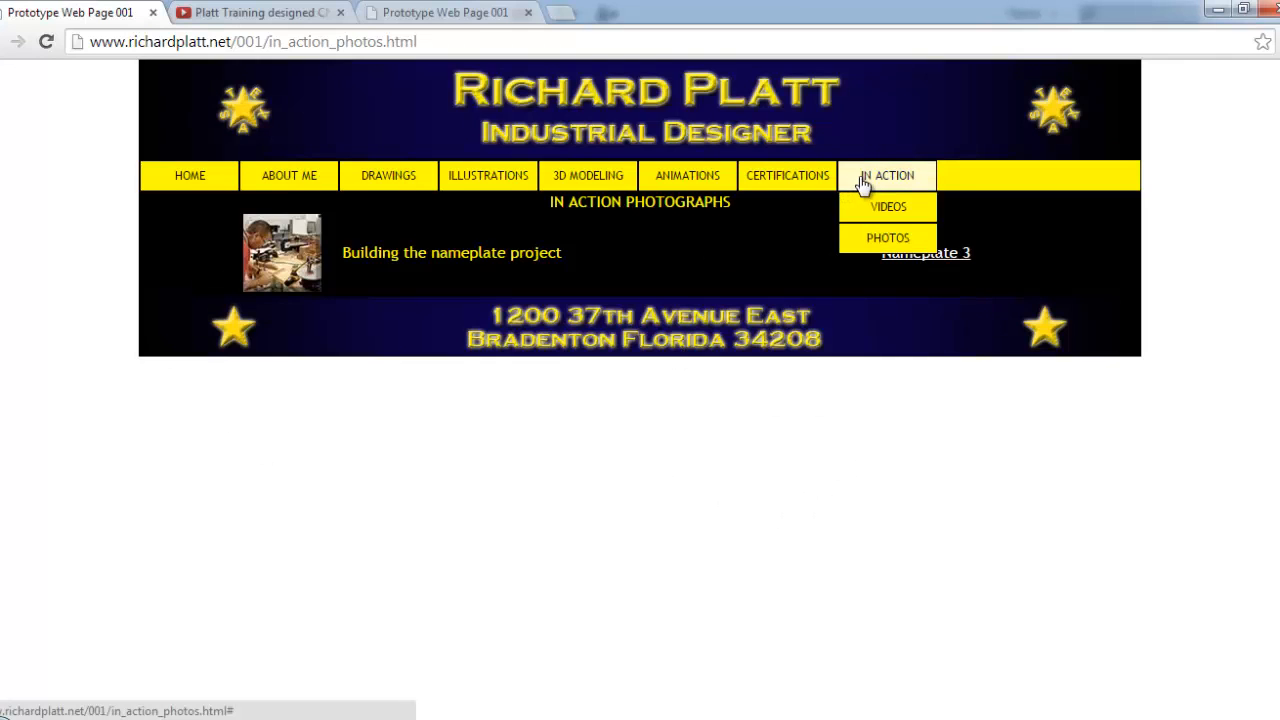
pyautogui.click(878, 245)
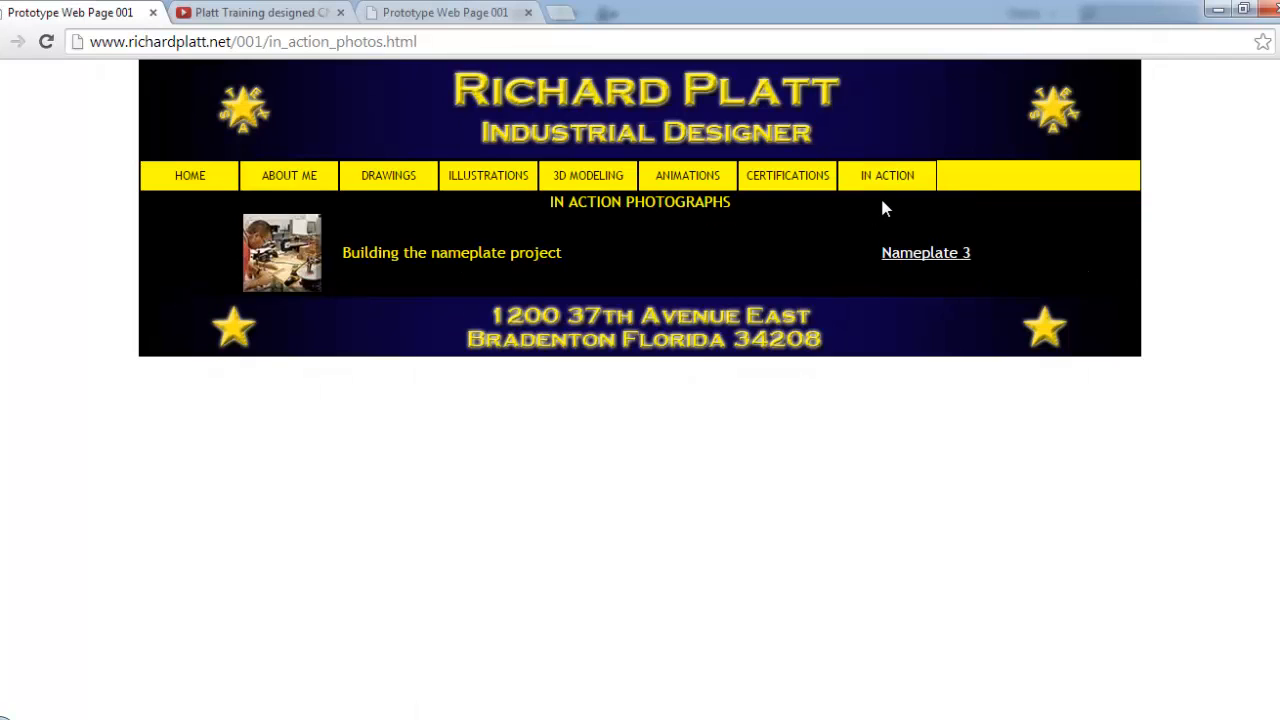
pyautogui.click(895, 204)
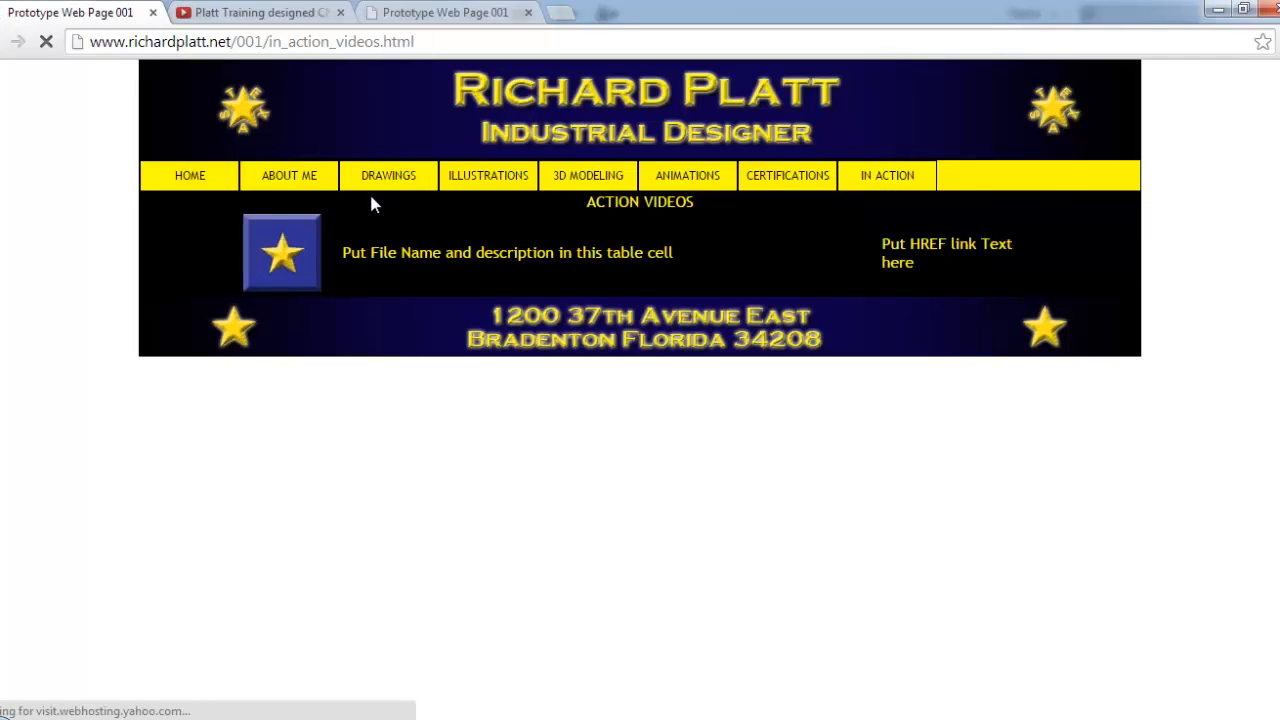
pyautogui.moveTo(894, 186)
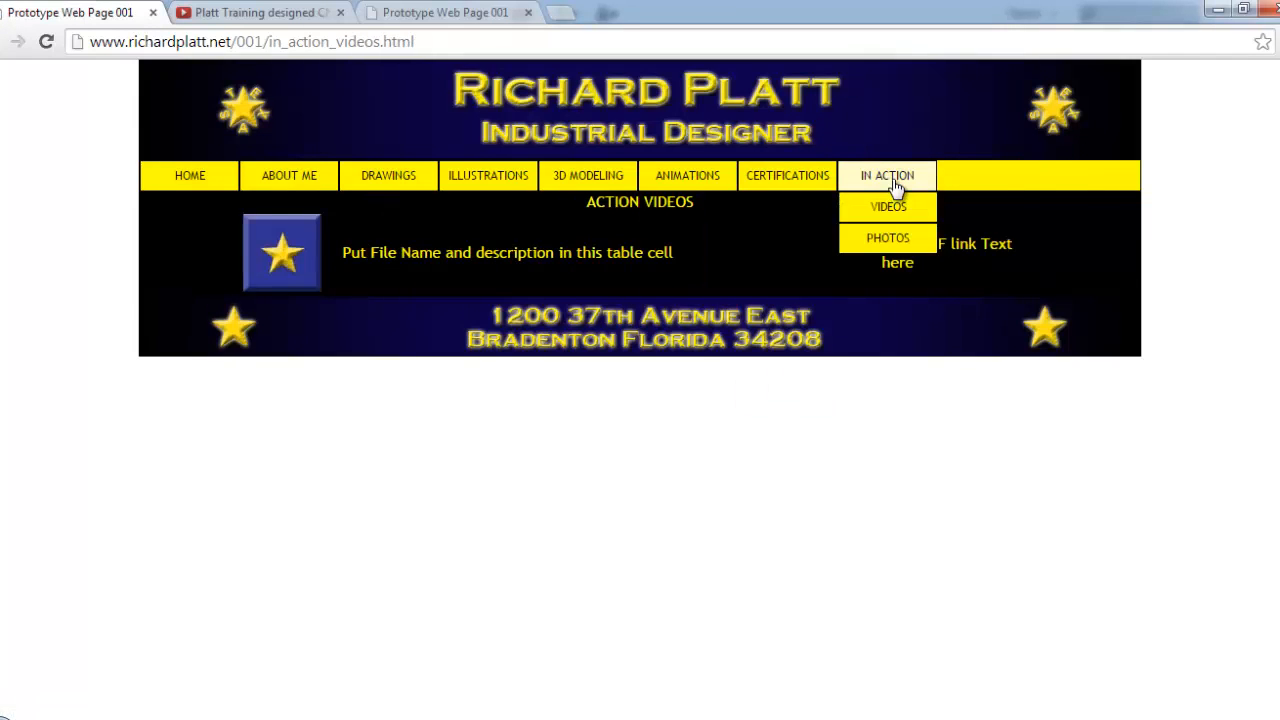
pyautogui.click(908, 238)
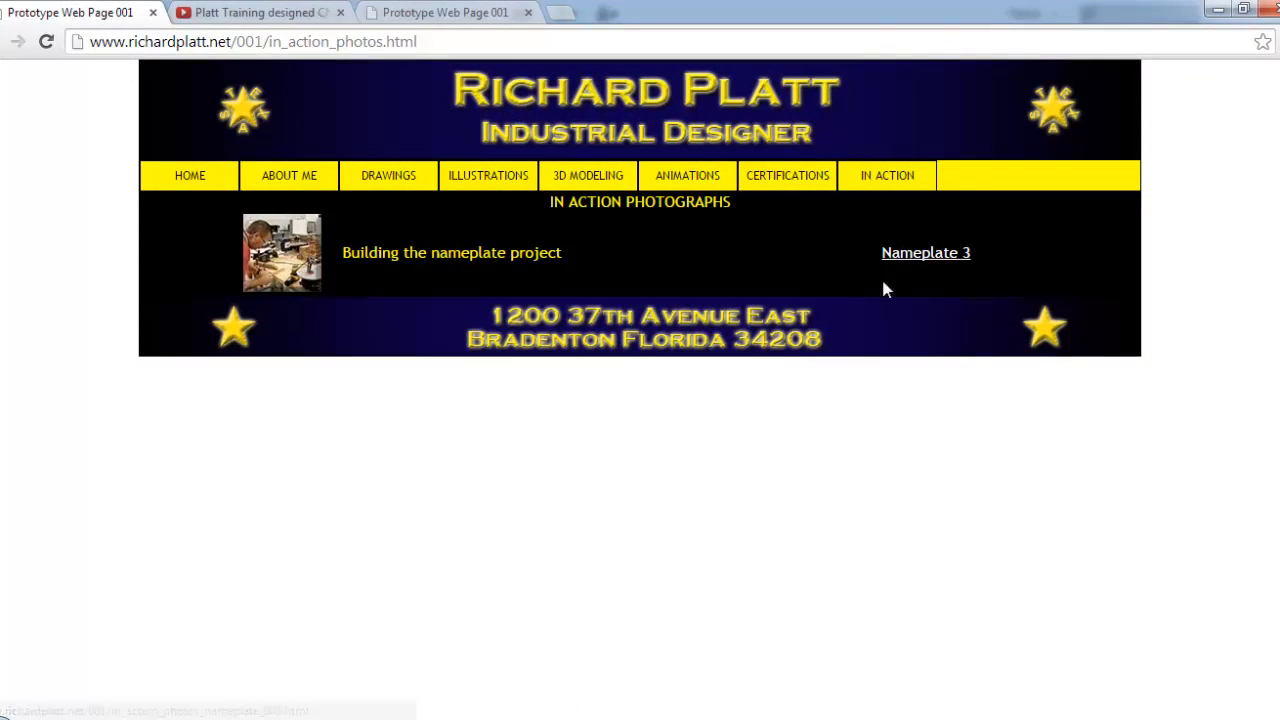
pyautogui.moveTo(287, 168)
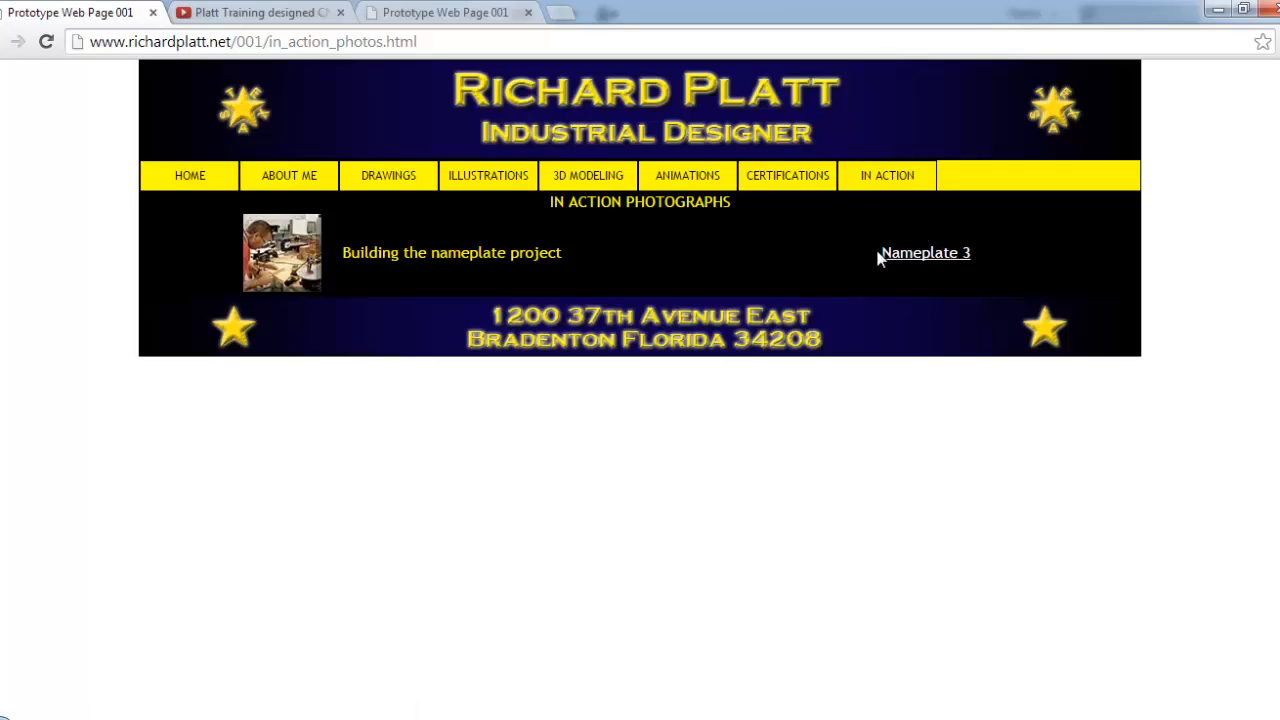
# - Switch back to Dreamweaver, place the cursor in the nameplate description cell and apply the Classic workspace layout
pyautogui.hotkey('alt', 'Tab')
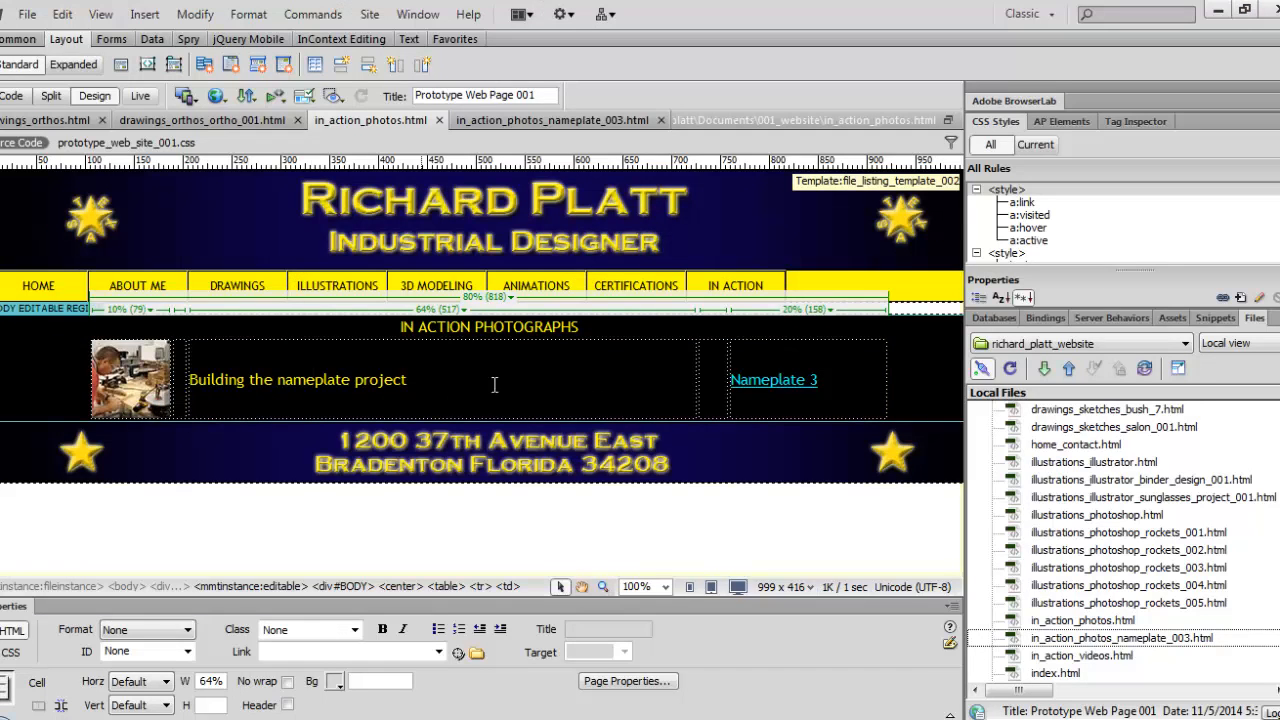
pyautogui.click(815, 377)
pyautogui.click(443, 378)
pyautogui.click(417, 14)
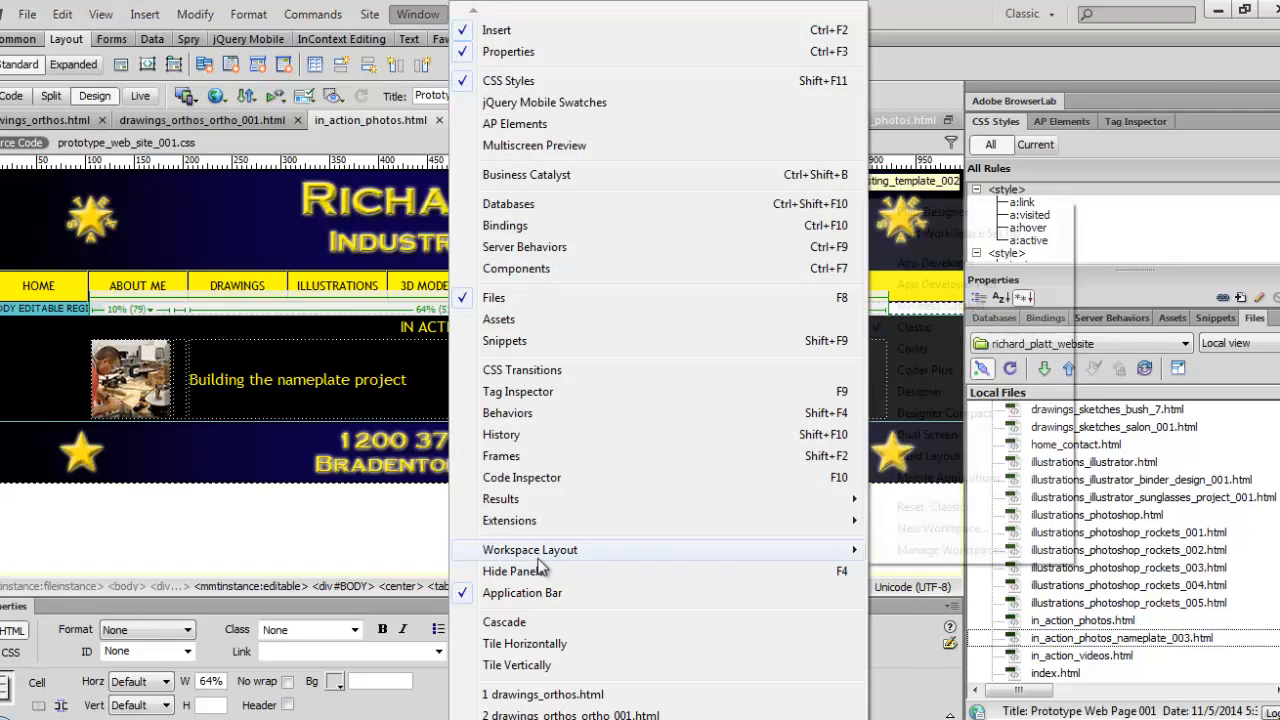
pyautogui.moveTo(540, 551)
pyautogui.click(912, 327)
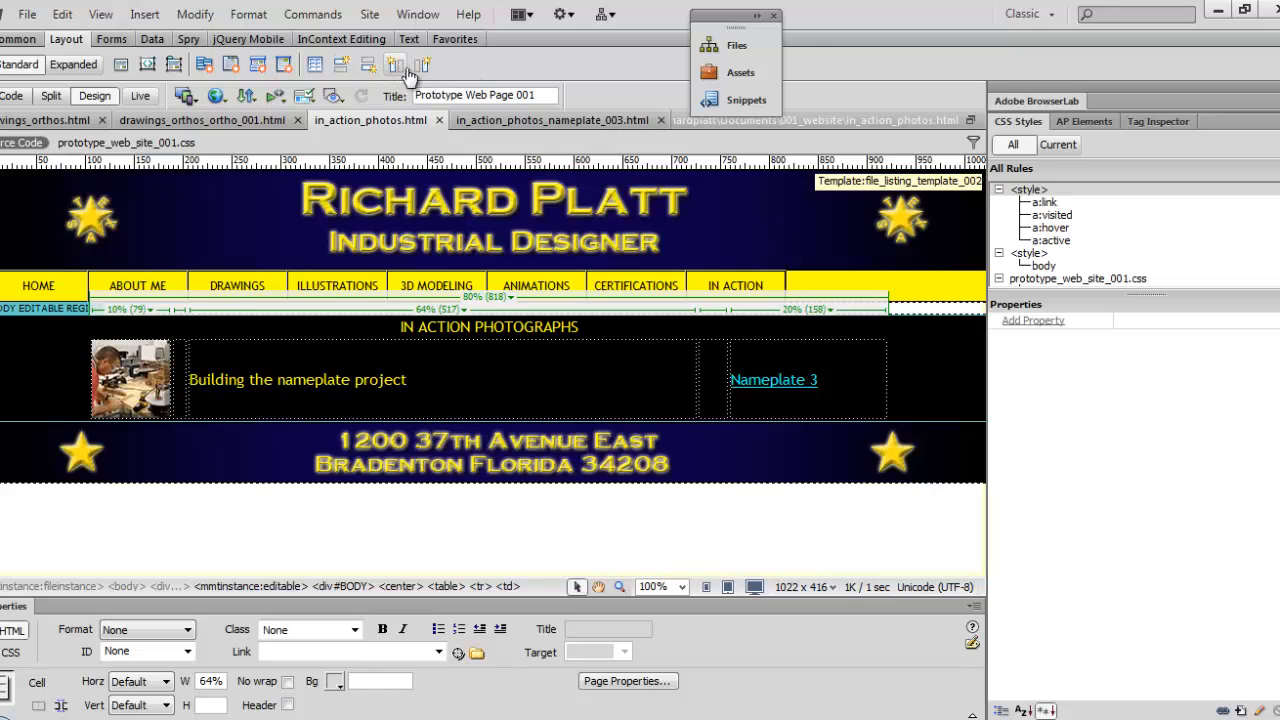
# - Insert a table row above the nameplate row and choose icon_pictures_power_mitre_box.jpg as the picture for its first cell
pyautogui.click(344, 72)
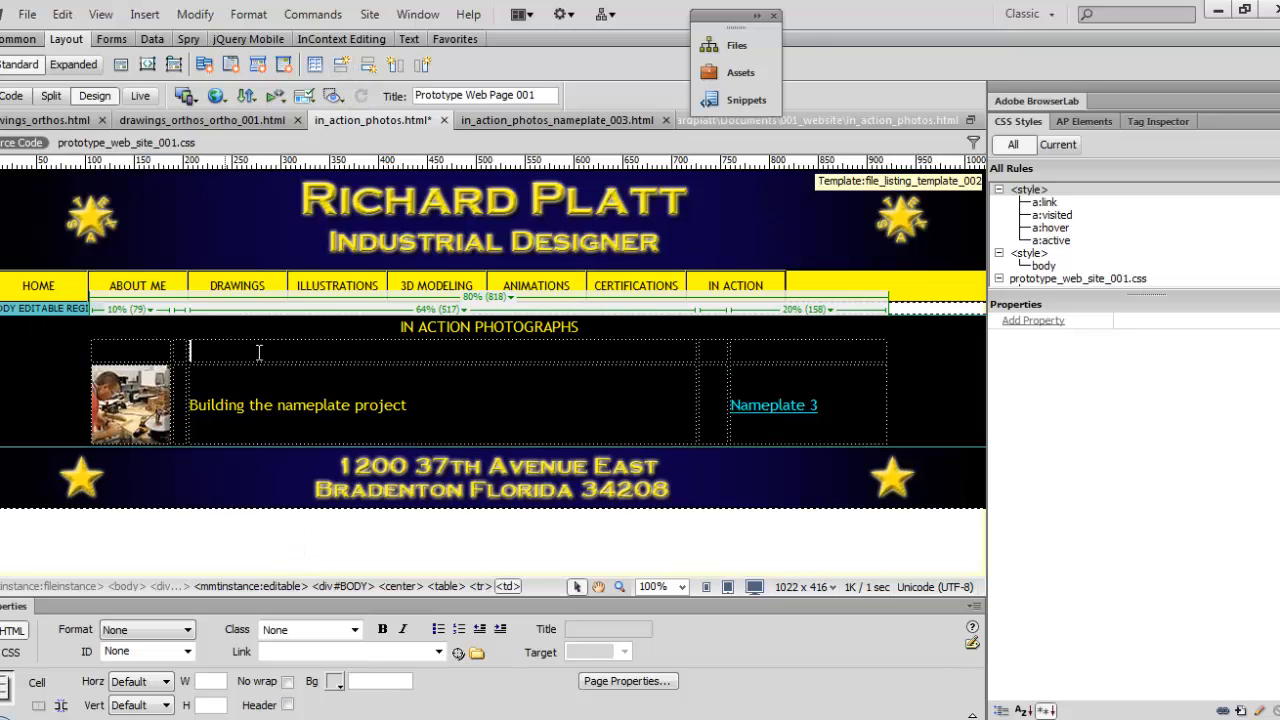
pyautogui.click(157, 355)
pyautogui.click(145, 14)
pyautogui.click(172, 63)
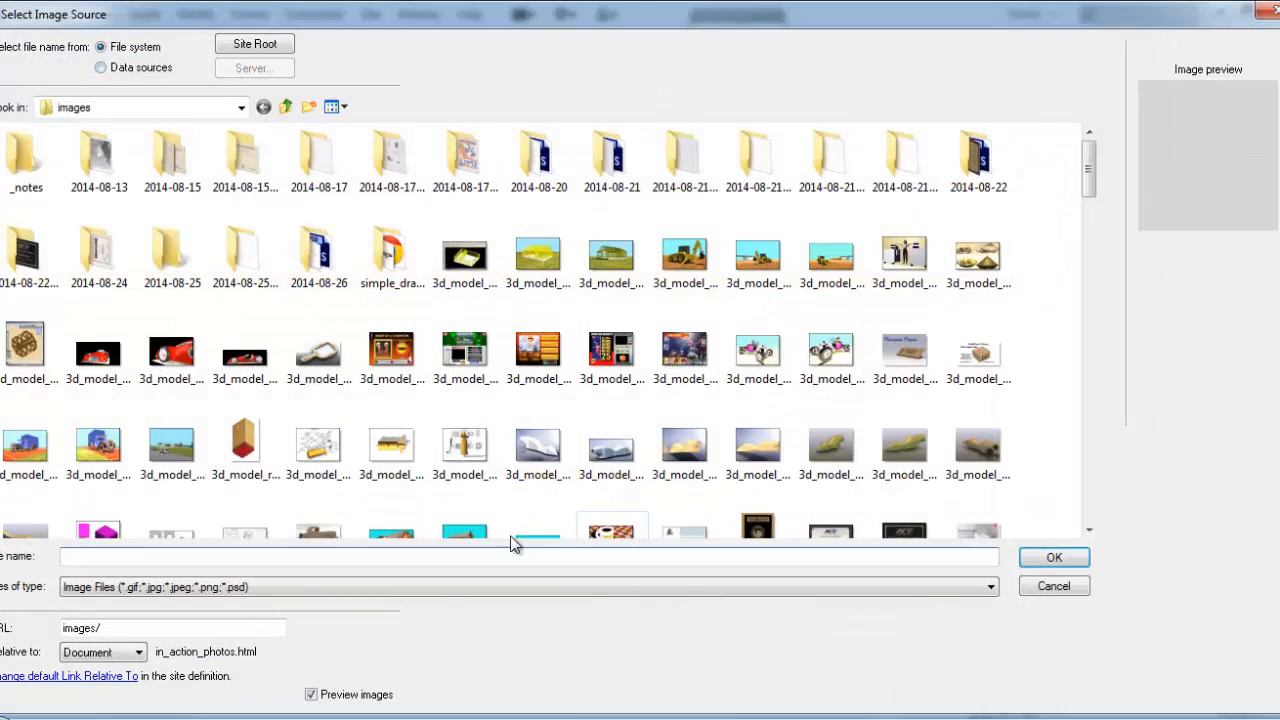
pyautogui.moveTo(1089, 167); pyautogui.dragTo(1090, 346)
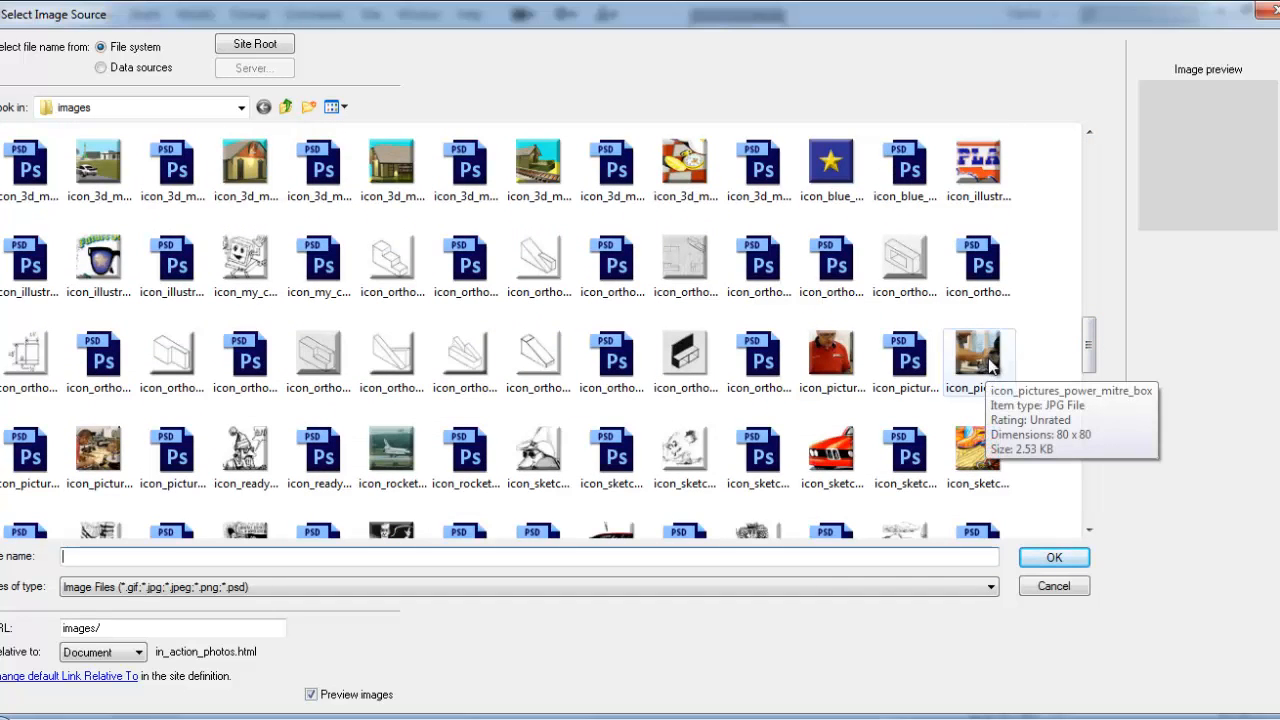
pyautogui.click(990, 367)
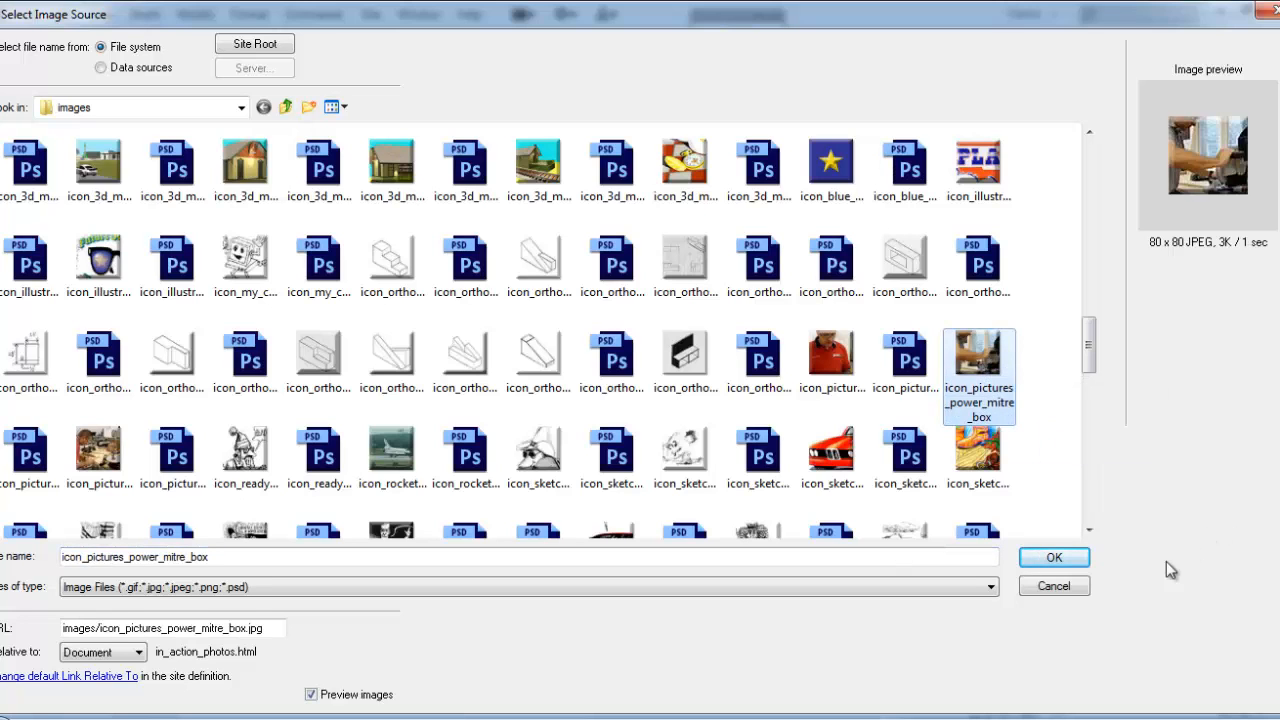
pyautogui.click(1065, 560)
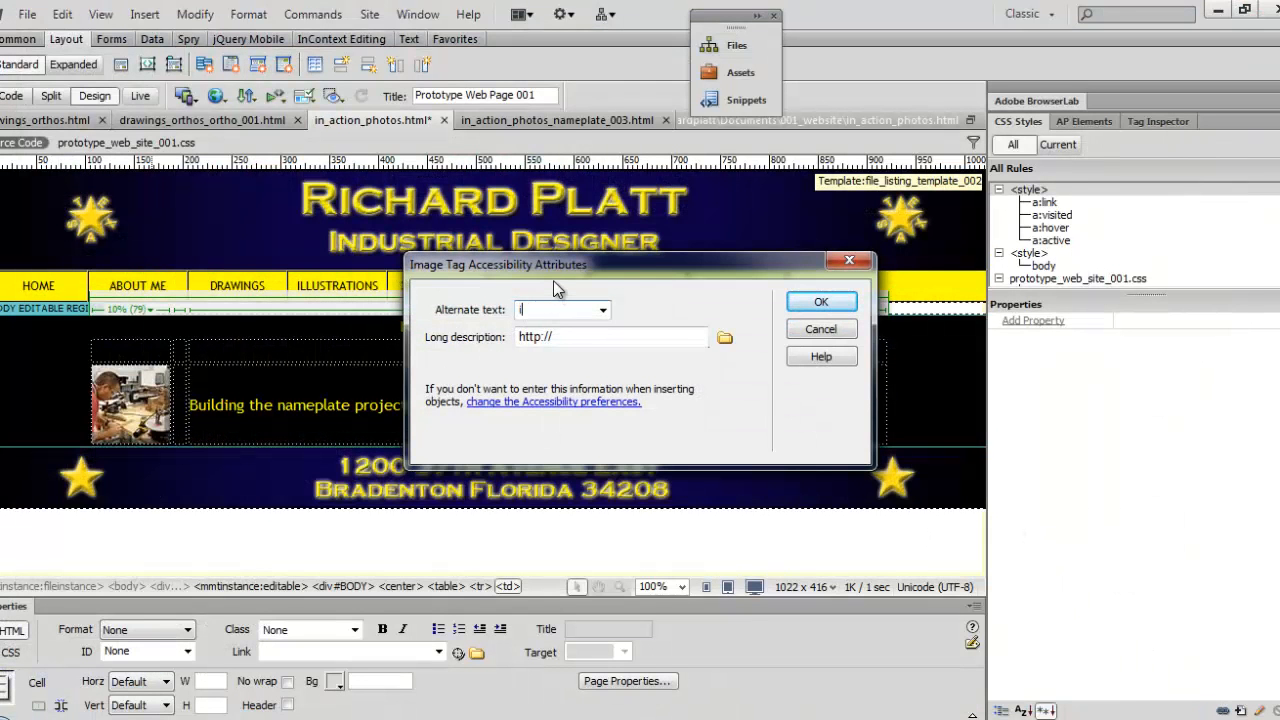
# - Give the mitre box picture alternate text beginning "Icon using radial" and preview the listing page in Live view
pyautogui.write('Icon')
pyautogui.write(' usin')
pyautogui.write('g radial arr')
pyautogui.press('Return')
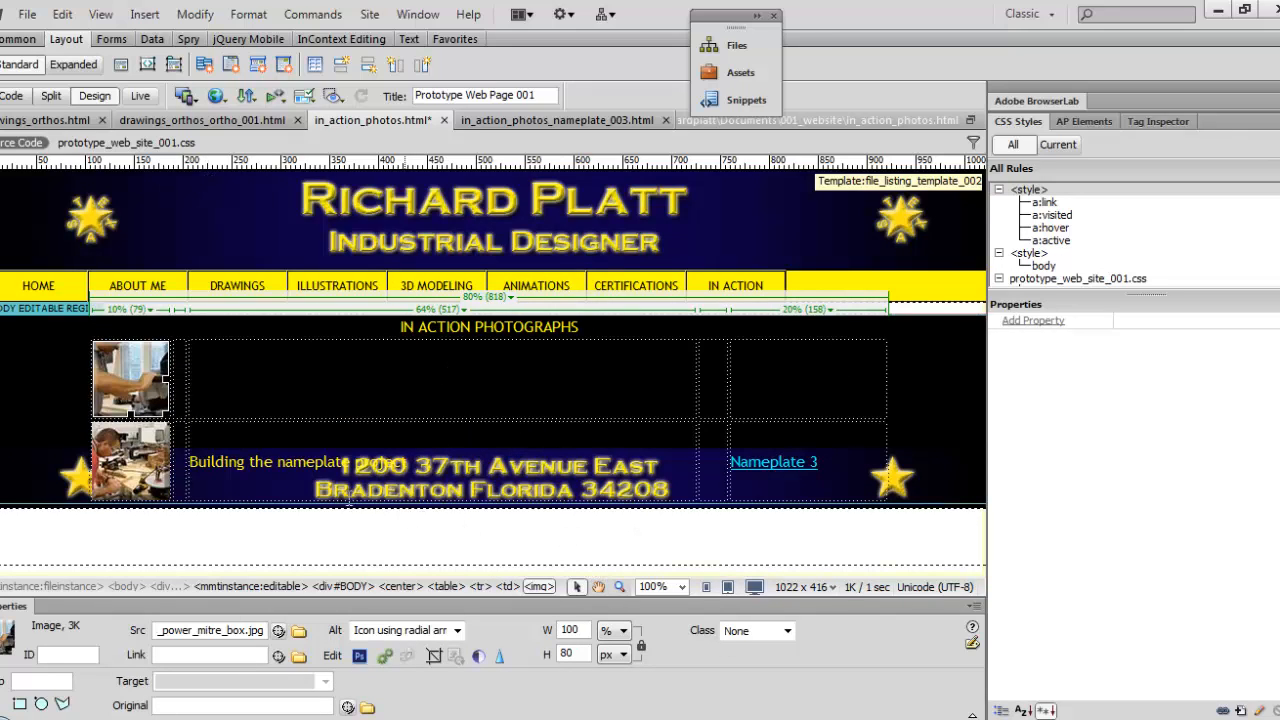
pyautogui.click(140, 95)
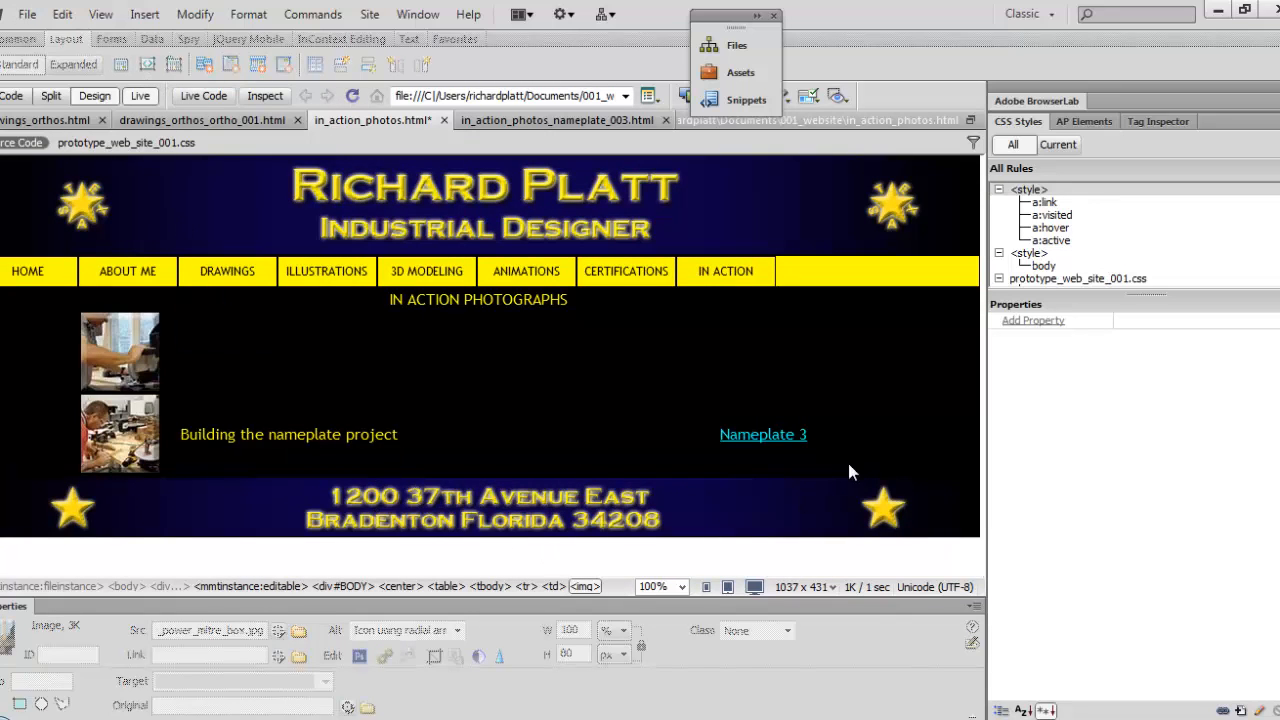
# - Return to Design view and copy the description "Building the nameplate project" into the mitre box row's description cell
pyautogui.click(140, 95)
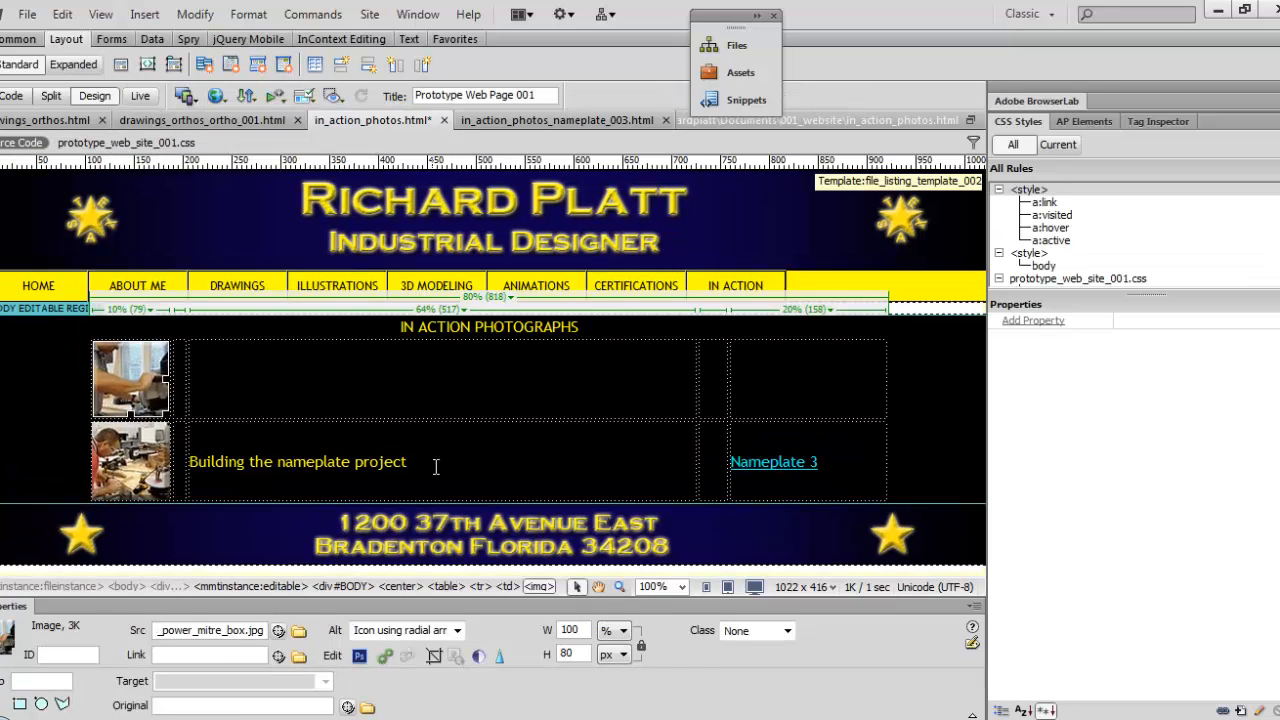
pyautogui.moveTo(436, 467); pyautogui.dragTo(190, 461)
pyautogui.hotkey('ctrl', 'c')
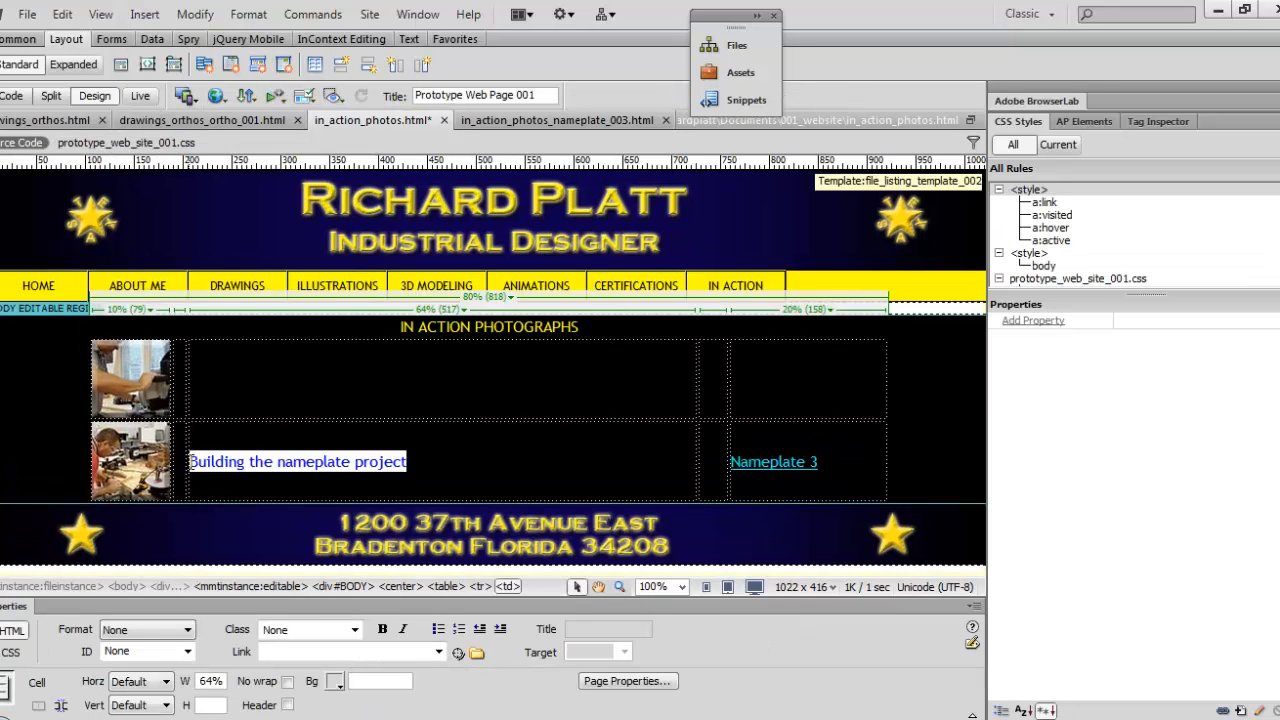
pyautogui.click(262, 386)
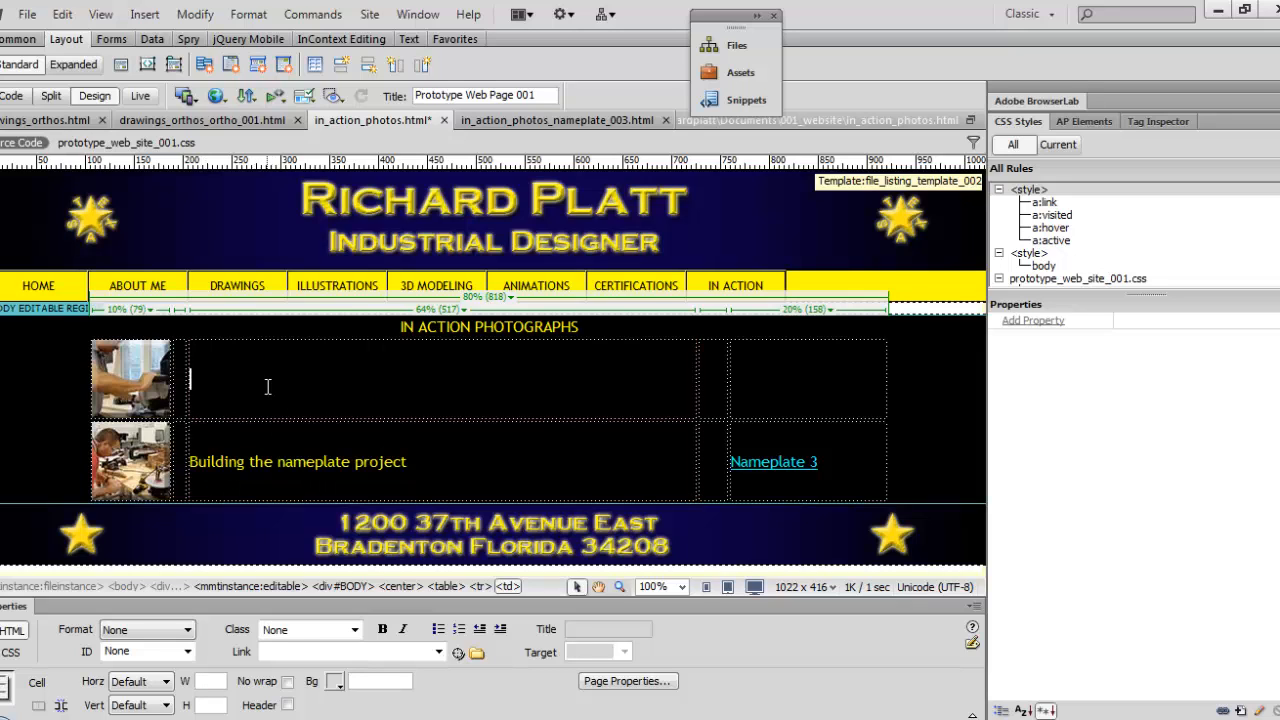
pyautogui.hotkey('ctrl', 'v')
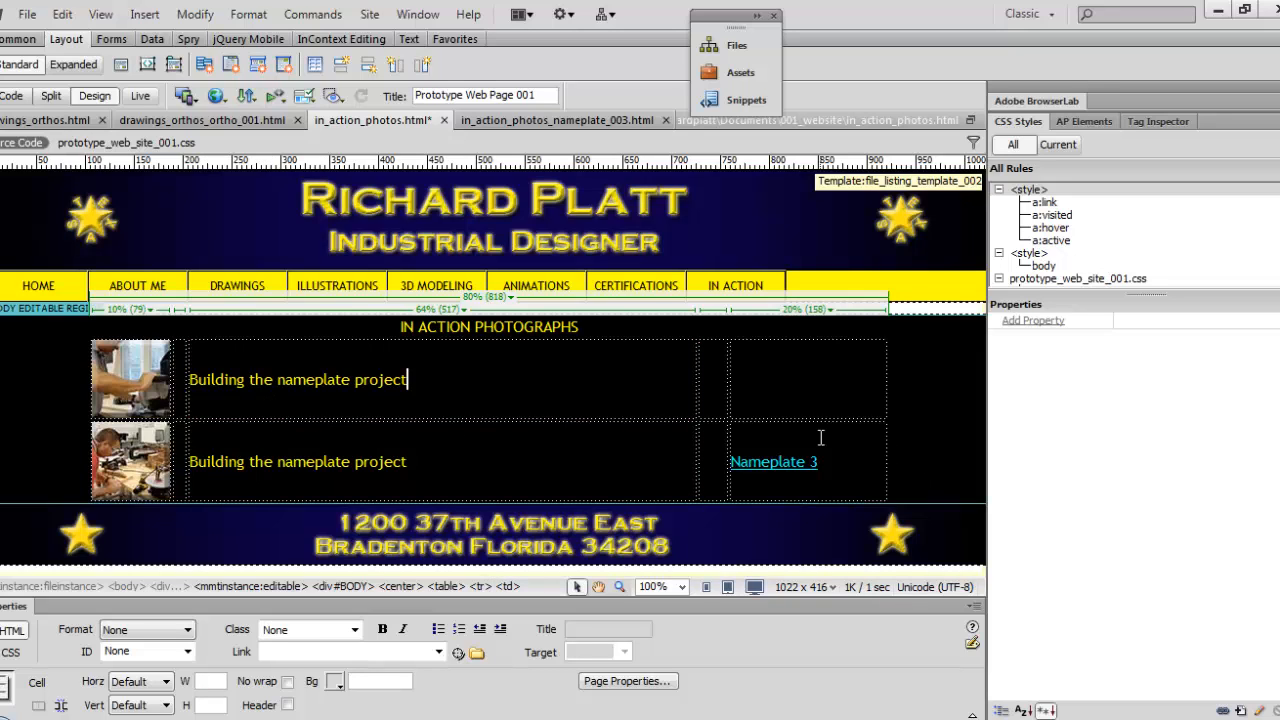
# - Copy the Nameplate 3 link into the mitre box row's last cell and change its text to "Nameplate 2"
pyautogui.click(790, 397)
pyautogui.moveTo(822, 462); pyautogui.dragTo(735, 462)
pyautogui.hotkey('ctrl', 'c')
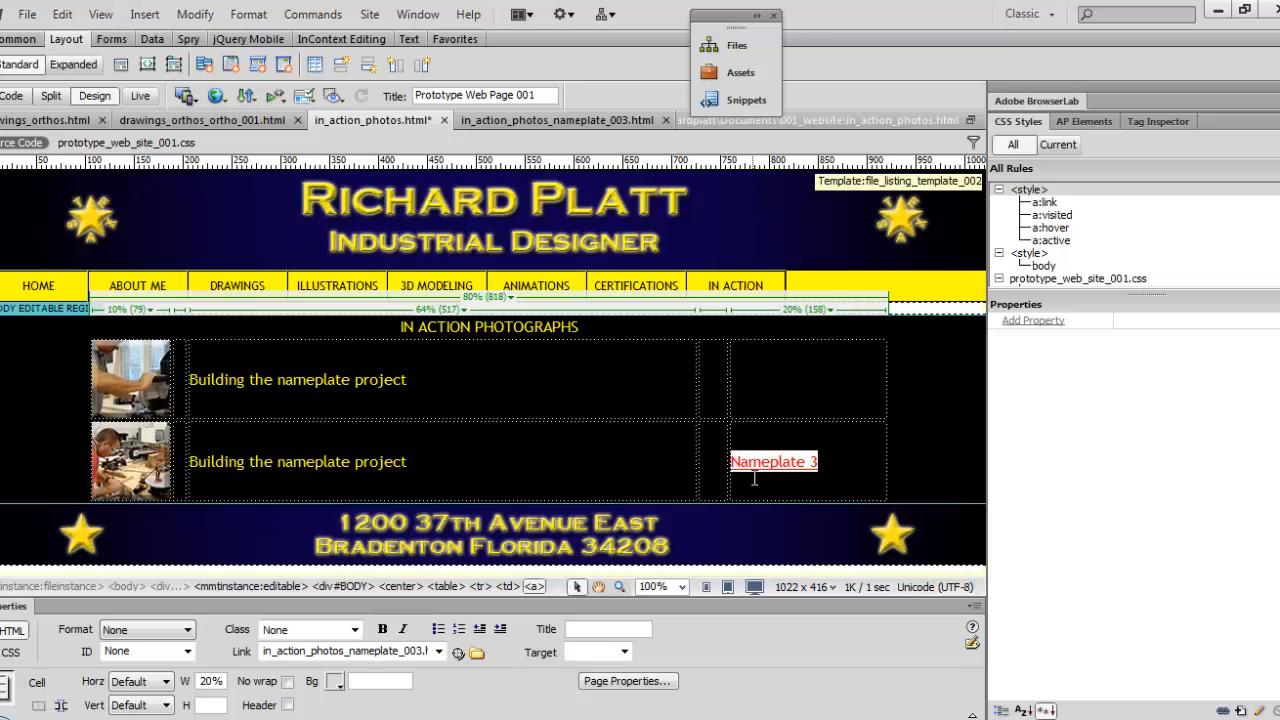
pyautogui.click(788, 378)
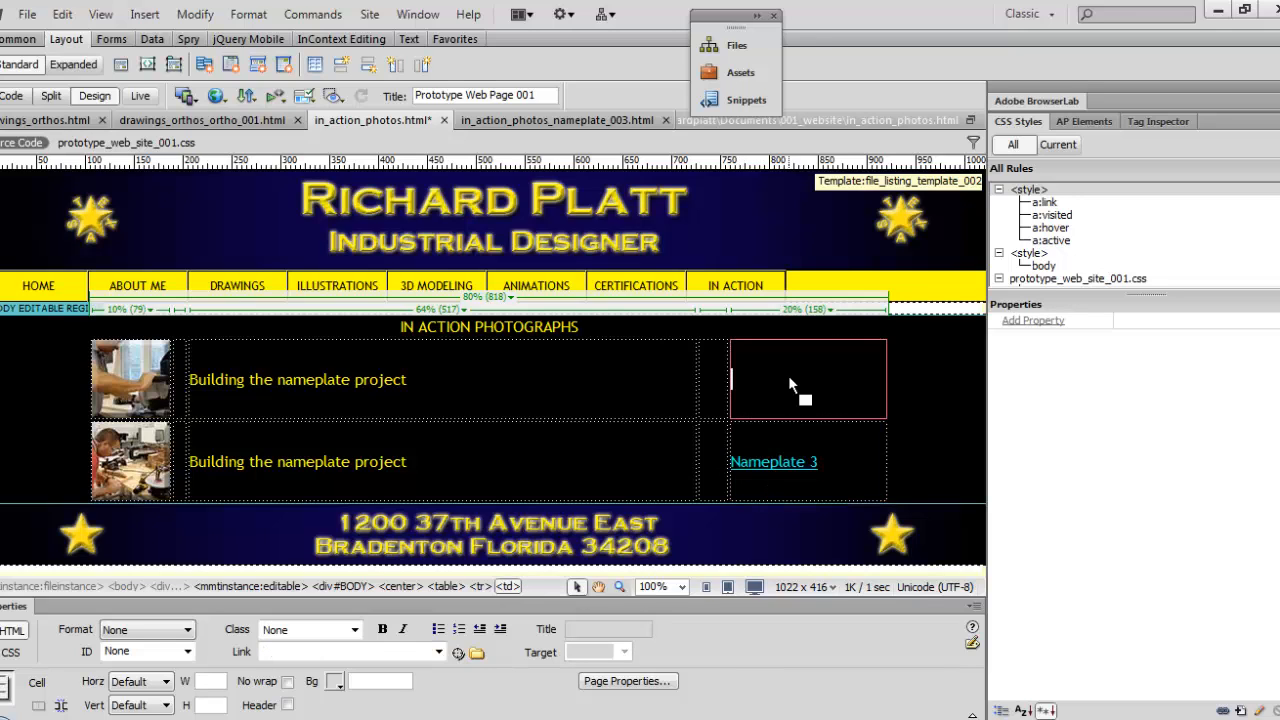
pyautogui.hotkey('ctrl', 'v')
pyautogui.moveTo(809, 380); pyautogui.dragTo(820, 380)
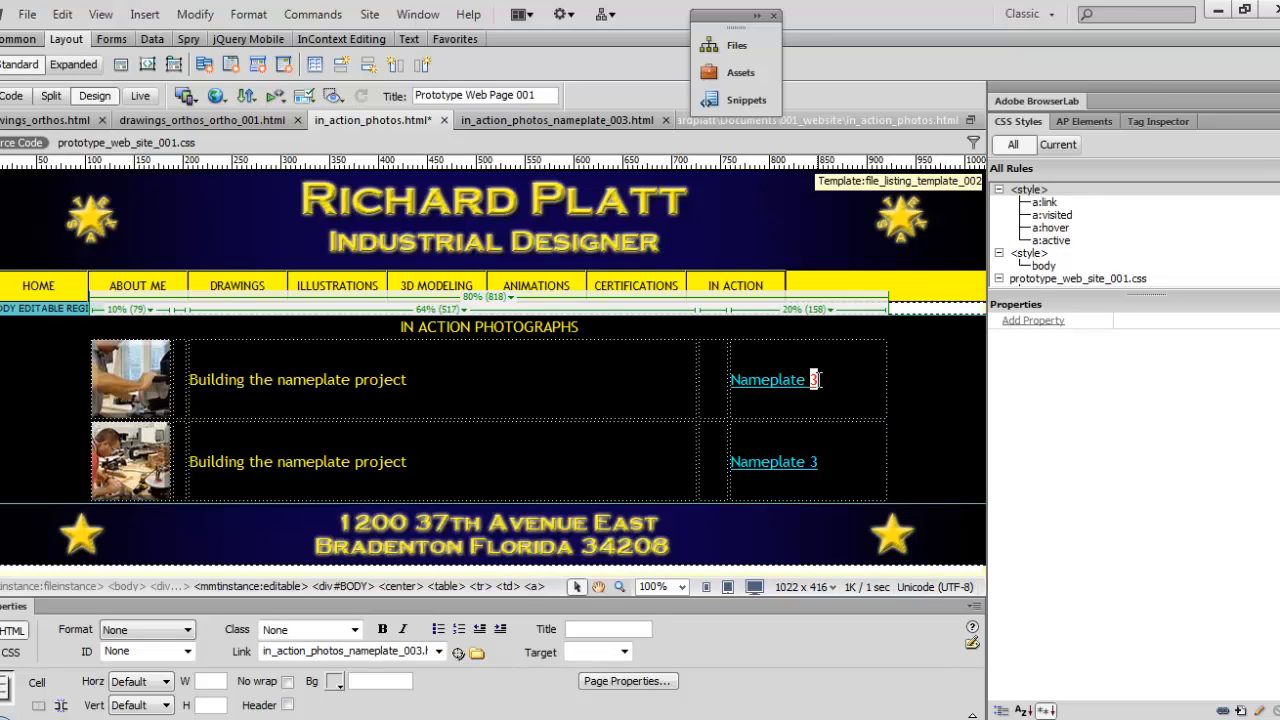
pyautogui.write('2')
pyautogui.click(845, 421)
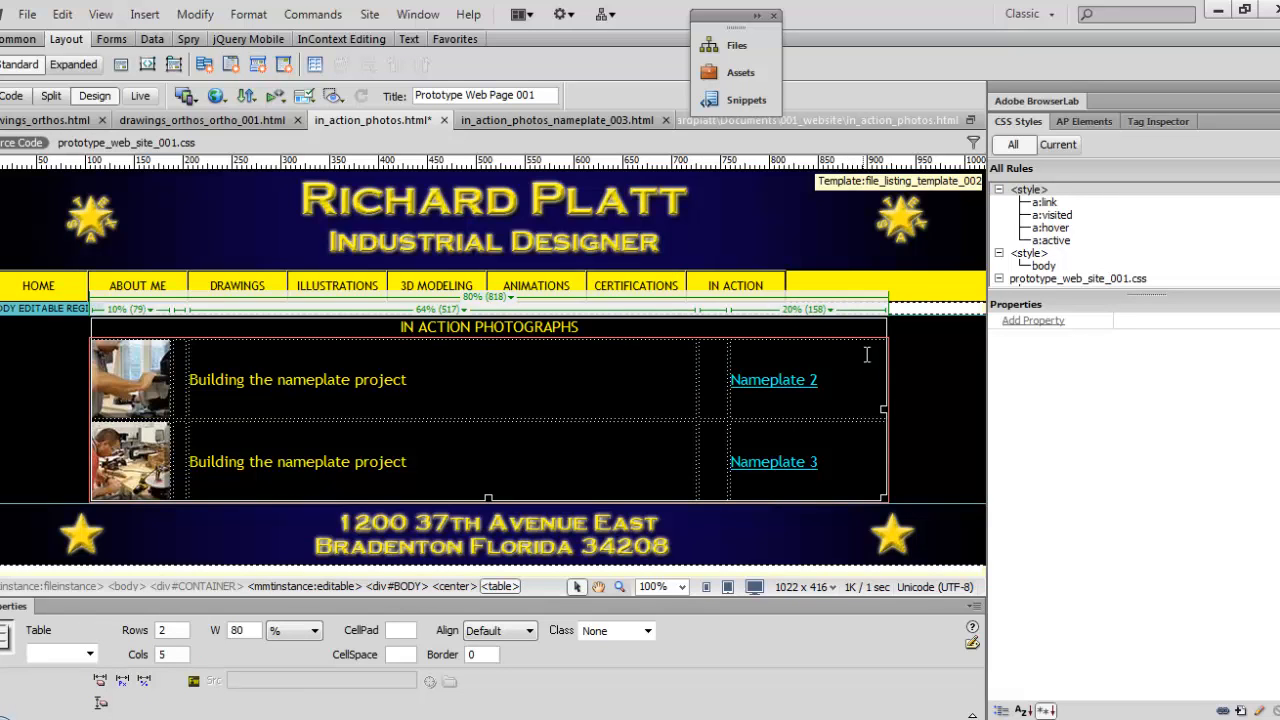
# - Expand the site file listing, place it clear of the page table, and select the Nameplate 2 link text
pyautogui.click(730, 45)
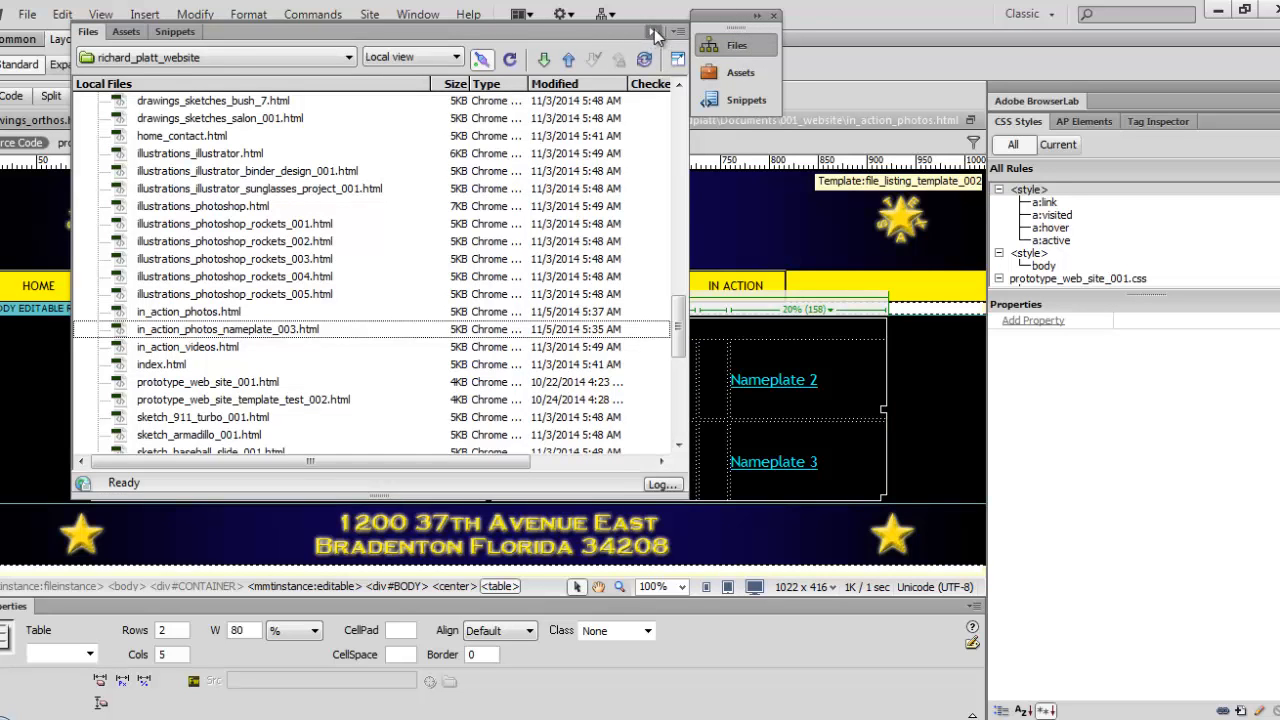
pyautogui.click(654, 31)
pyautogui.moveTo(737, 20); pyautogui.dragTo(742, 55)
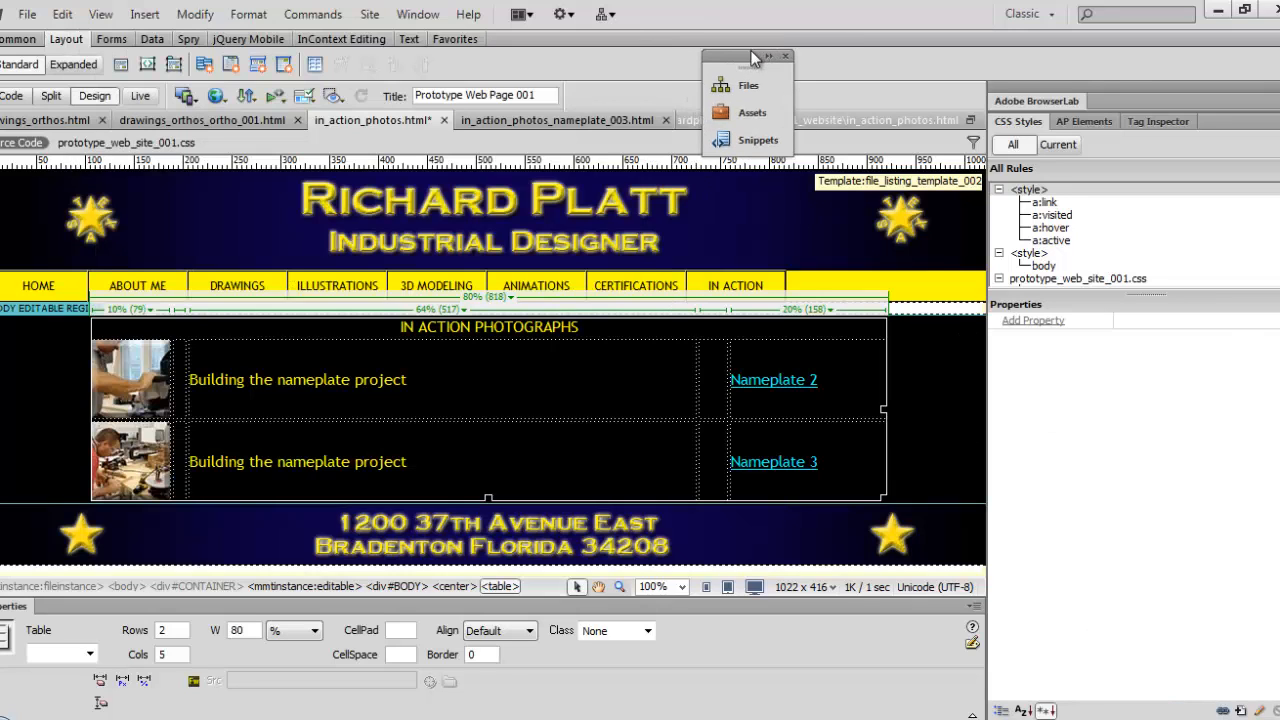
pyautogui.click(762, 51)
pyautogui.moveTo(802, 58); pyautogui.dragTo(761, 37)
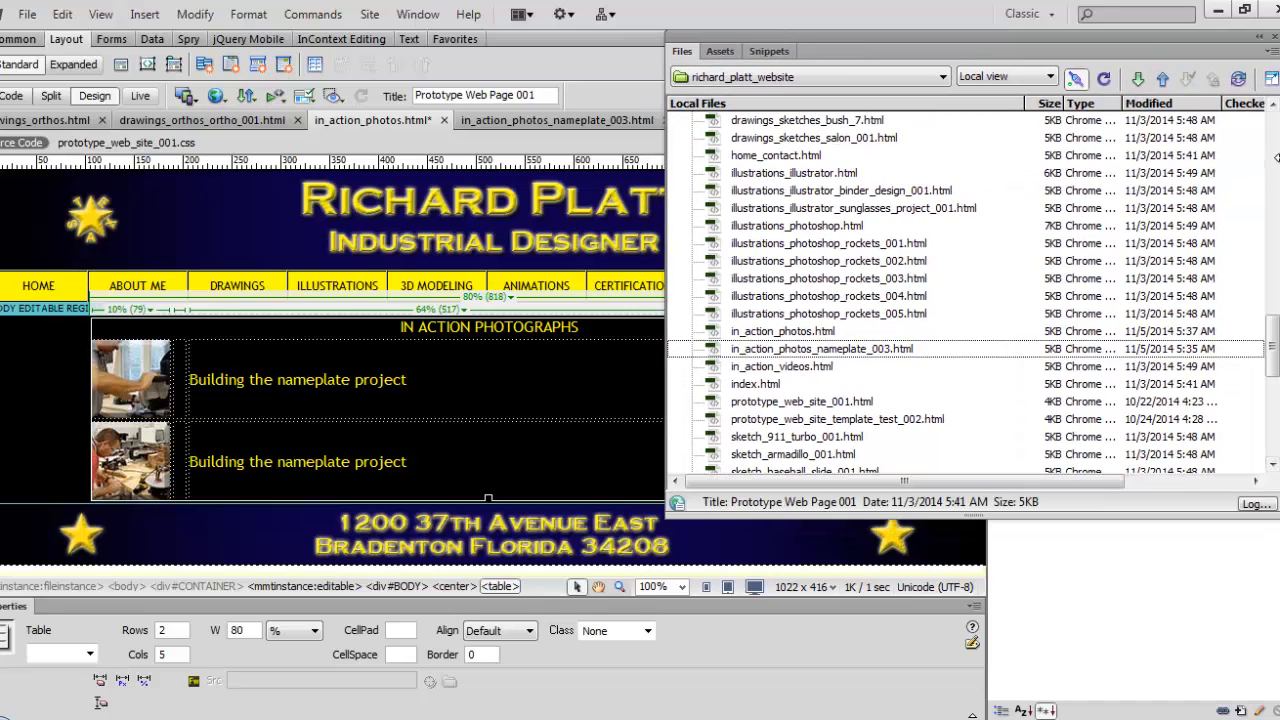
pyautogui.moveTo(1277, 158); pyautogui.dragTo(1043, 155)
pyautogui.moveTo(834, 36); pyautogui.dragTo(1136, 153)
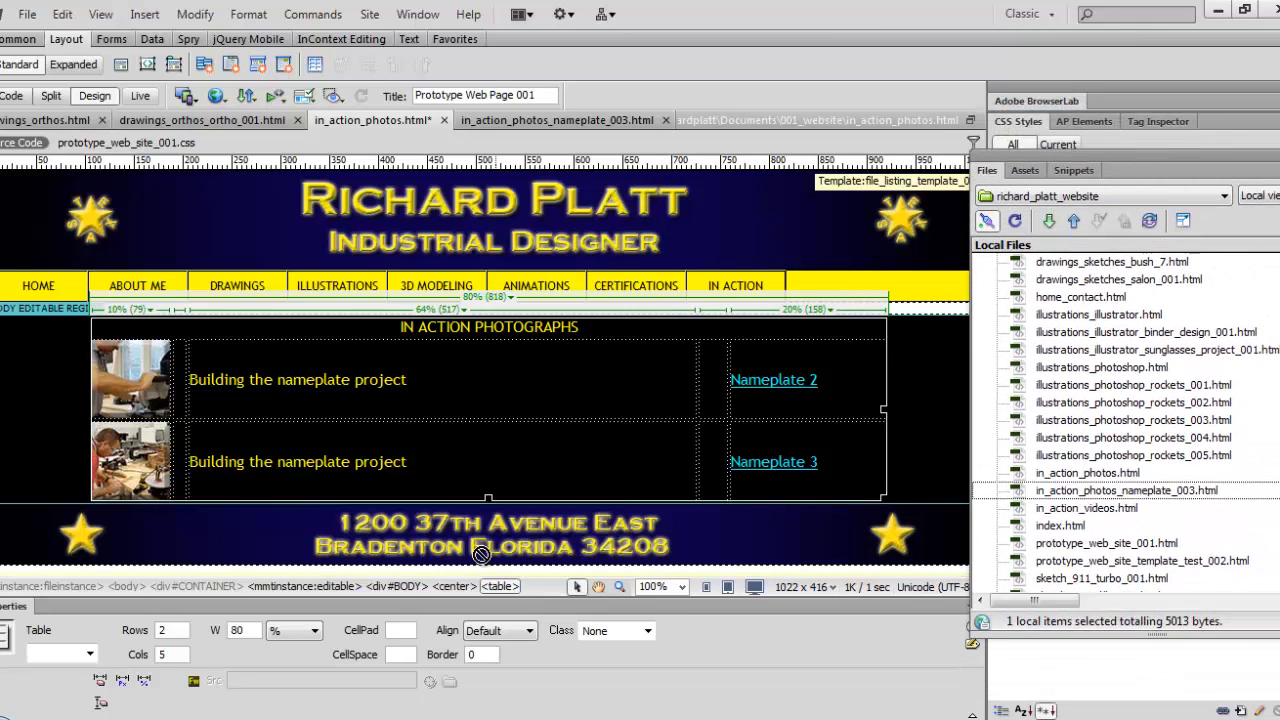
pyautogui.moveTo(820, 380); pyautogui.dragTo(729, 380)
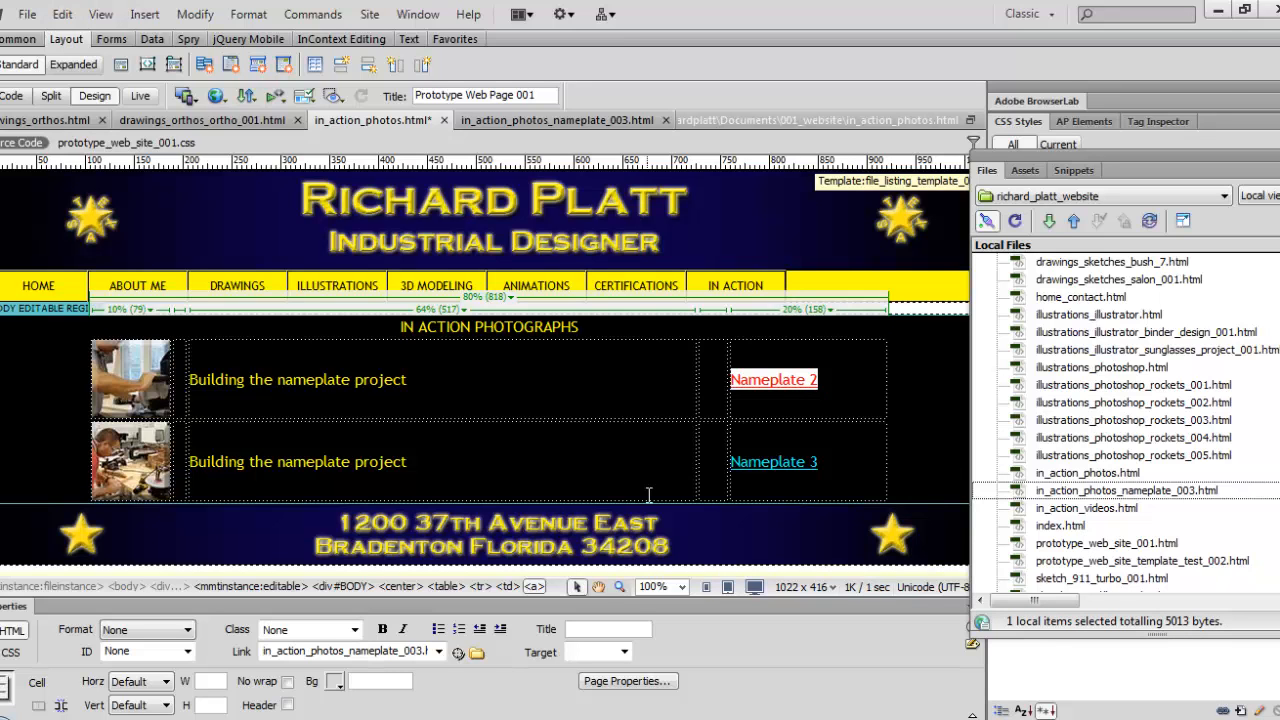
# - Create a page from dw_image_description_template_001 of richard_platt_website and replace its heading placeholder with "NAME PLATE PROJECT"
pyautogui.hotkey('ctrl', 'n')
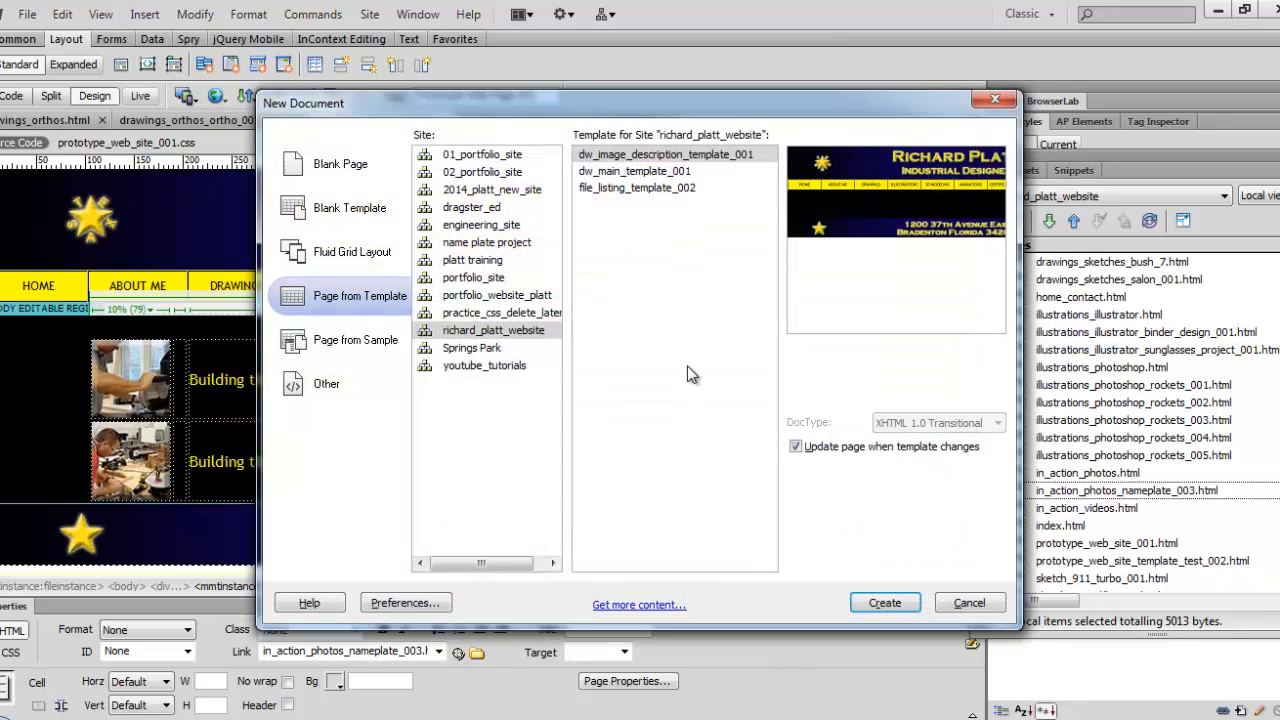
pyautogui.click(610, 158)
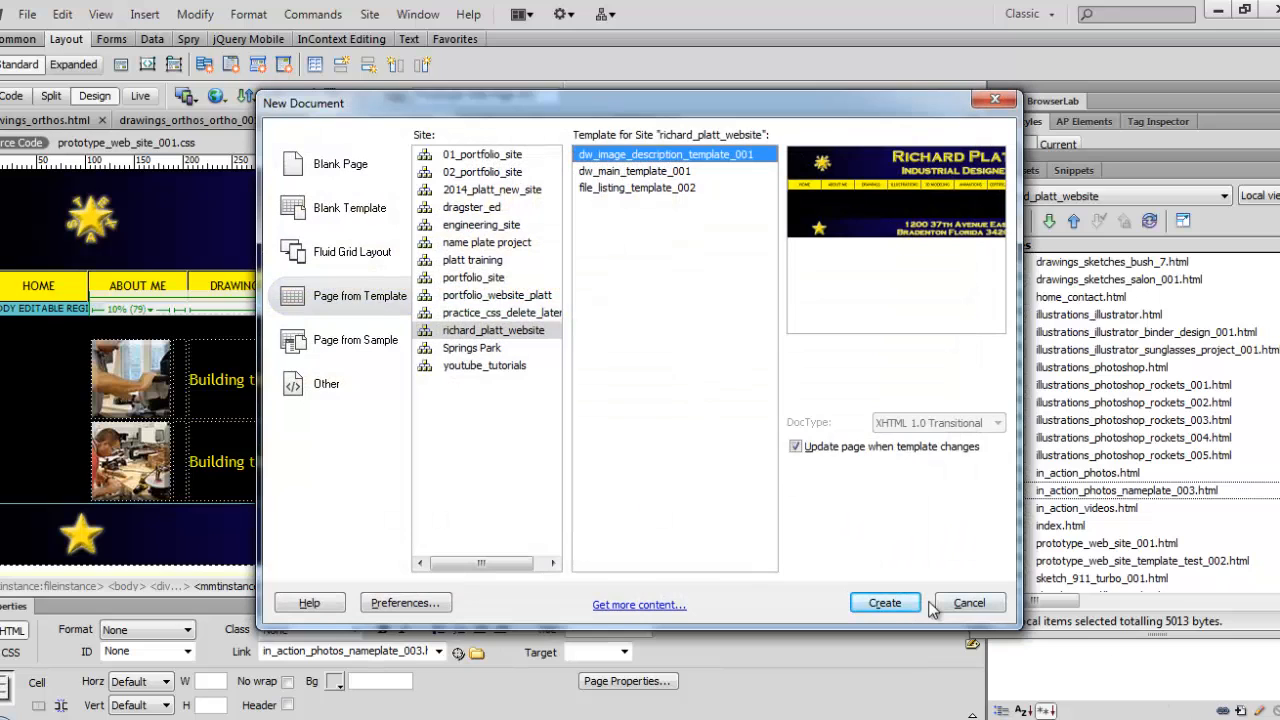
pyautogui.click(884, 604)
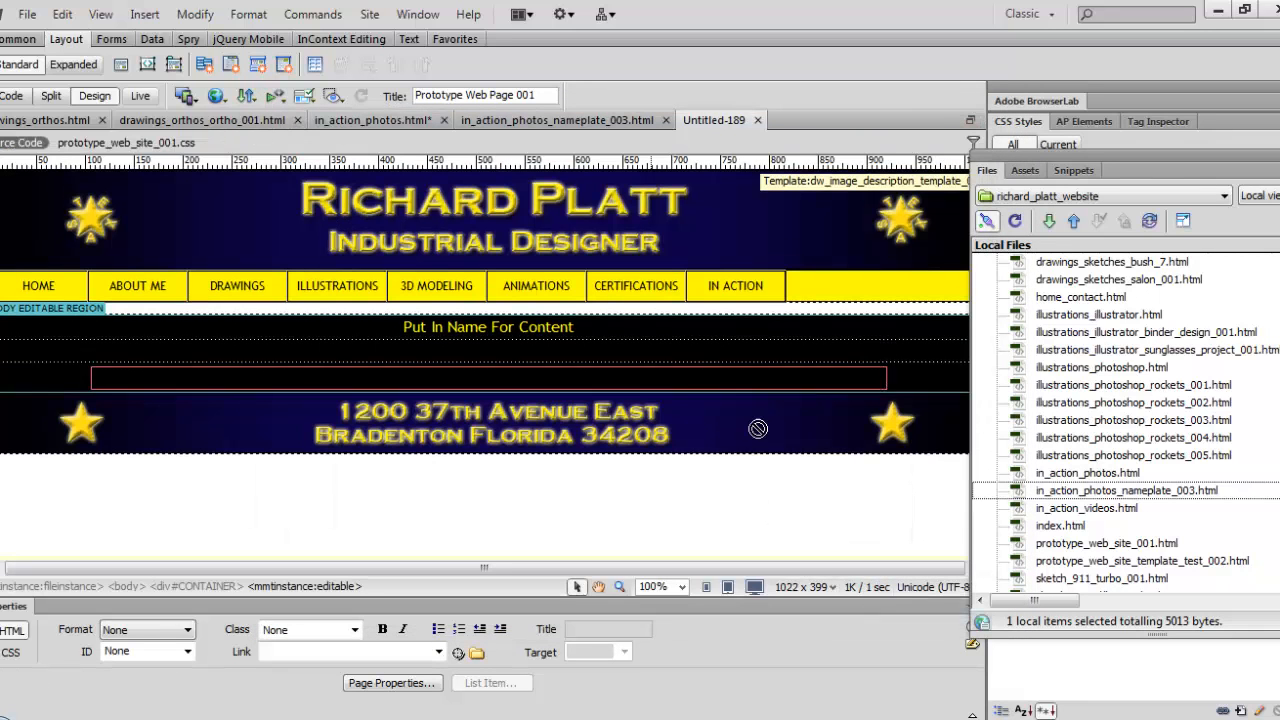
pyautogui.tripleClick(579, 332)
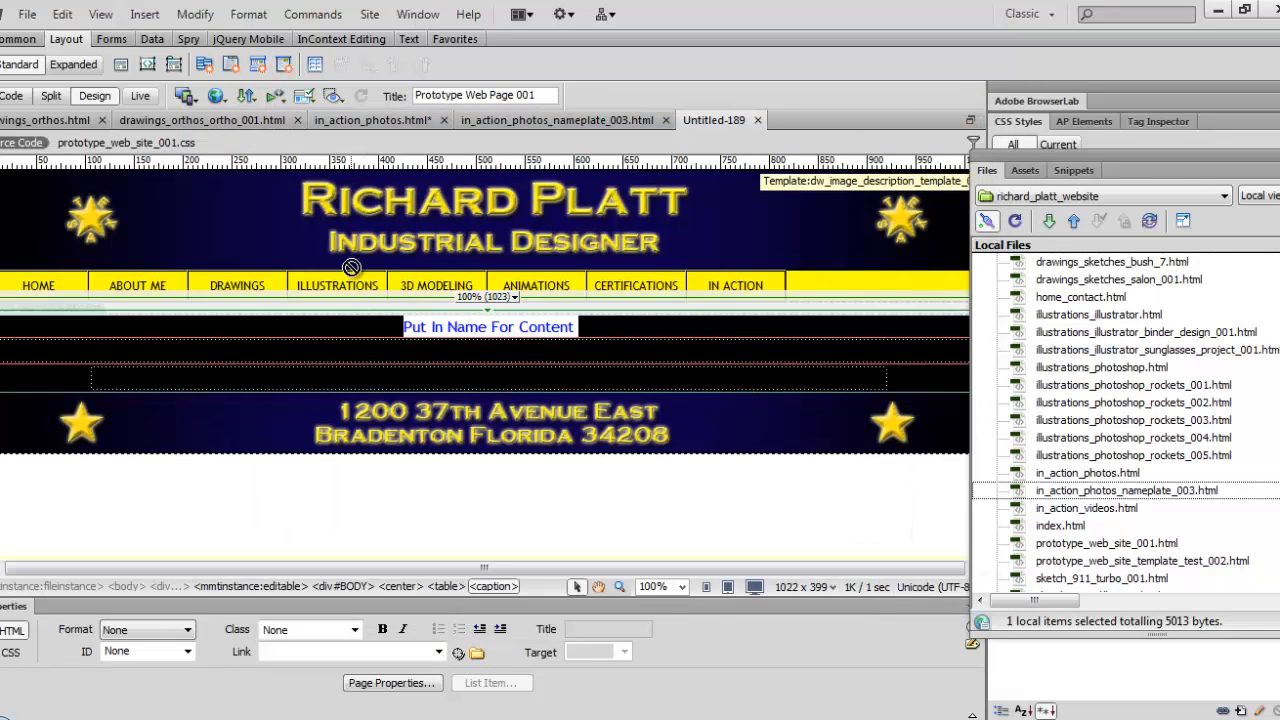
pyautogui.write('n')
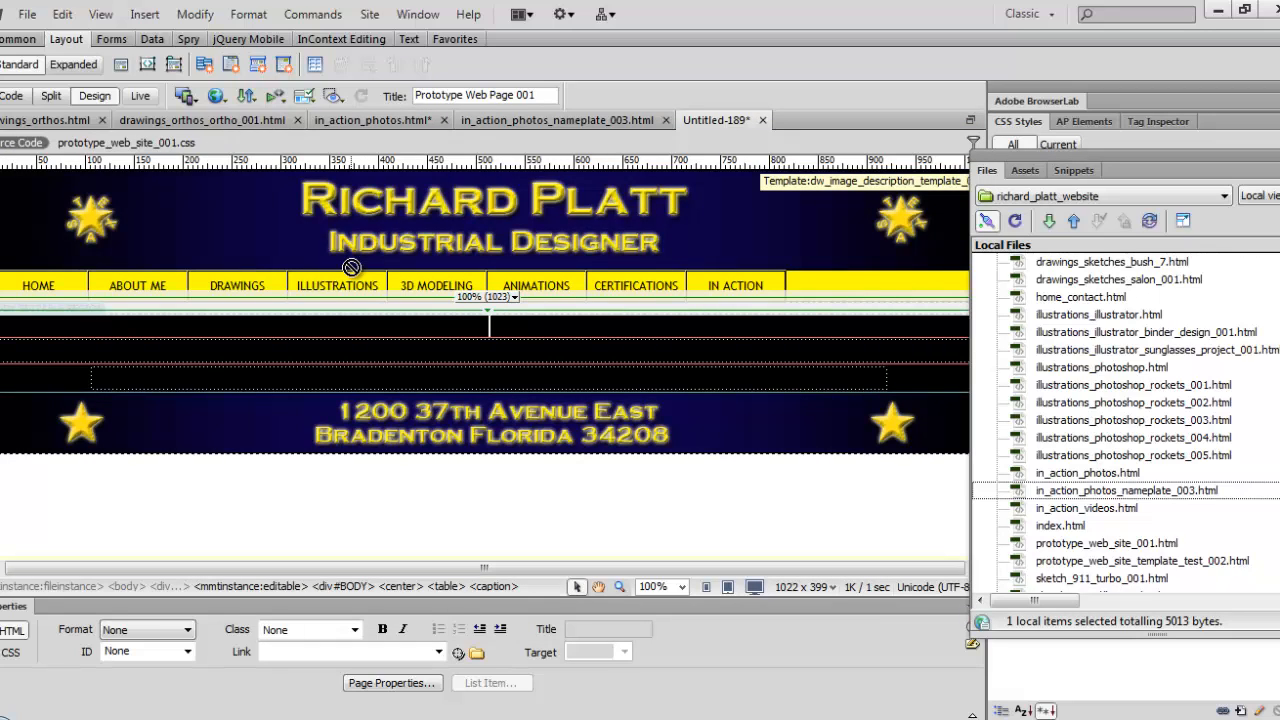
pyautogui.write('ame plate')
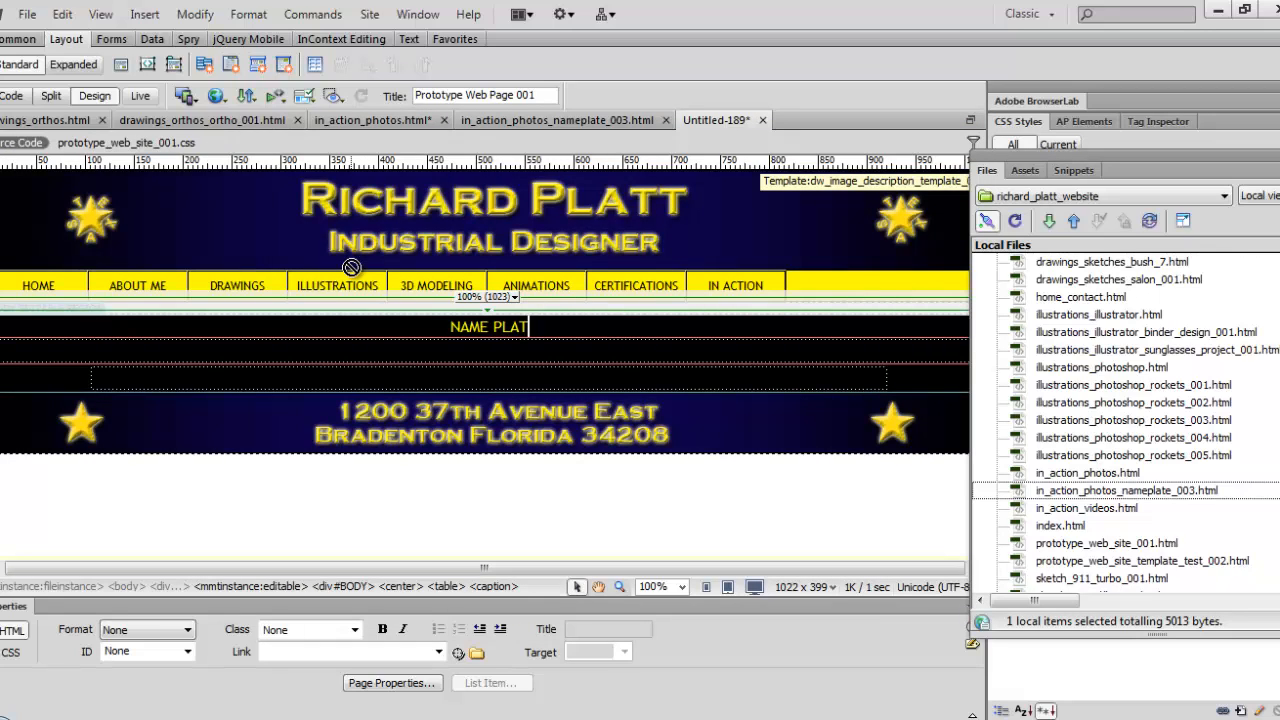
pyautogui.write(' project')
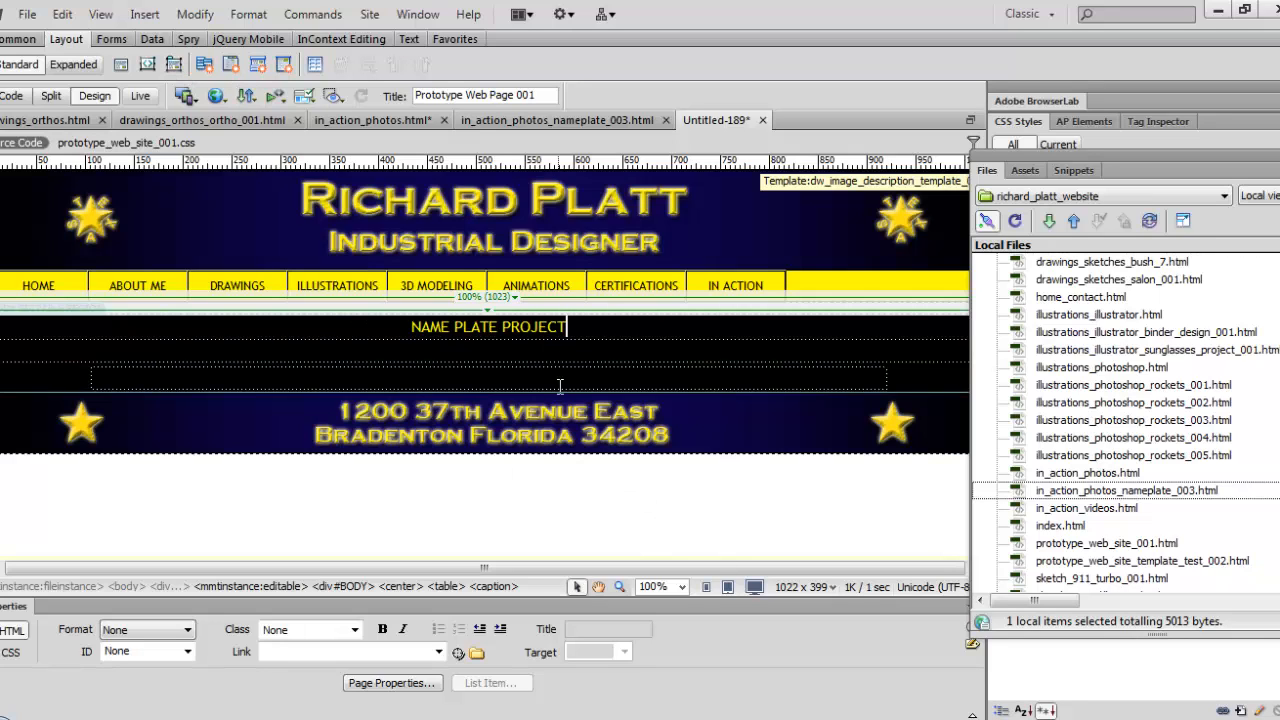
# - Insert the image view_photos_power_mitre_box in the cell below the heading
pyautogui.click(519, 350)
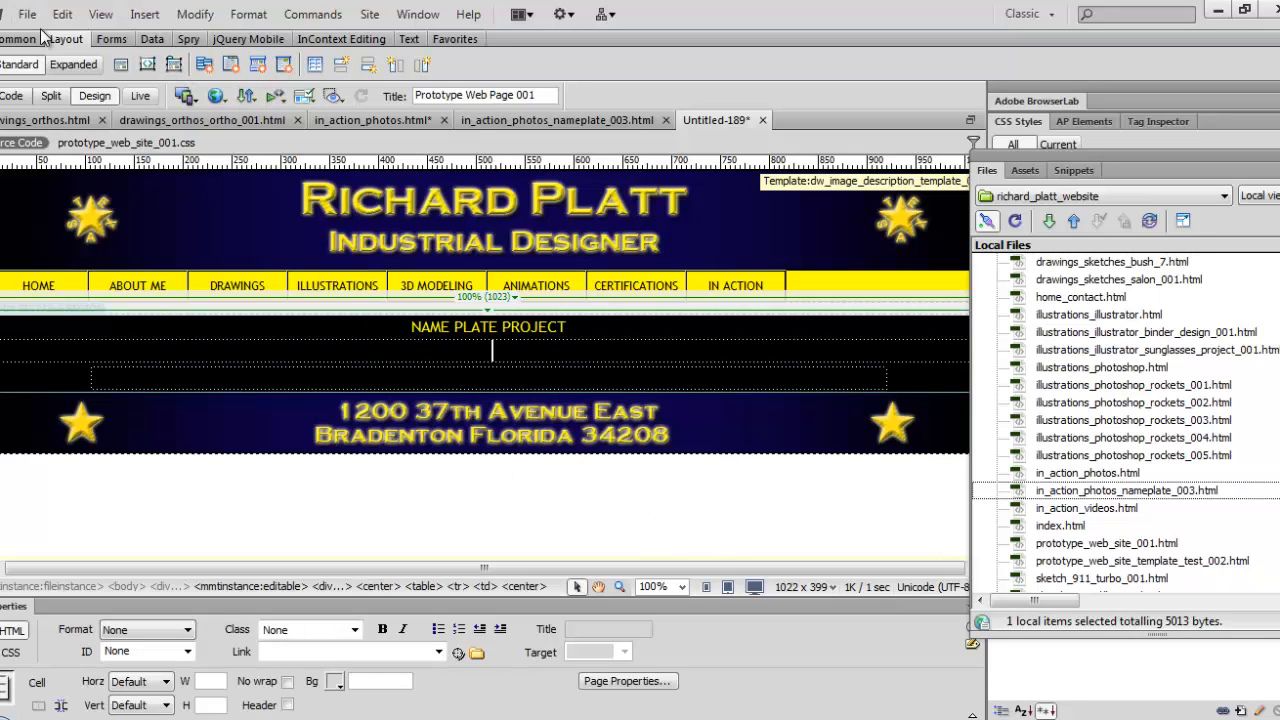
pyautogui.click(145, 14)
pyautogui.click(178, 60)
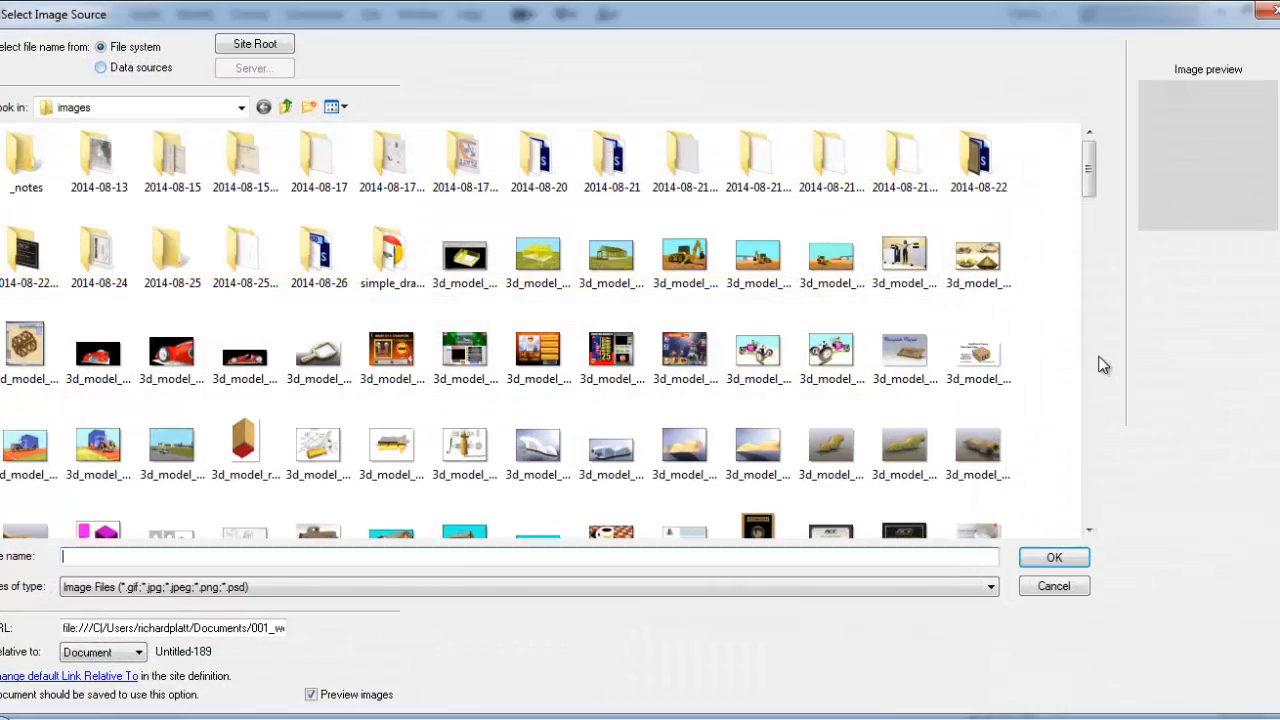
pyautogui.moveTo(1094, 163); pyautogui.dragTo(1087, 479)
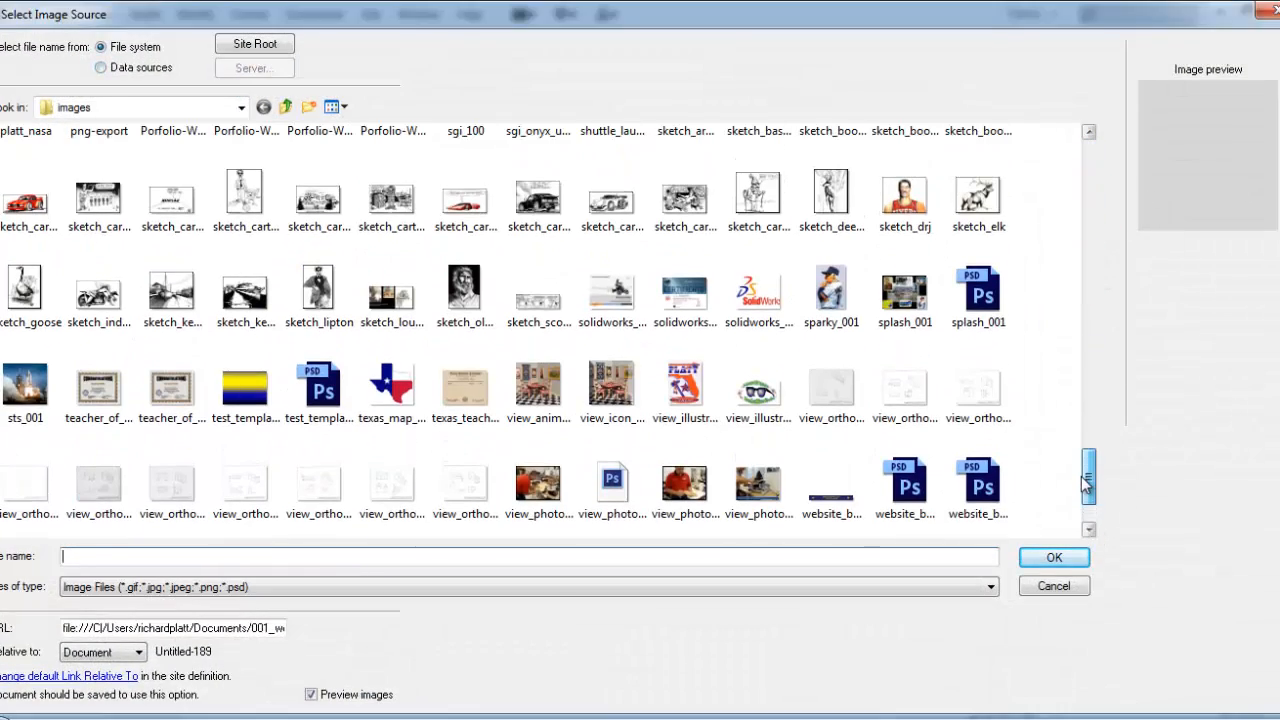
pyautogui.click(757, 500)
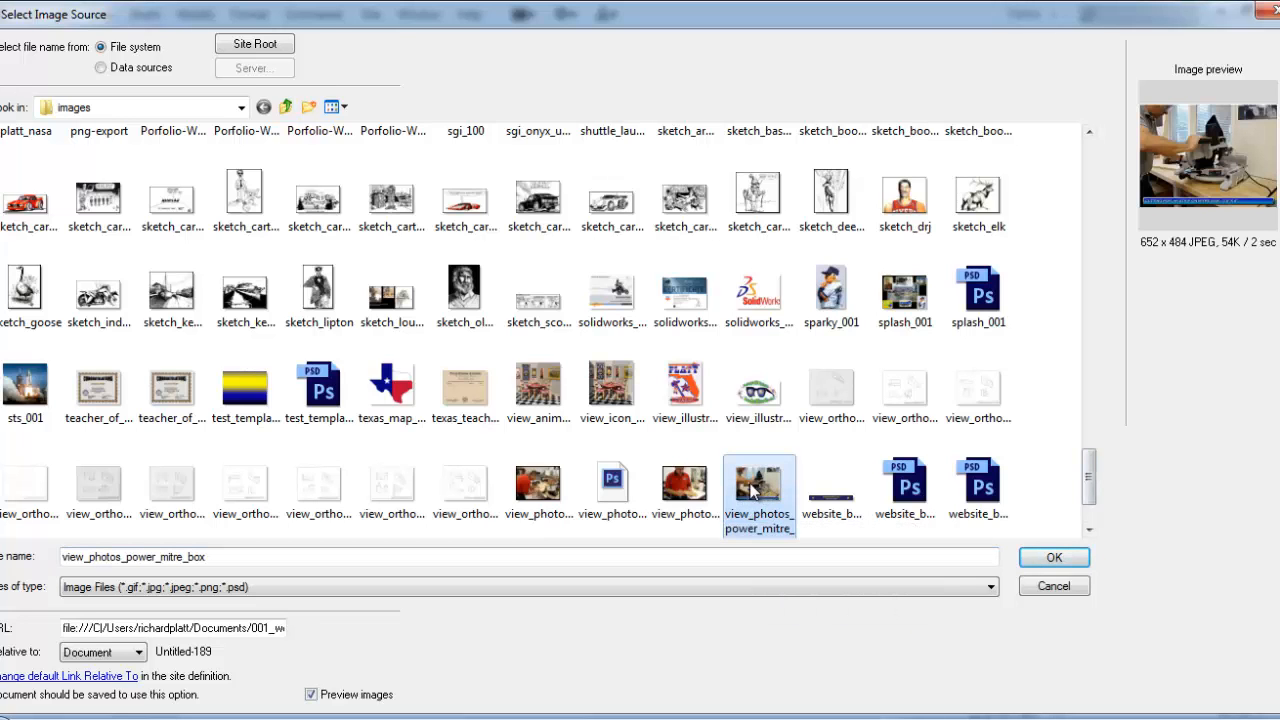
pyautogui.click(1081, 565)
pyautogui.click(637, 440)
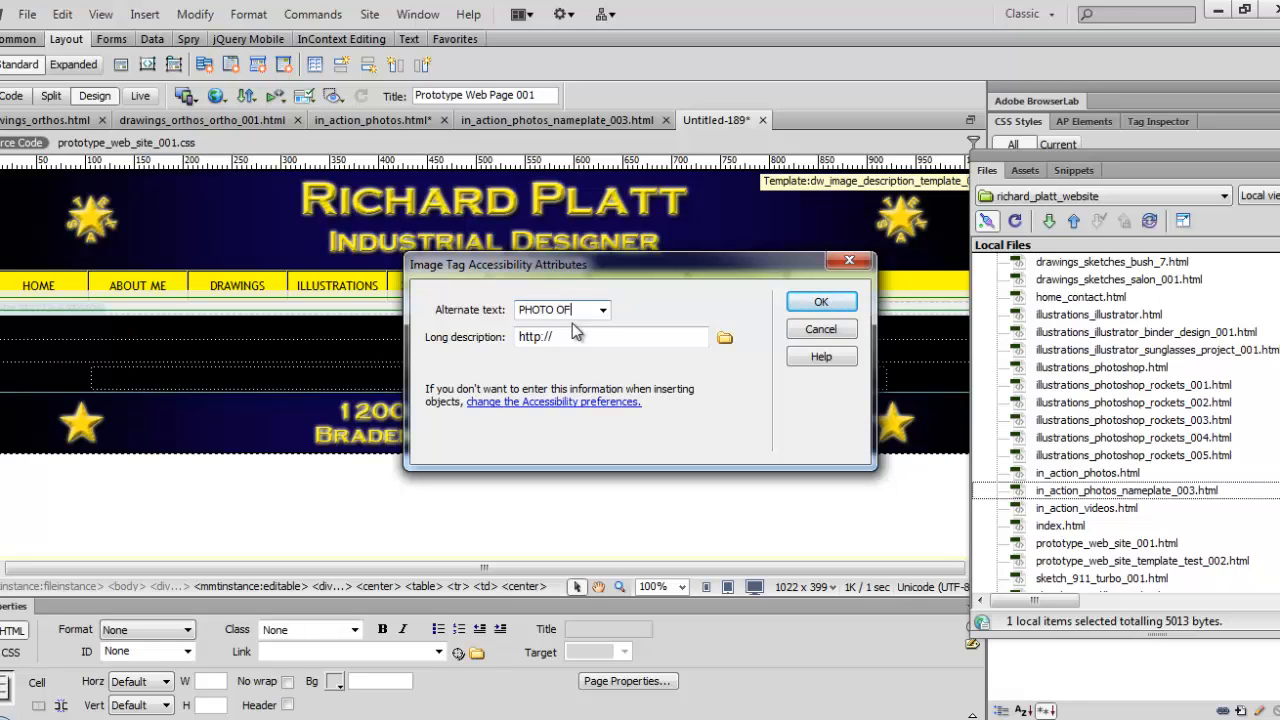
# - Give the inserted photo the alternate text "PHOTO OF USING A POWER MITRE BOX SAW"
pyautogui.write('USING A ')
pyautogui.write('POWER MI')
pyautogui.write('T')
pyautogui.write('RE BOX S')
pyautogui.write('AW')
pyautogui.press('Return')
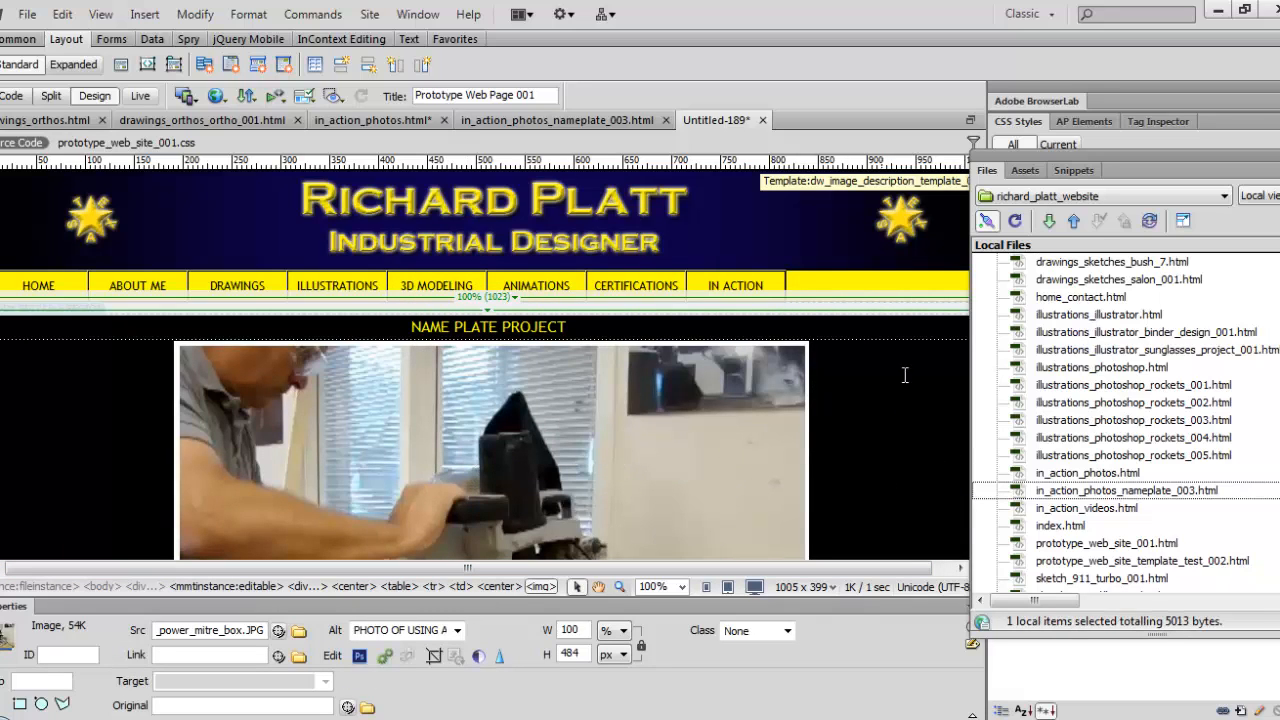
# - Link the mitre box photo to in_action_photos.html from the site files, keeping the file listing clear of the picture
pyautogui.moveTo(1185, 157); pyautogui.dragTo(918, 38)
pyautogui.scroll(-5, 980, 334)
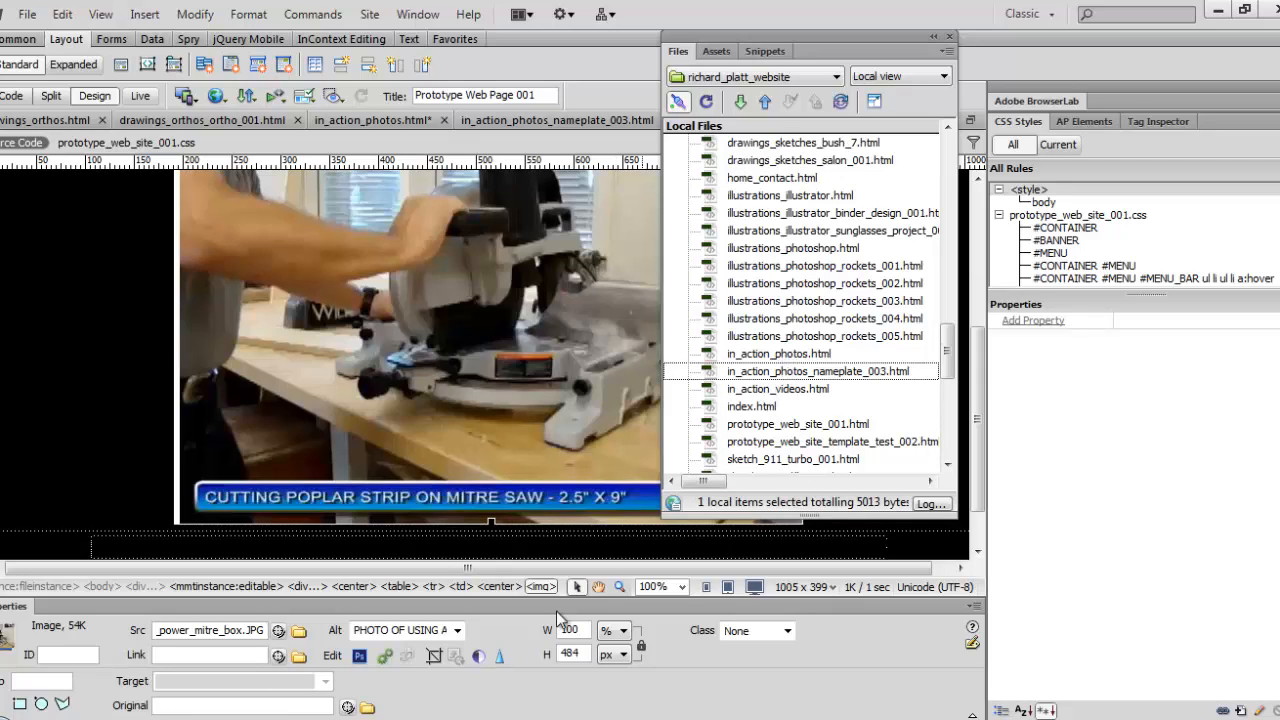
pyautogui.moveTo(278, 655); pyautogui.dragTo(758, 355)
pyautogui.moveTo(757, 354); pyautogui.dragTo(757, 354)
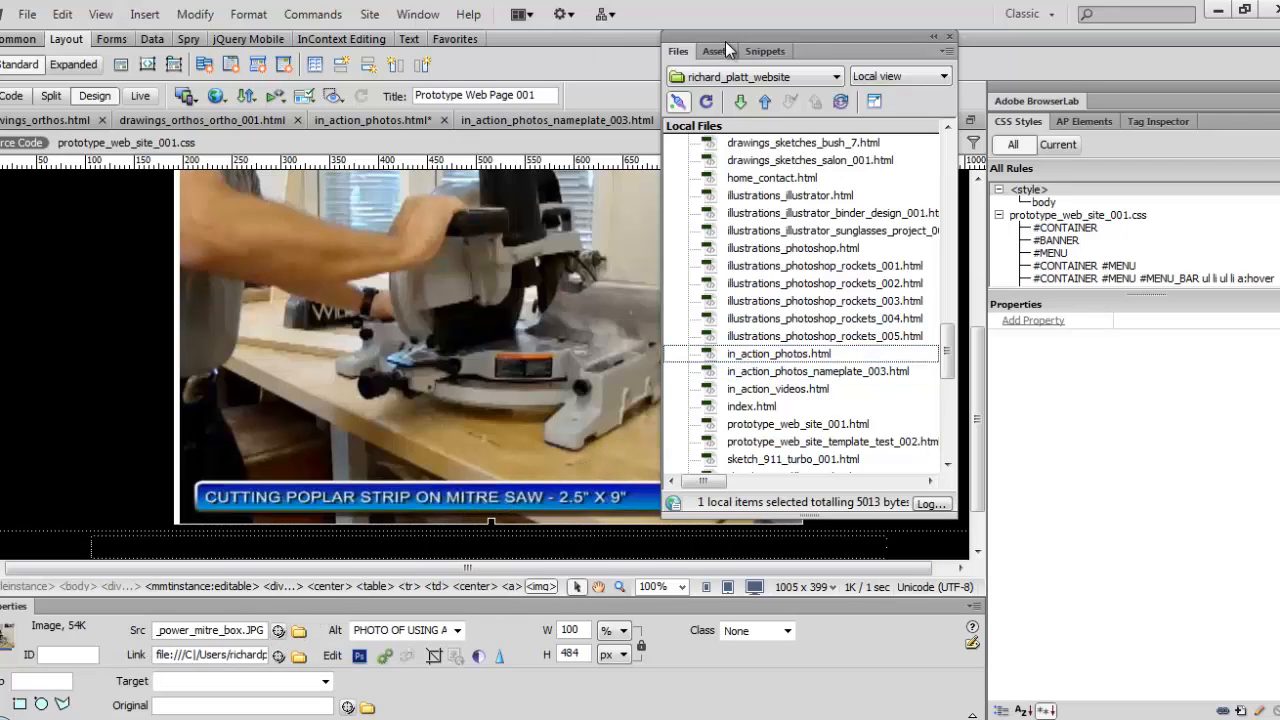
pyautogui.moveTo(734, 44); pyautogui.dragTo(1021, 73)
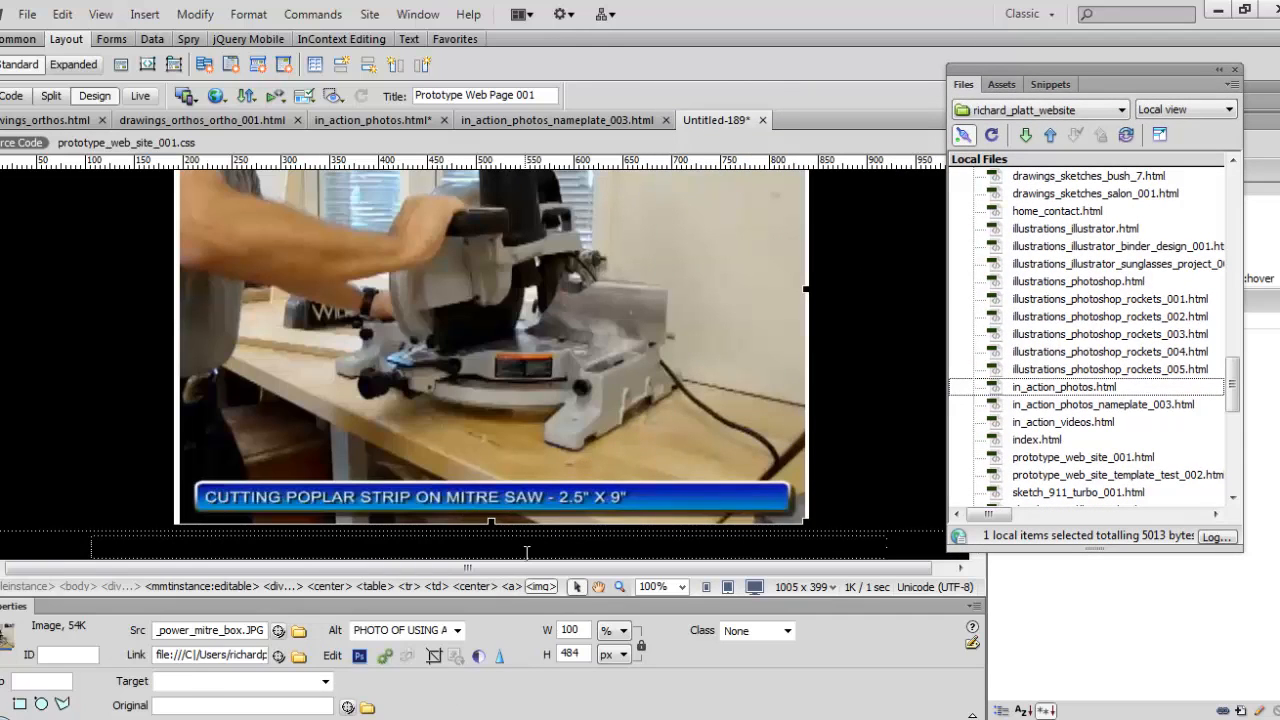
# - Caption the mitre box photo below it with "NAME PLATE PROJECT...USING A POWER MITRE BOX SAW FOR THE NAME PLATE FACE PLATE."
pyautogui.click(526, 553)
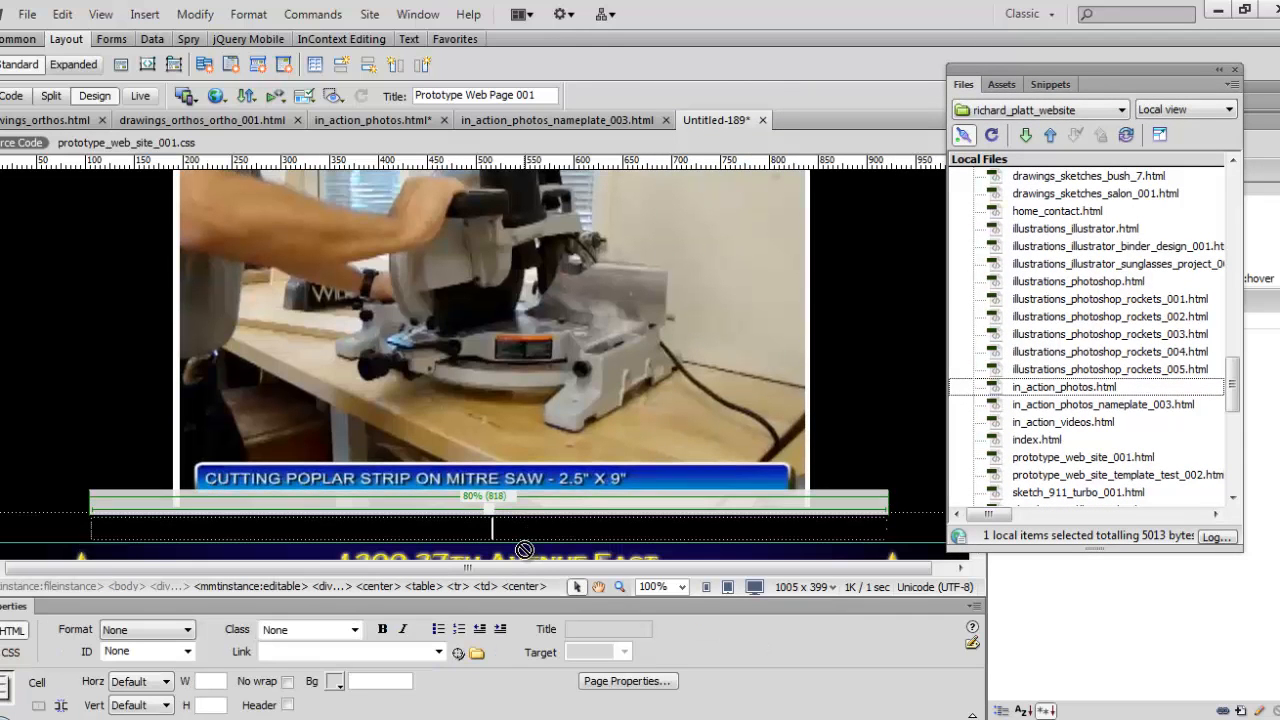
pyautogui.write('M')
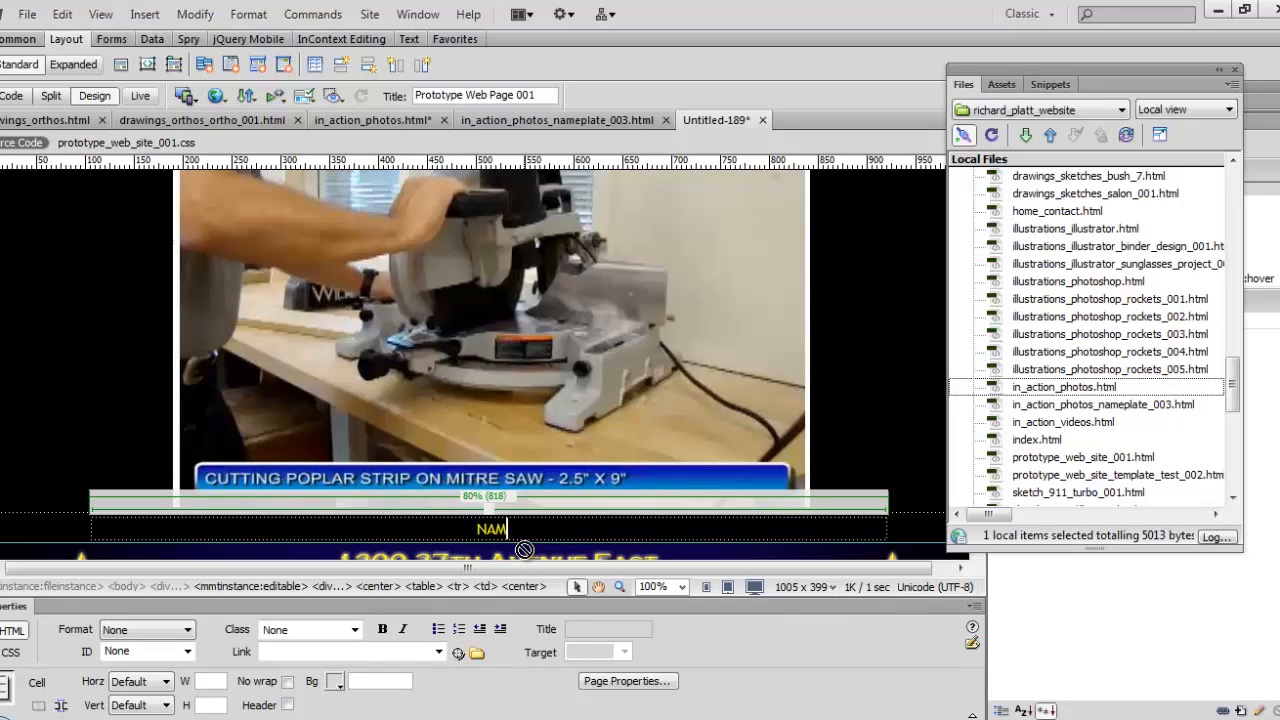
pyautogui.write('AME PLATE')
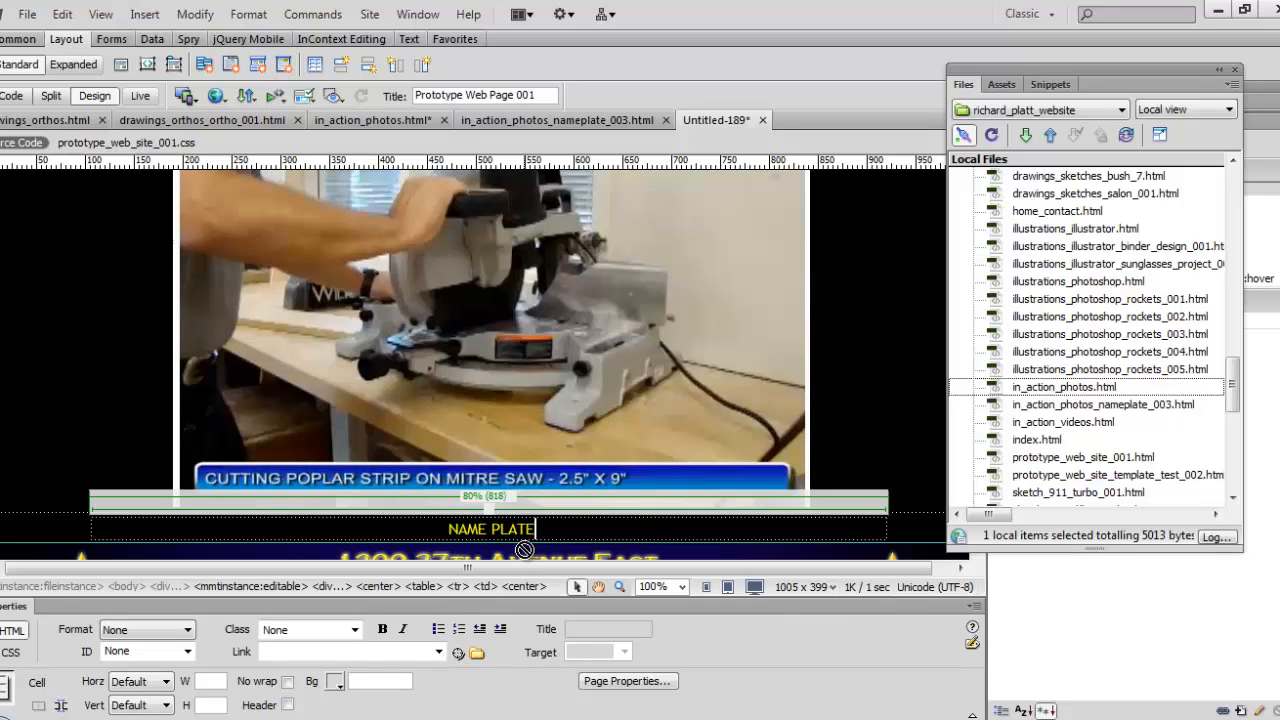
pyautogui.write(' PROJECT...USING A')
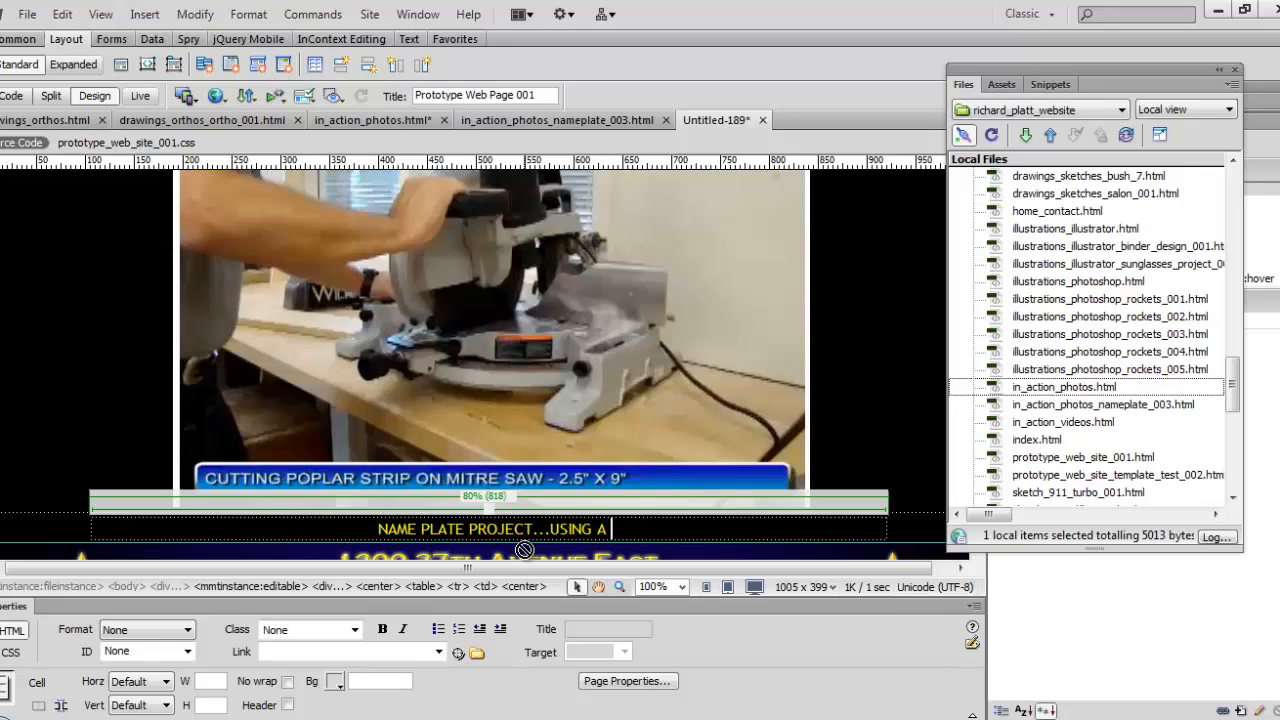
pyautogui.write(' POWER MITRE ')
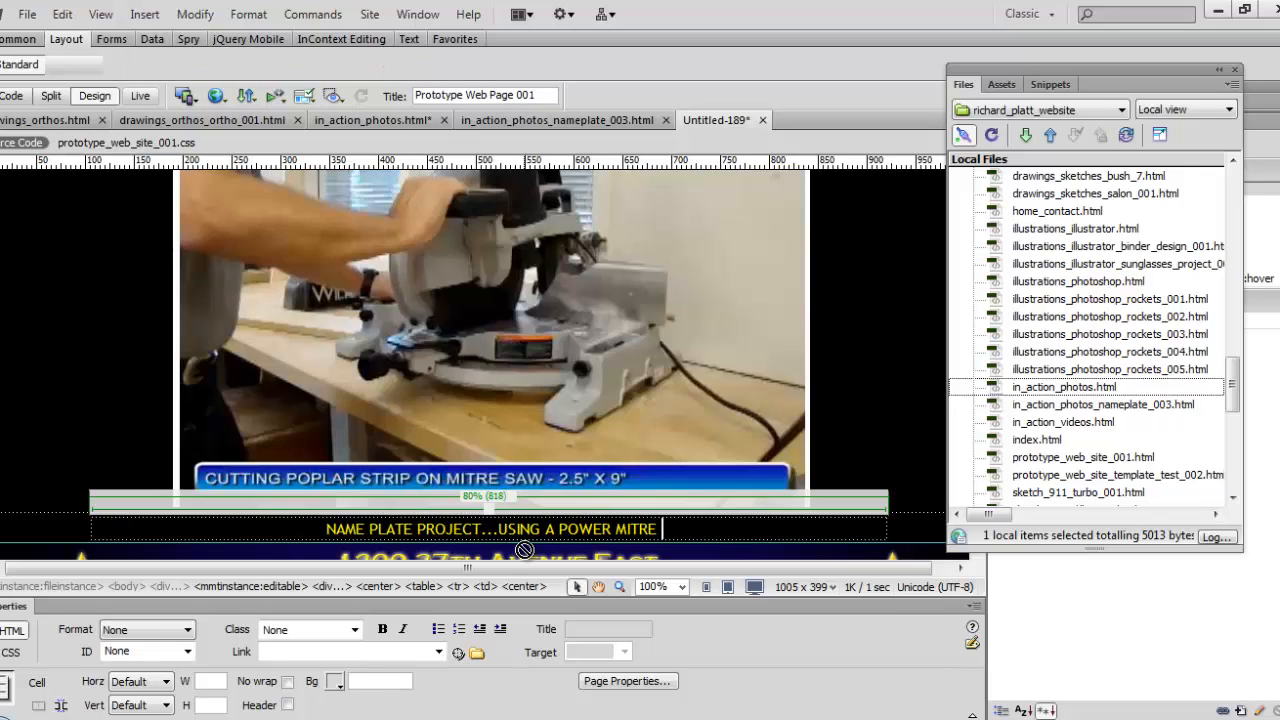
pyautogui.write('BOX ')
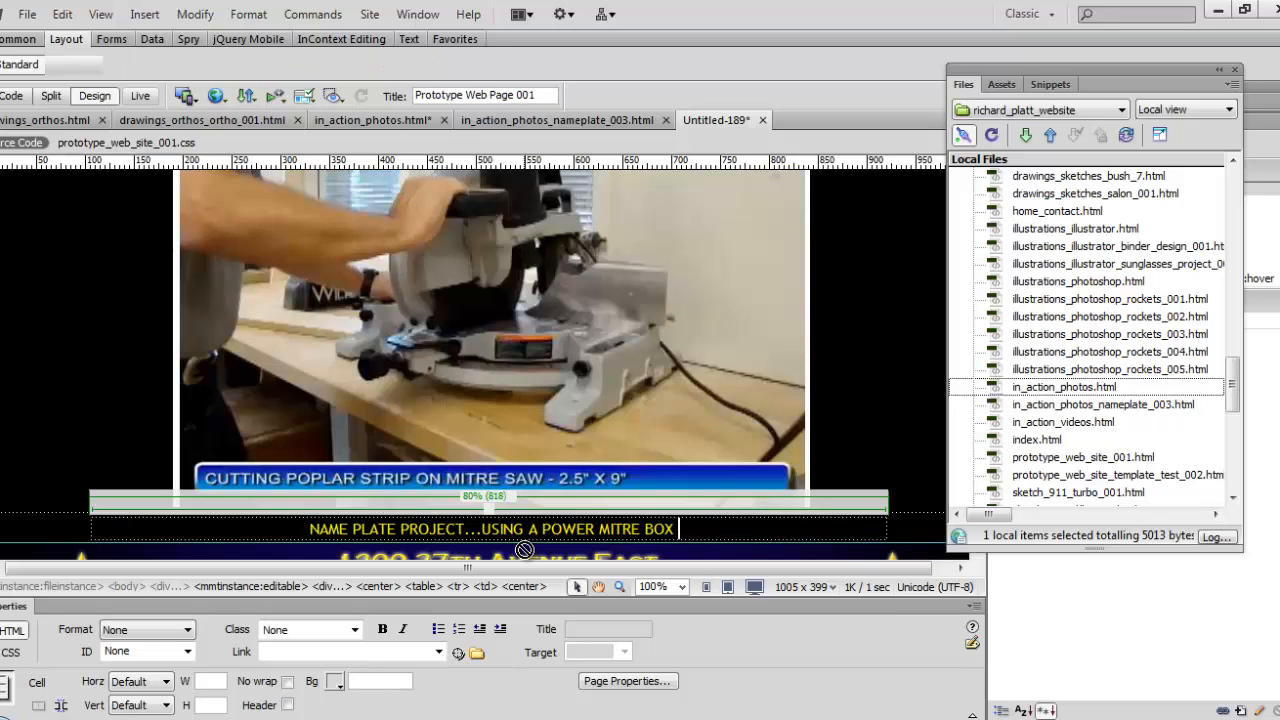
pyautogui.write('SAW FOR THE ')
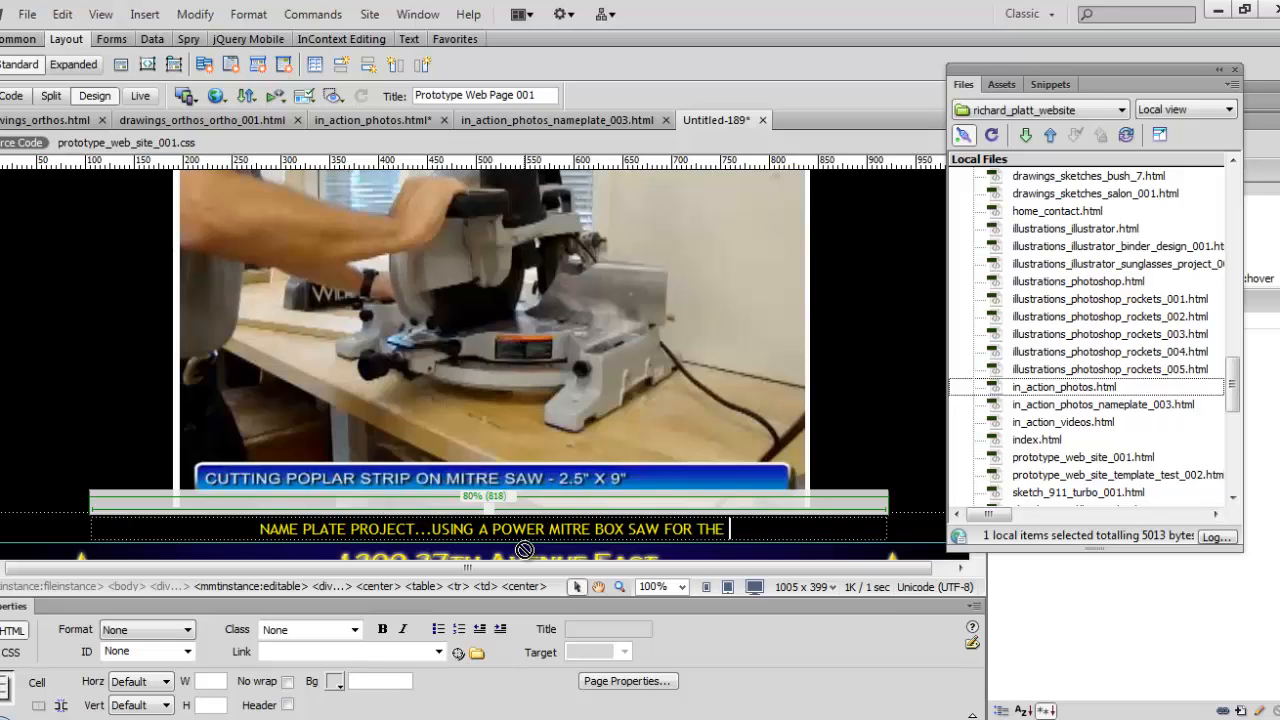
pyautogui.write('NAME PL')
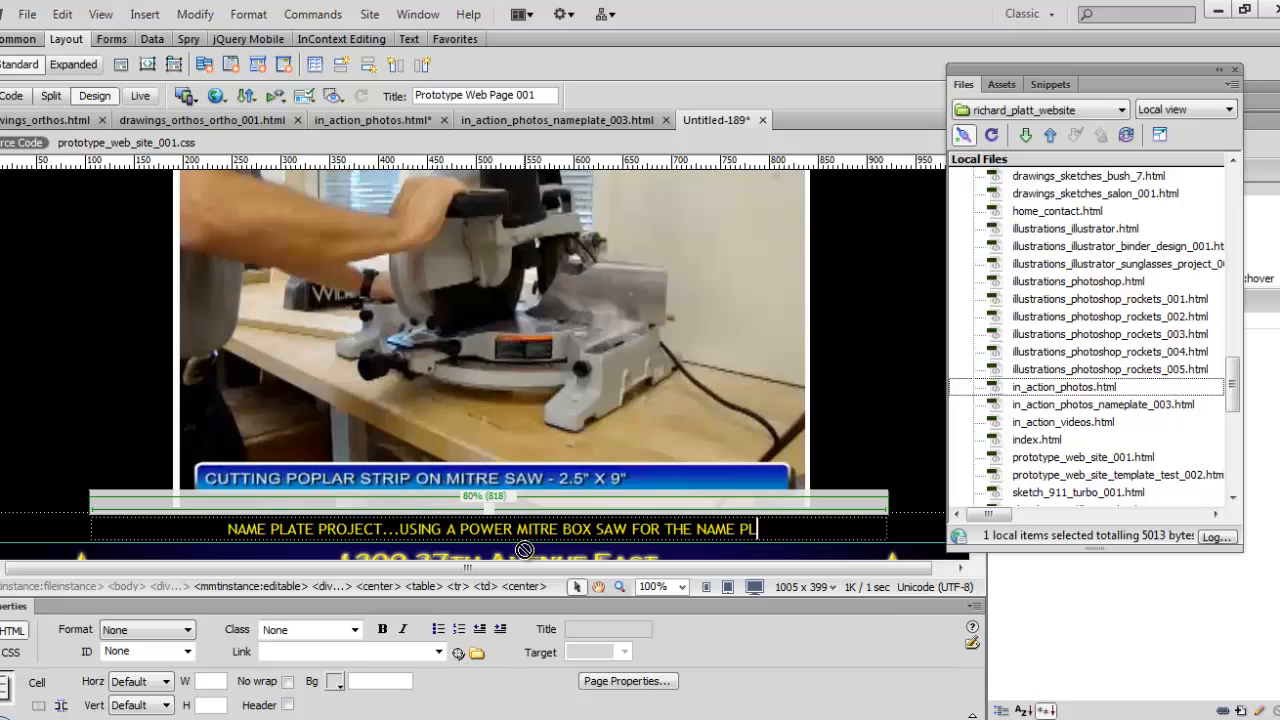
pyautogui.write('ATE FACE')
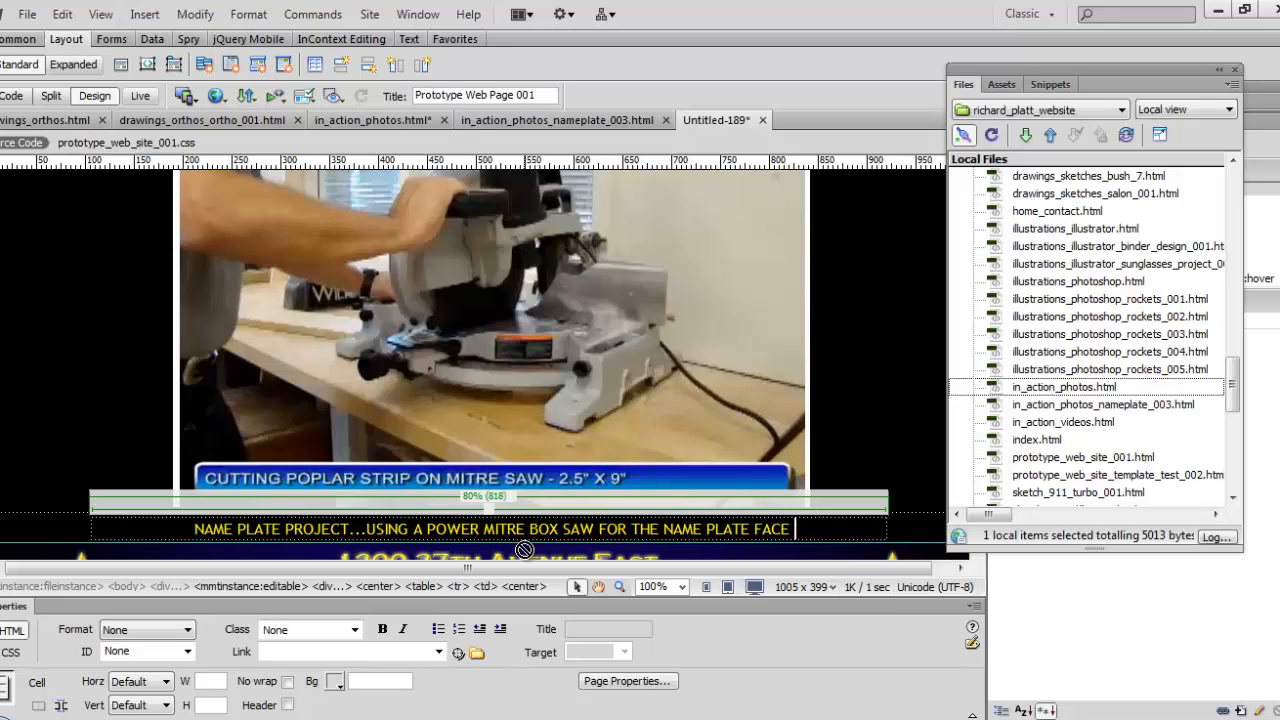
pyautogui.write(' PLATE..')
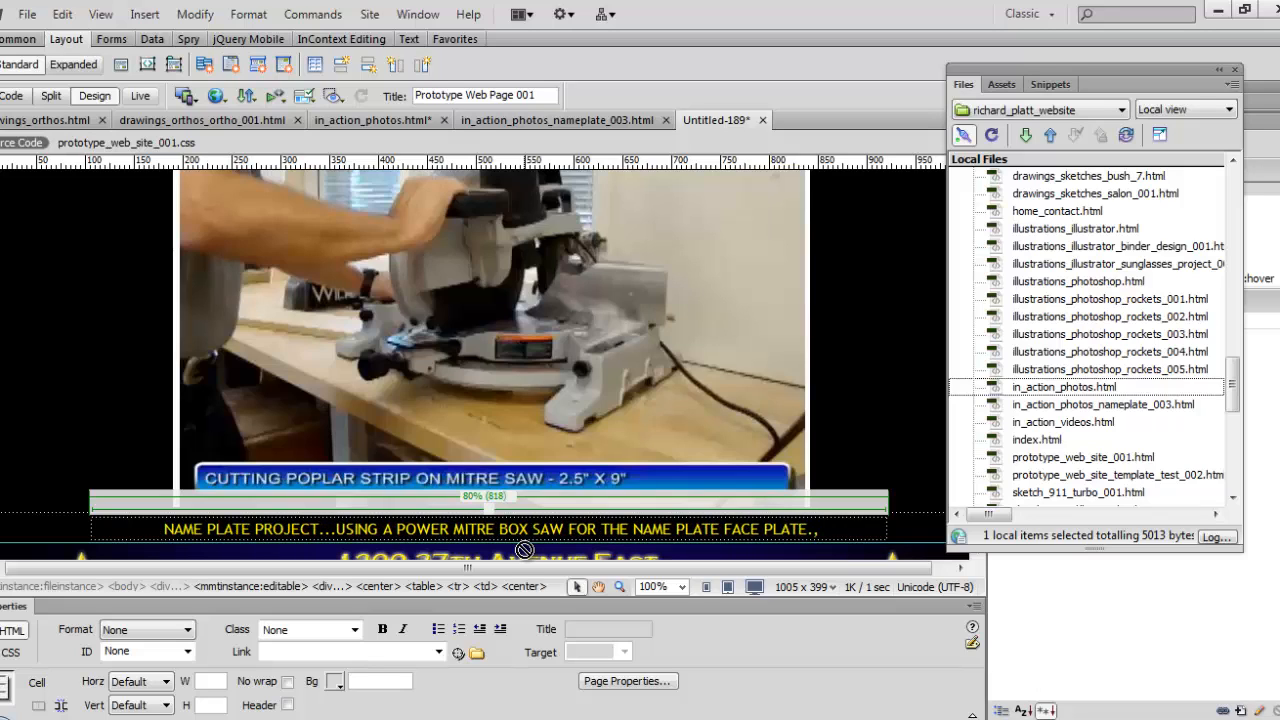
pyautogui.press('BackSpace')
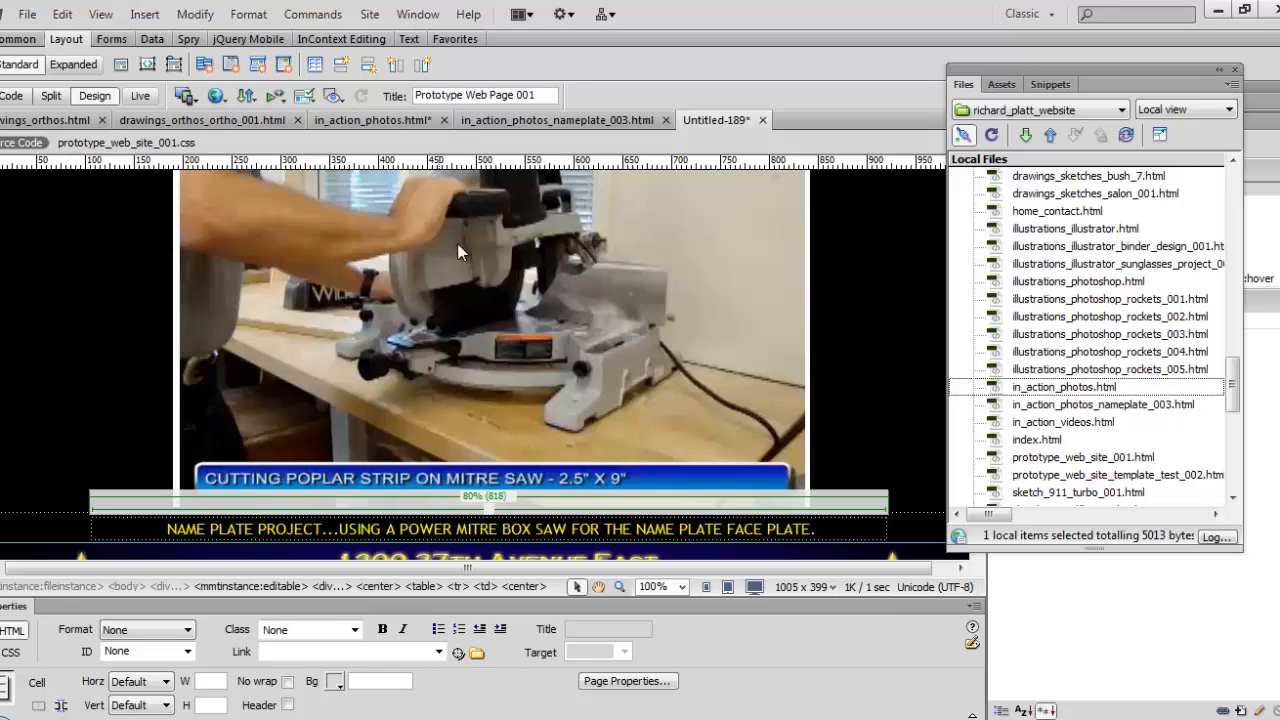
# - Save the new description page in the 001_website folder as in_action_photos_nameplate_002, basing the name on the existing nameplate_003 file
pyautogui.click(27, 14)
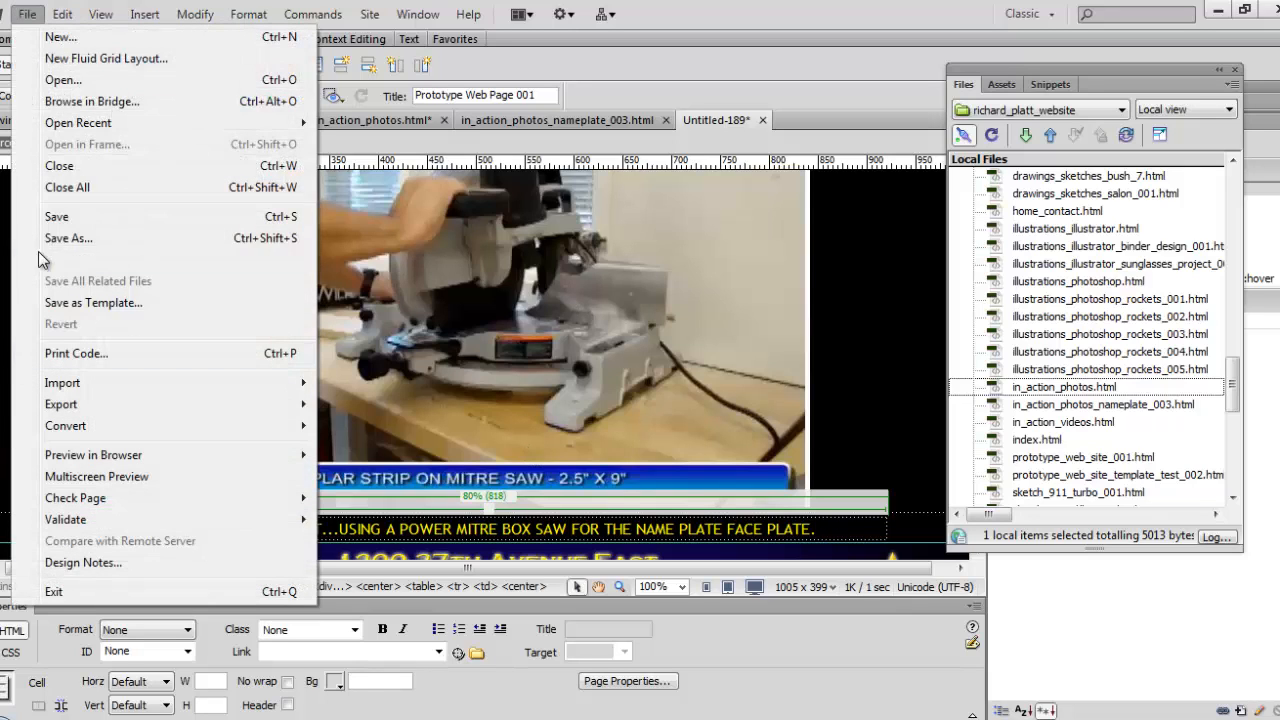
pyautogui.click(90, 240)
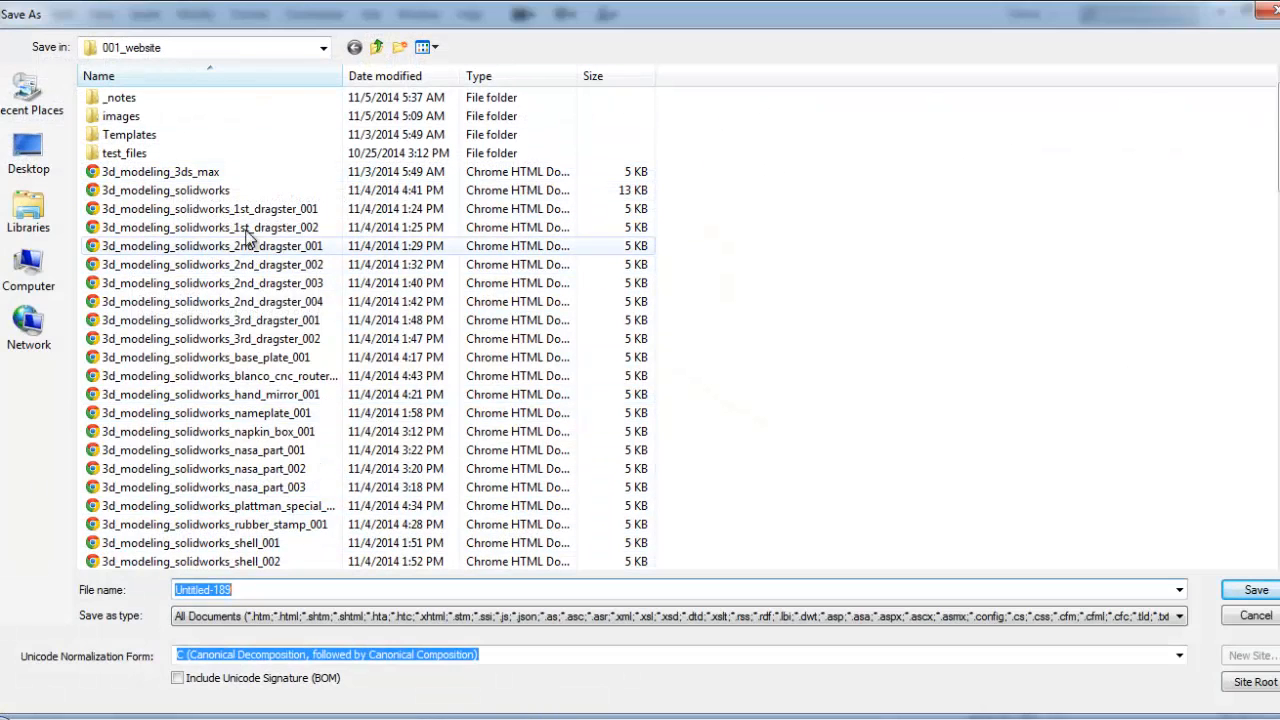
pyautogui.scroll(-9, 1262, 210)
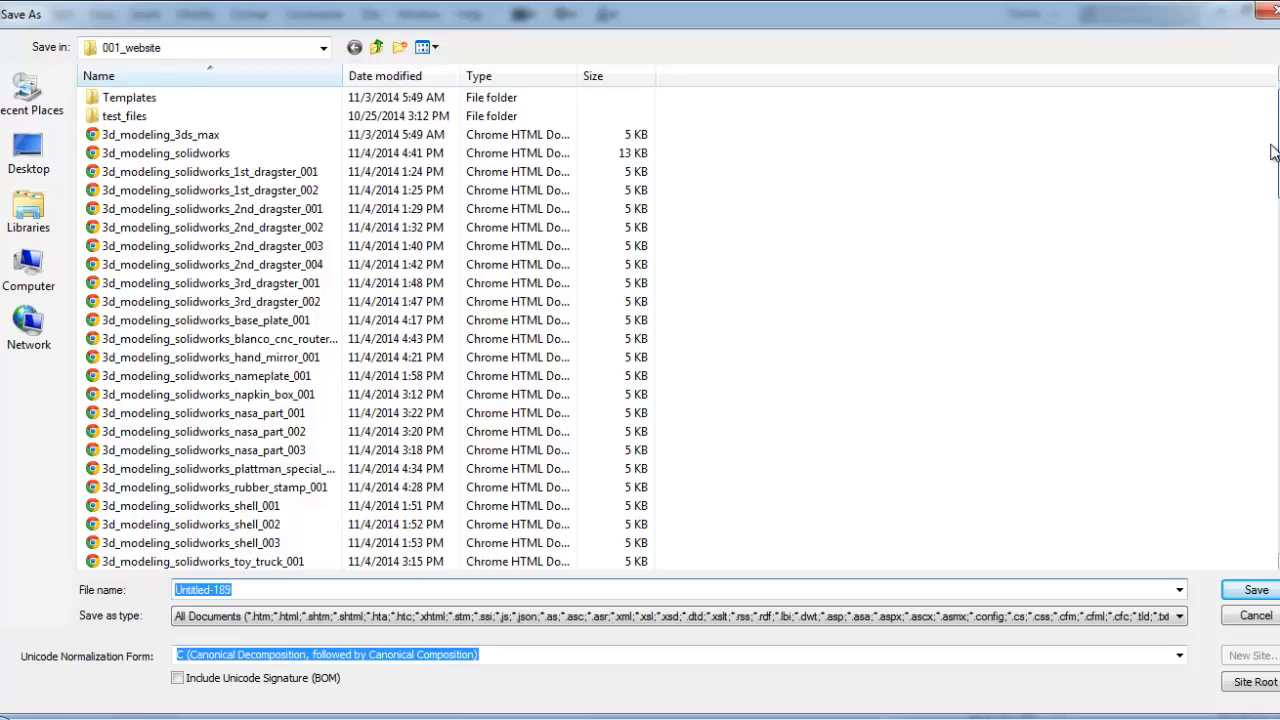
pyautogui.scroll(-8, 1252, 247)
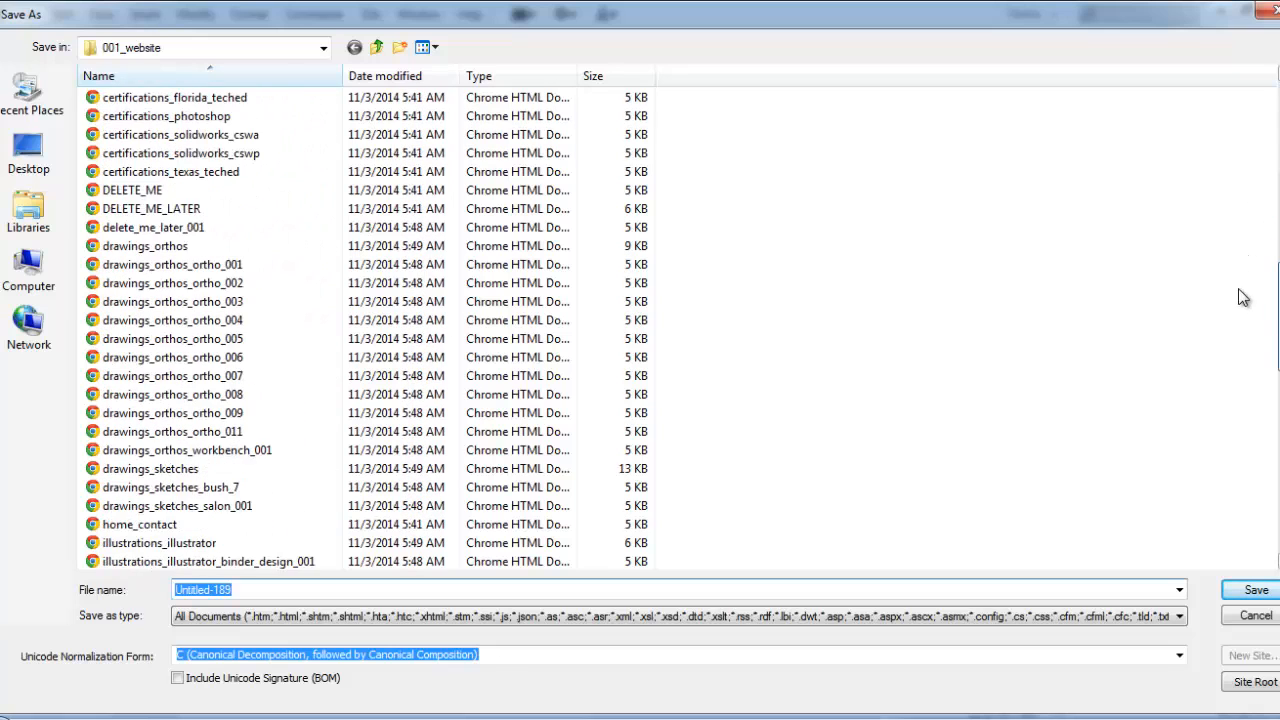
pyautogui.scroll(-1, 1232, 354)
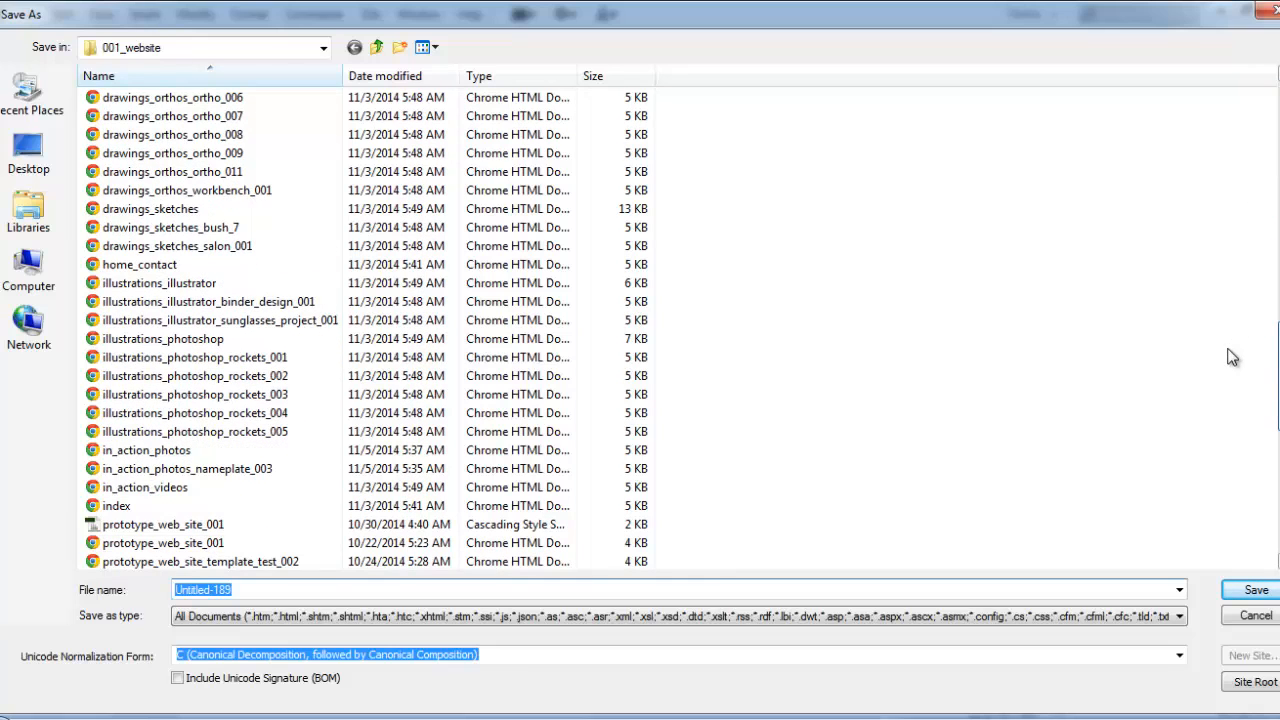
pyautogui.click(178, 470)
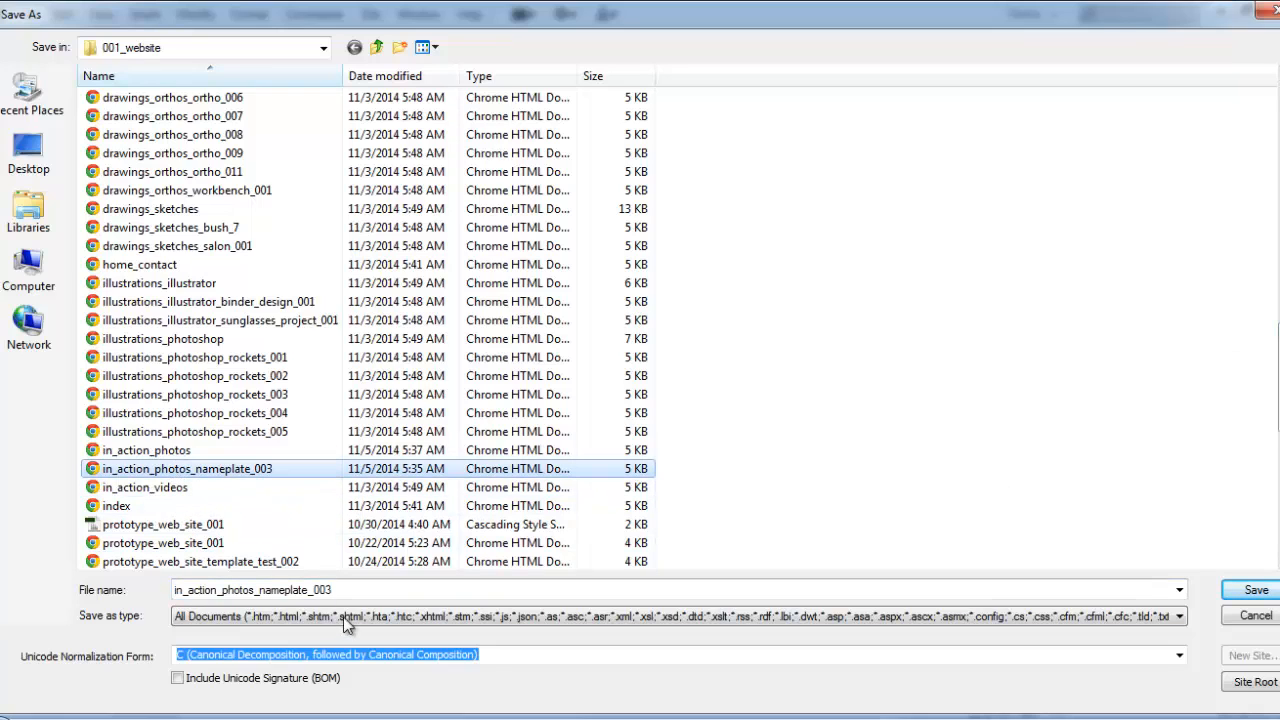
pyautogui.doubleClick(320, 589)
pyautogui.click(336, 589)
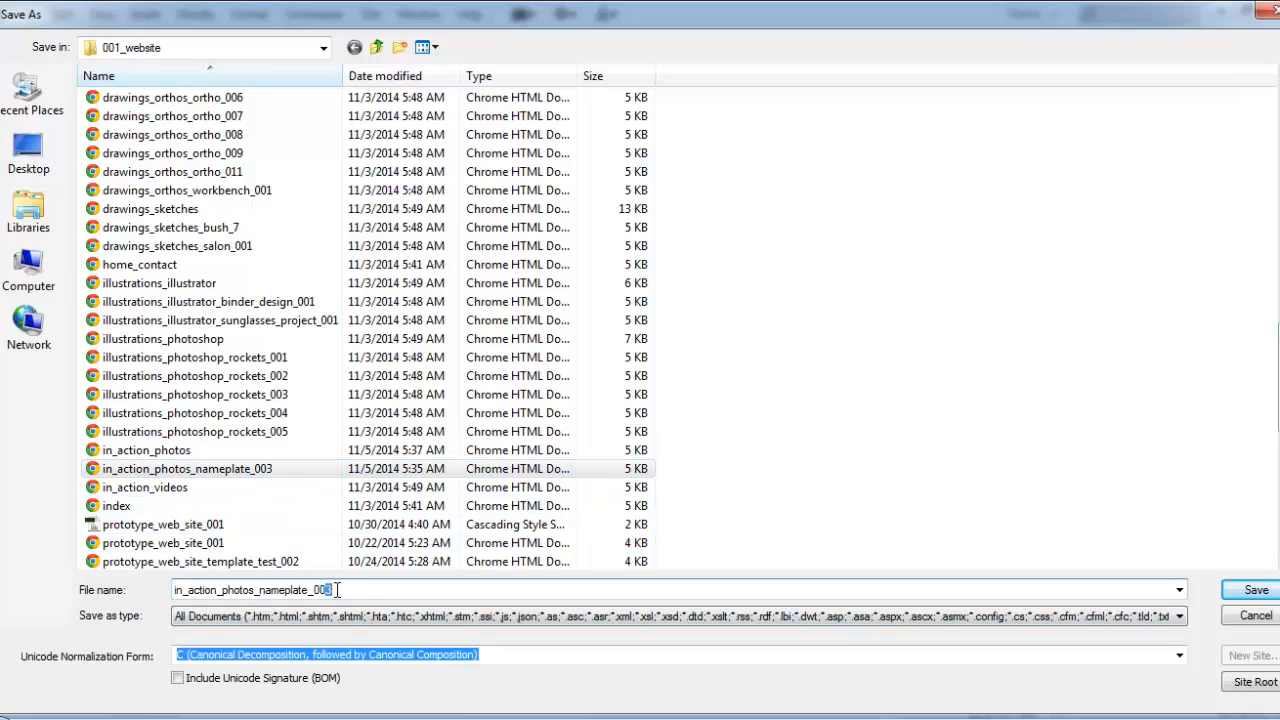
pyautogui.hotkey('shift', 'Left')
pyautogui.click(1249, 590)
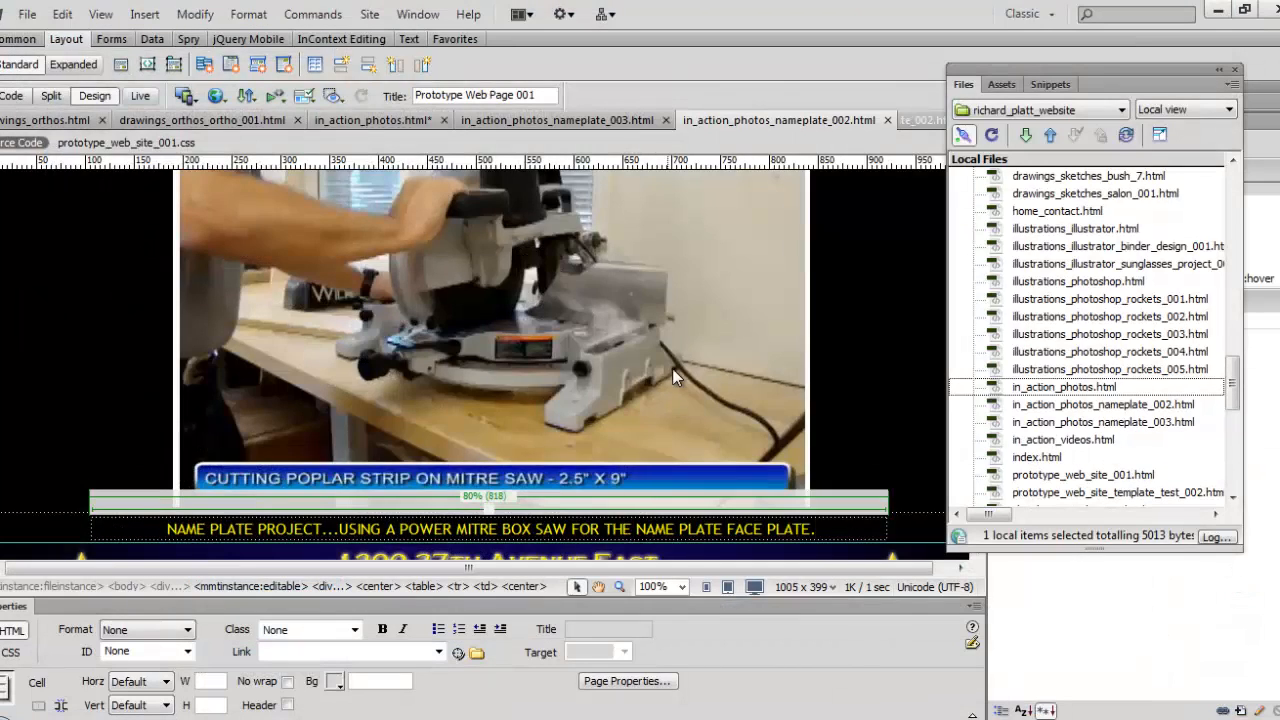
pyautogui.scroll(5, 680, 345)
pyautogui.scroll(-3, 684, 337)
pyautogui.scroll(2, 684, 337)
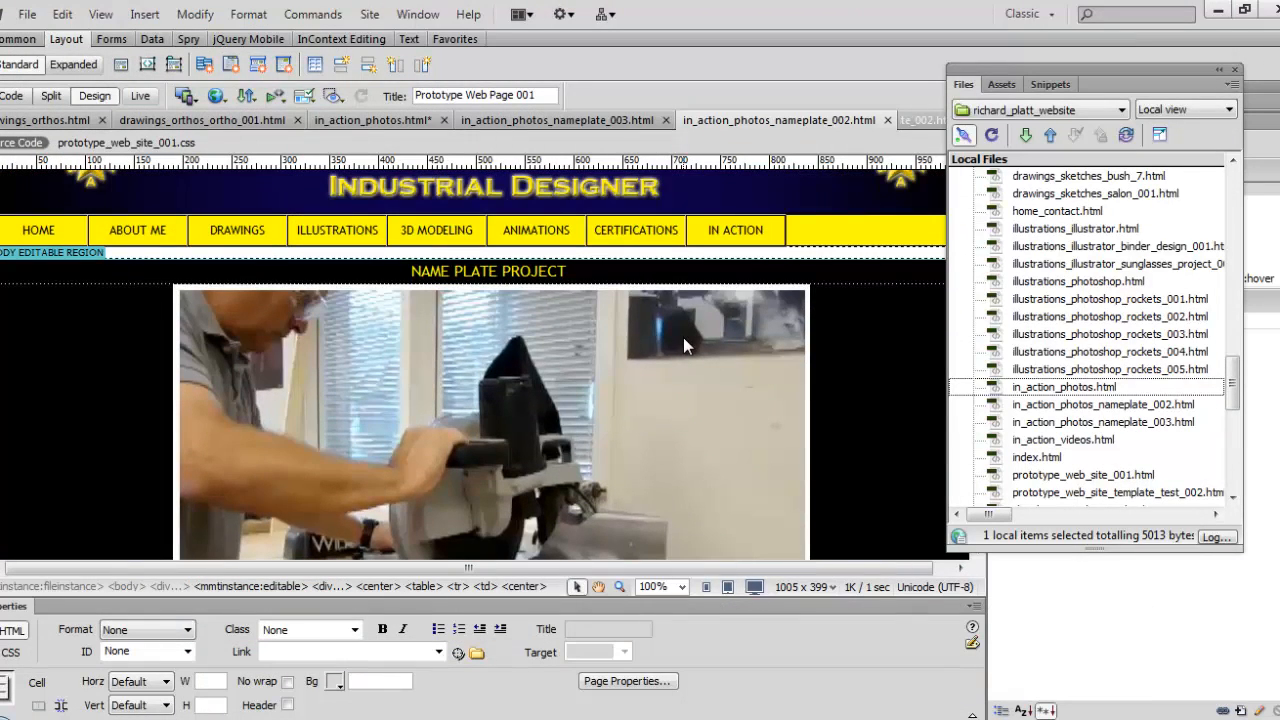
pyautogui.moveTo(683, 342); pyautogui.dragTo(684, 343)
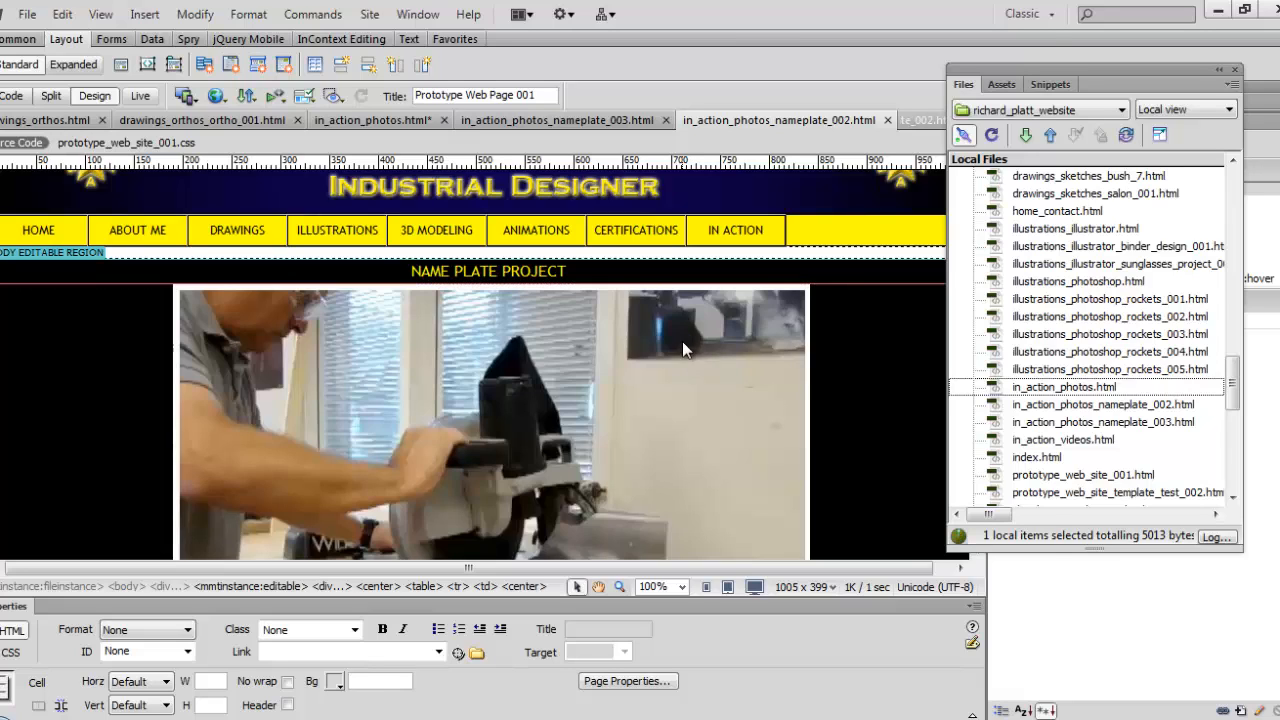
pyautogui.moveTo(682, 341); pyautogui.dragTo(682, 341)
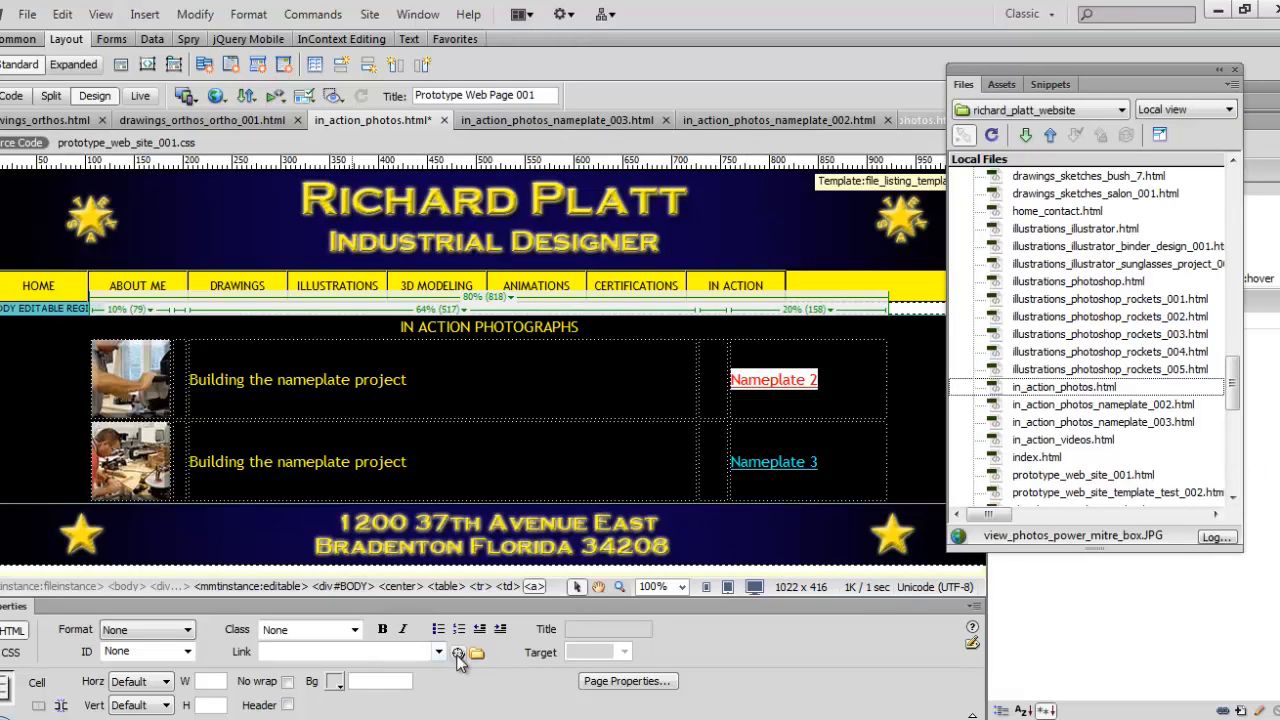
# - In in_action_photos.html, link the "Nameplate 2" text and its row's mitre box thumbnail to in_action_photos_nameplate_002.html
pyautogui.moveTo(457, 653); pyautogui.dragTo(1145, 410)
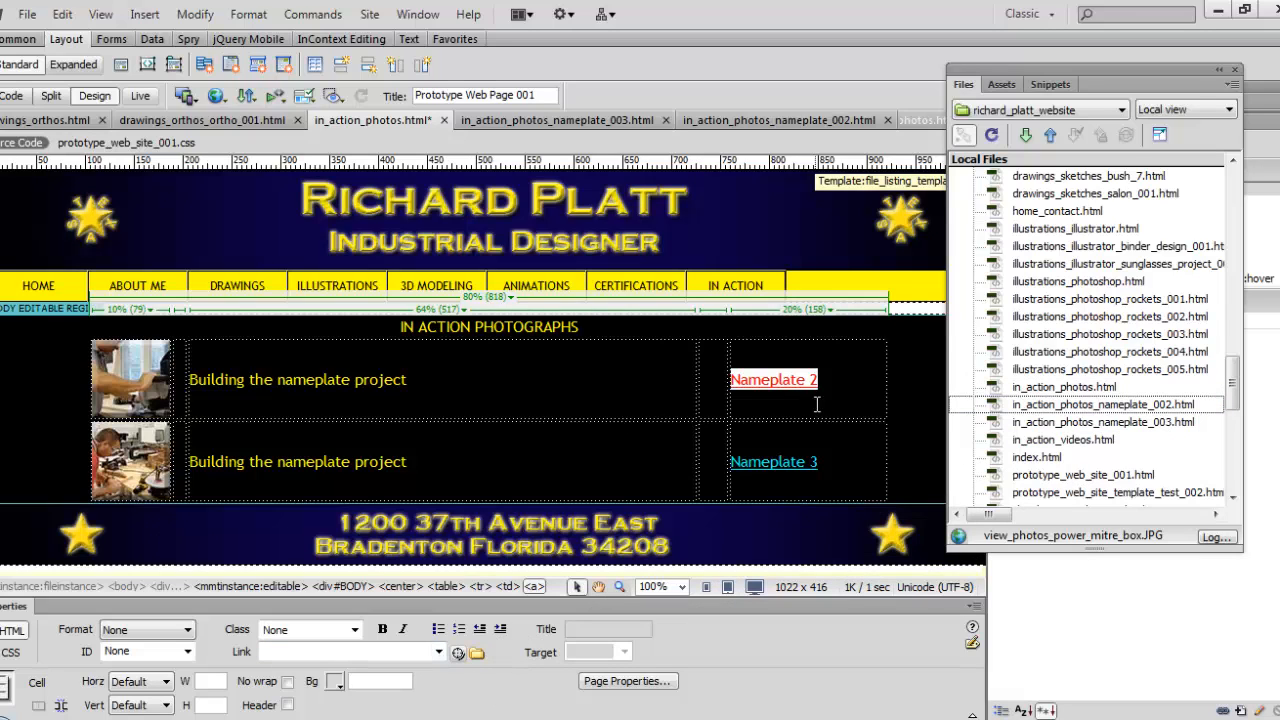
pyautogui.moveTo(824, 380); pyautogui.dragTo(730, 380)
pyautogui.moveTo(456, 655); pyautogui.dragTo(1069, 408)
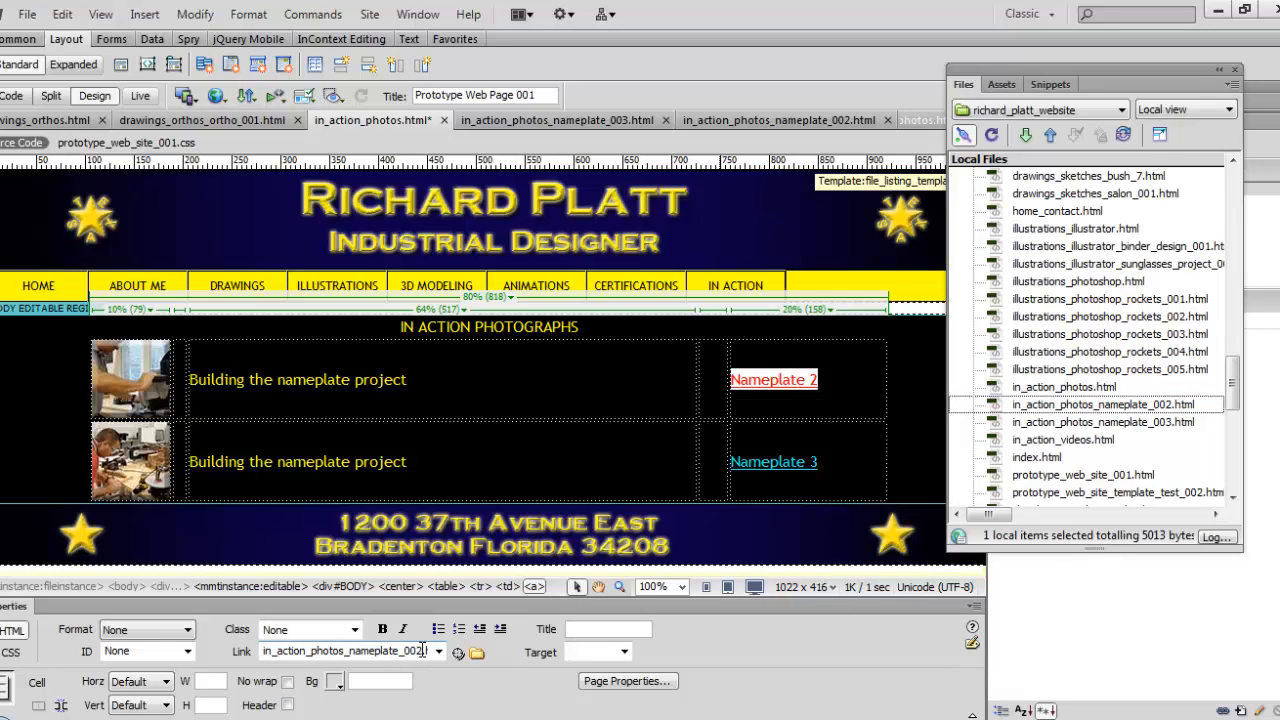
pyautogui.moveTo(421, 650); pyautogui.dragTo(392, 658)
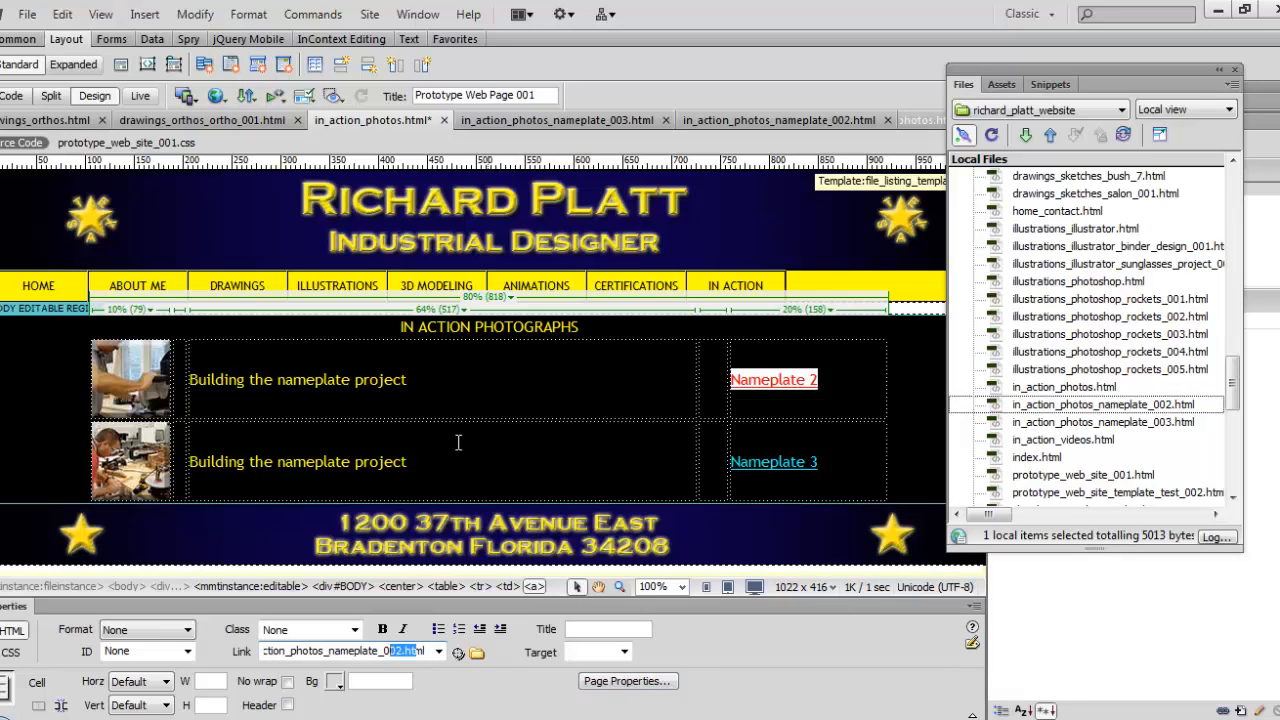
pyautogui.click(125, 379)
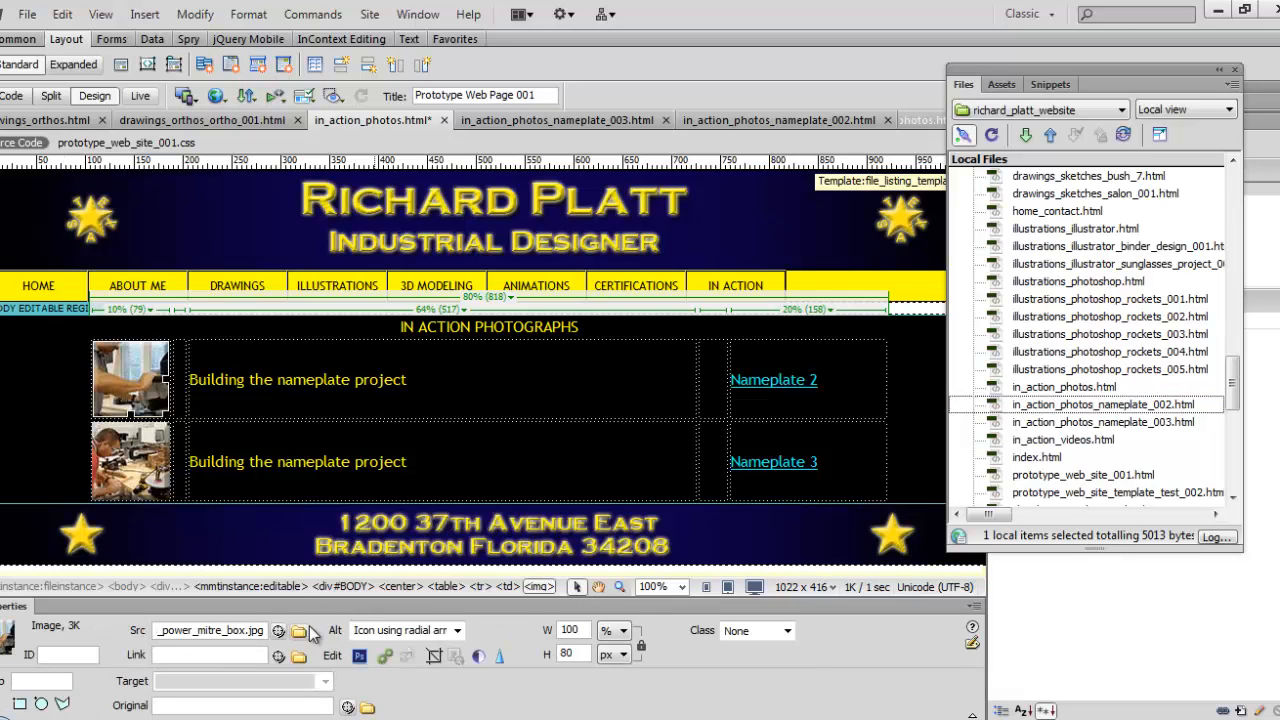
pyautogui.moveTo(278, 660); pyautogui.dragTo(1118, 404)
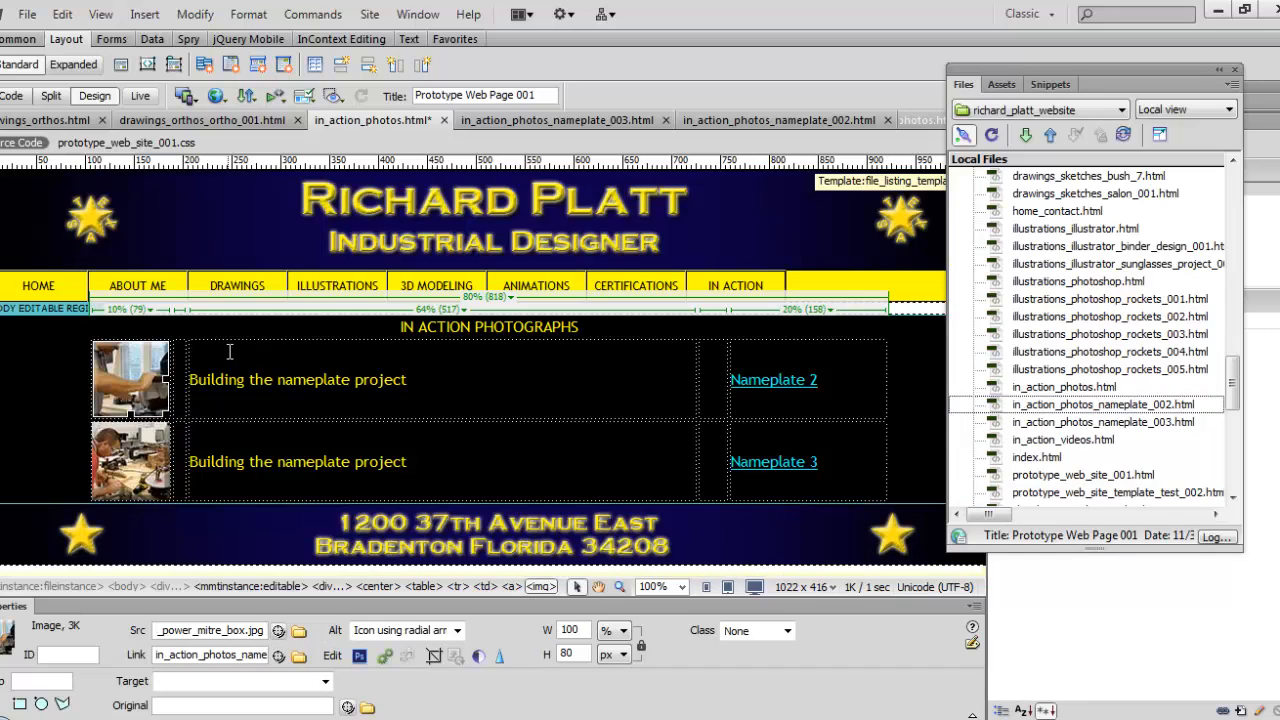
# - Upload in_action_photos.html to the server, saving all modified files, and reload the live In Action photographs page in the browser
pyautogui.hotkey('ctrl', 'shift', 'u')
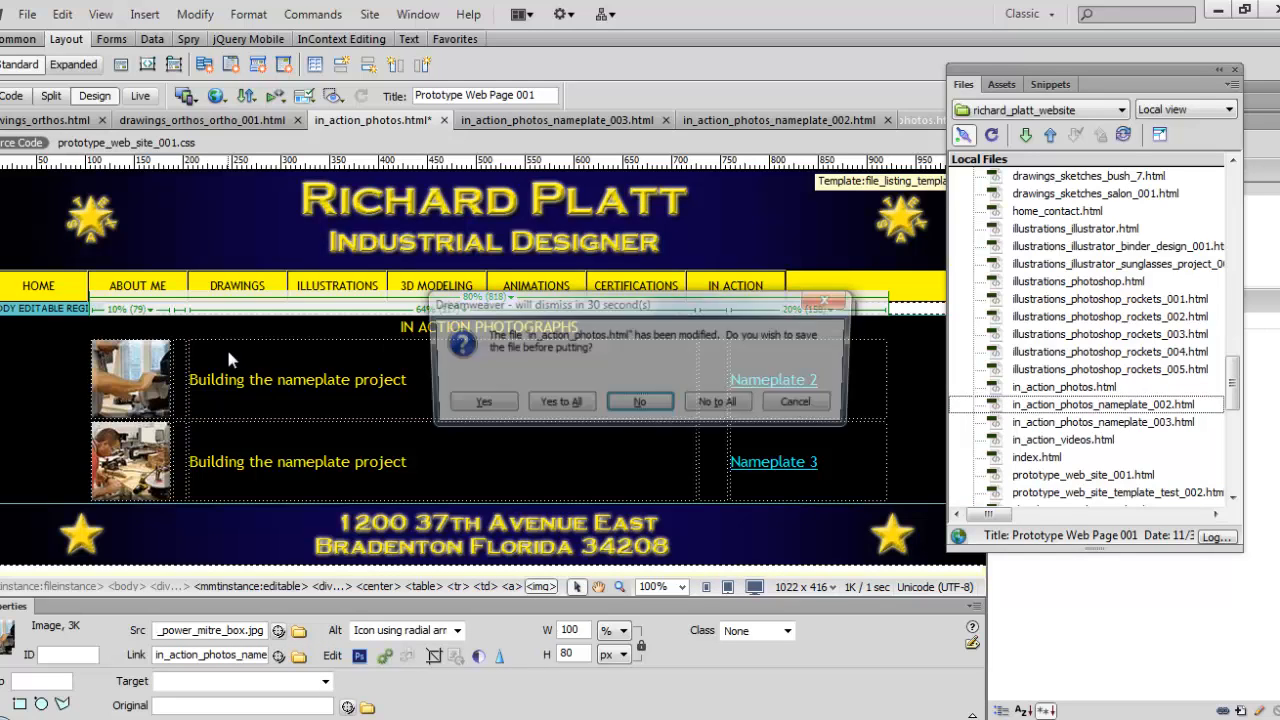
pyautogui.click(566, 404)
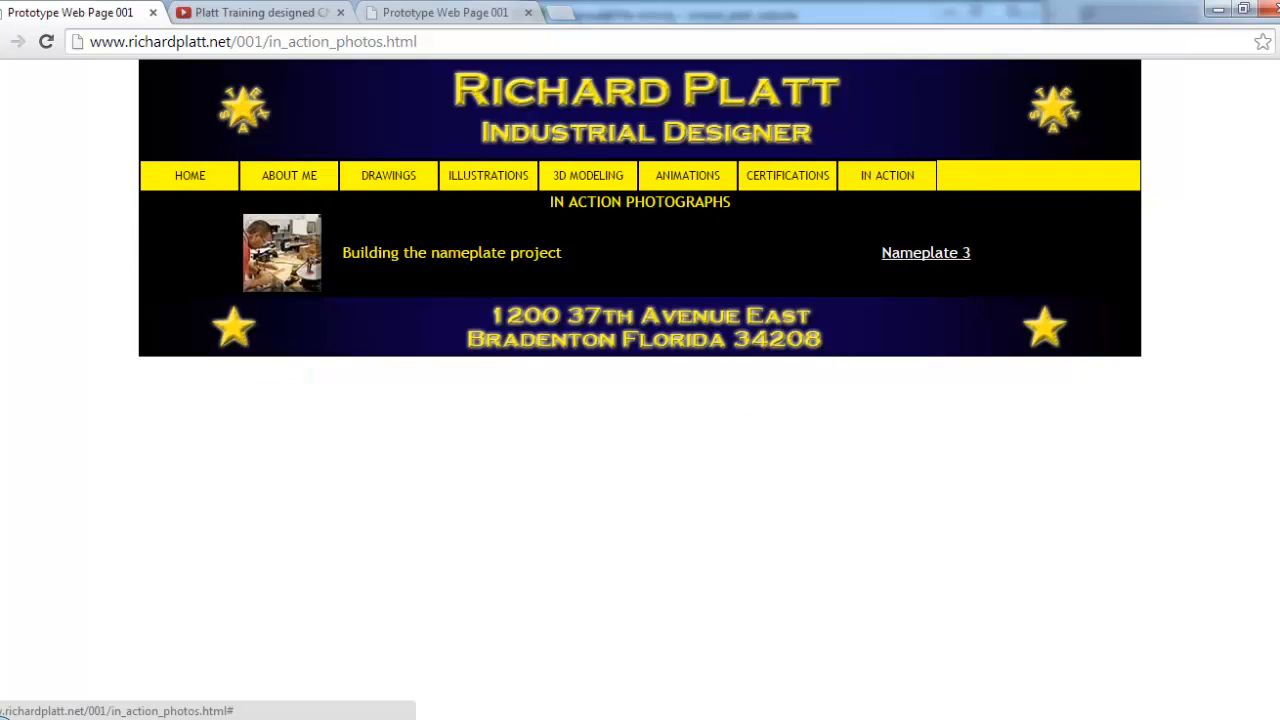
pyautogui.click(48, 43)
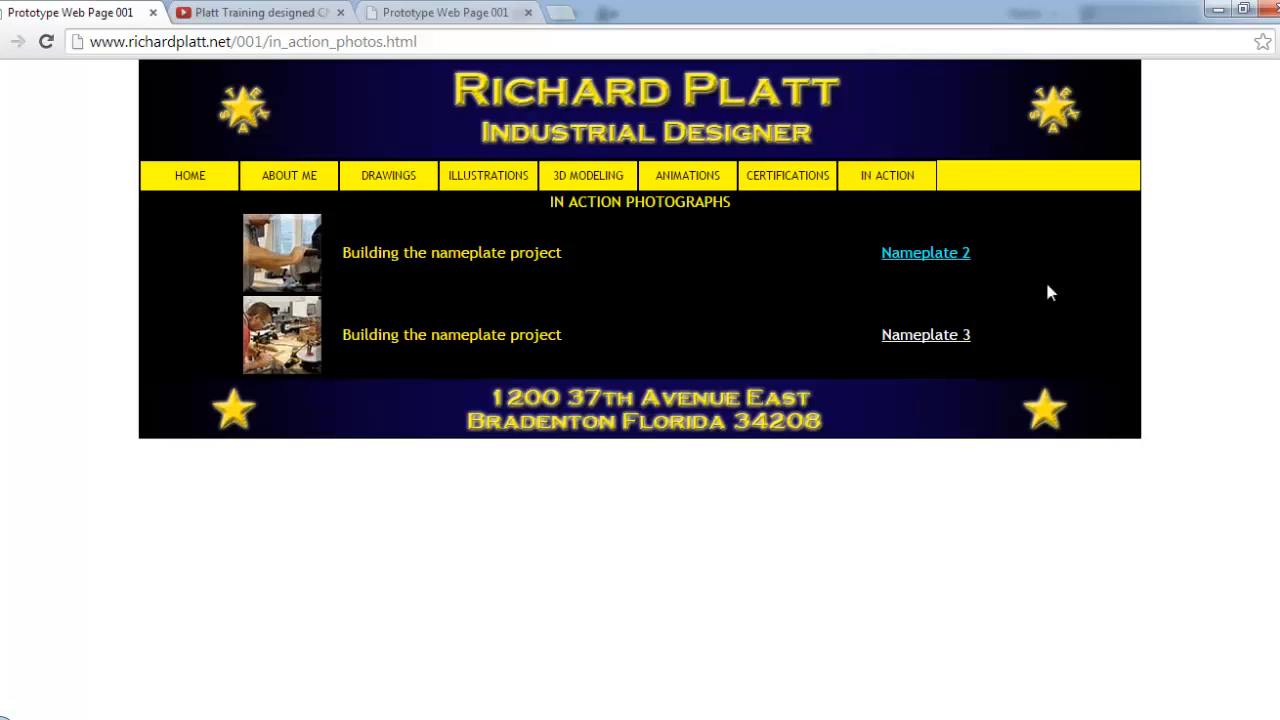
# - Test the live Nameplate 2 text link, the large photo's link back to the listing, and the mitre box thumbnail link
pyautogui.click(944, 262)
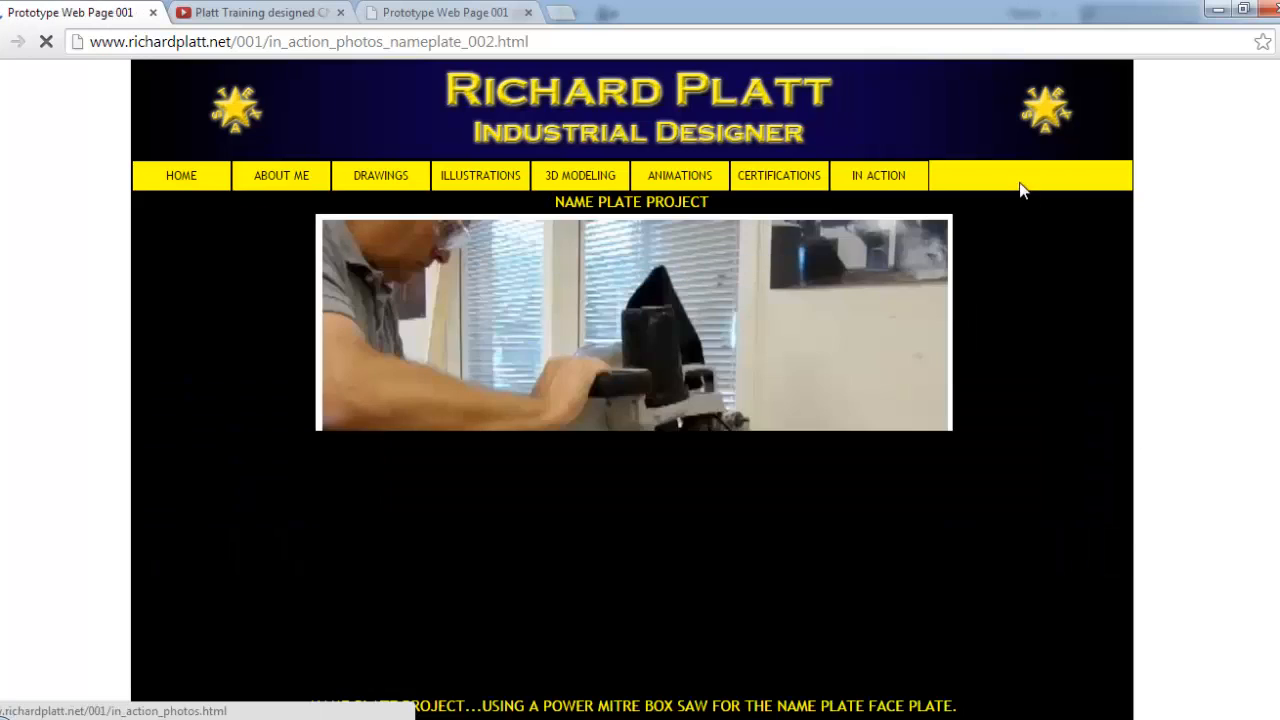
pyautogui.scroll(-2, 834, 389)
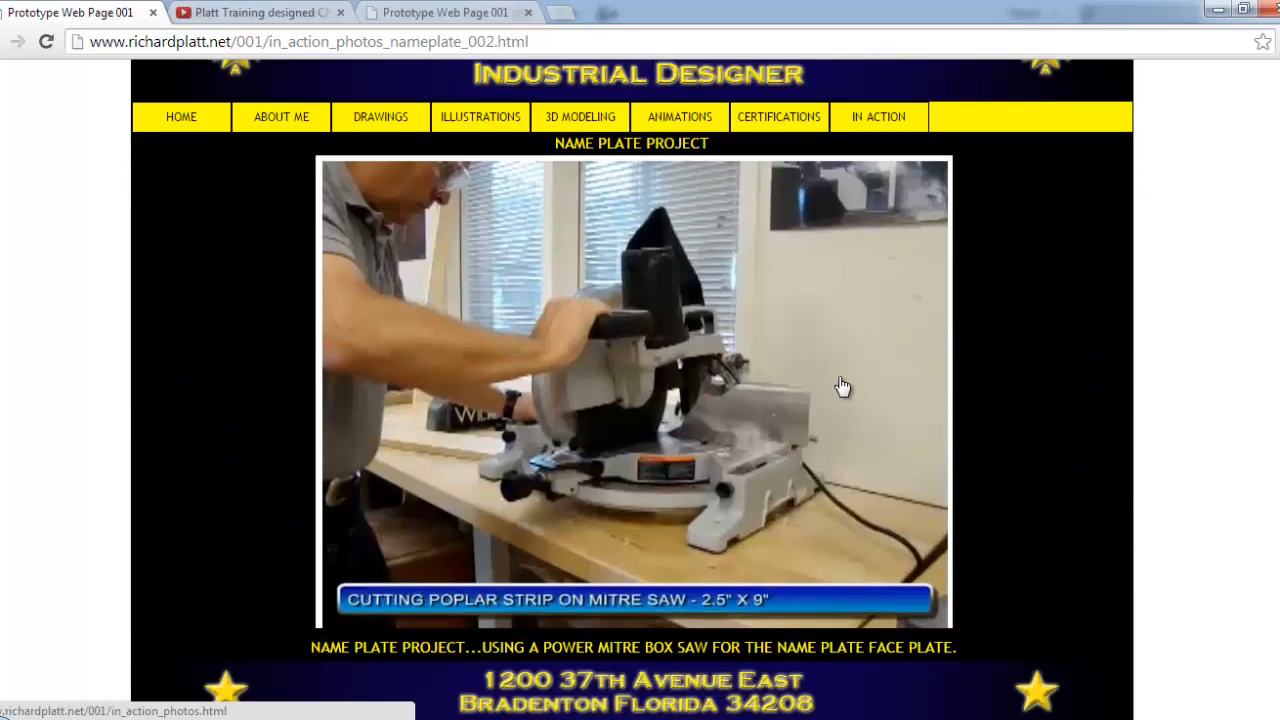
pyautogui.scroll(2, 471, 311)
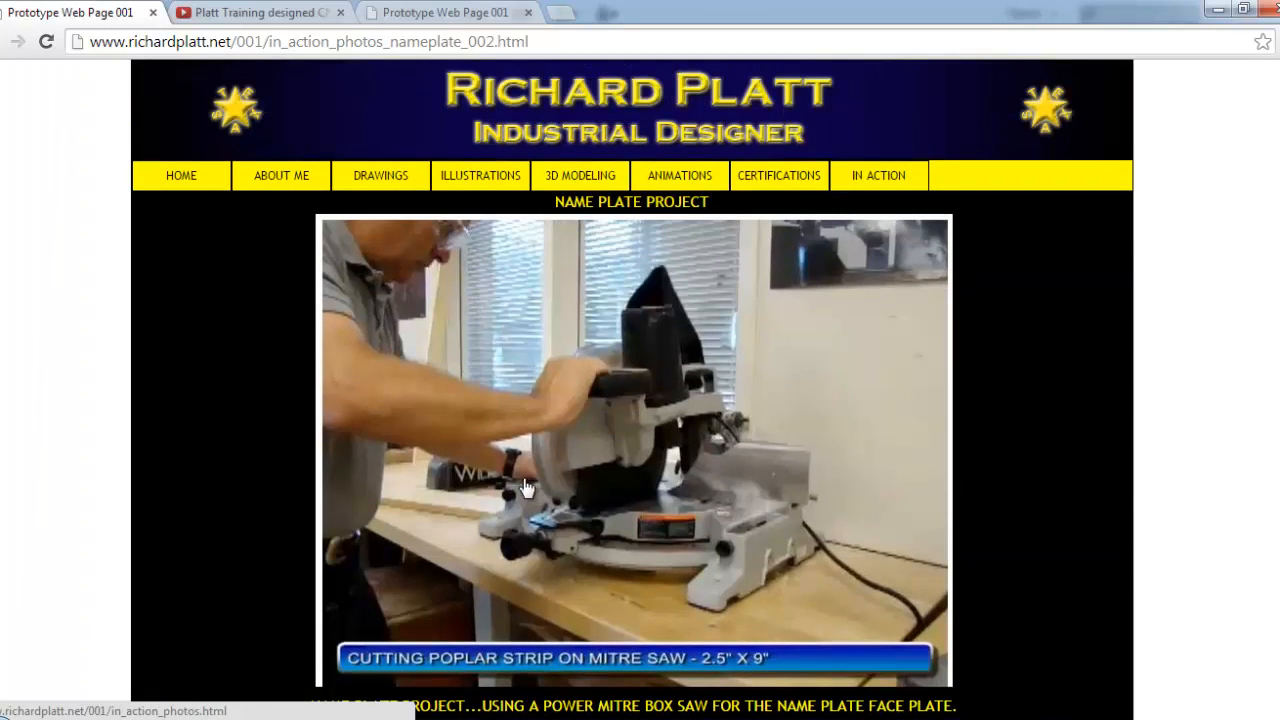
pyautogui.click(498, 370)
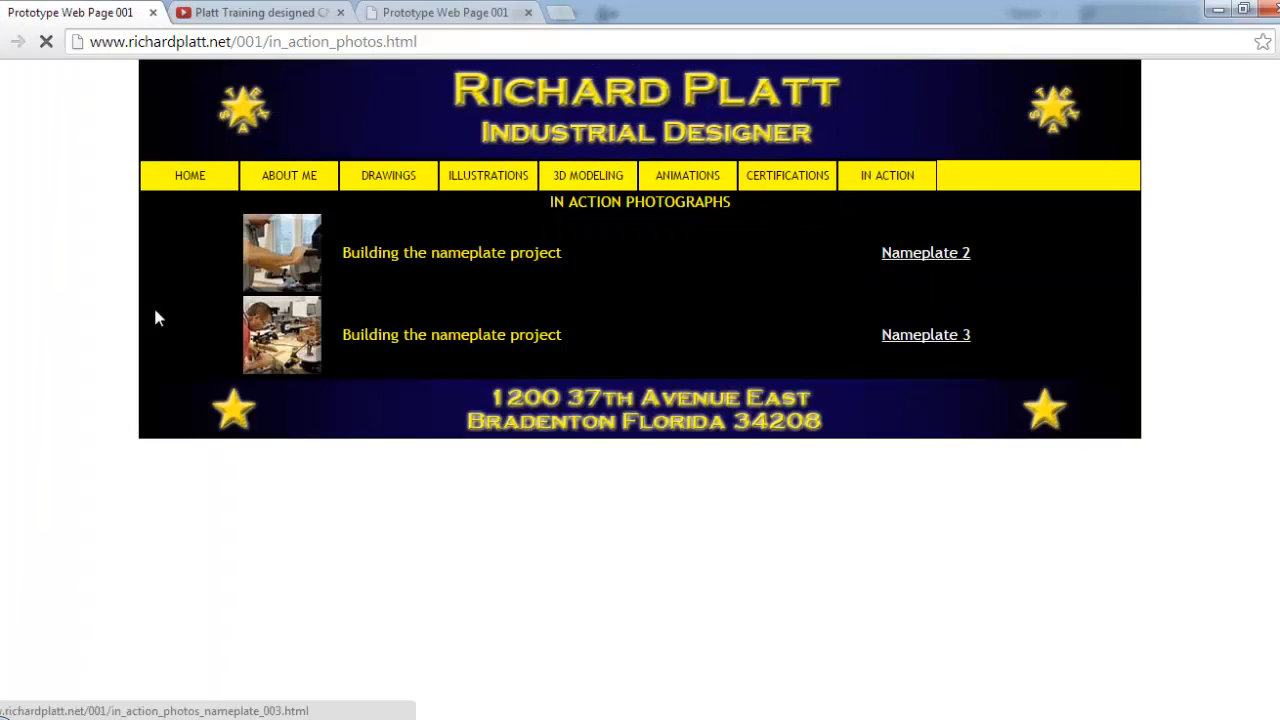
pyautogui.click(290, 254)
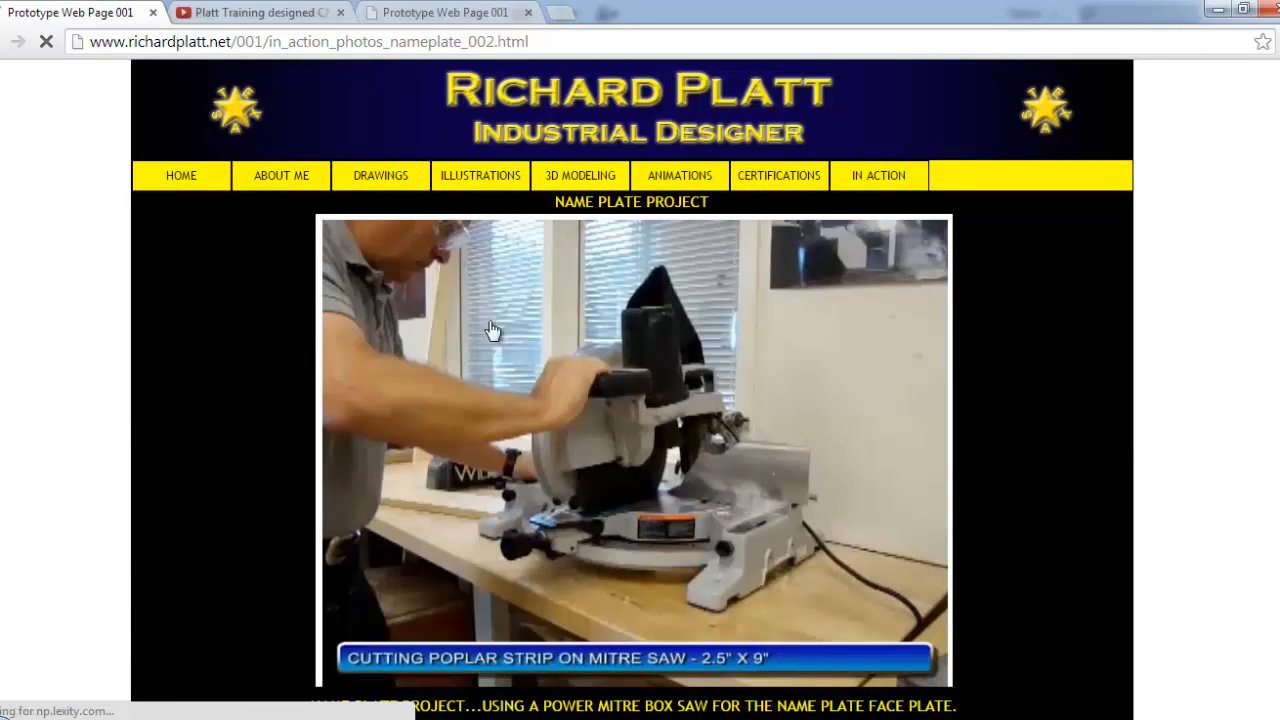
# - Test the site's In Action navigation by opening the Photos page and the Videos page
pyautogui.moveTo(860, 175)
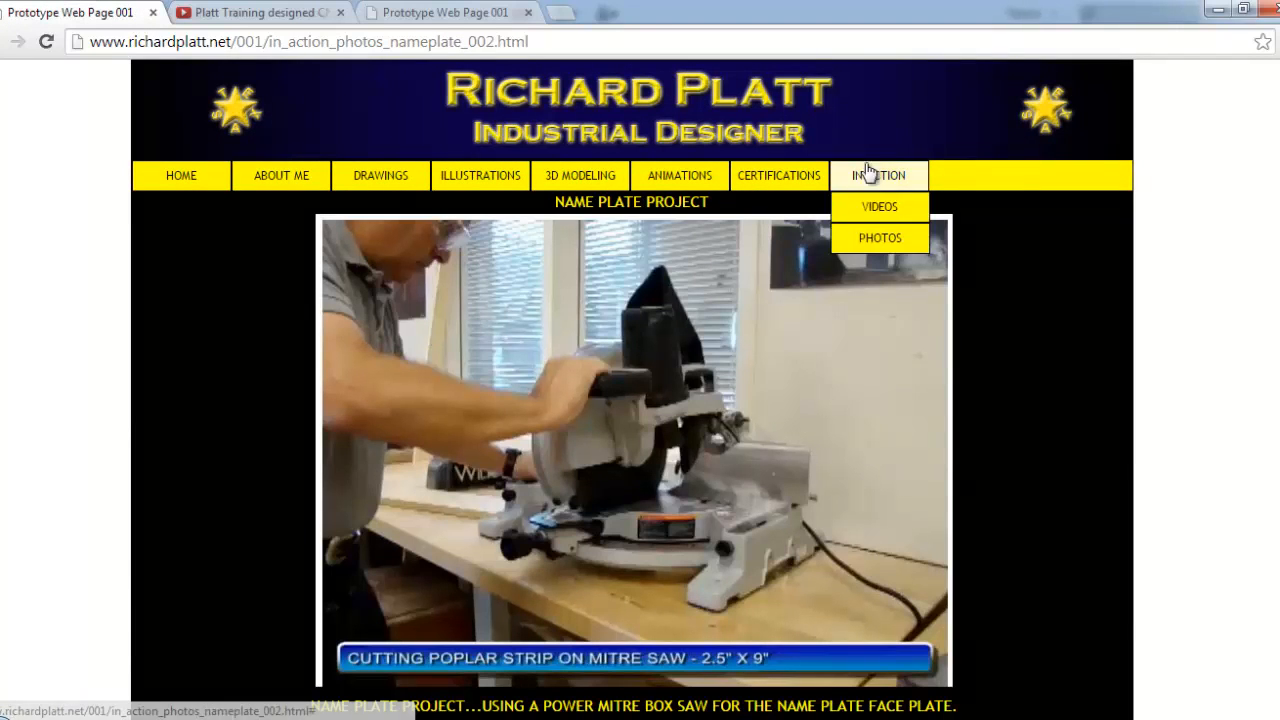
pyautogui.click(880, 237)
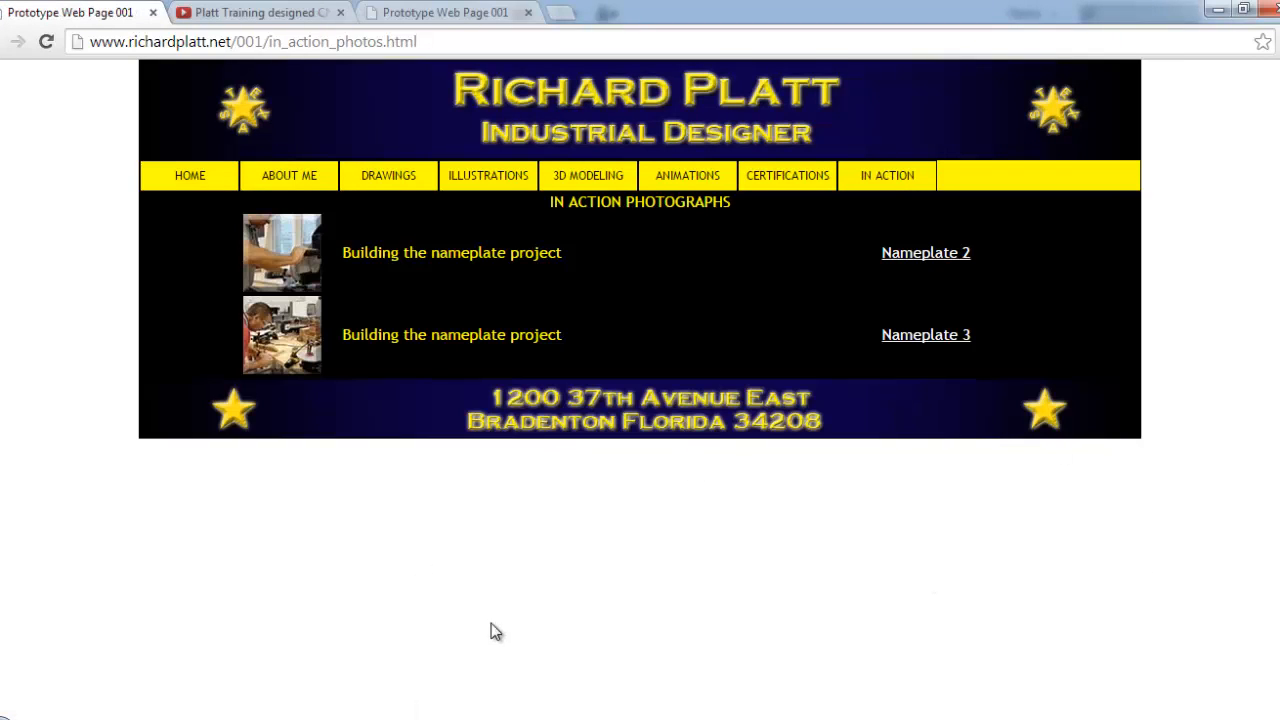
pyautogui.moveTo(885, 178)
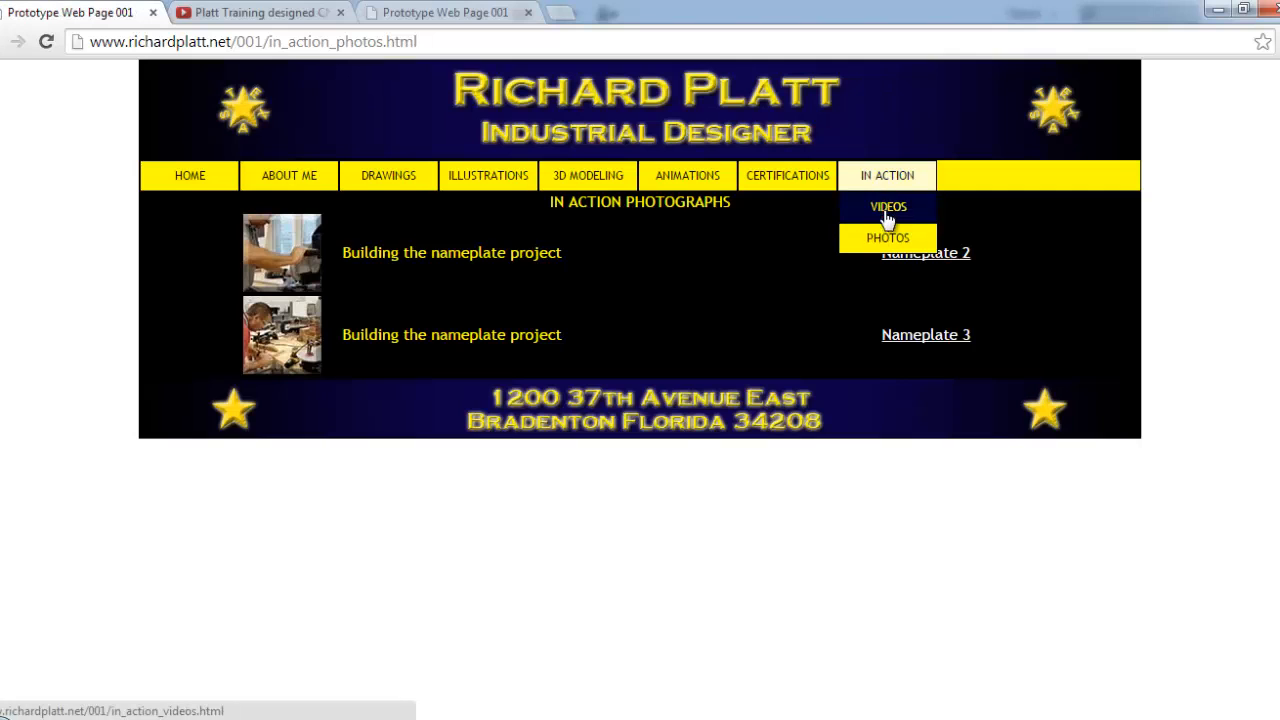
pyautogui.click(887, 208)
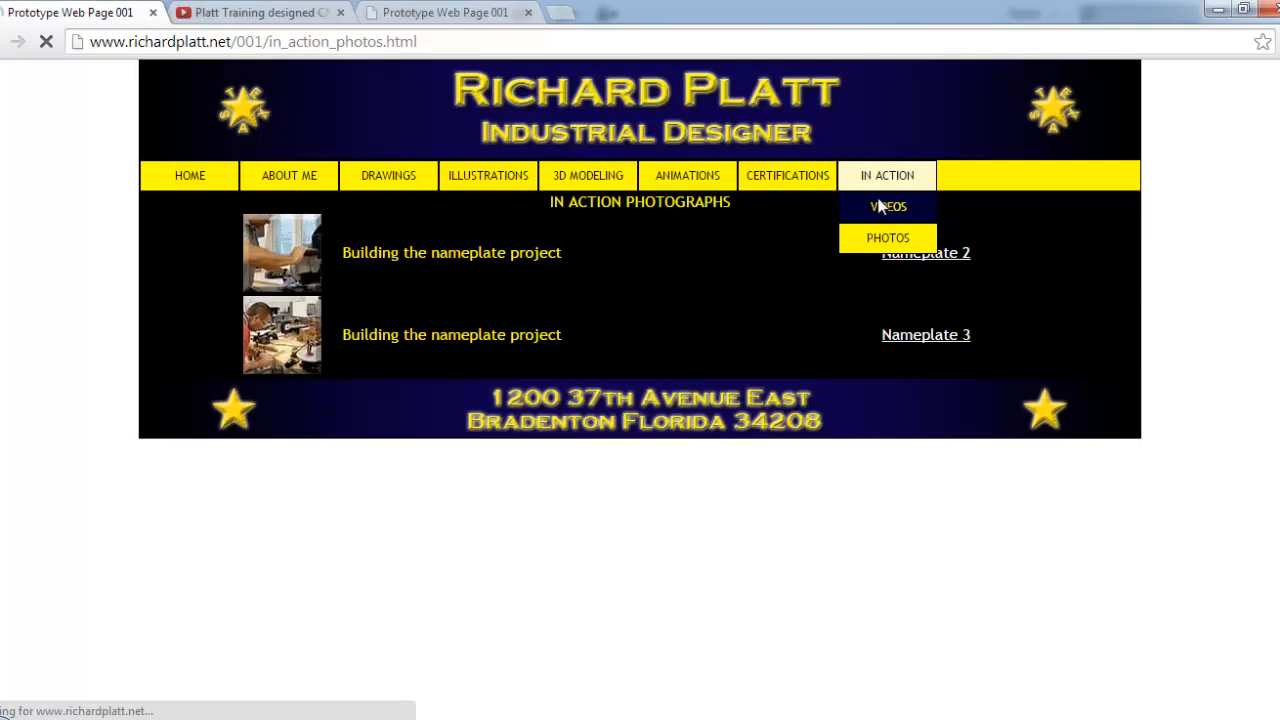